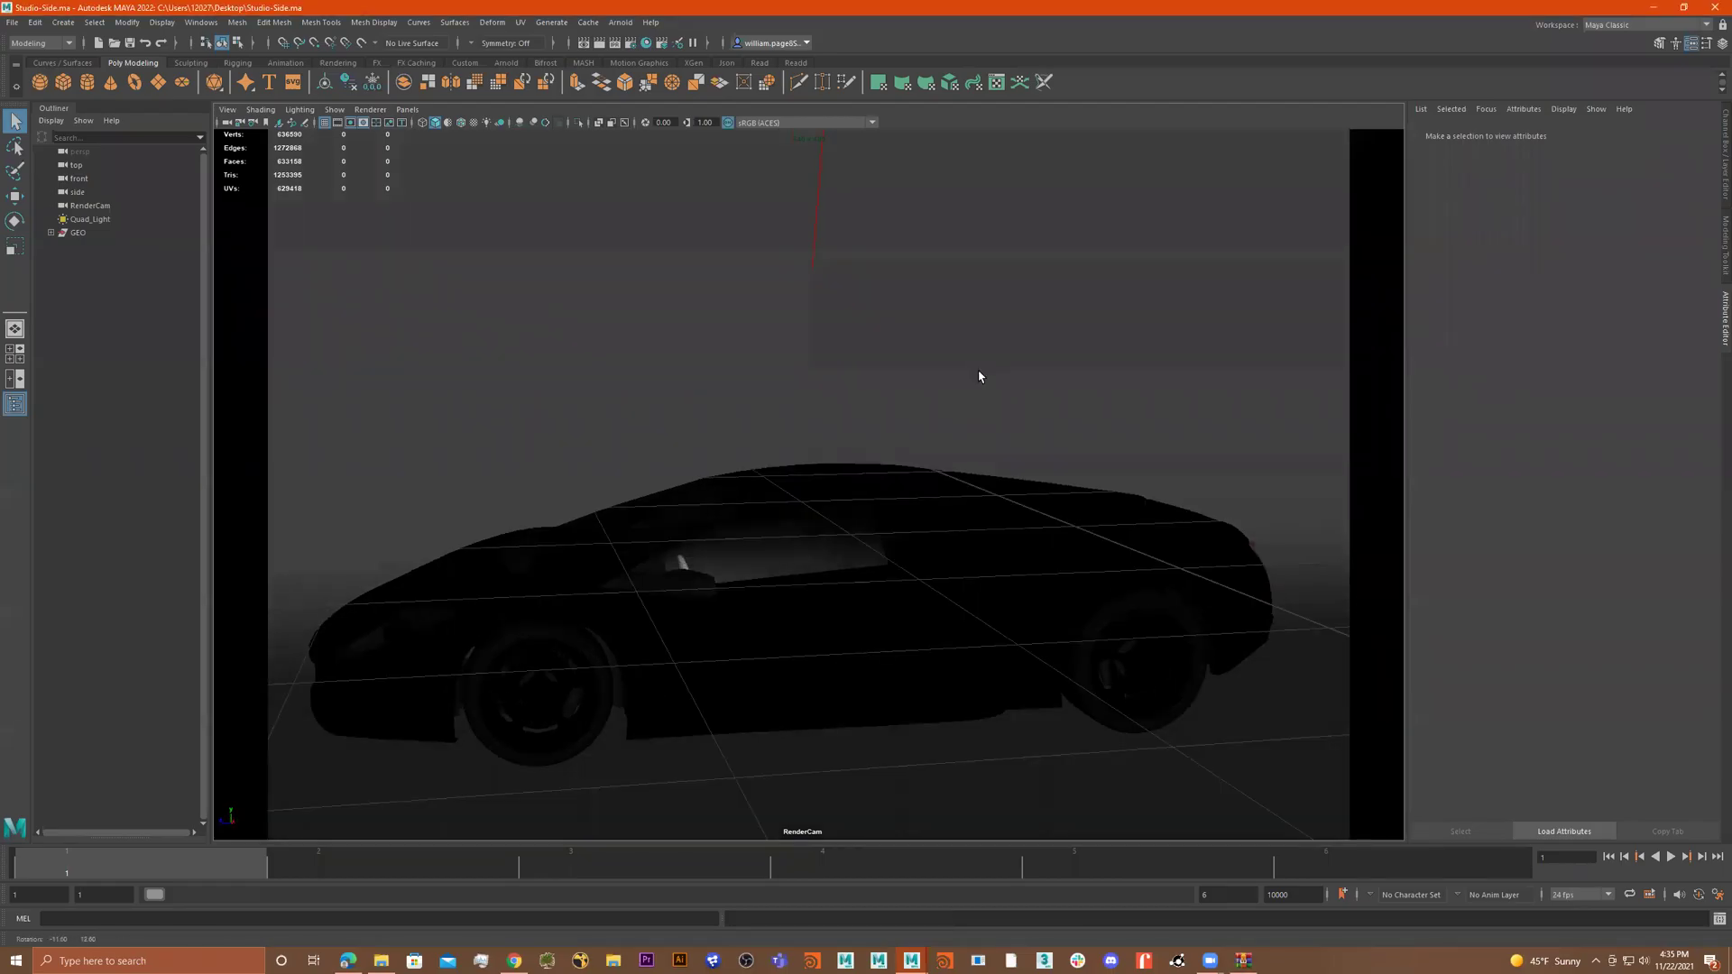
Step: Examine the studio scene around the car, including the curved backdrop and the overhead area light
right_click_drag(959, 367, 785, 371, "alt")
left_click_drag(785, 371, 896, 356, "alt")
right_click_drag(882, 357, 866, 360, "alt")
left_click_drag(866, 360, 927, 404, "alt")
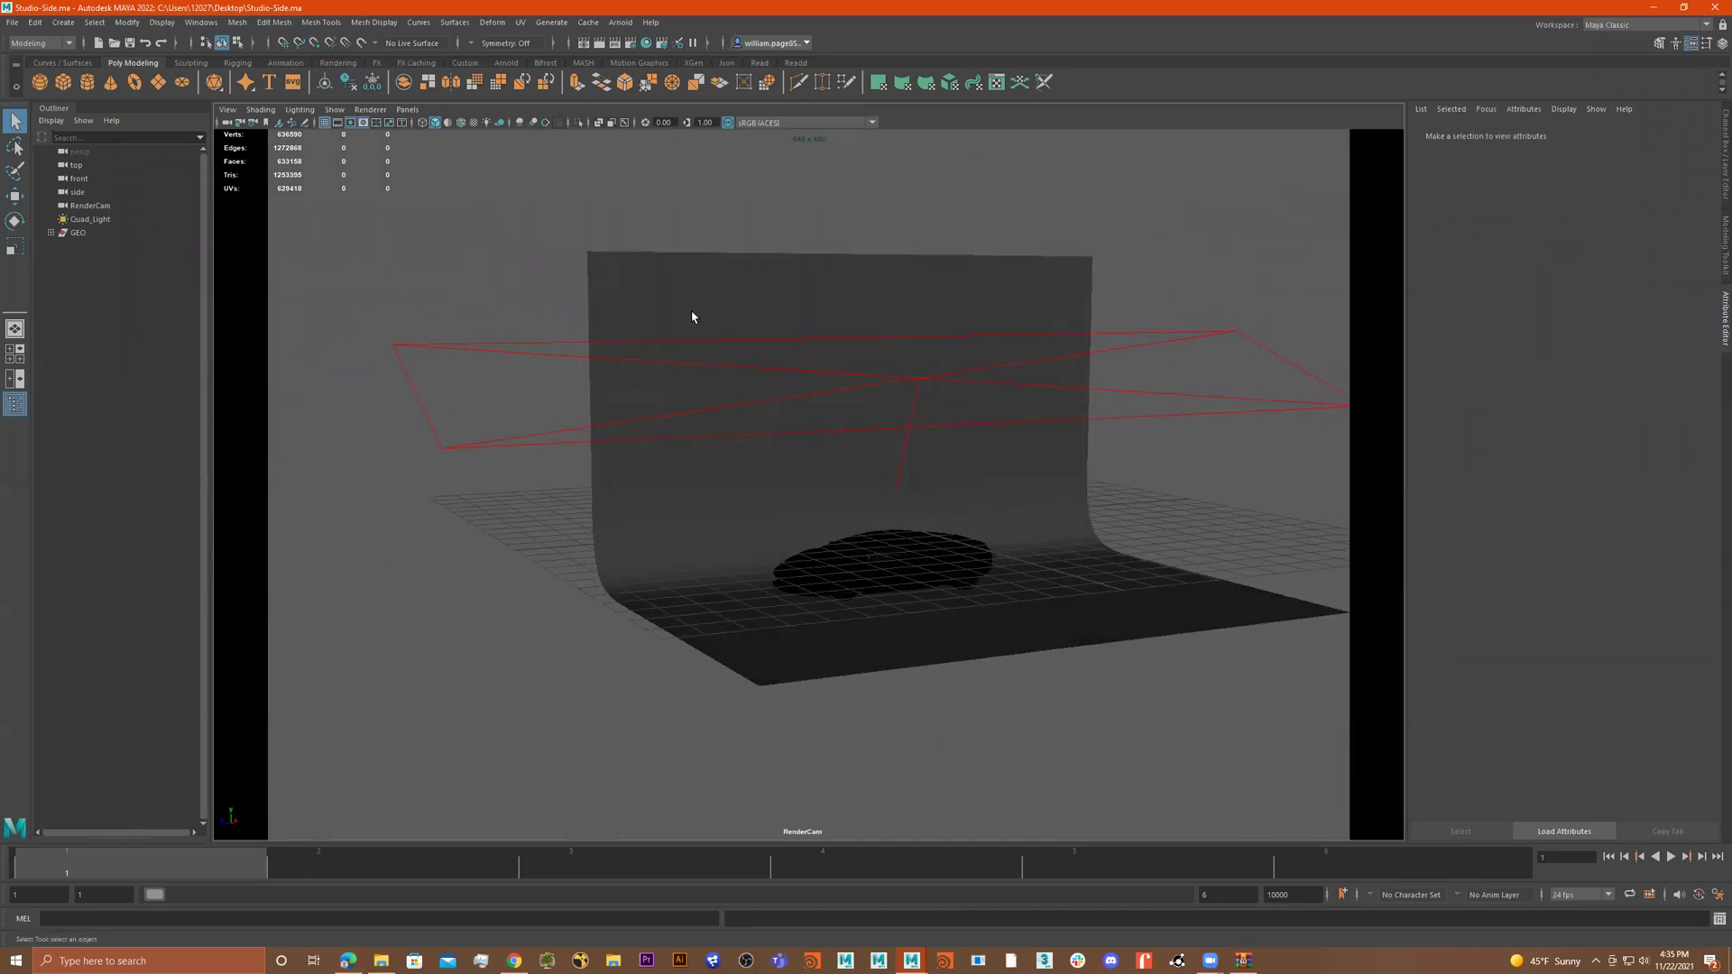
left_click_drag(786, 348, 911, 392, "alt")
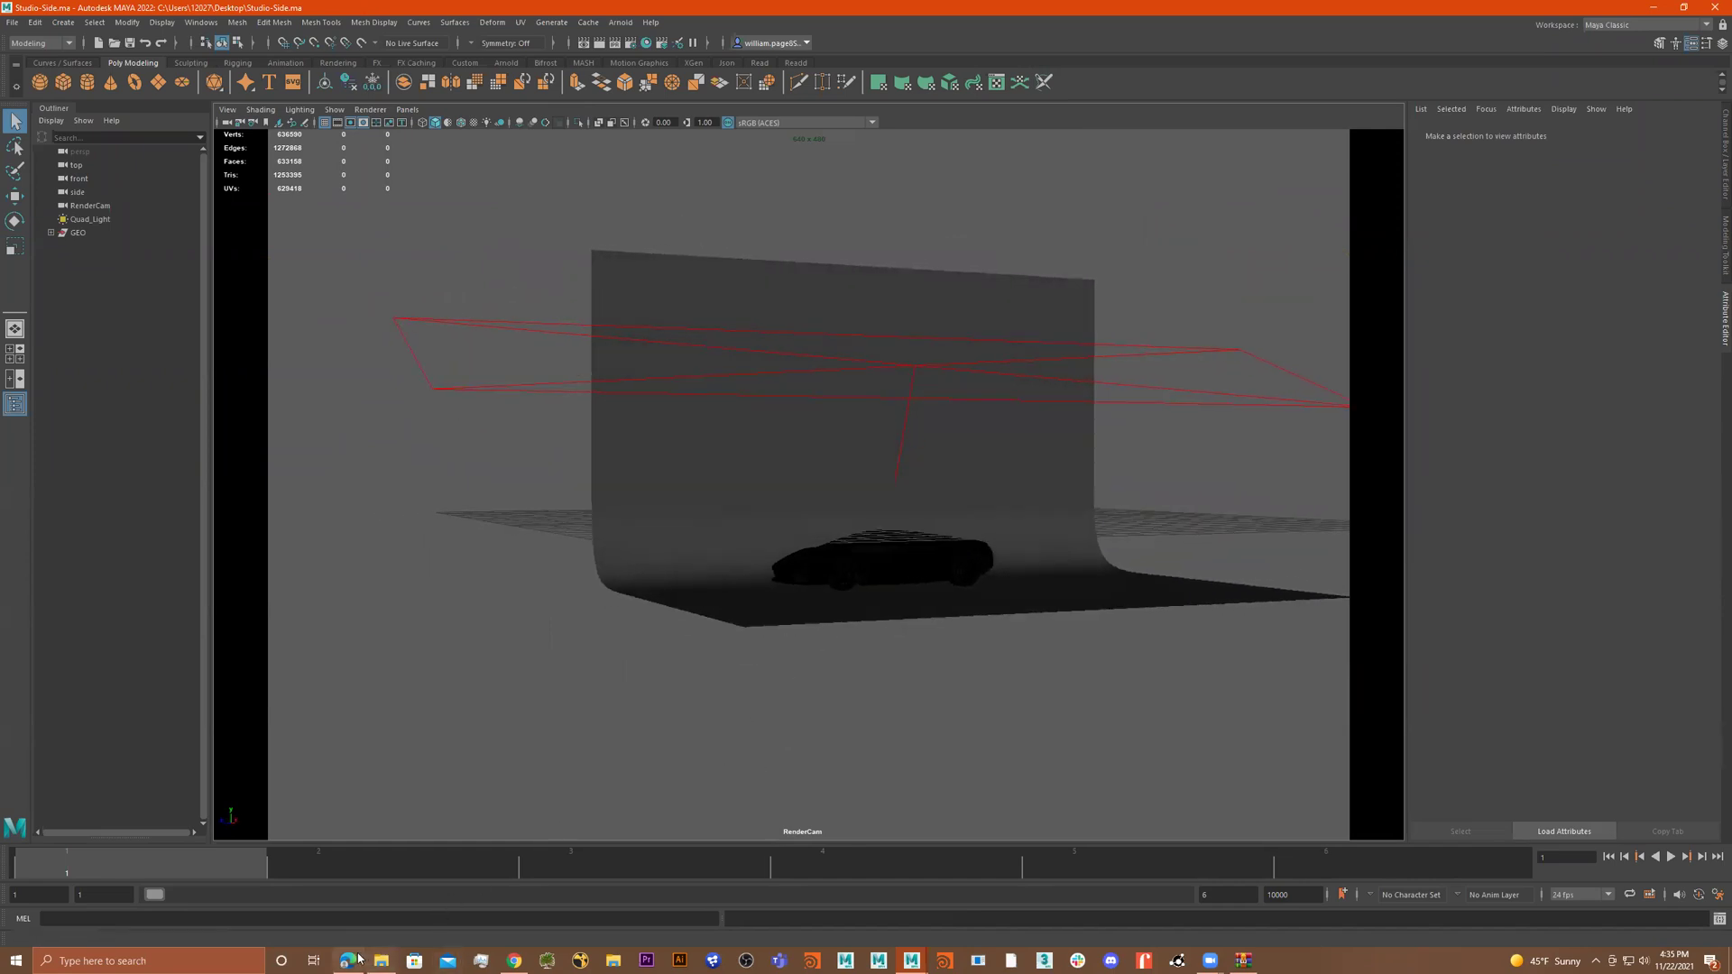
Step: Switch to the web browser and go back from the Car-Studio-Lighting.zip preview to the "arnold maya" search results
left_click(348, 961)
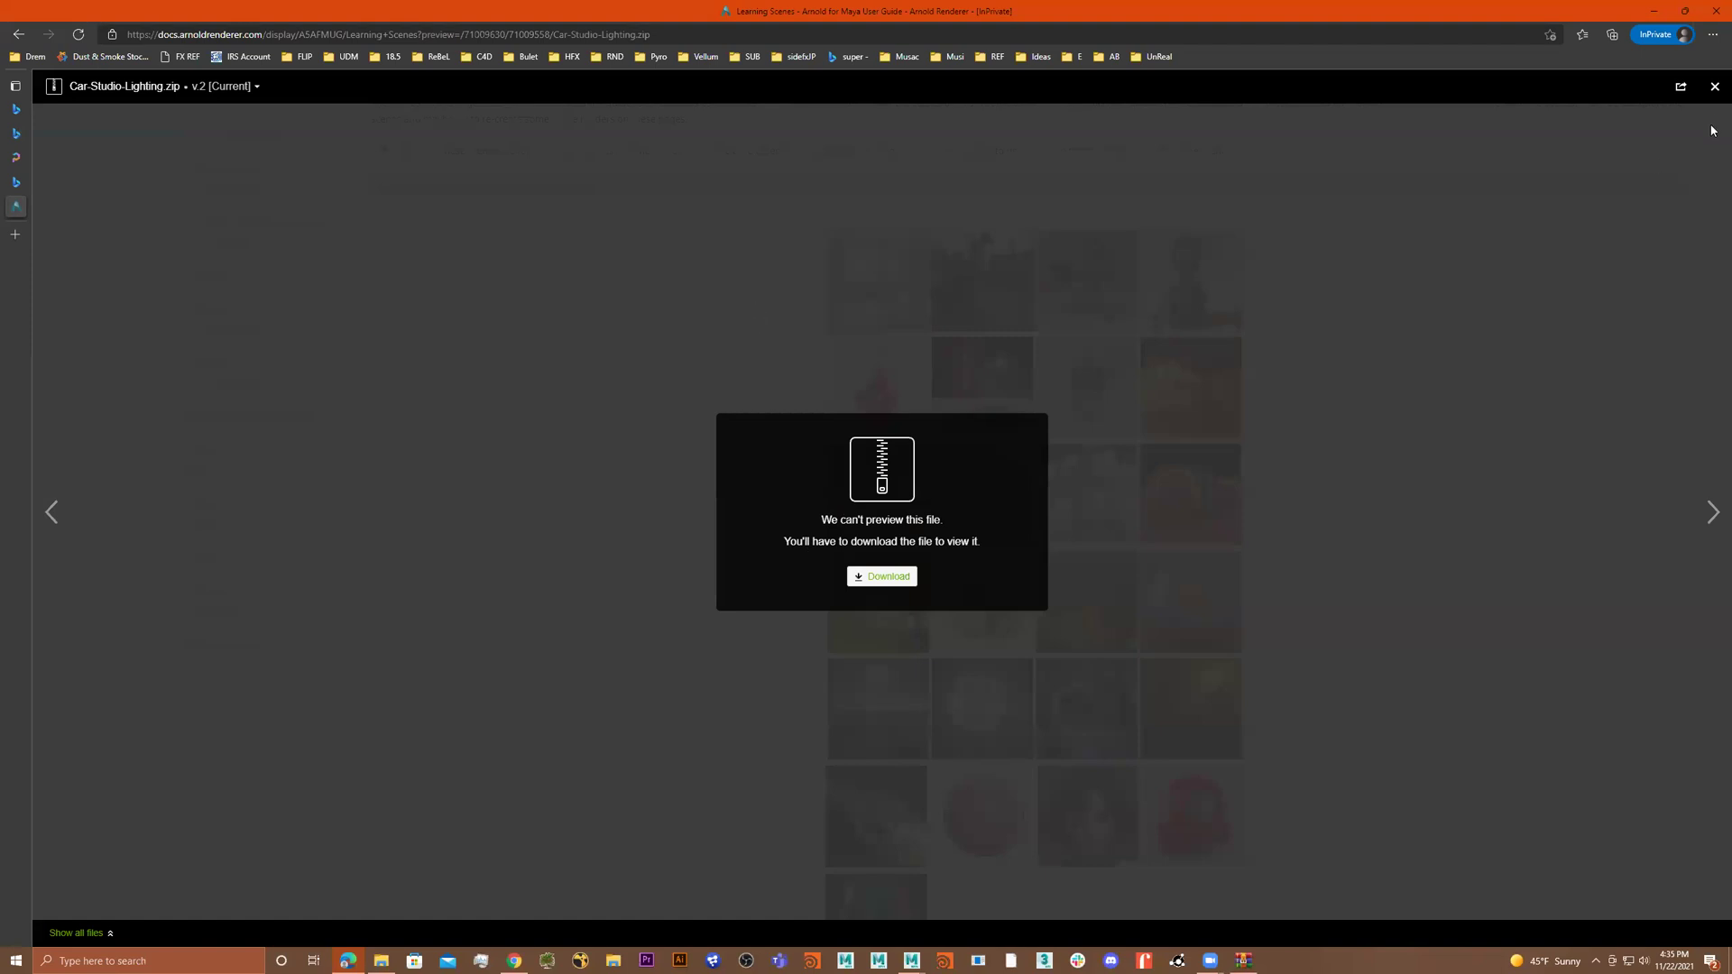
left_click(1714, 86)
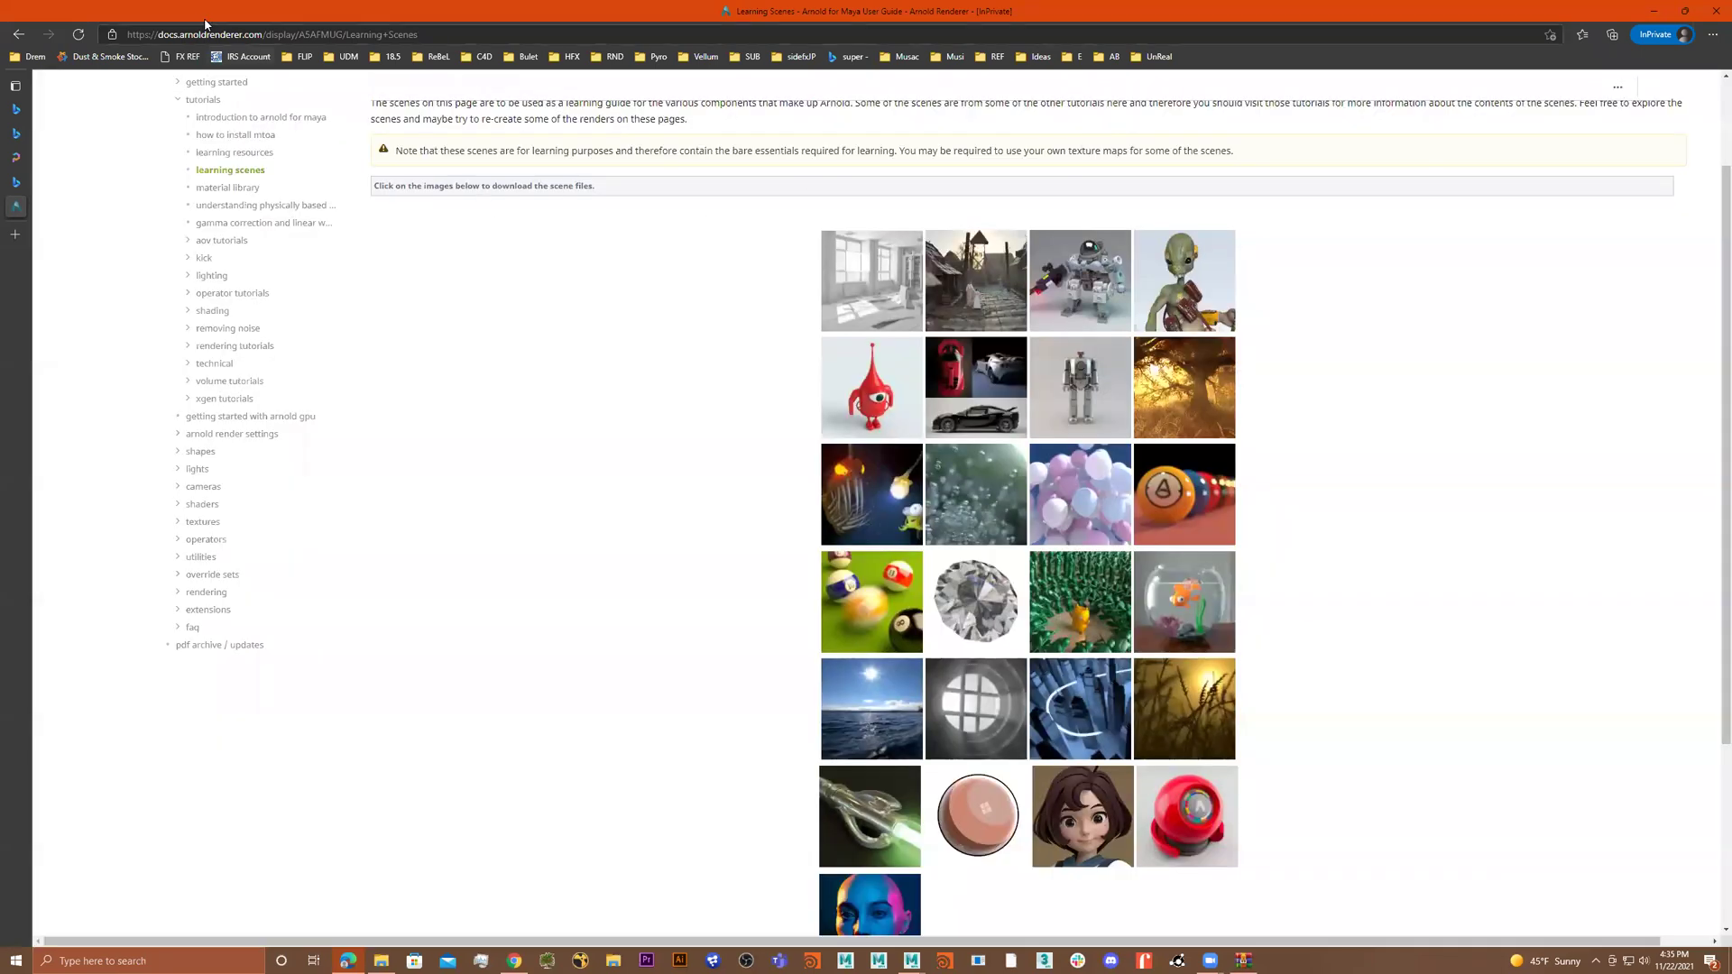
key("alt+Left")
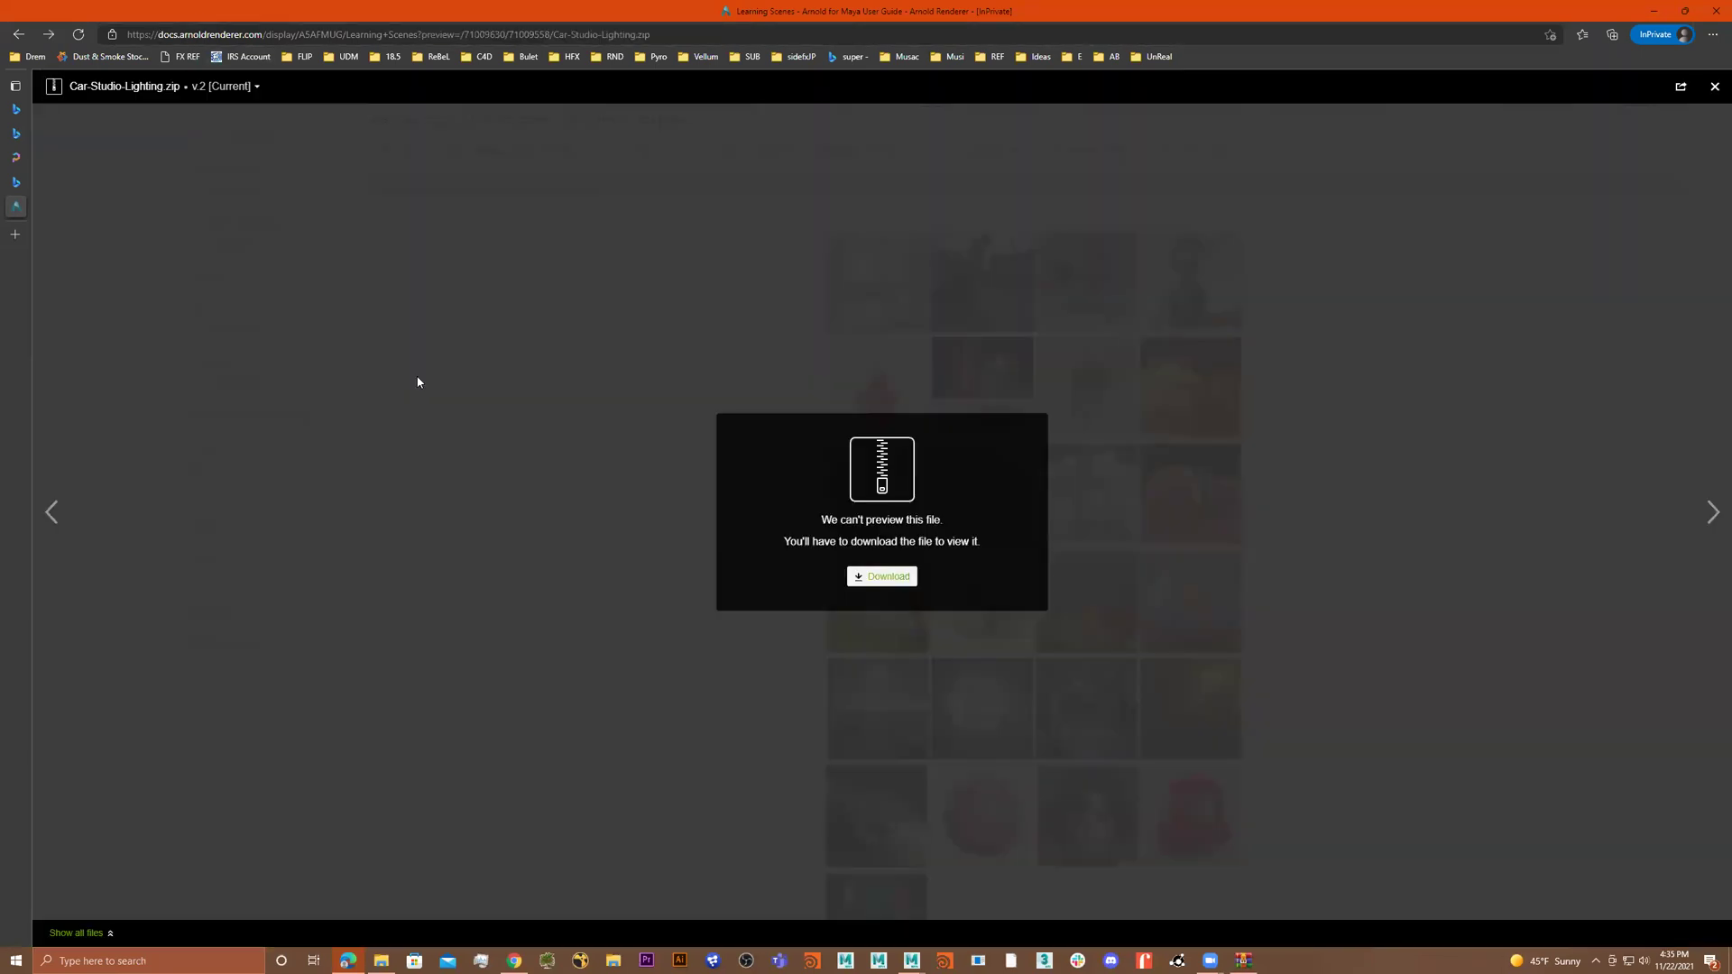
key("alt+Left")
key("alt+Left")
key("alt+Left")
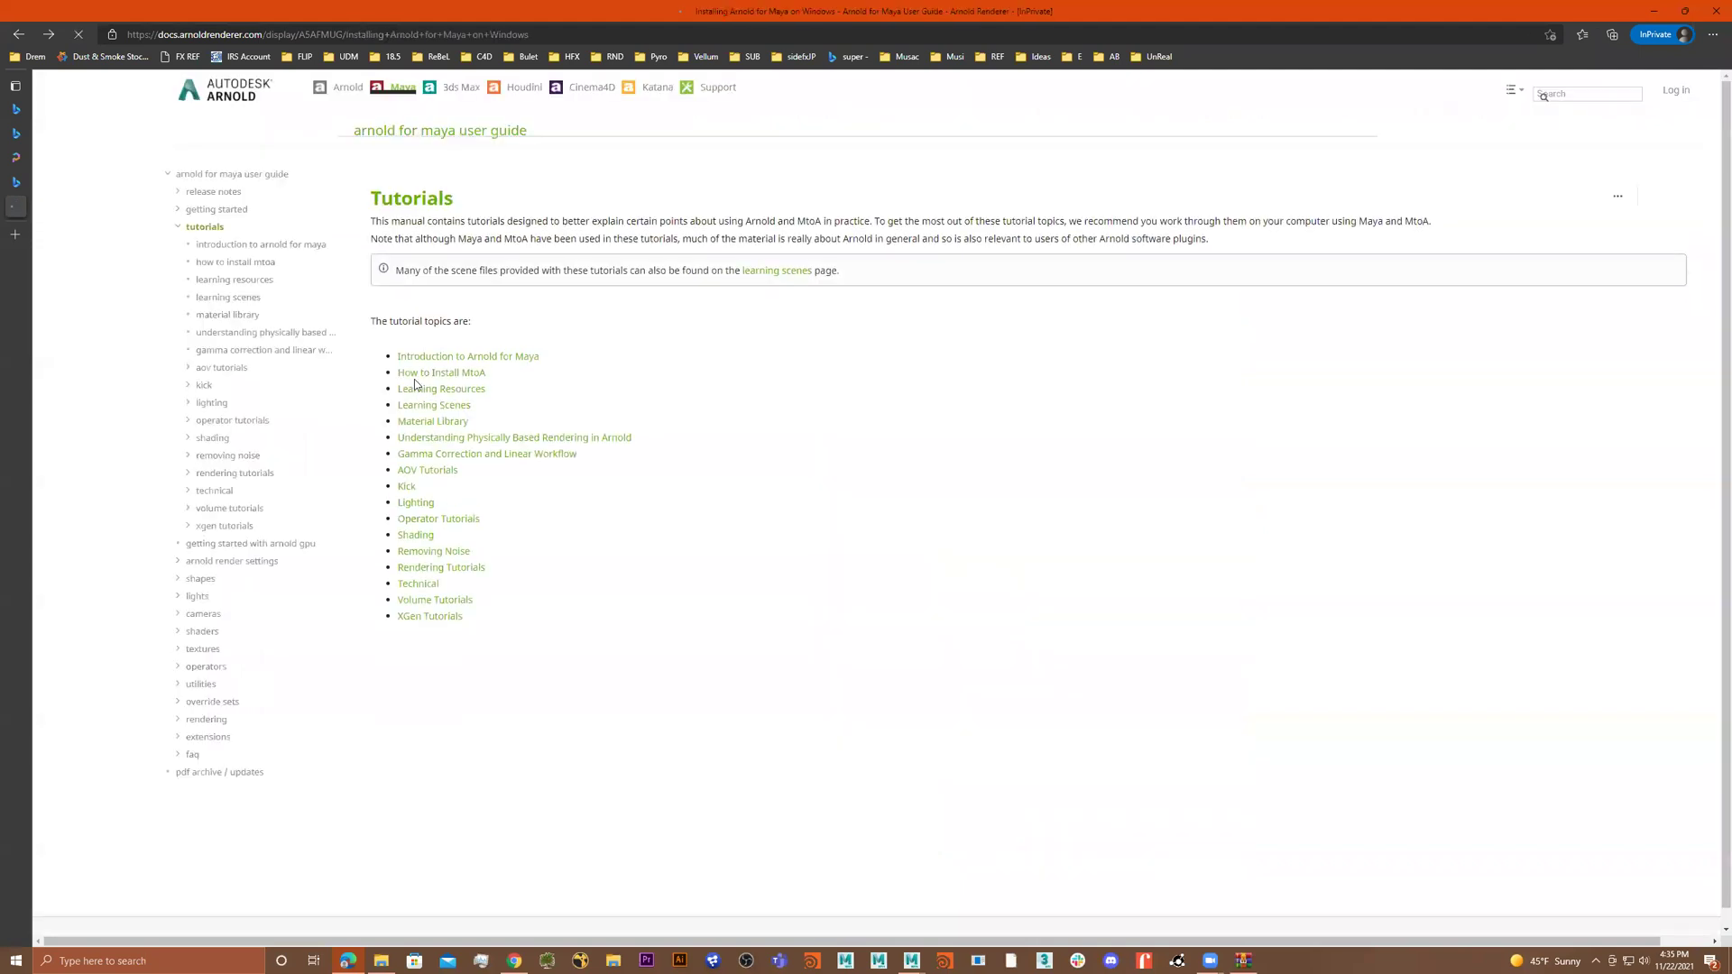
key("alt+Left")
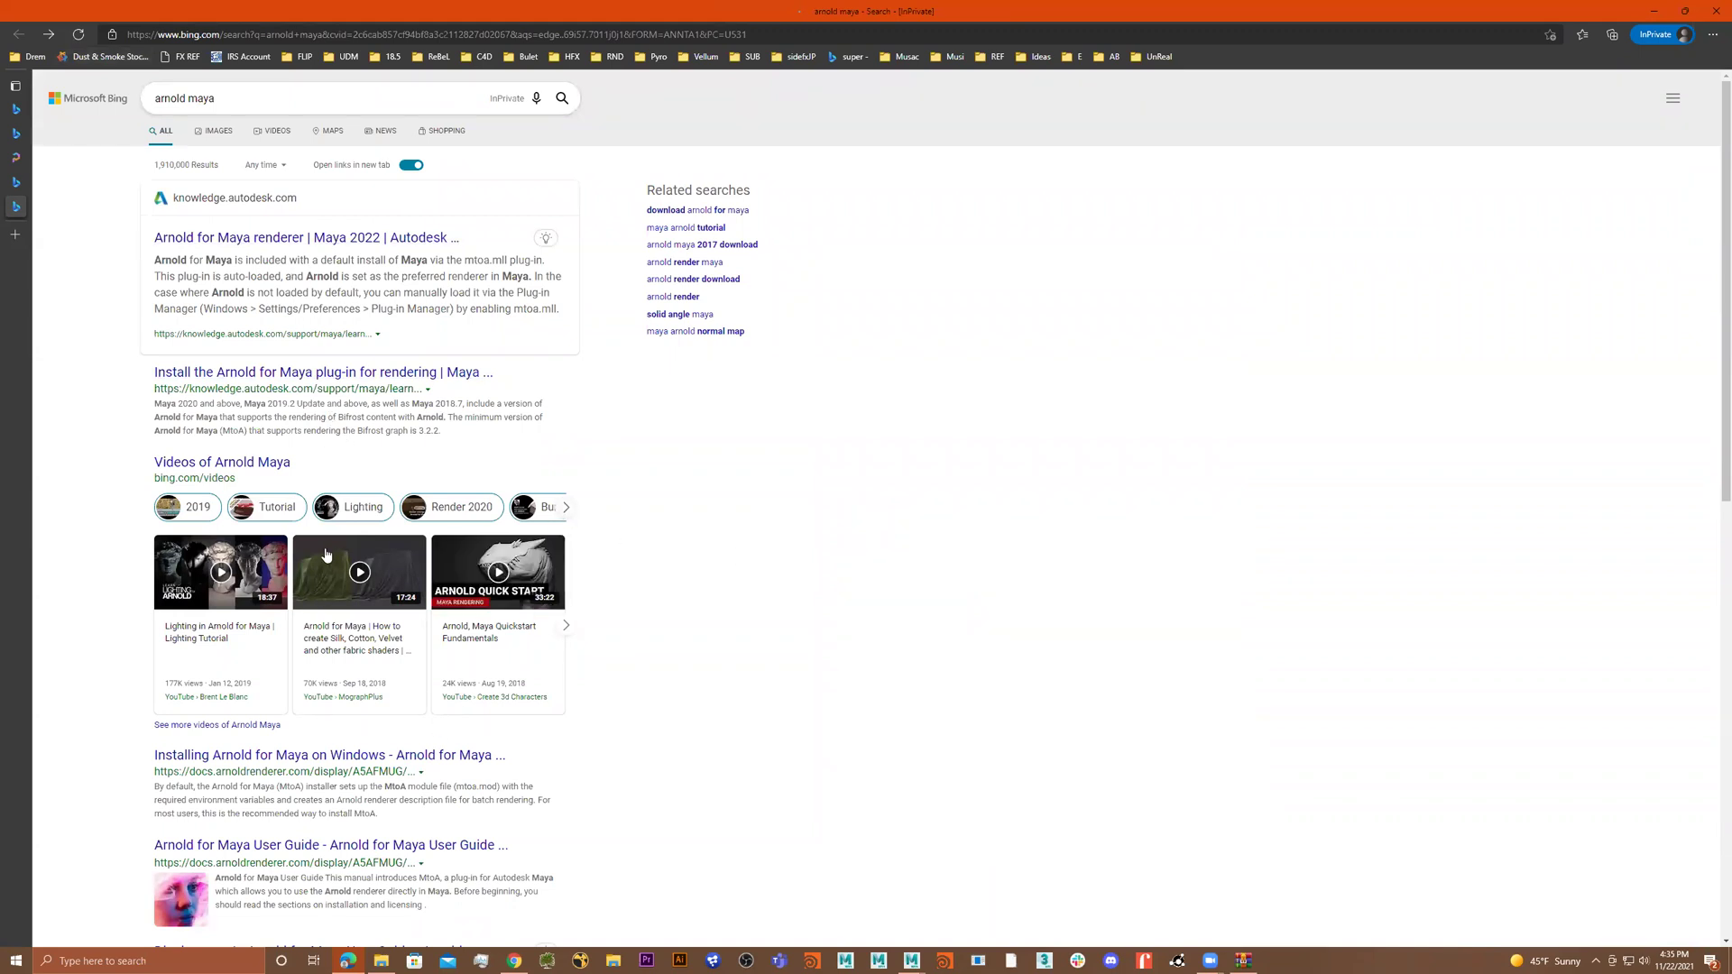
Step: Open the Arnold for Maya guide's Learning Scenes page, view the Car-Studio-Lighting.zip file, and return to Maya
left_click(342, 757)
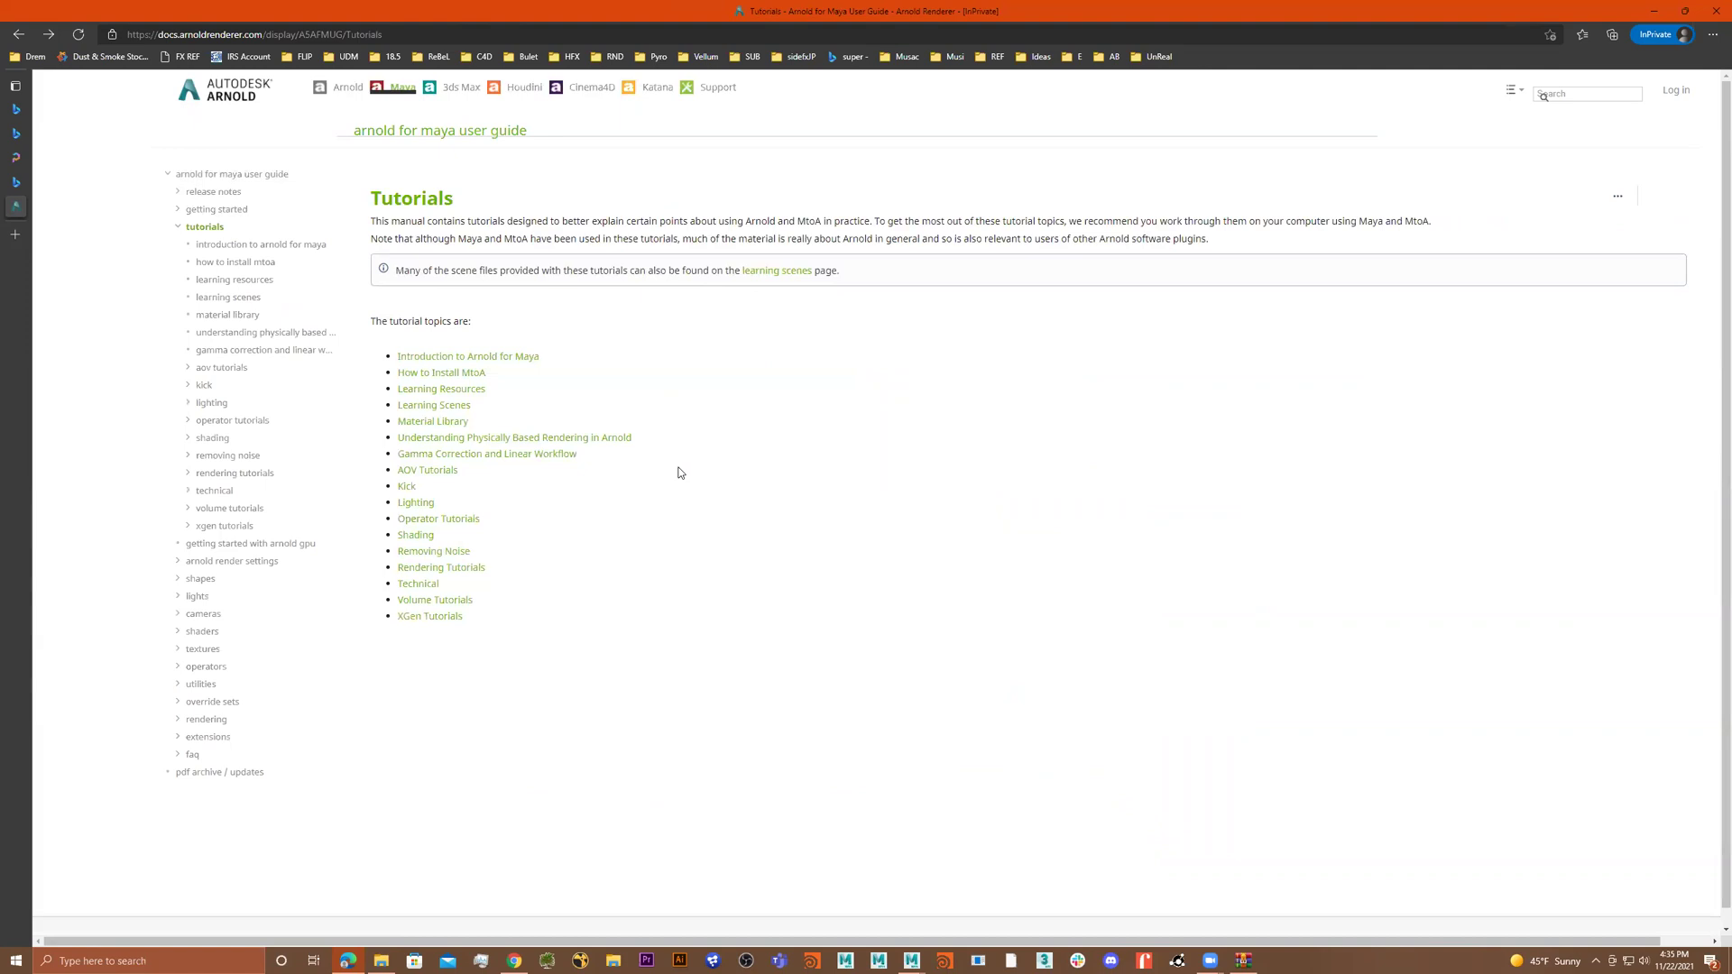
key("alt+Left")
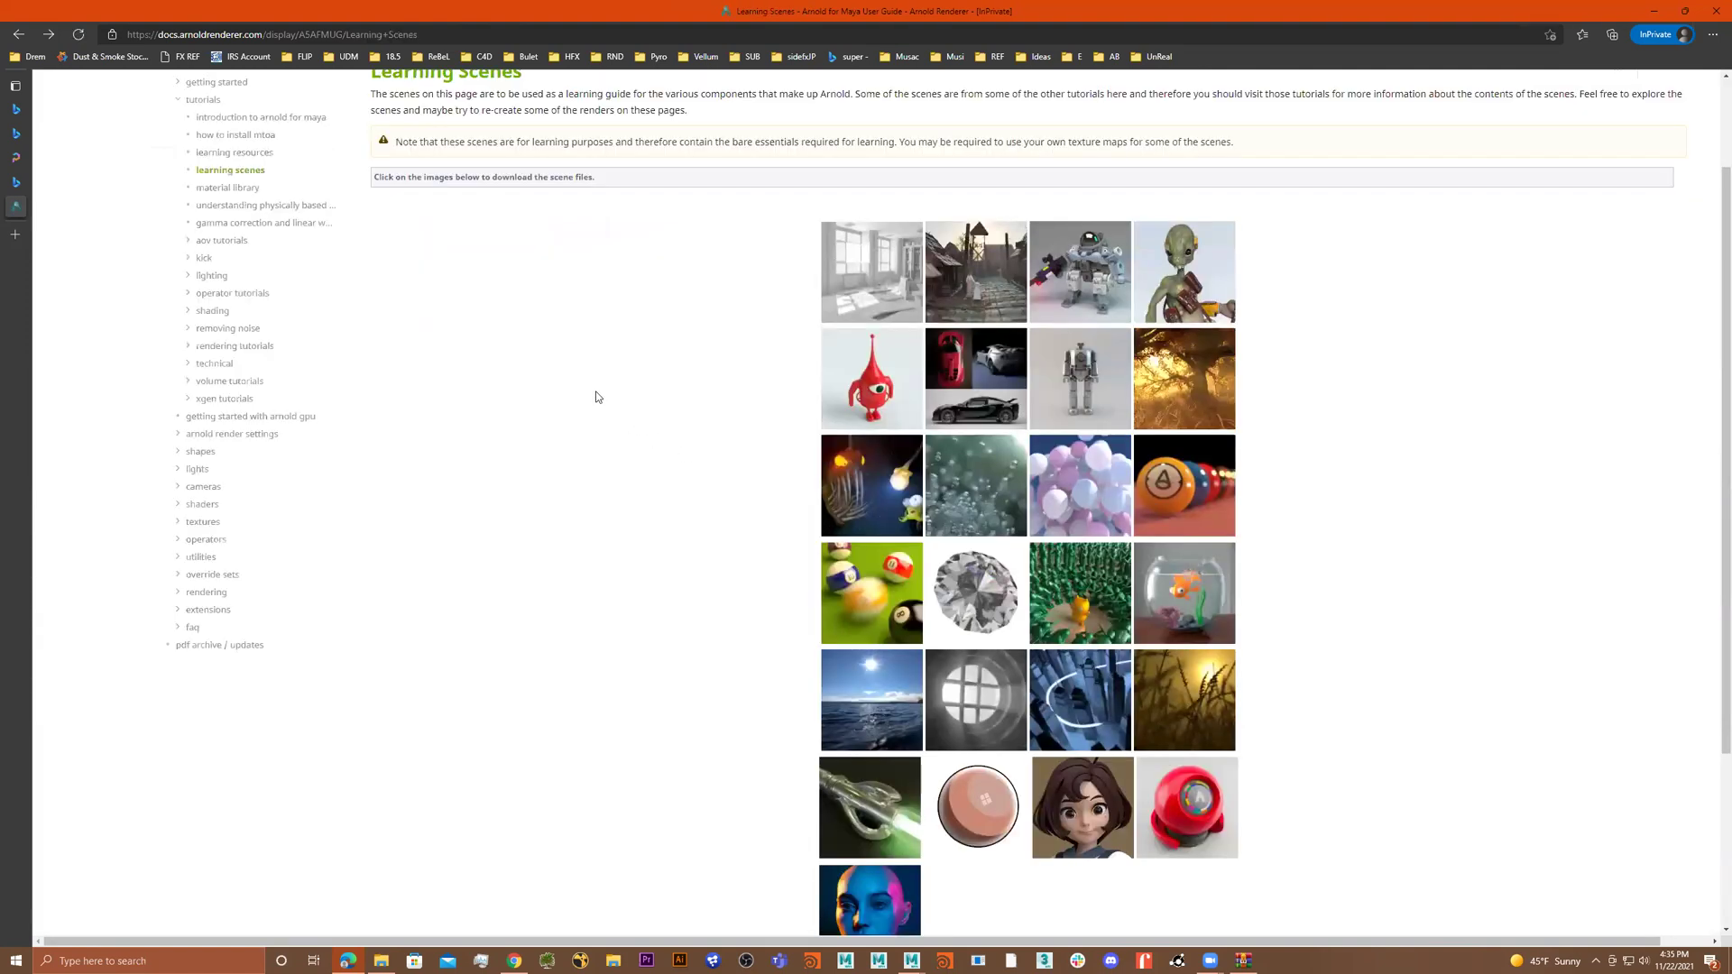
scroll(577, 365, "up", 2)
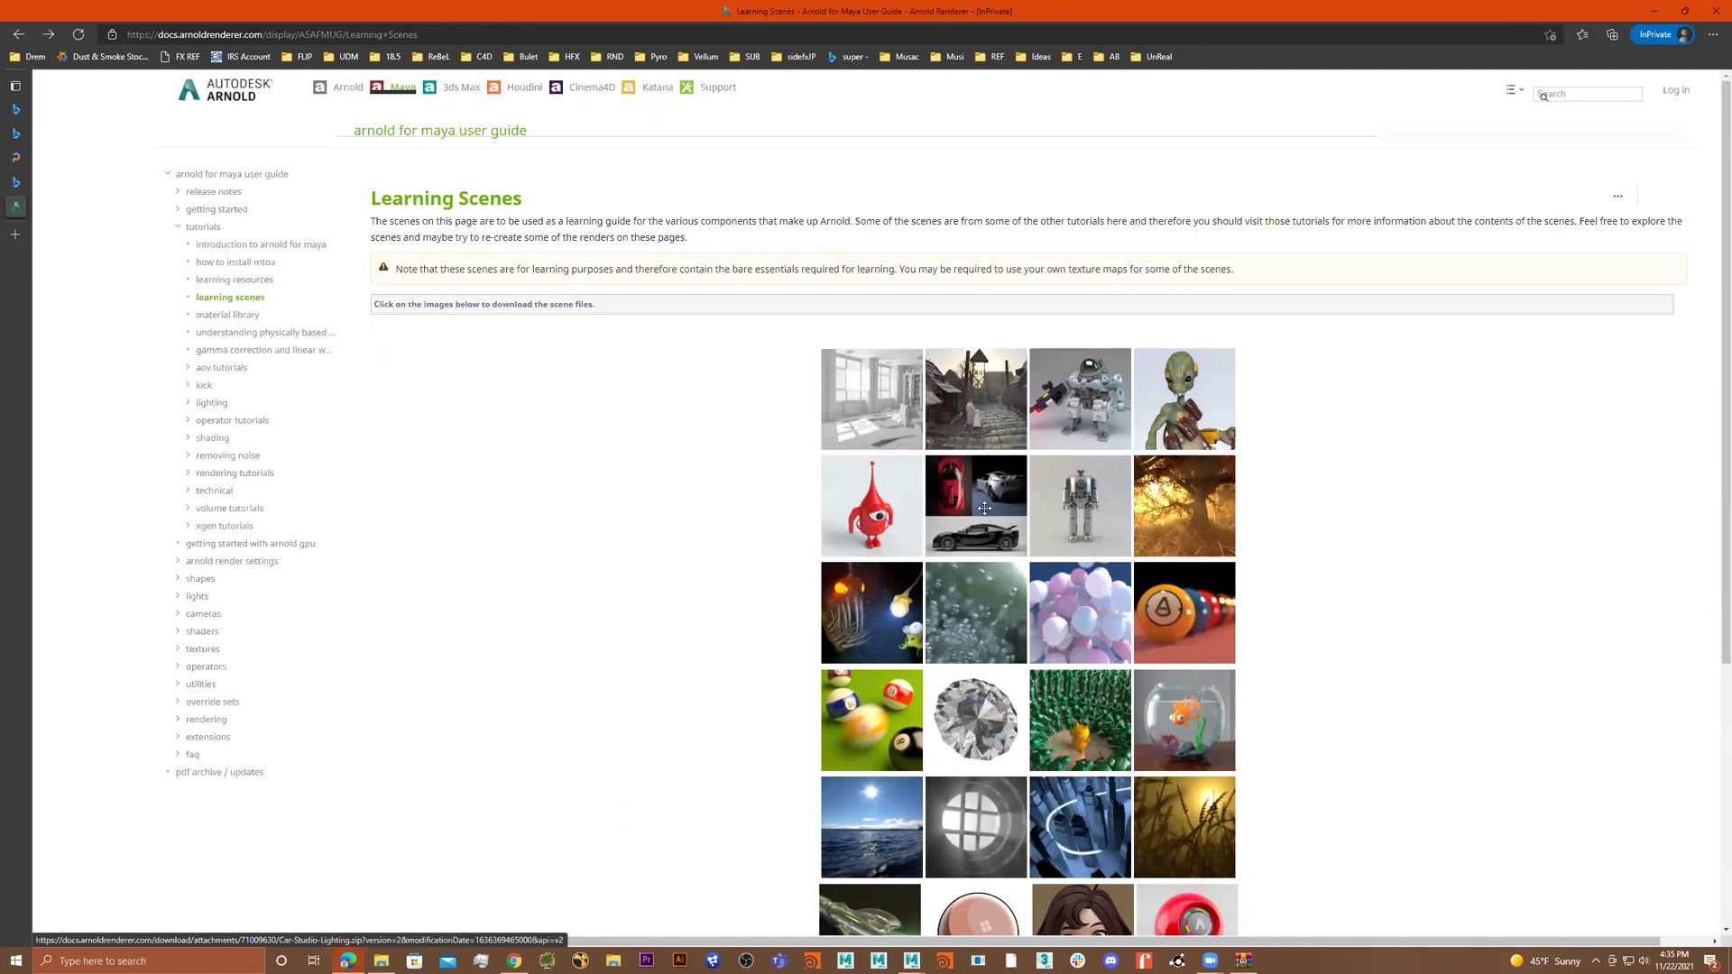
left_click(967, 507)
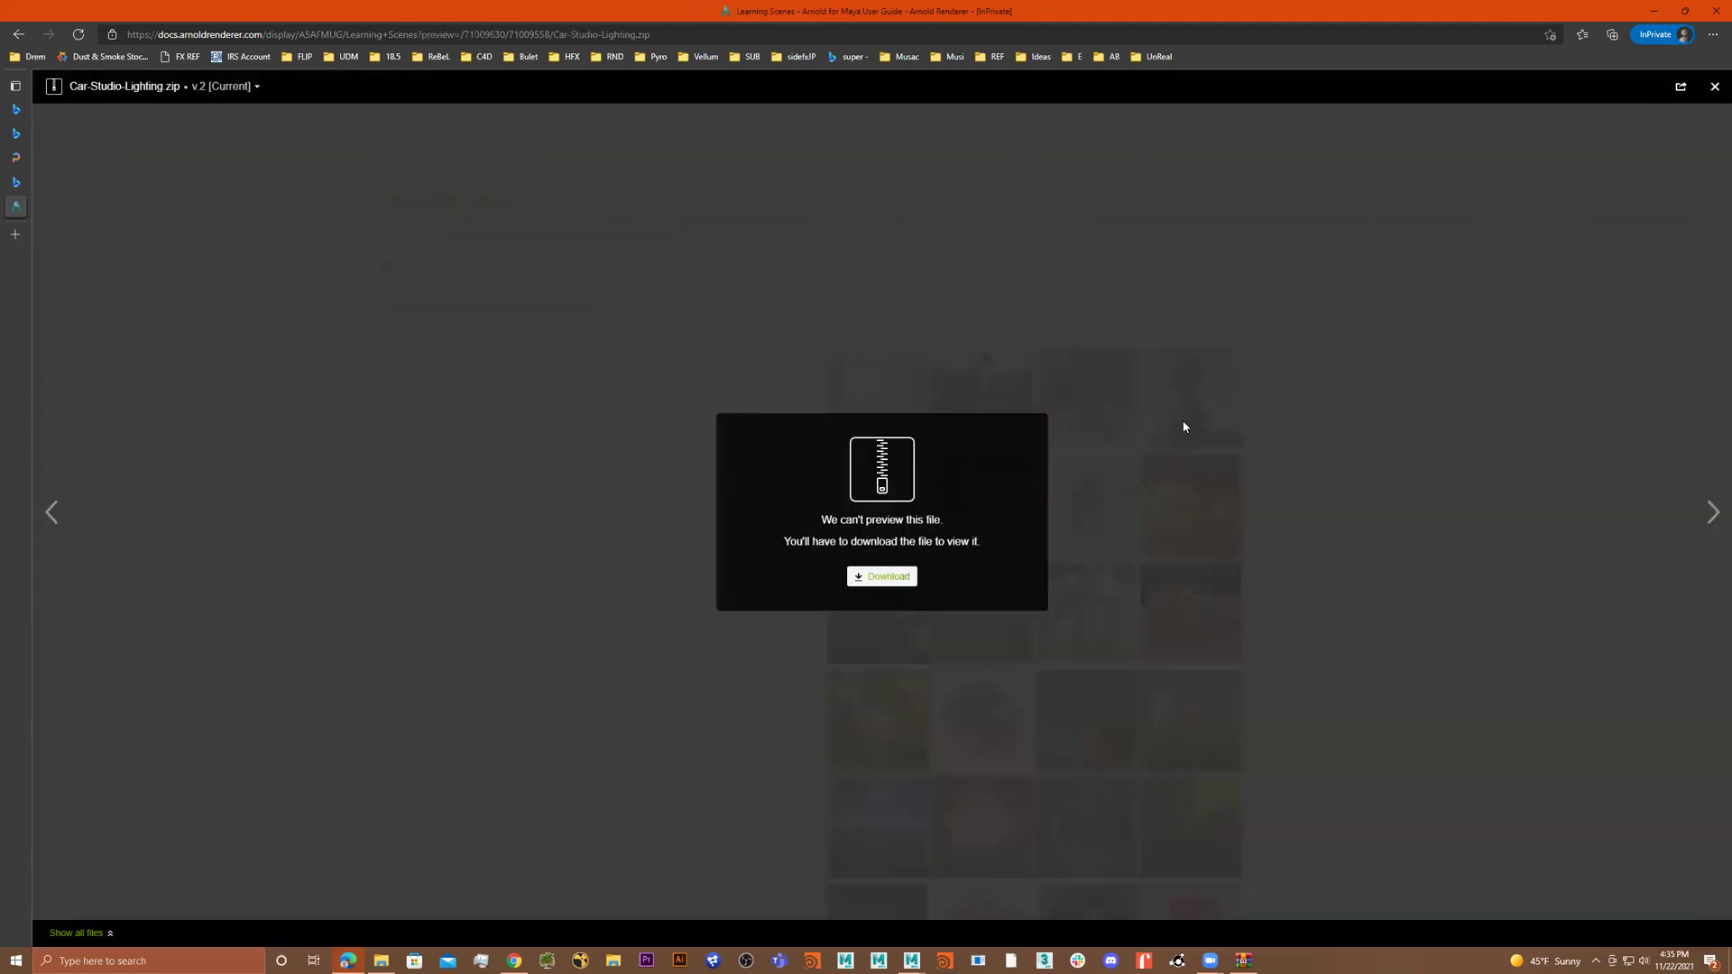
left_click(1656, 10)
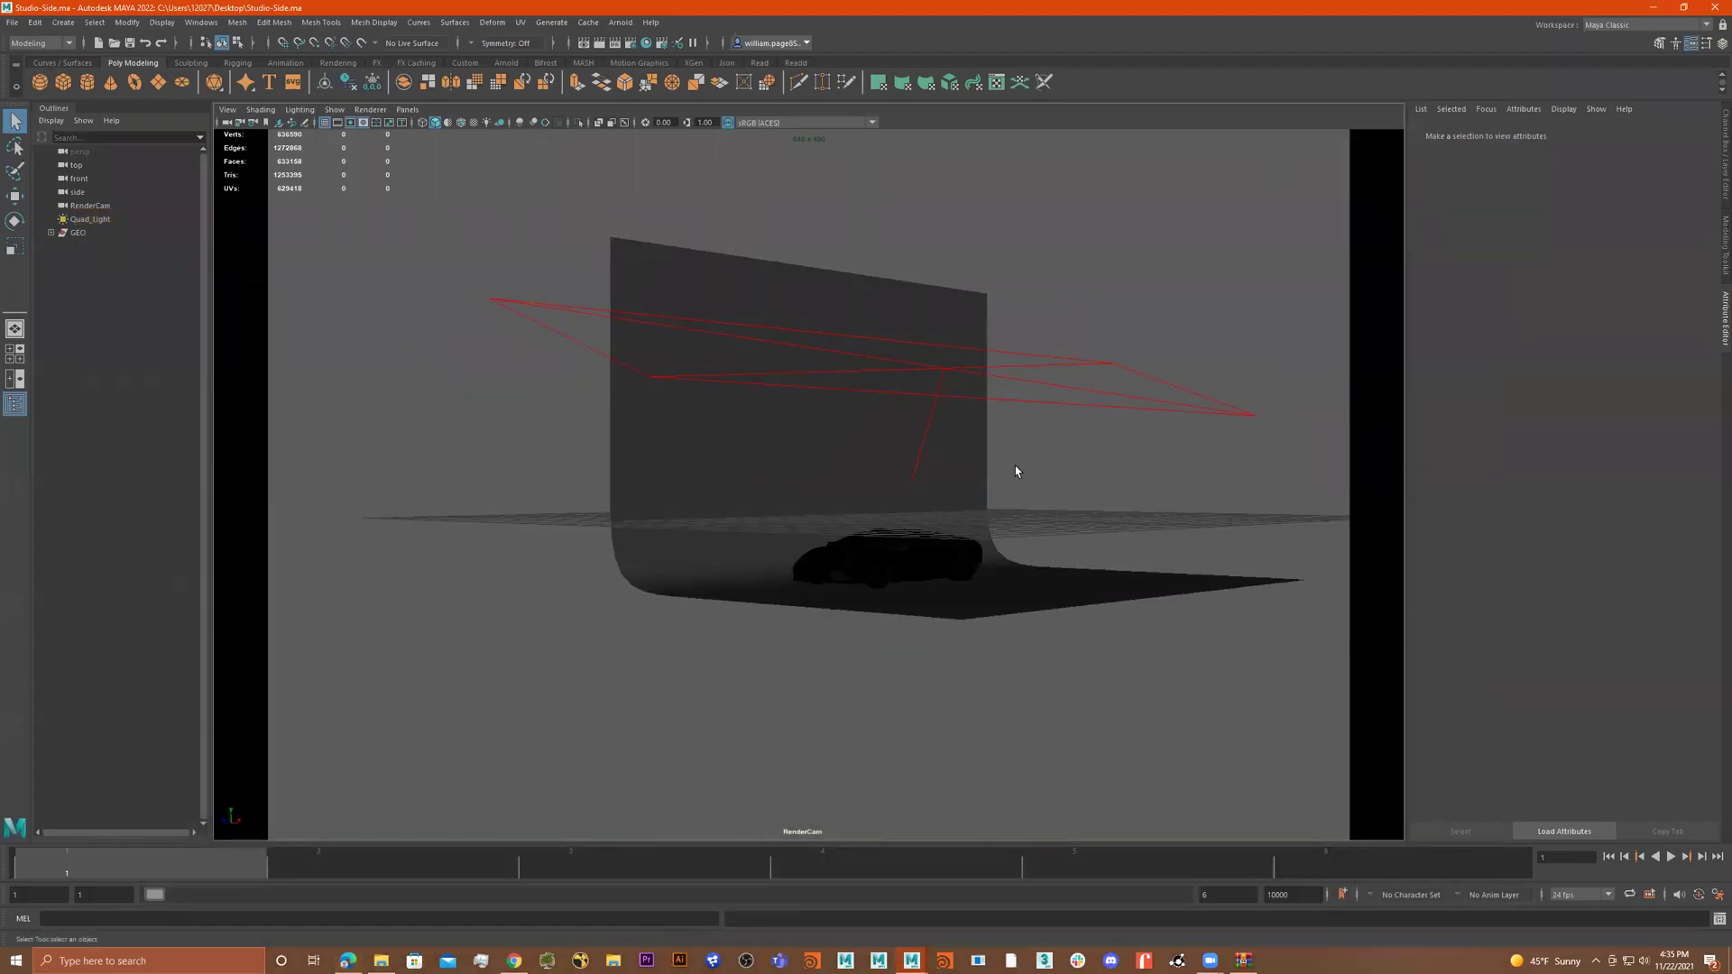
Step: Switch the workspace to Modeling - Standard and show the scene in a four-view layout
left_click_drag(1011, 470, 893, 471, "alt")
left_click_drag(989, 570, 1151, 573, "alt")
key("space")
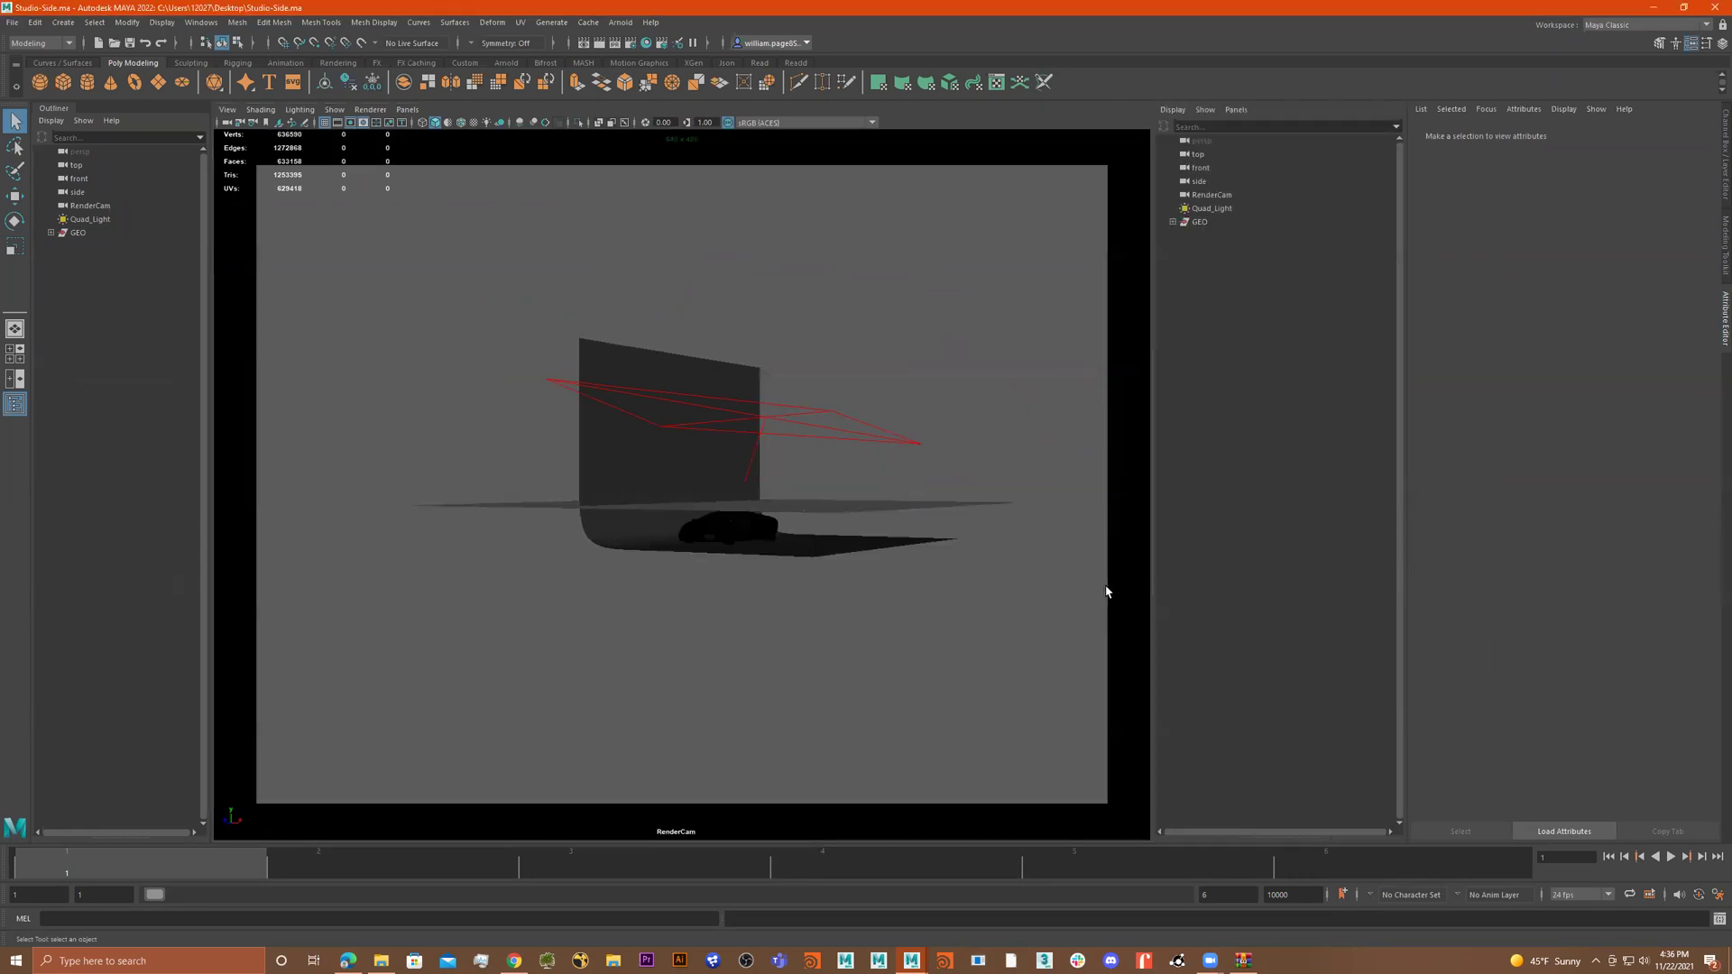
key("space")
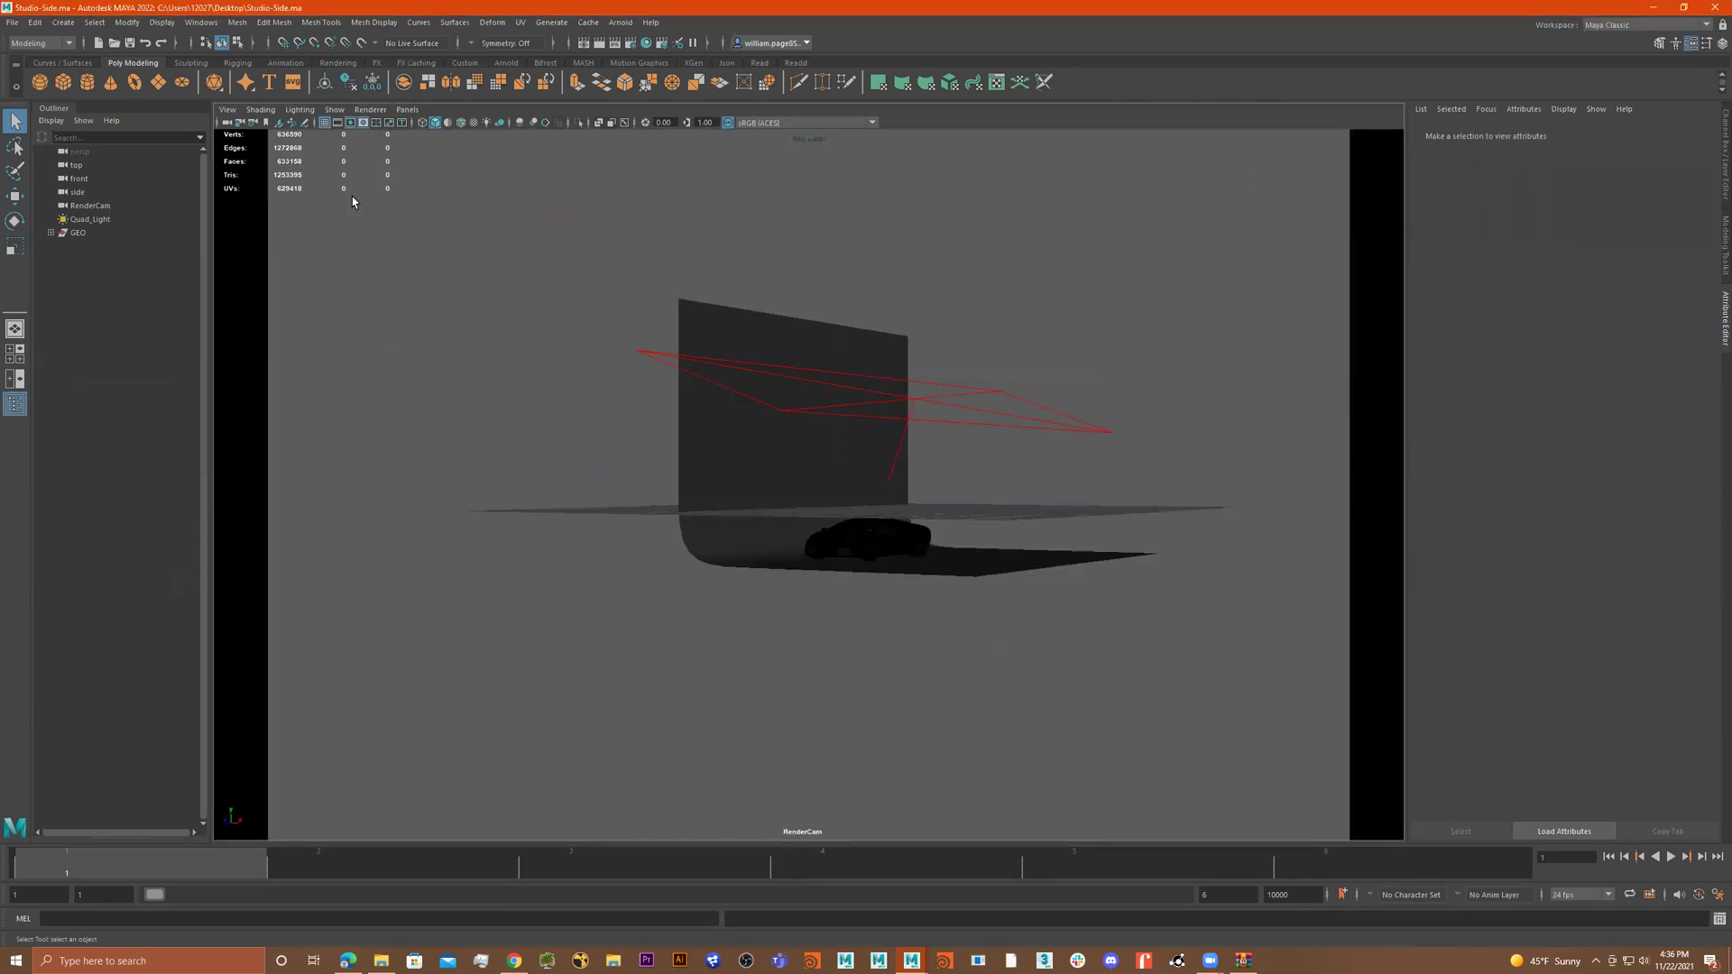
left_click(1647, 24)
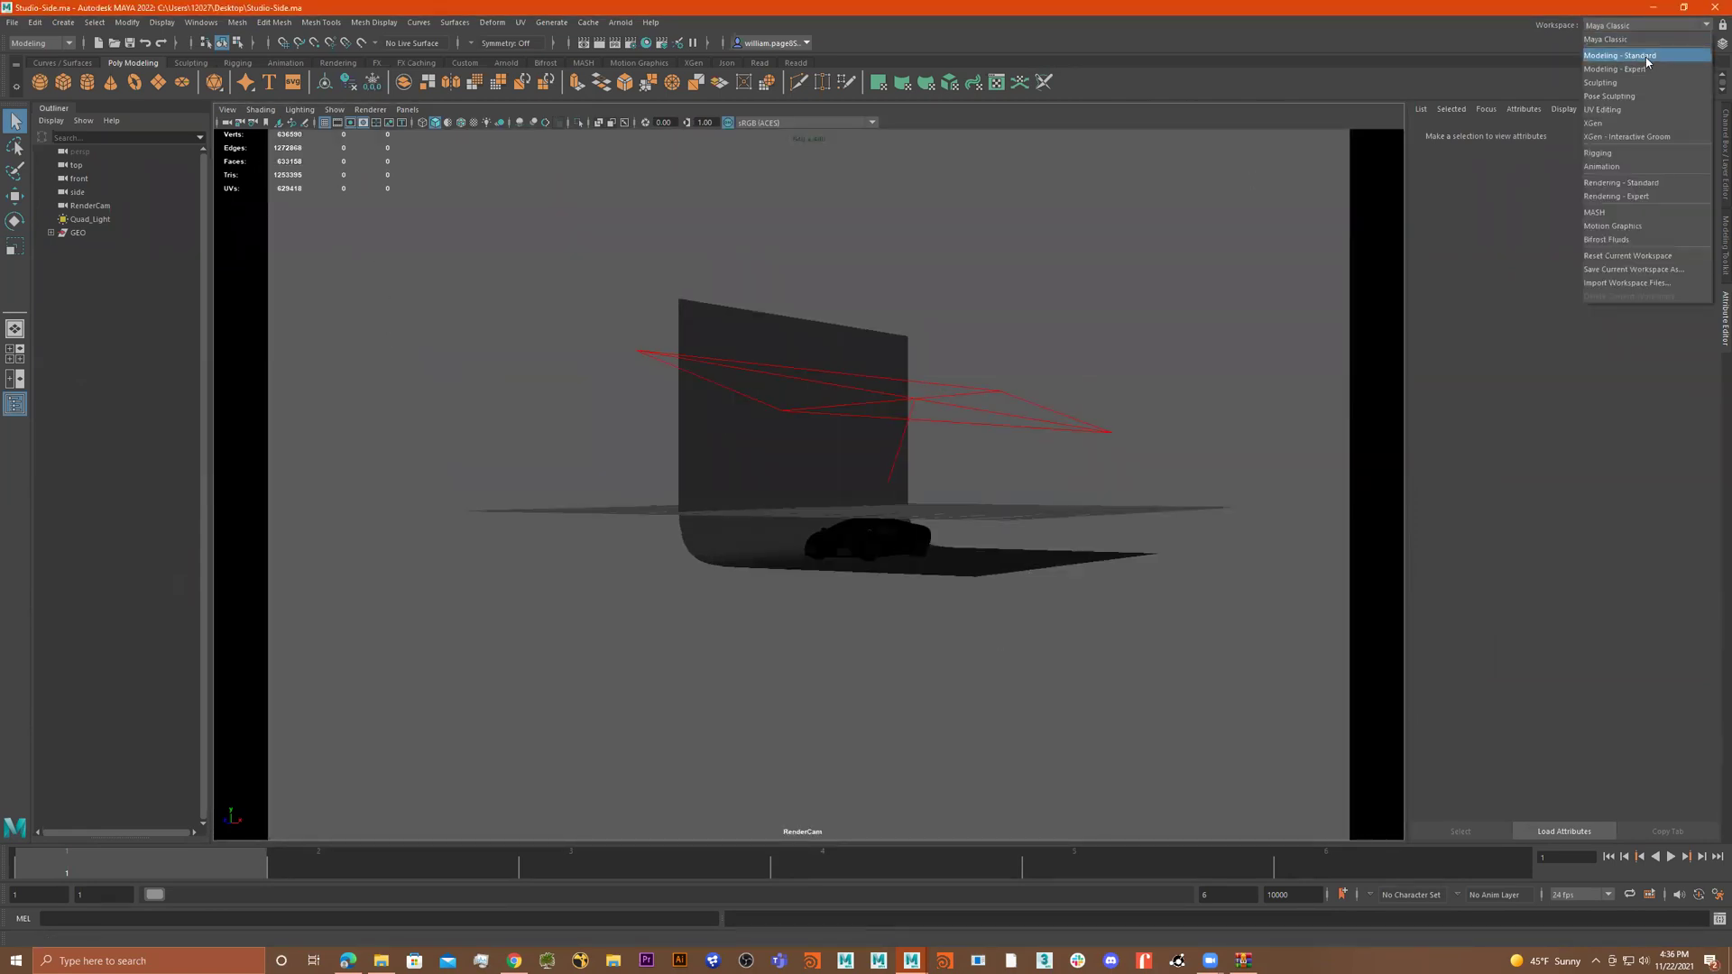
left_click(1606, 51)
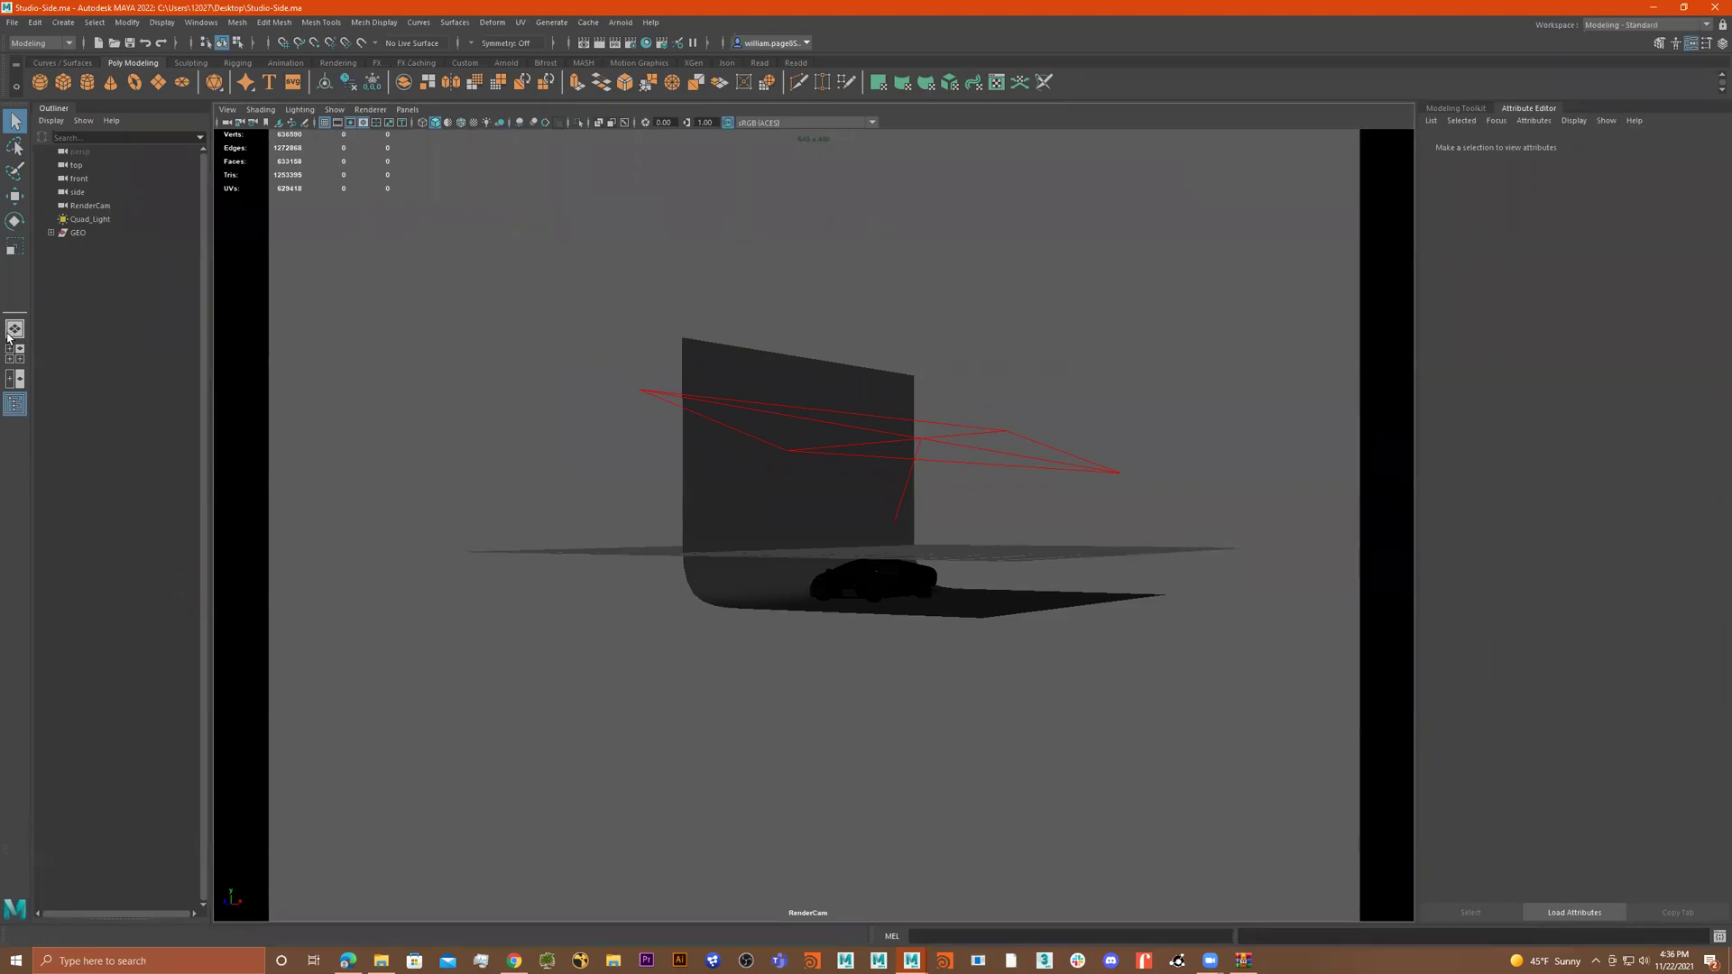
left_click(15, 364)
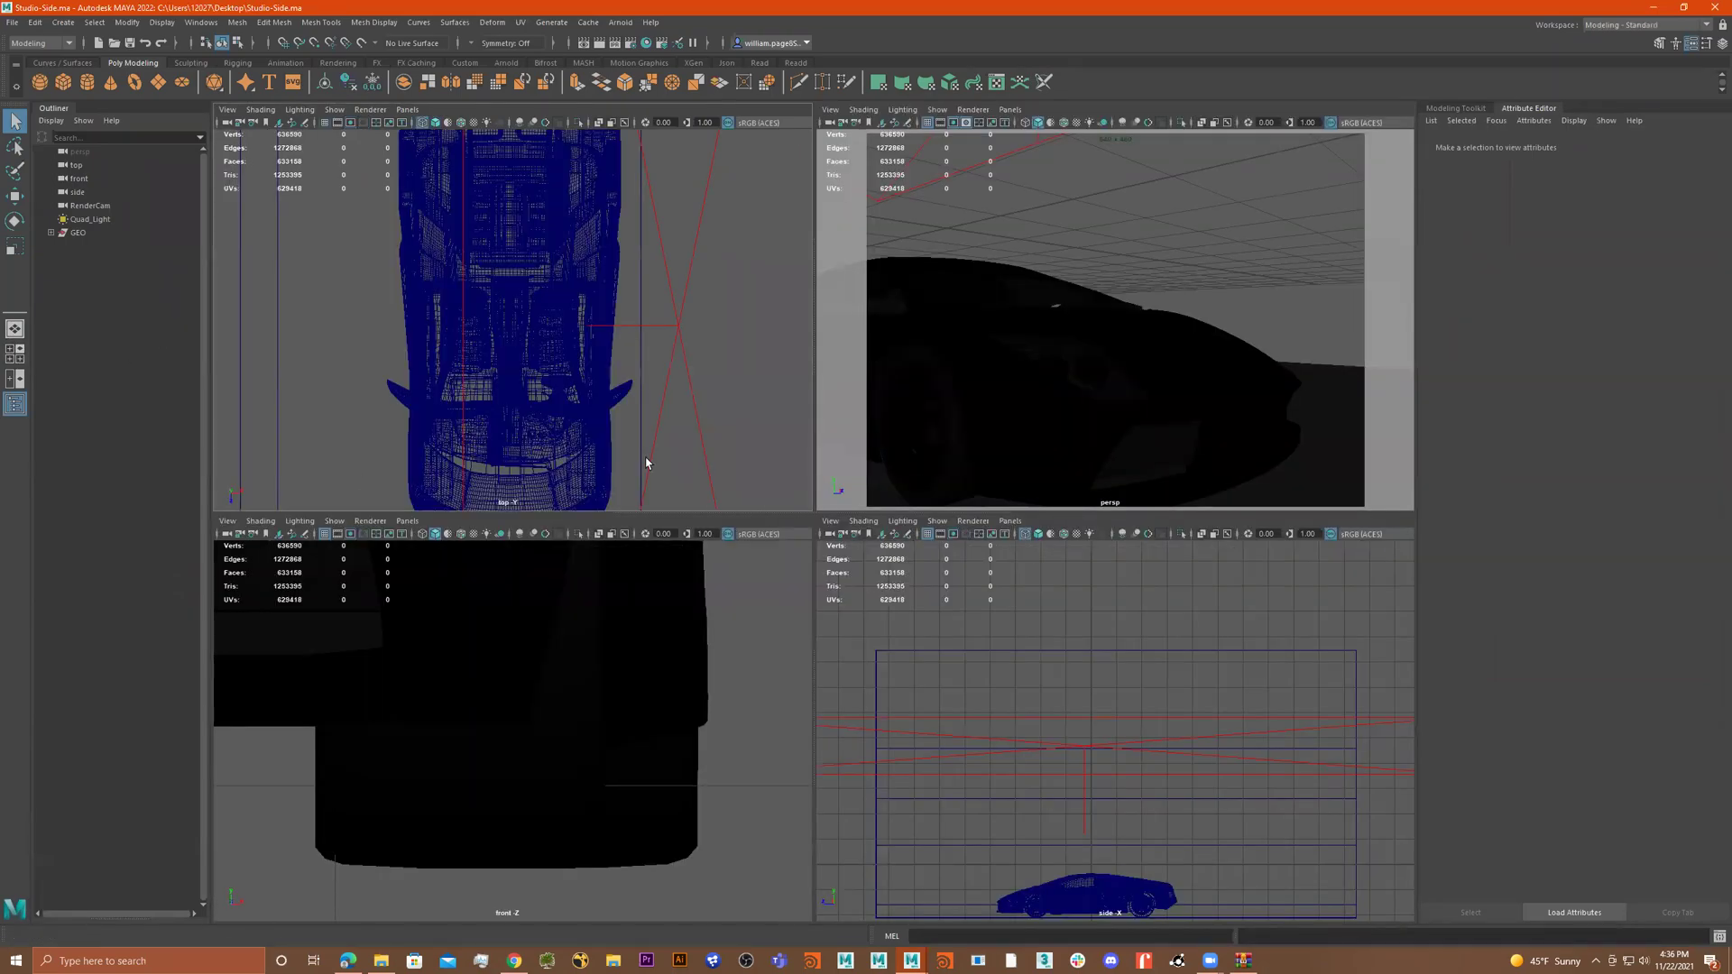
Step: Select the car, backdrop and area light together in the side view and raise them onto the grid plane
scroll(1105, 758, "down", 3)
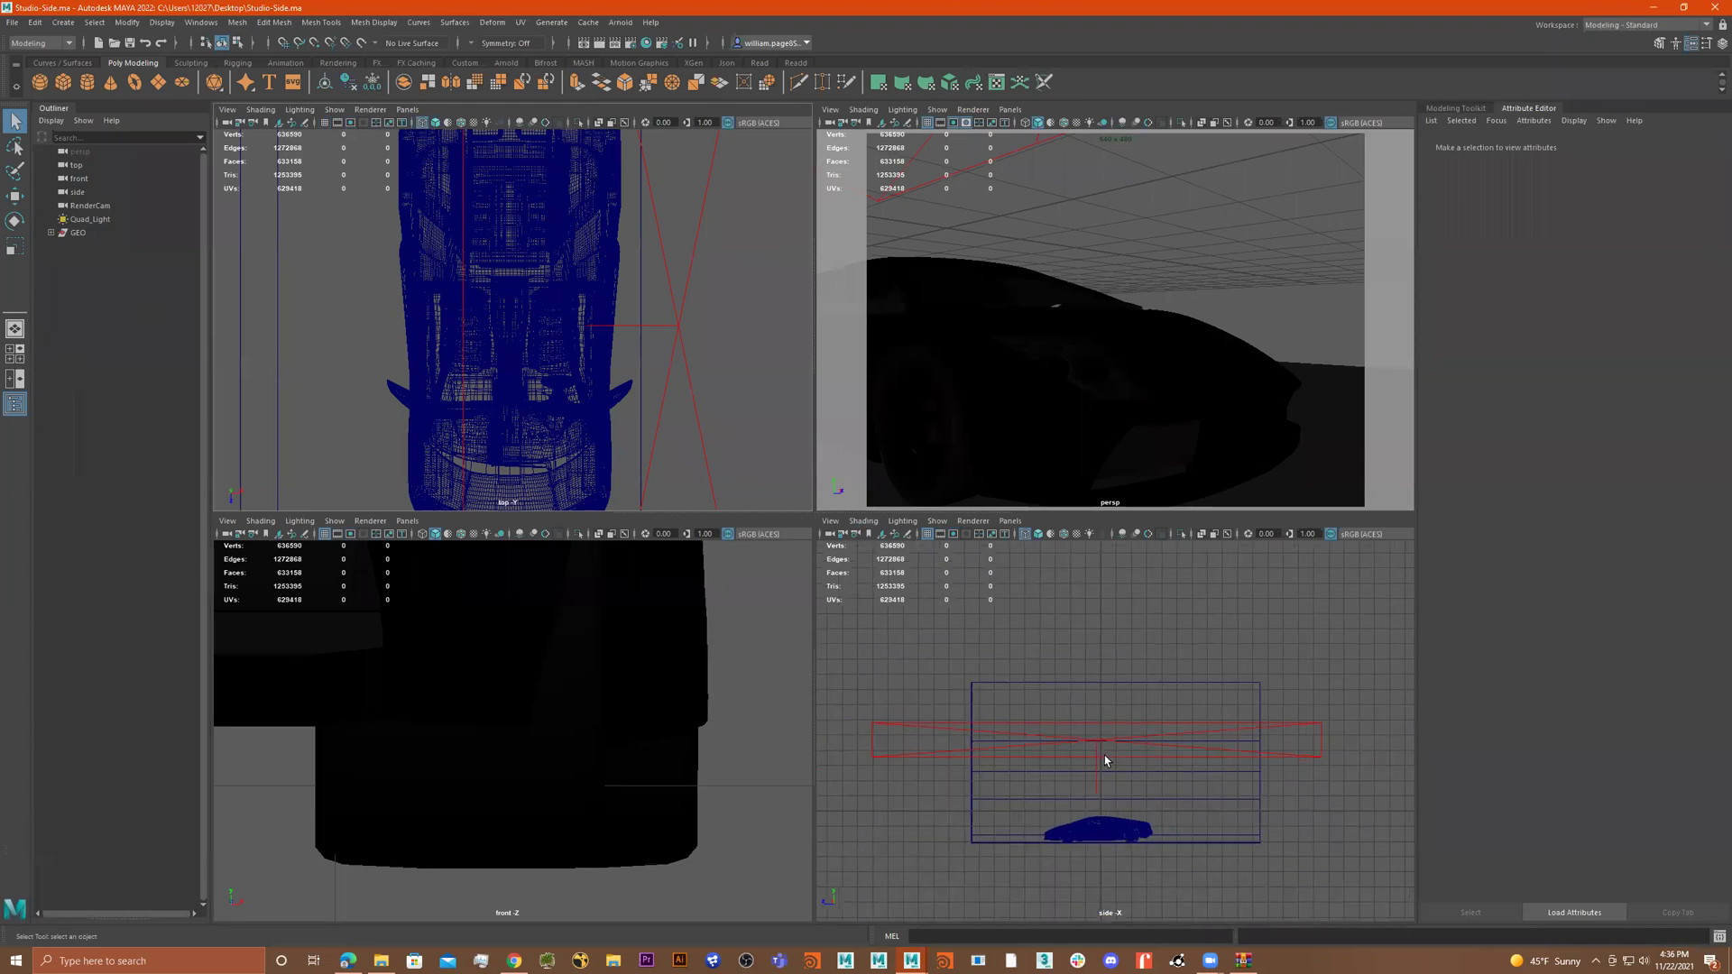
key("space")
scroll(785, 688, "up", 2)
left_click_drag(998, 817, 609, 625)
key("w")
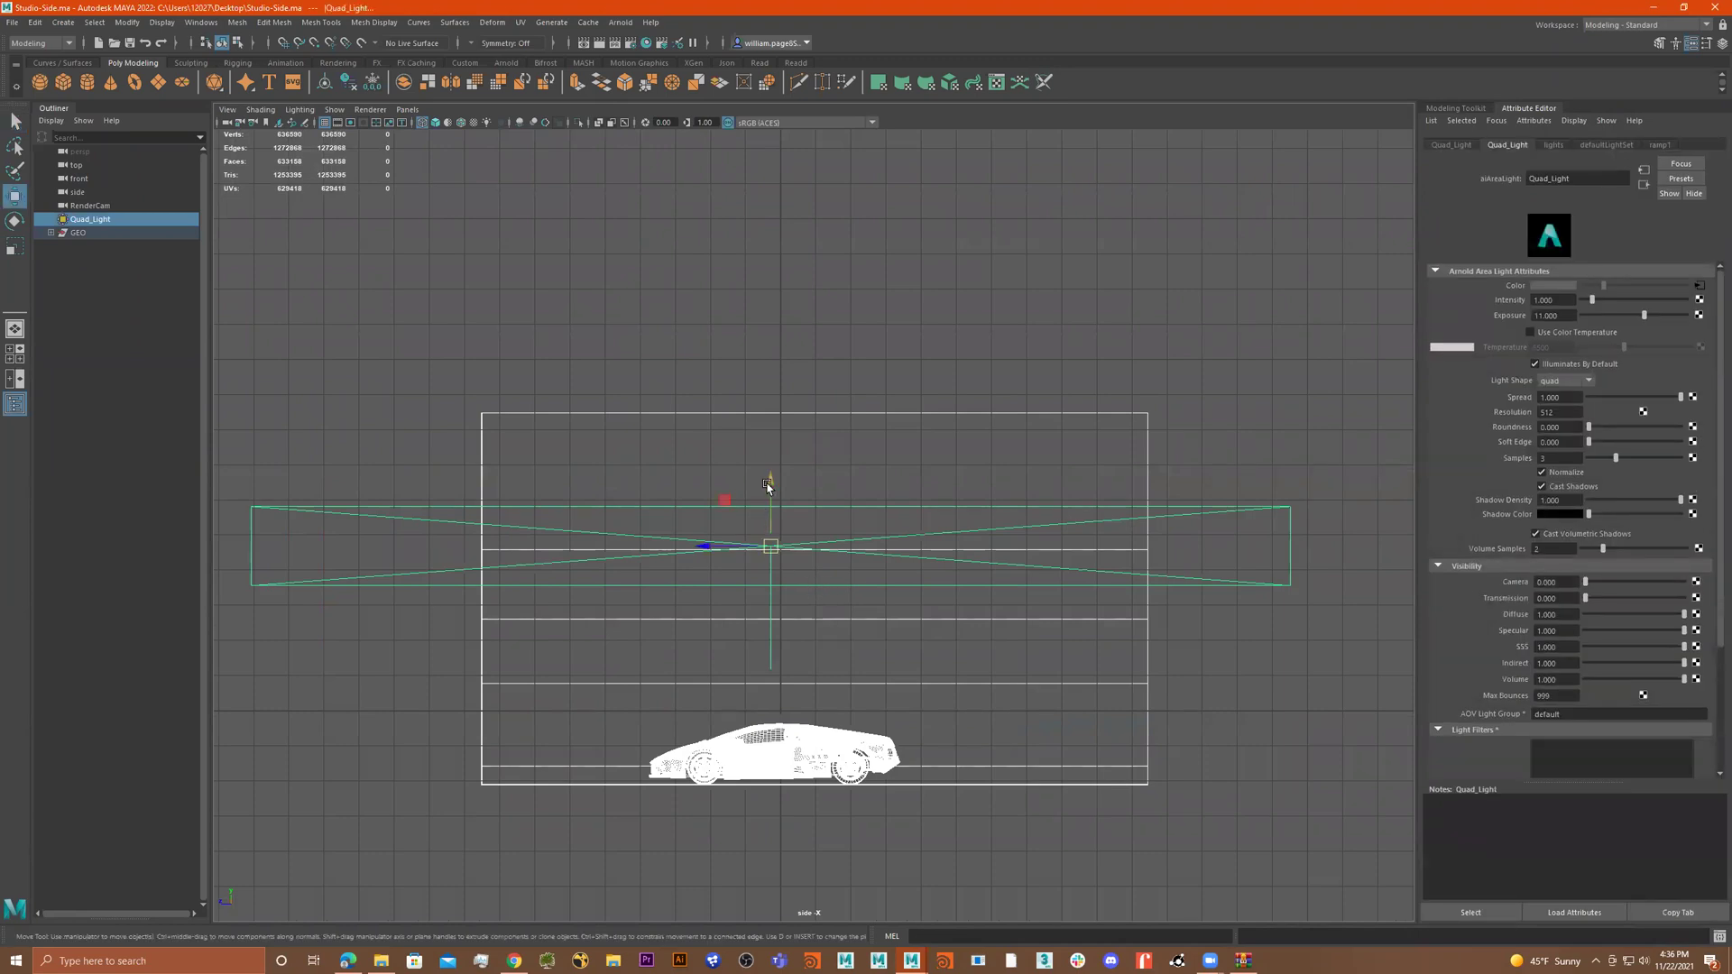
left_click_drag(770, 487, 759, 413)
Step: Select the curved backdrop in the perspective view and set its display smoothness to rough
key("space")
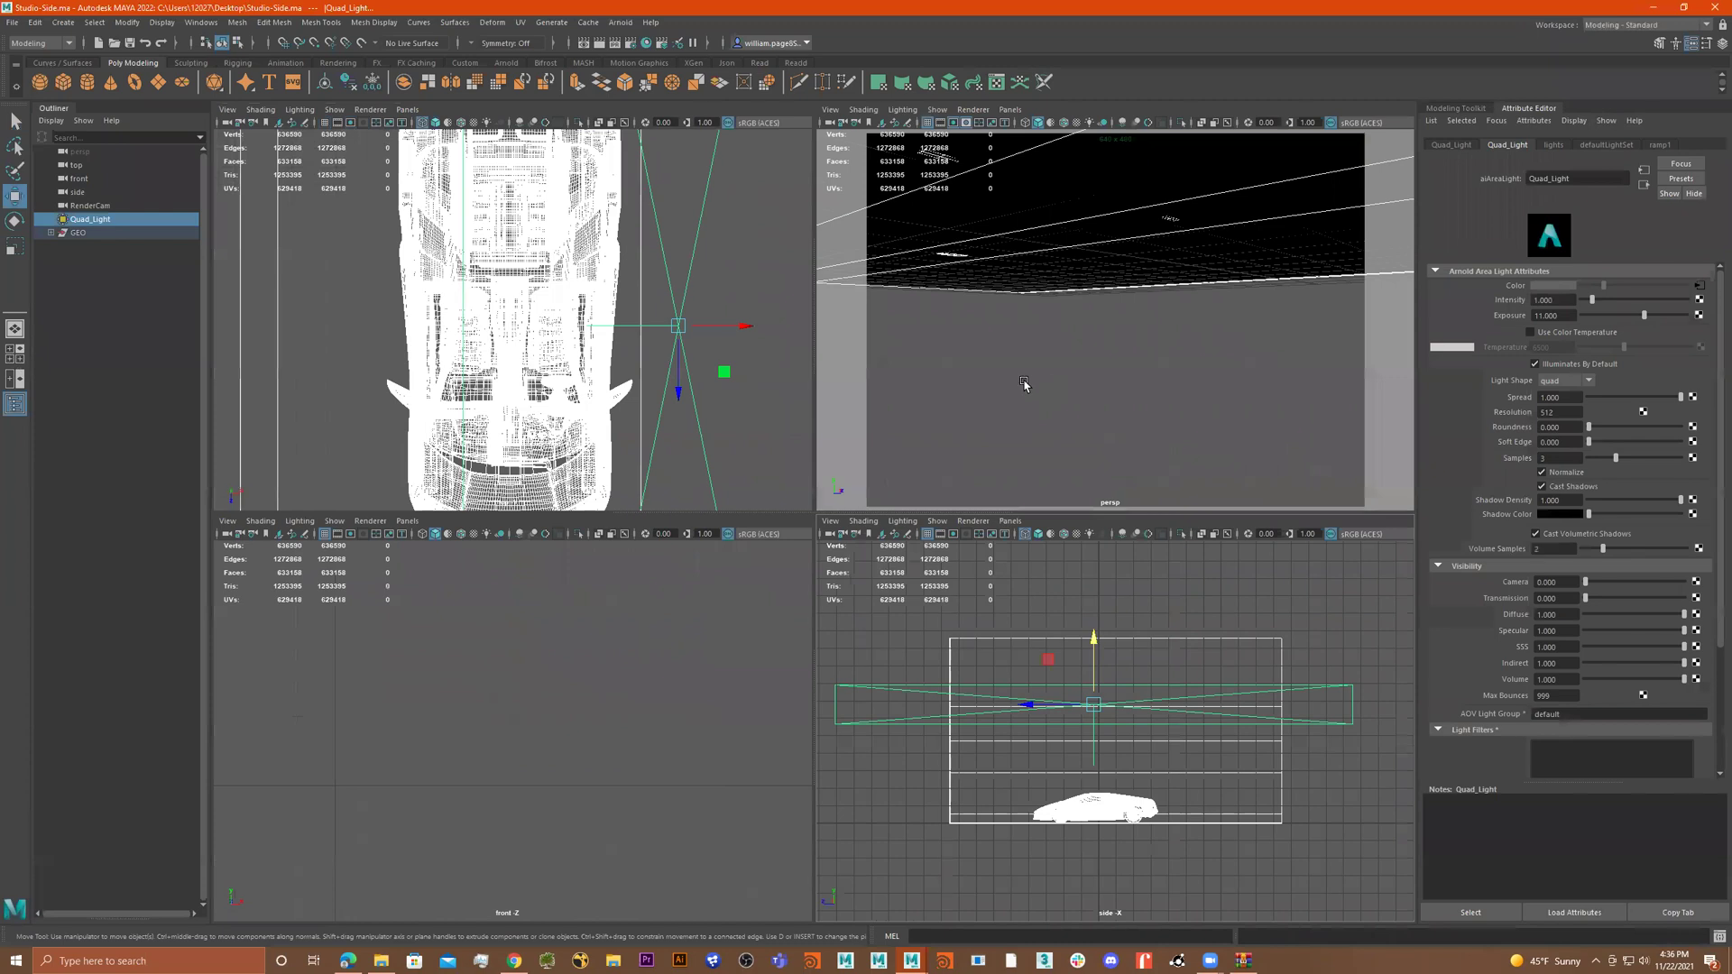
key("space")
left_click_drag(1068, 480, 1037, 526, "alt")
right_click_drag(1037, 526, 783, 450, "alt")
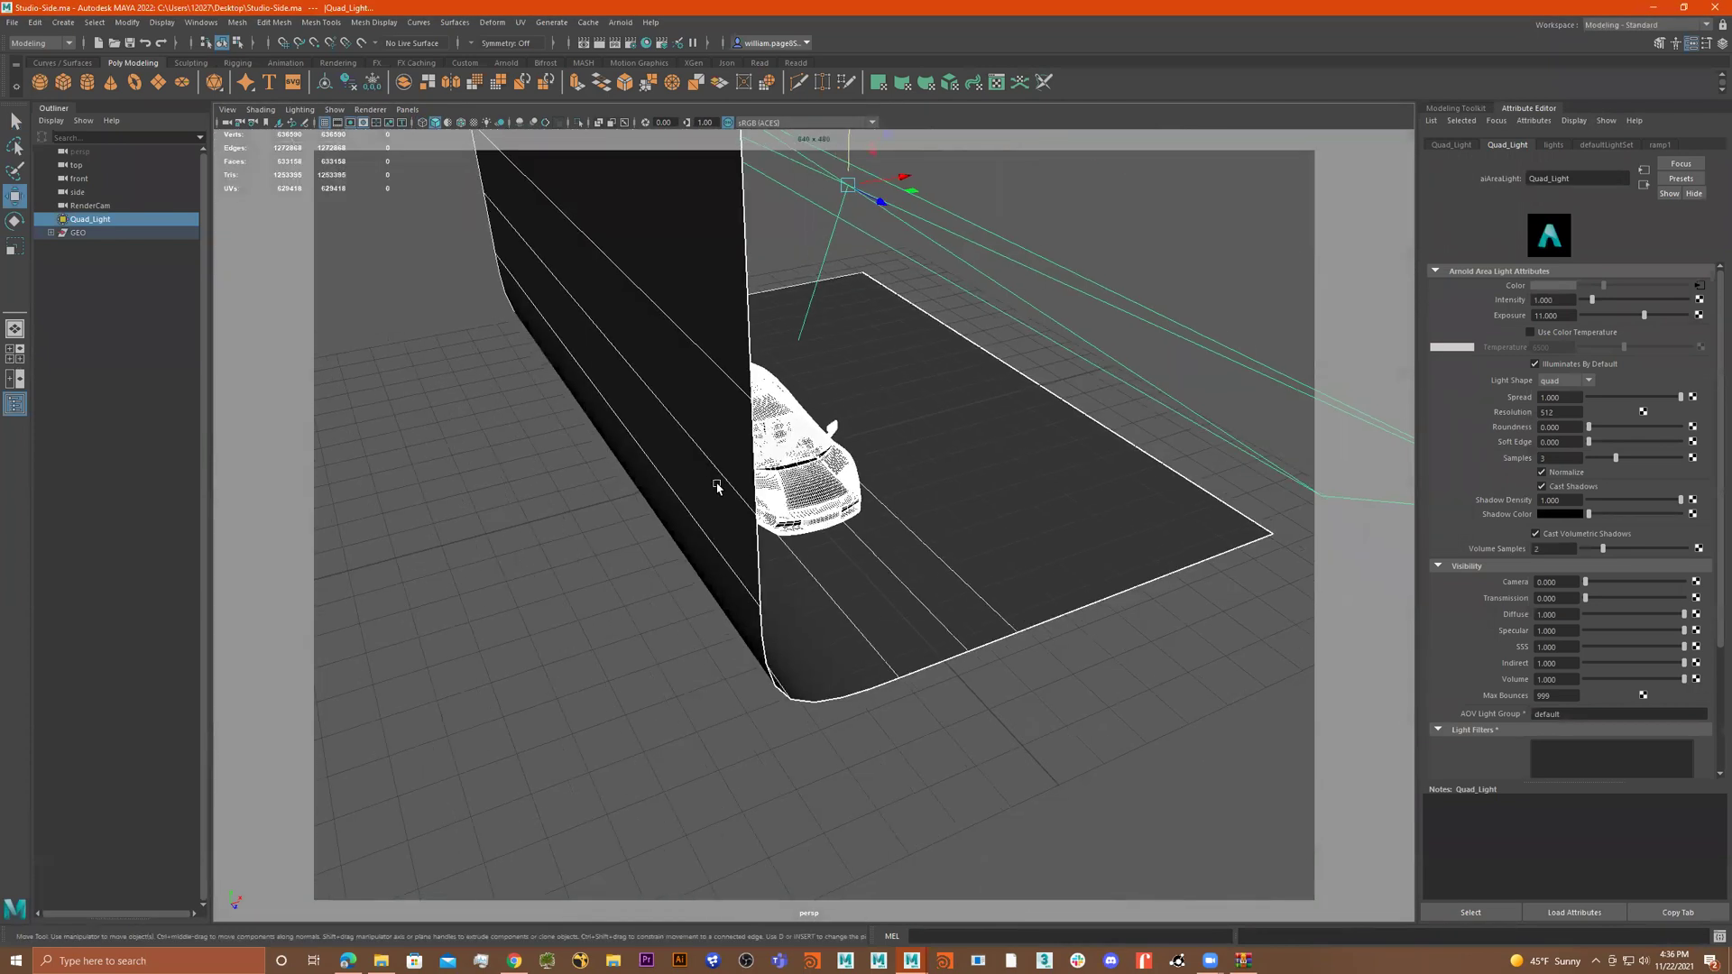
left_click_drag(799, 472, 716, 553, "alt")
left_click_drag(458, 265, 990, 473)
left_click(1203, 503)
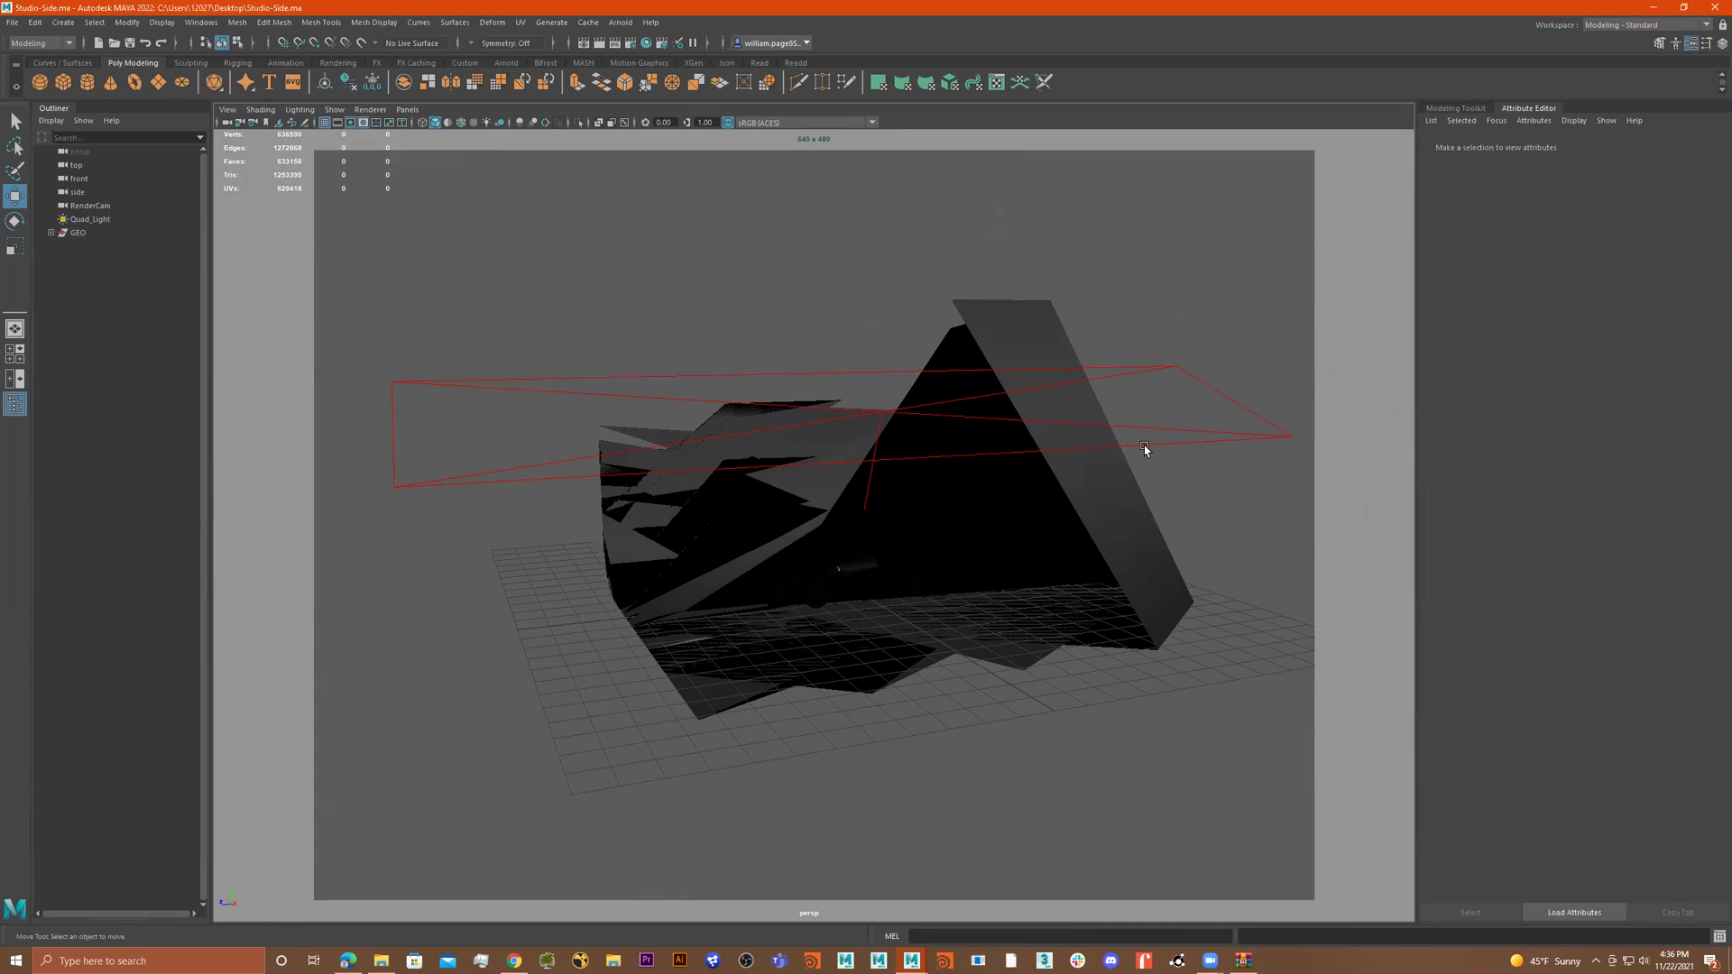
mouse_move(1057, 466)
right_mouse_down()
mouse_move(1226, 410)
mouse_move(1272, 335)
right_mouse_up()
left_click(1127, 569)
key("1")
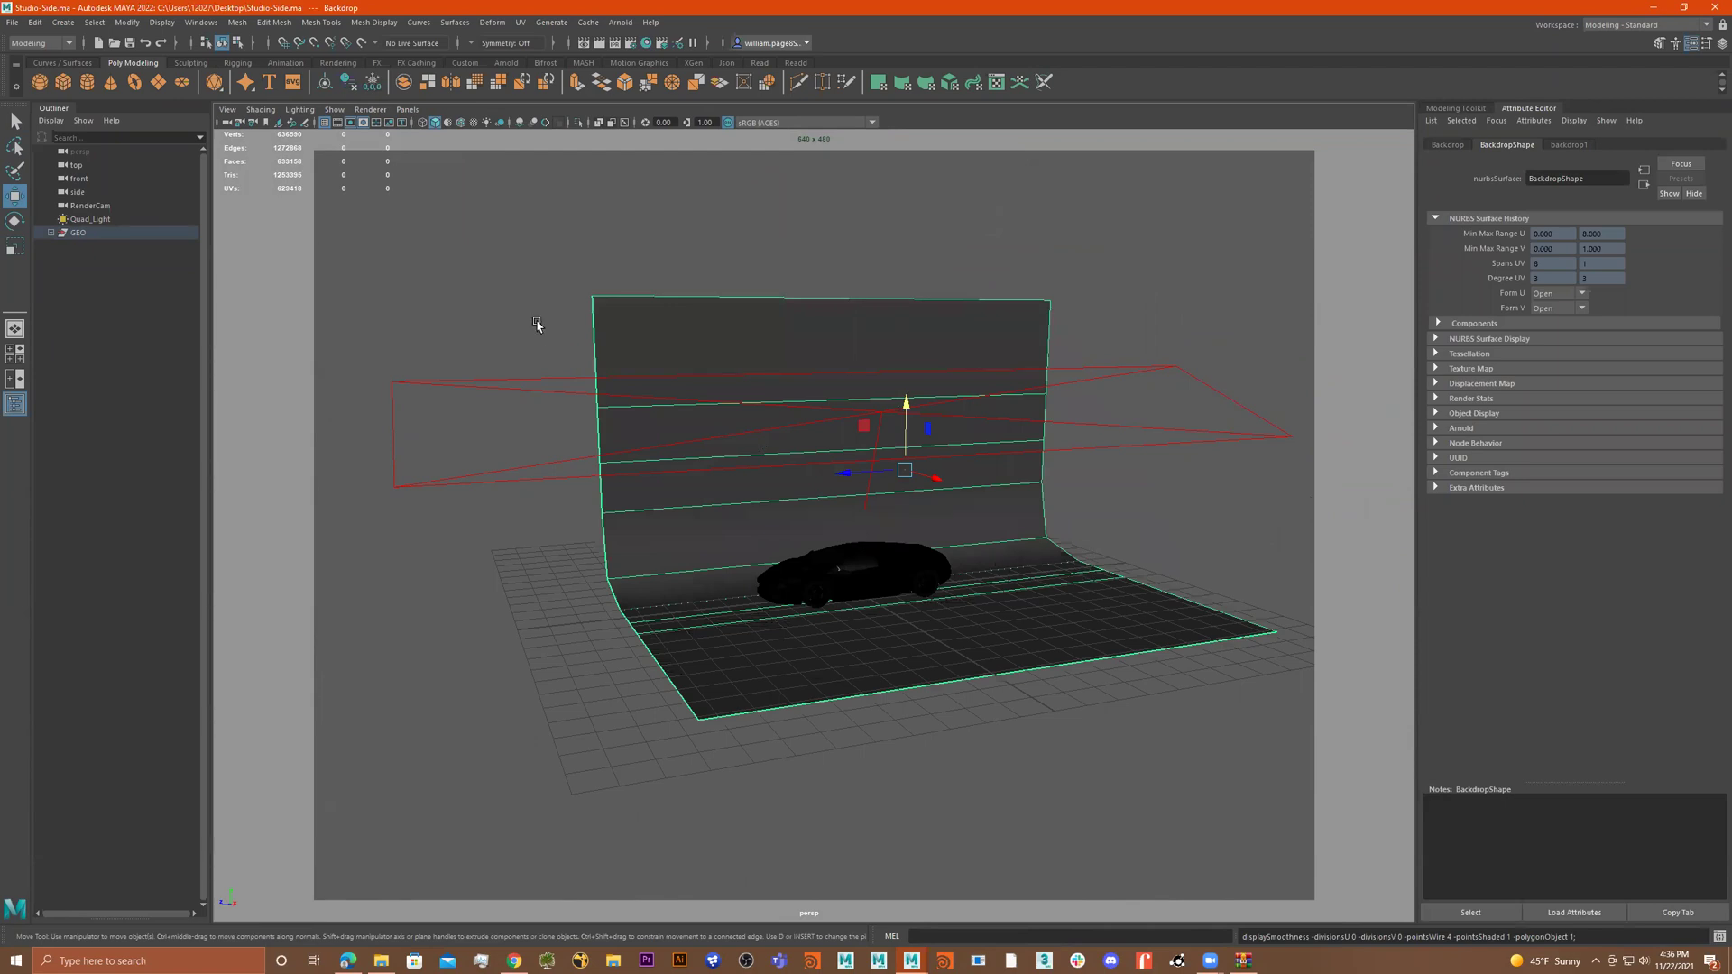
Step: Hide the backdrop and the area light so only the car remains in the perspective view
left_click_drag(499, 276, 675, 647)
key("h")
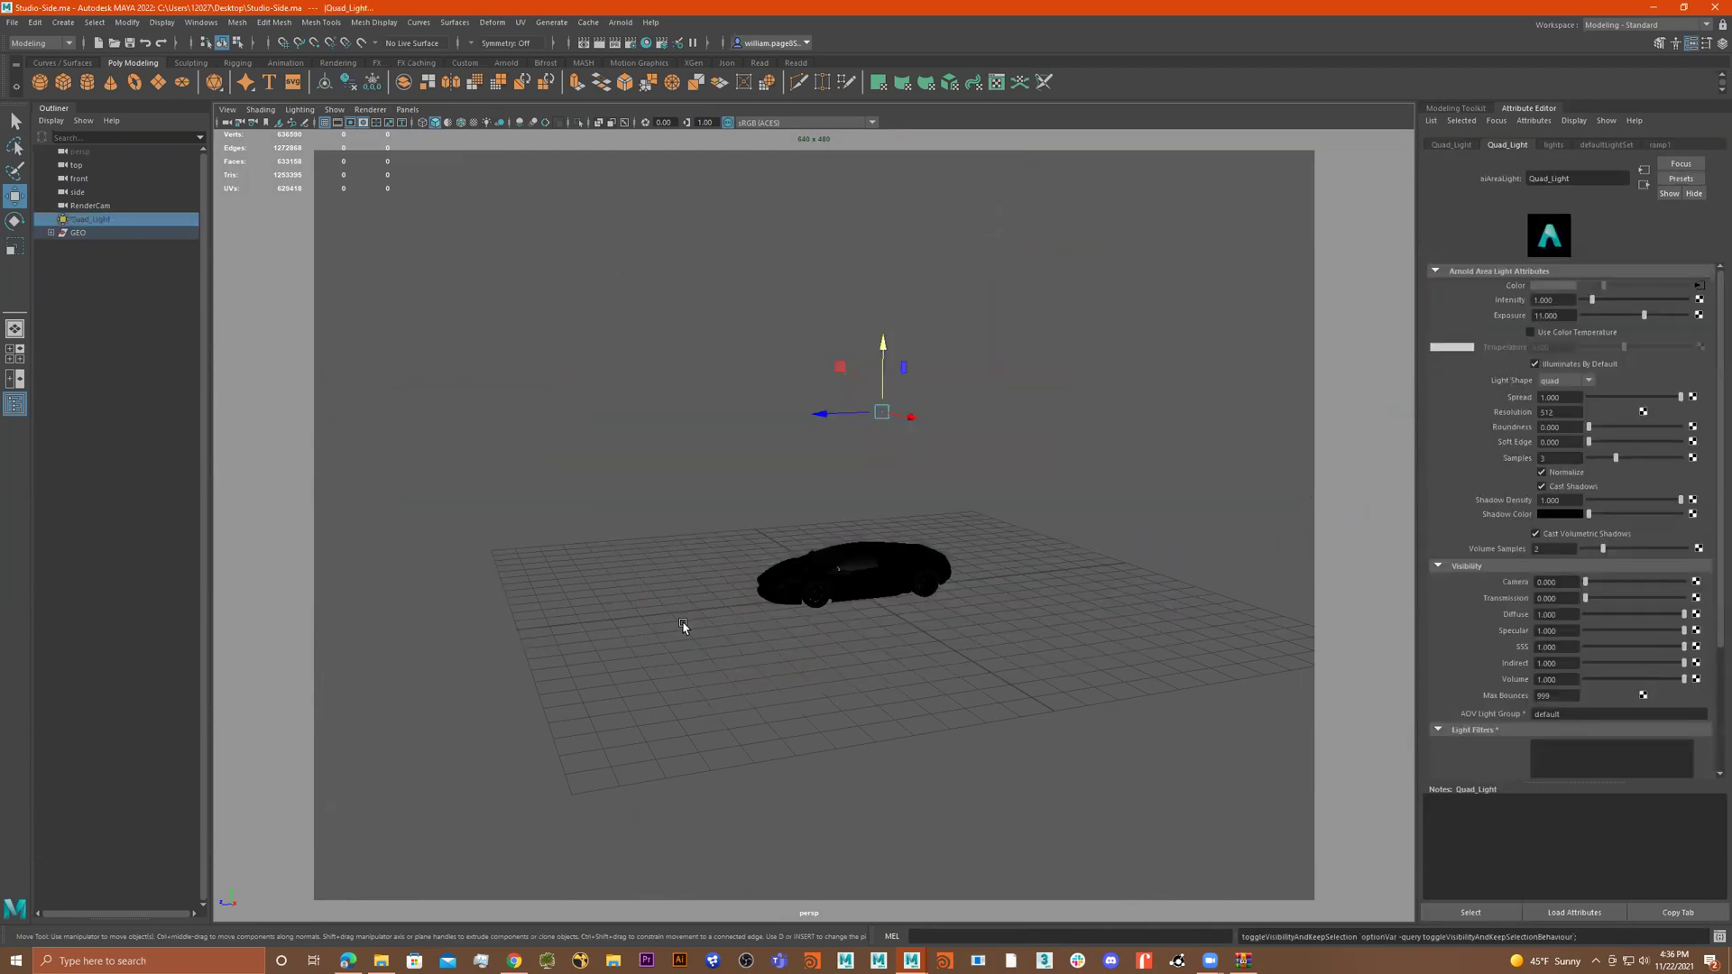
left_click_drag(921, 543, 874, 498, "alt")
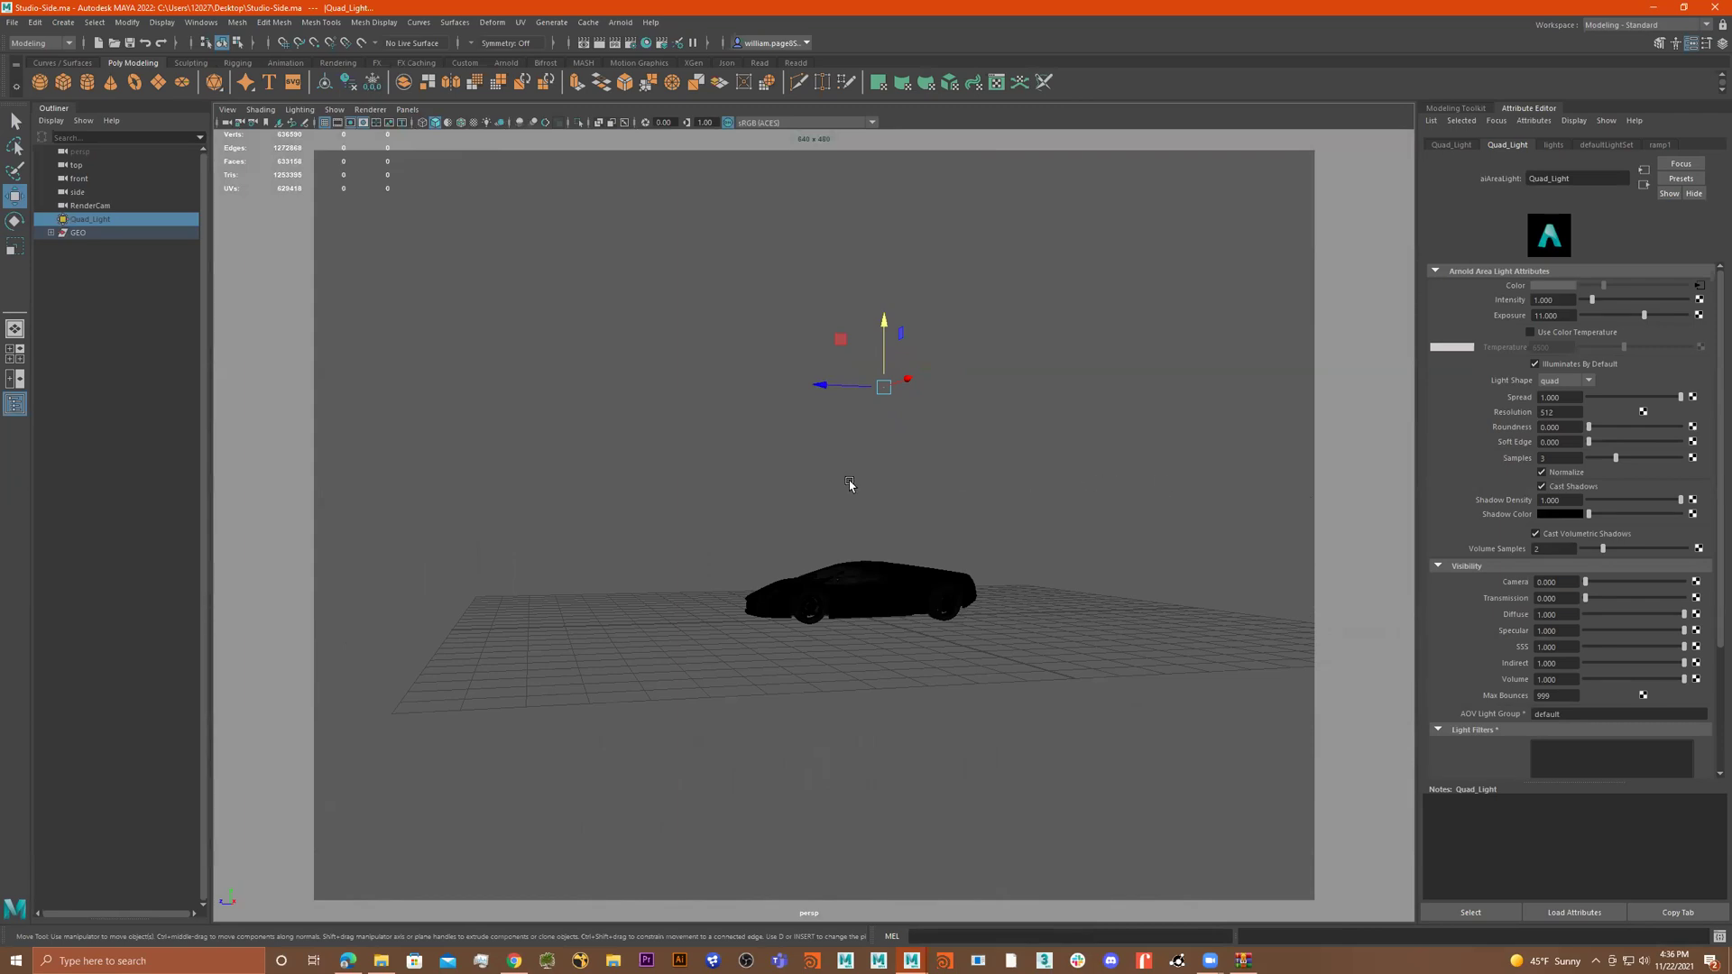
Step: Hide the GEO group containing the car, along with Quad_Light, to empty the scene view
left_click(101, 255)
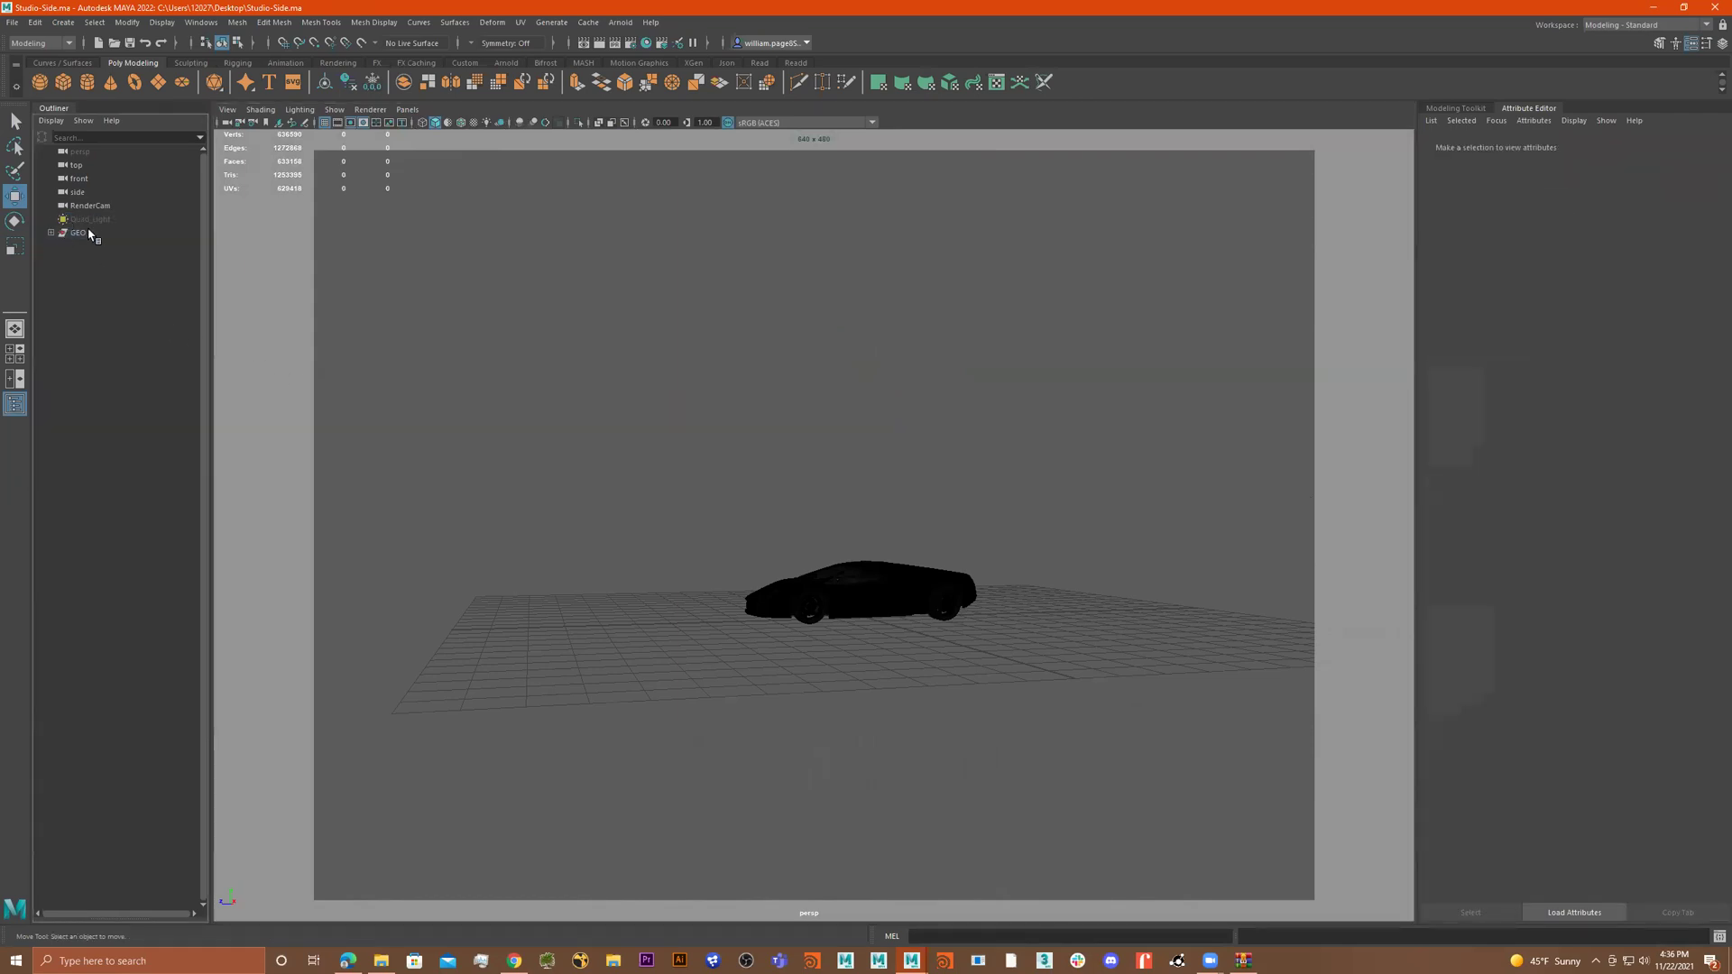
left_click(90, 219)
left_click(90, 233, "ctrl")
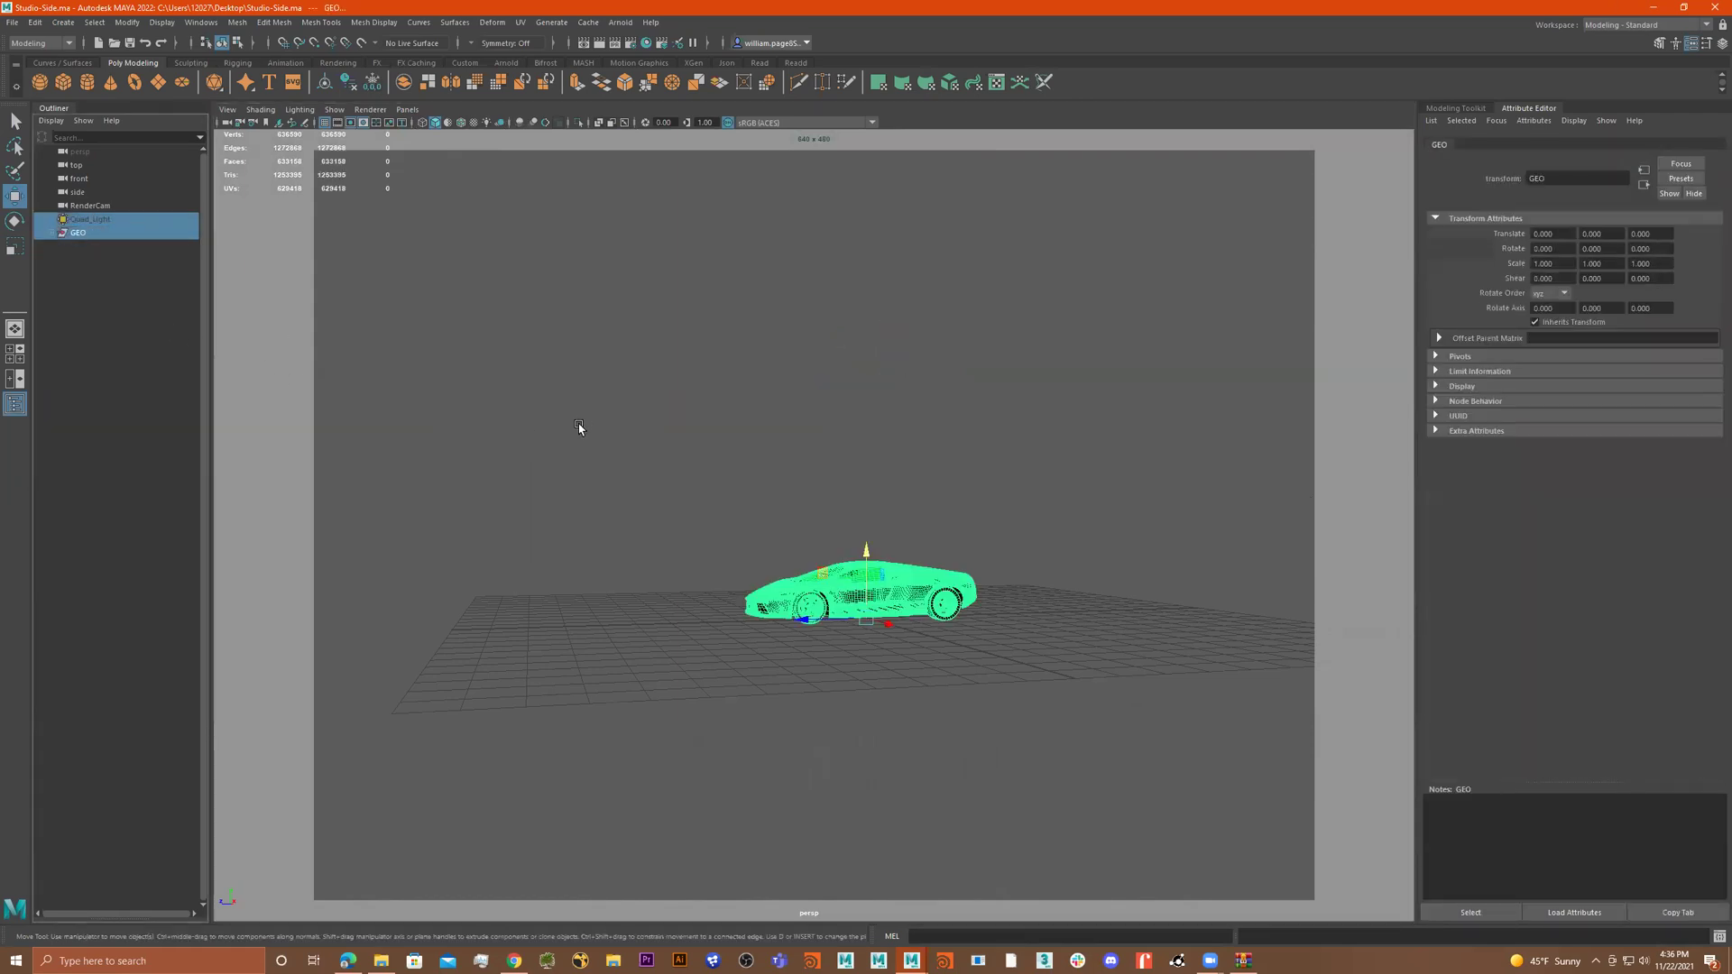
key("h")
left_click_drag(831, 271, 759, 480)
key("h")
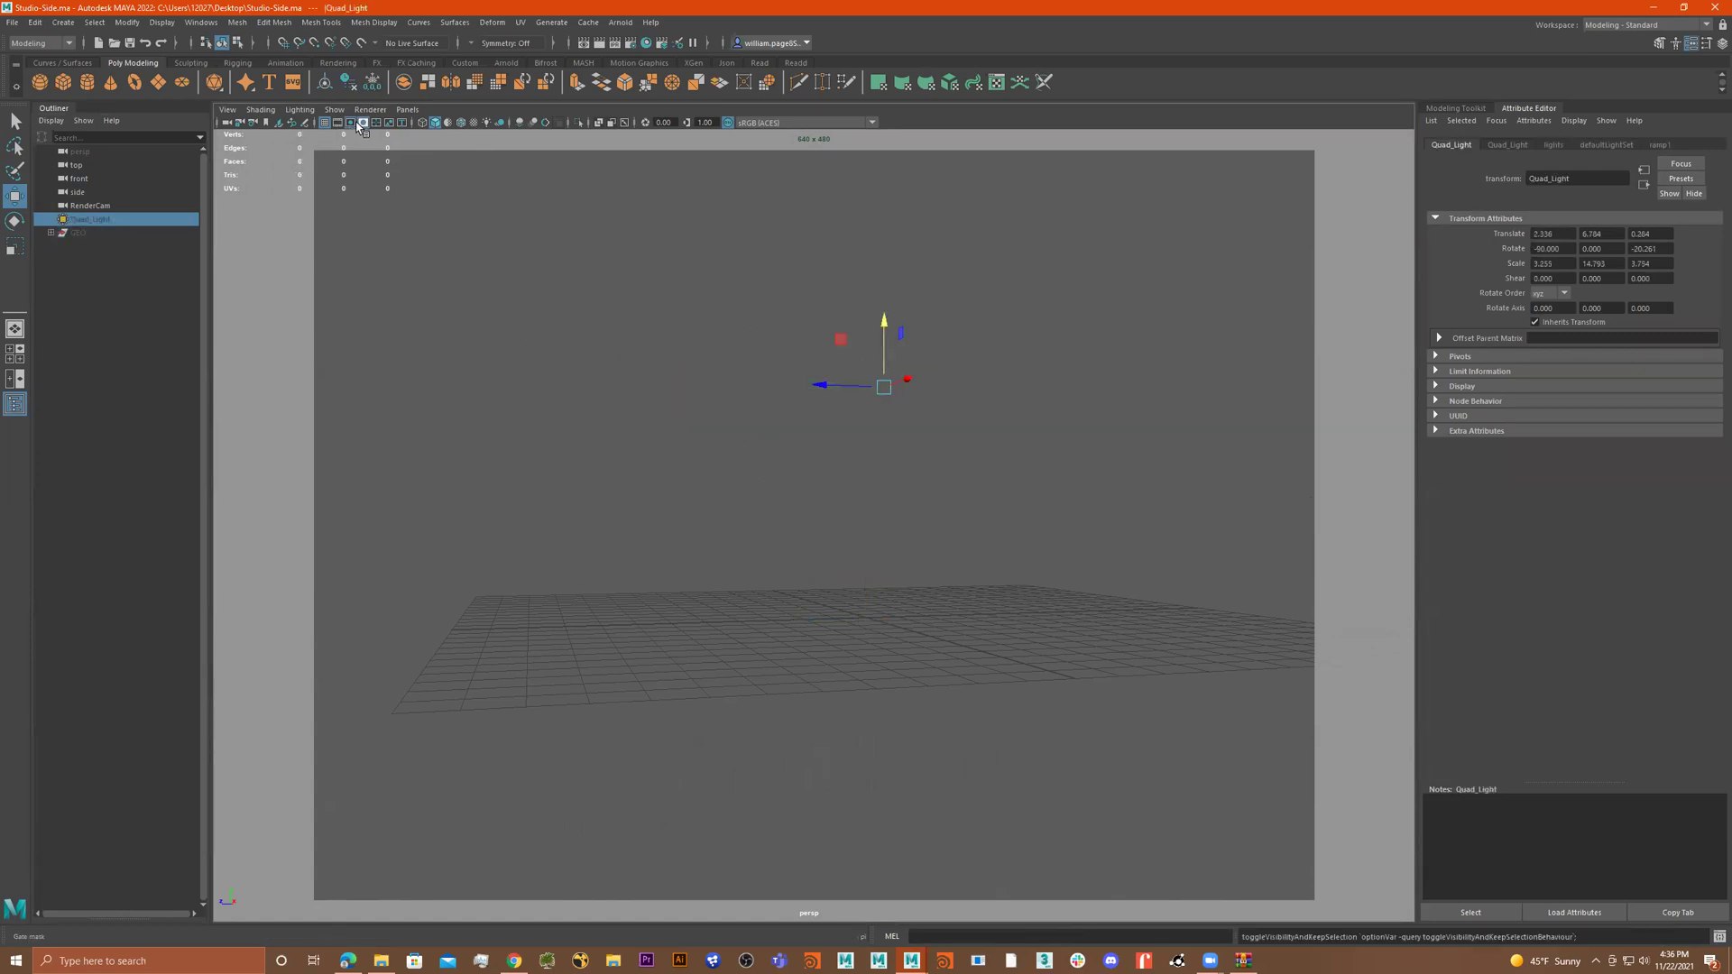
Step: Turn off the resolution gate and gate mask in the perspective view
left_click(351, 124)
left_click(351, 124)
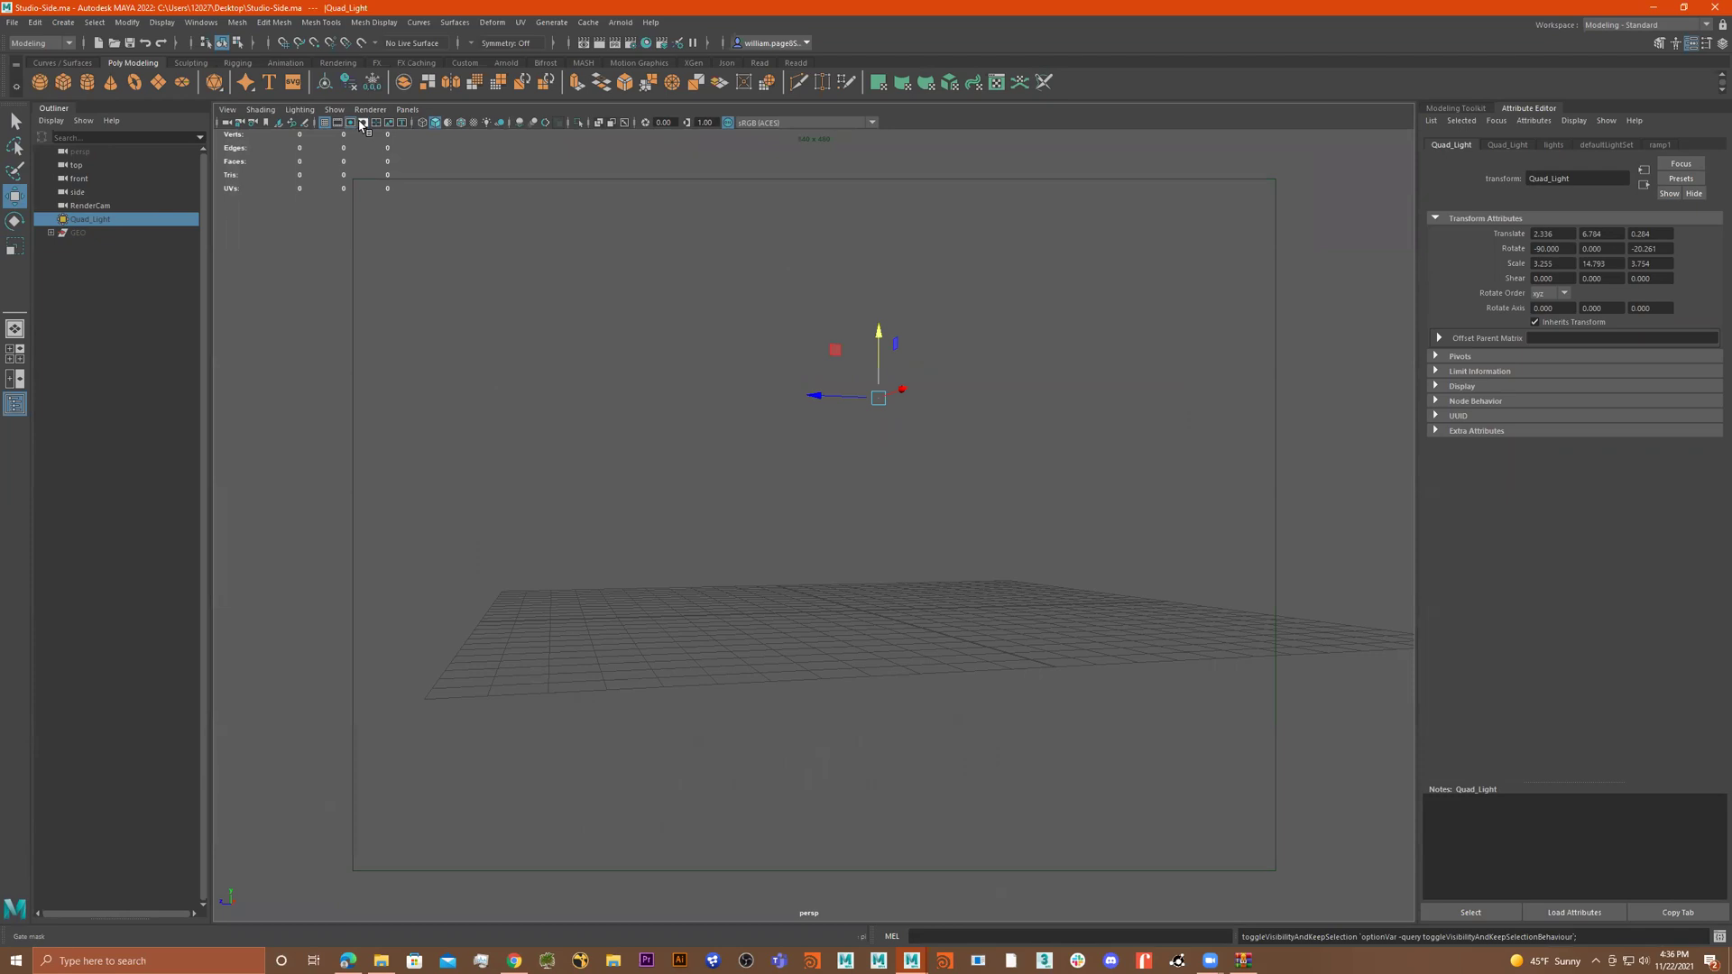
left_click(351, 124)
left_click_drag(820, 433, 842, 661, "alt")
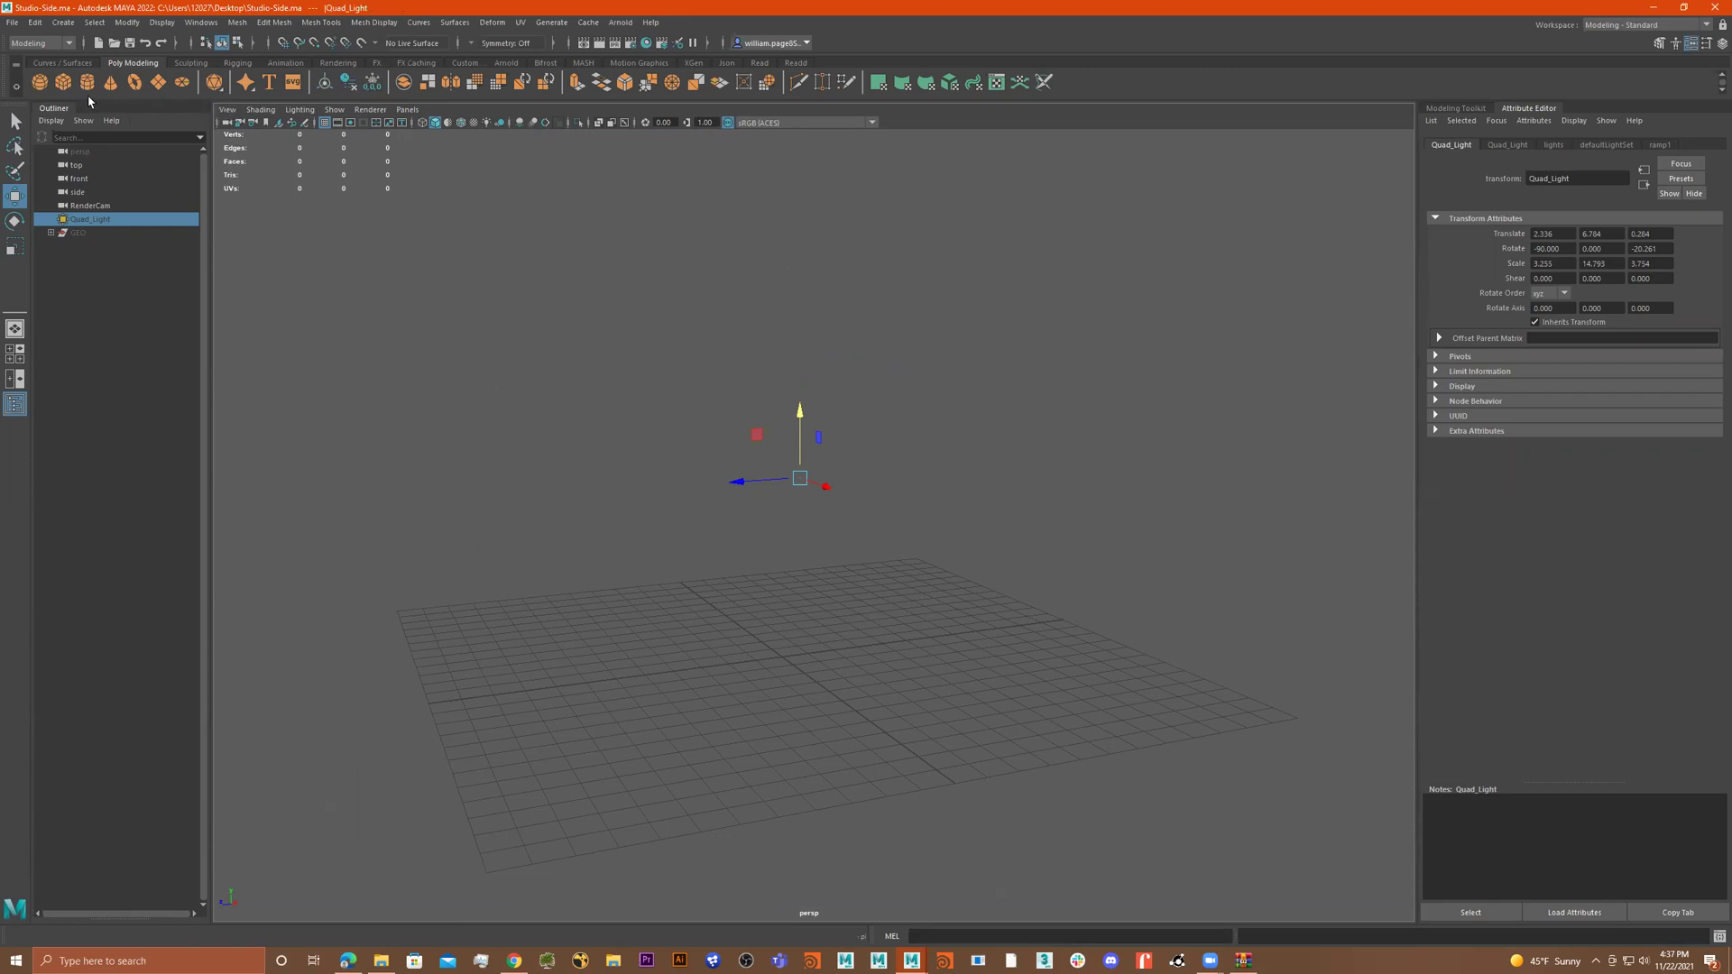
Step: Create a polygon sphere, scale it uniformly to about 1.96 and raise it about 1.93 above the grid
left_click(45, 87)
key("r")
left_click_drag(782, 659, 822, 661)
key("w")
left_click_drag(782, 603, 848, 606)
Step: Duplicate the sphere twice to form an evenly spaced row along Z, with the last copy at about -7.12
left_click_drag(720, 603, 922, 622)
key("ctrl+d")
key("ctrl+d")
left_click_drag(772, 585, 839, 607, "alt")
middle_click_drag(839, 607, 895, 660, "alt")
Step: Start importing an image plane for the perspective view and browse to the ABCD folder on the Desktop
left_click_drag(787, 438, 771, 434, "alt")
left_click(228, 111)
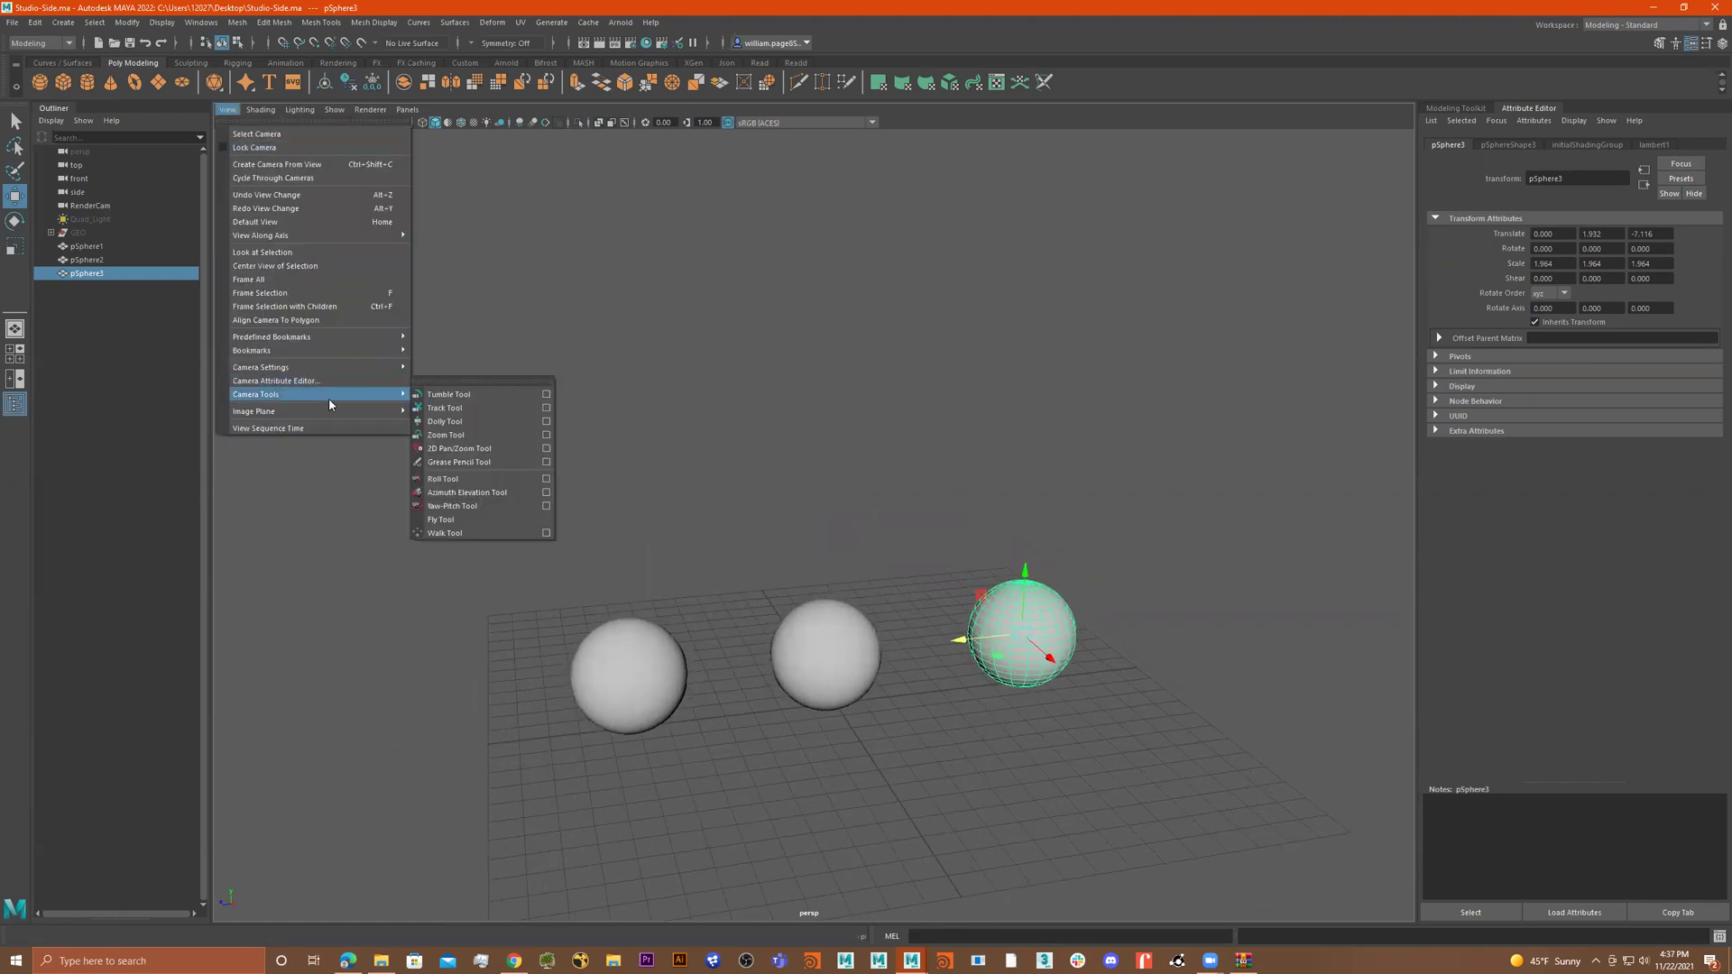
mouse_move(327, 370)
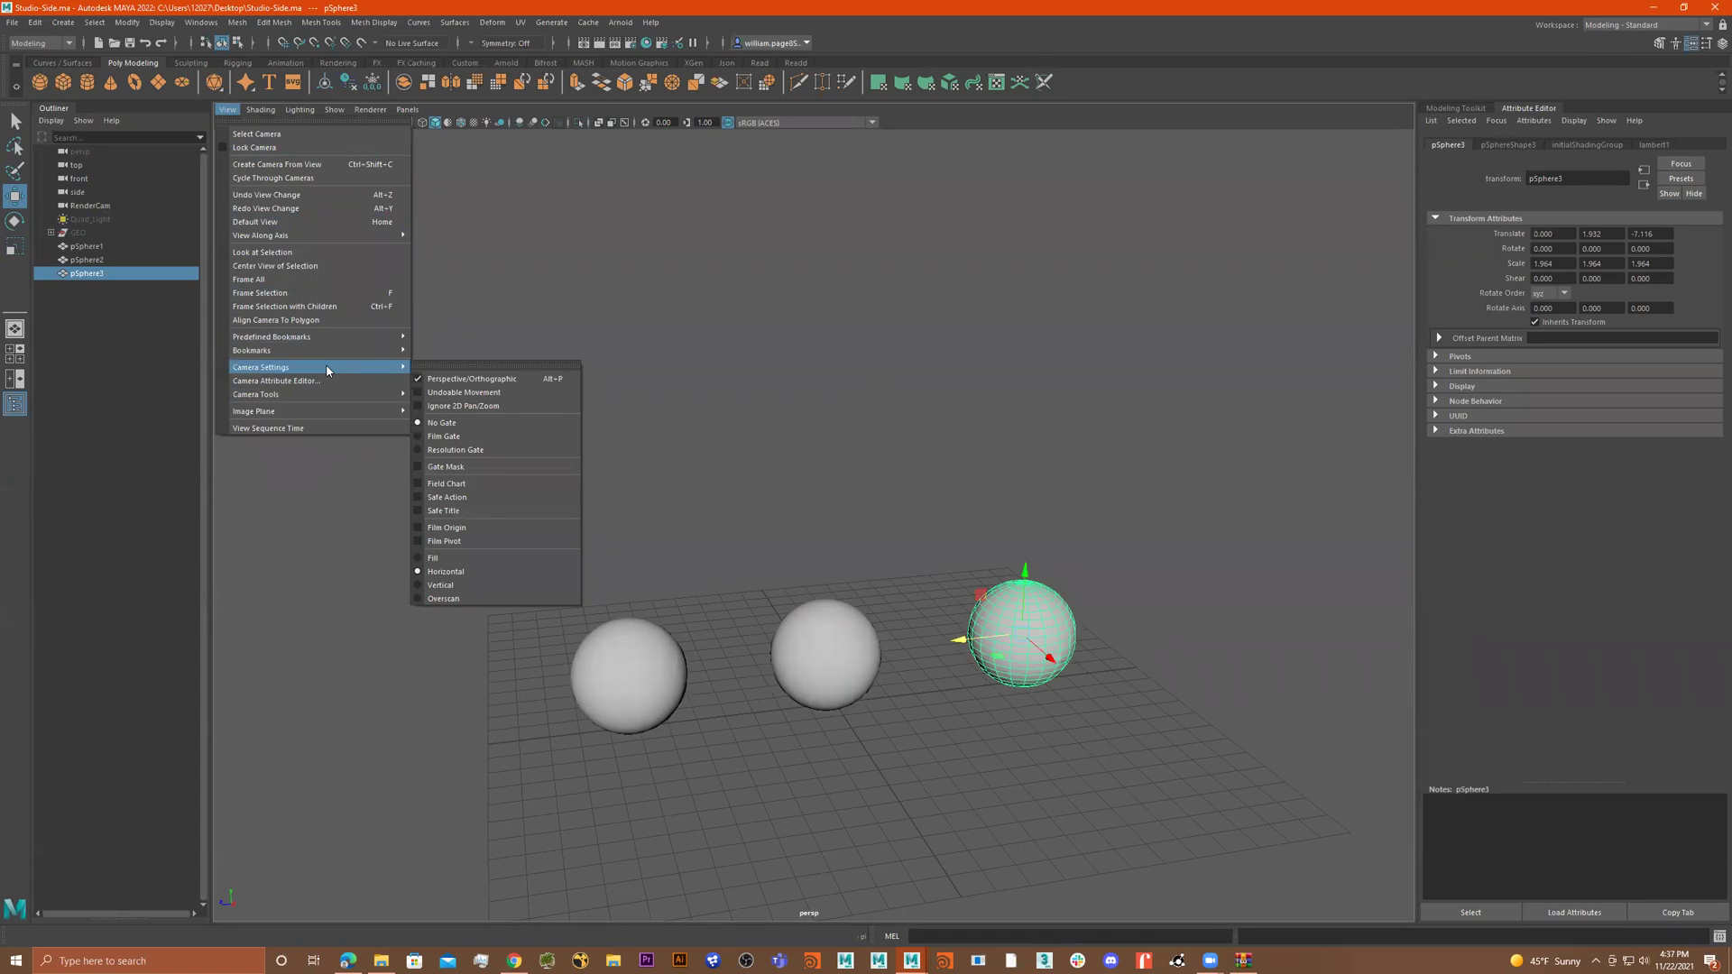
mouse_move(379, 411)
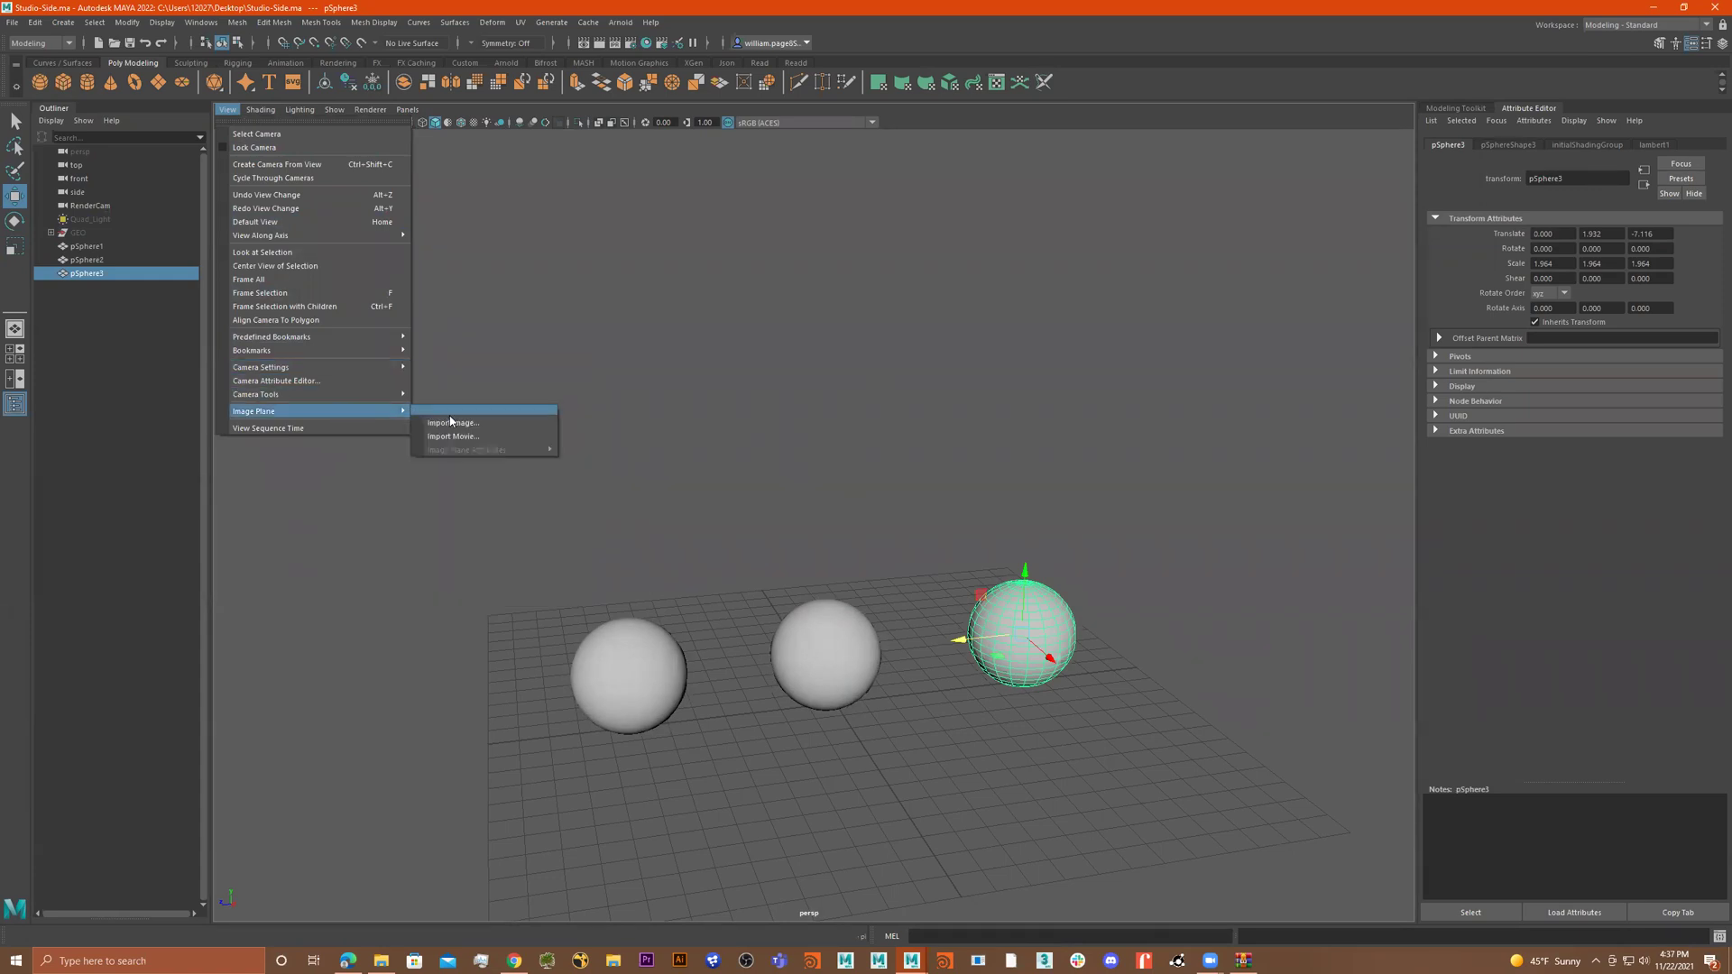
left_click(453, 425)
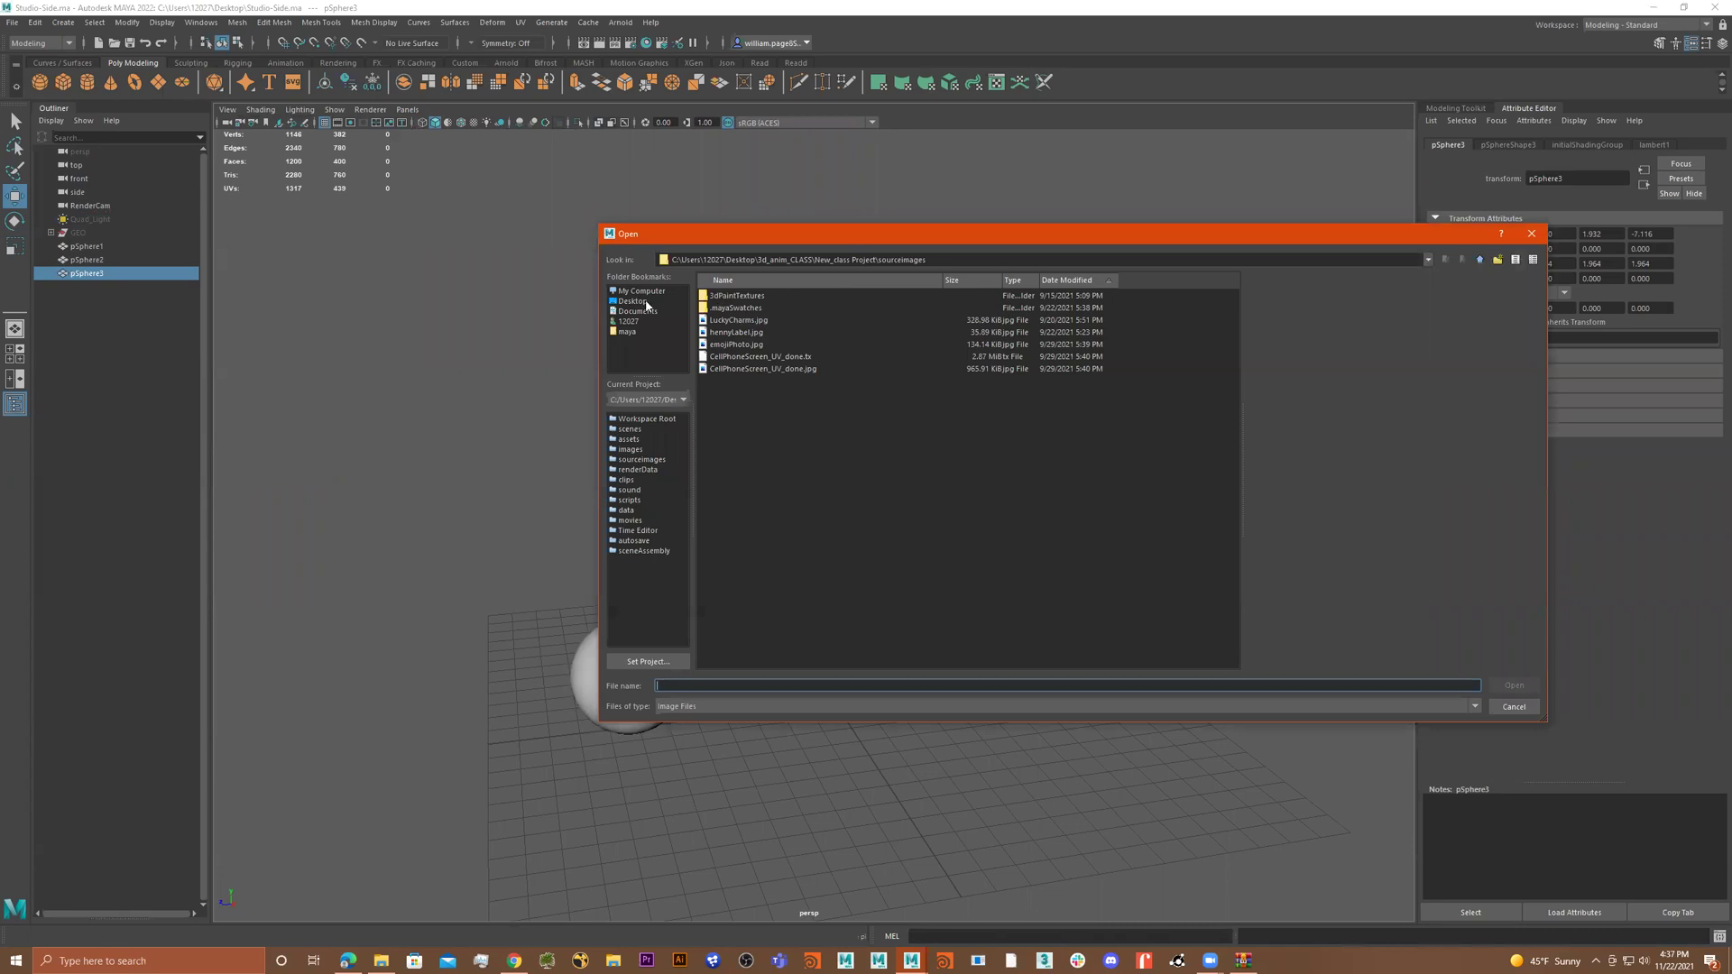
left_click(647, 305)
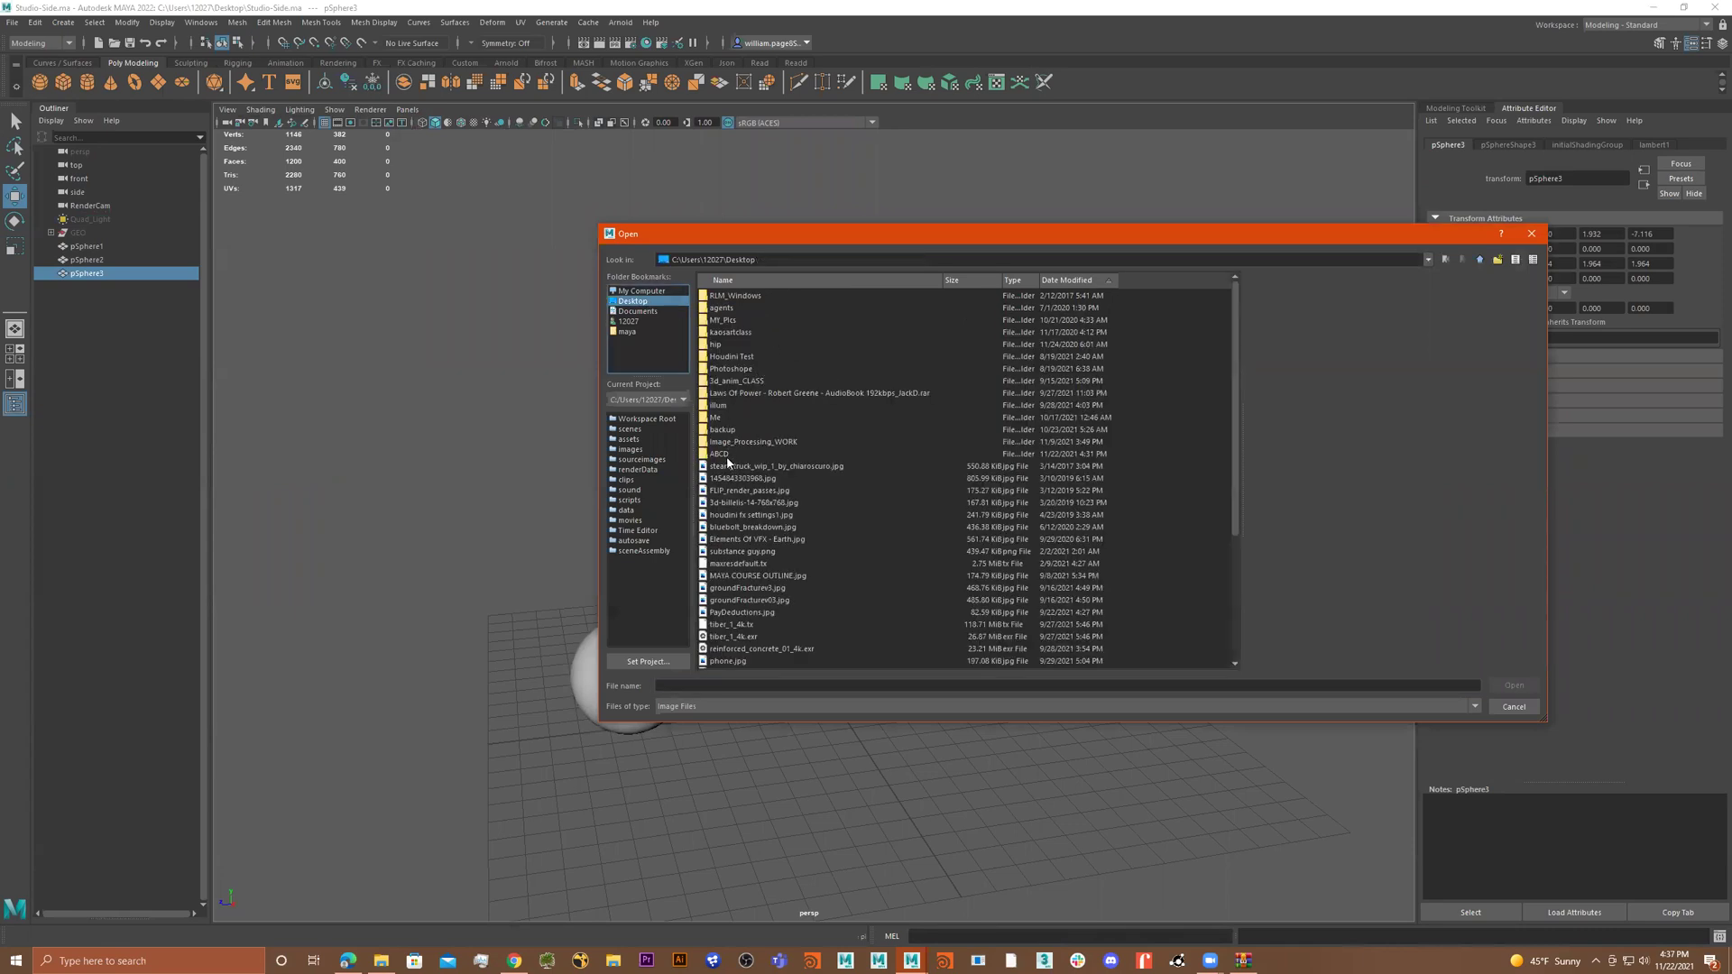
double_click(727, 456)
Step: Preview the pictures in the ABCD folder and load is250c.jpg as the perspective view's image plane
left_click(750, 320)
left_click(754, 332)
left_click(757, 405)
left_click(762, 454)
left_click(766, 515)
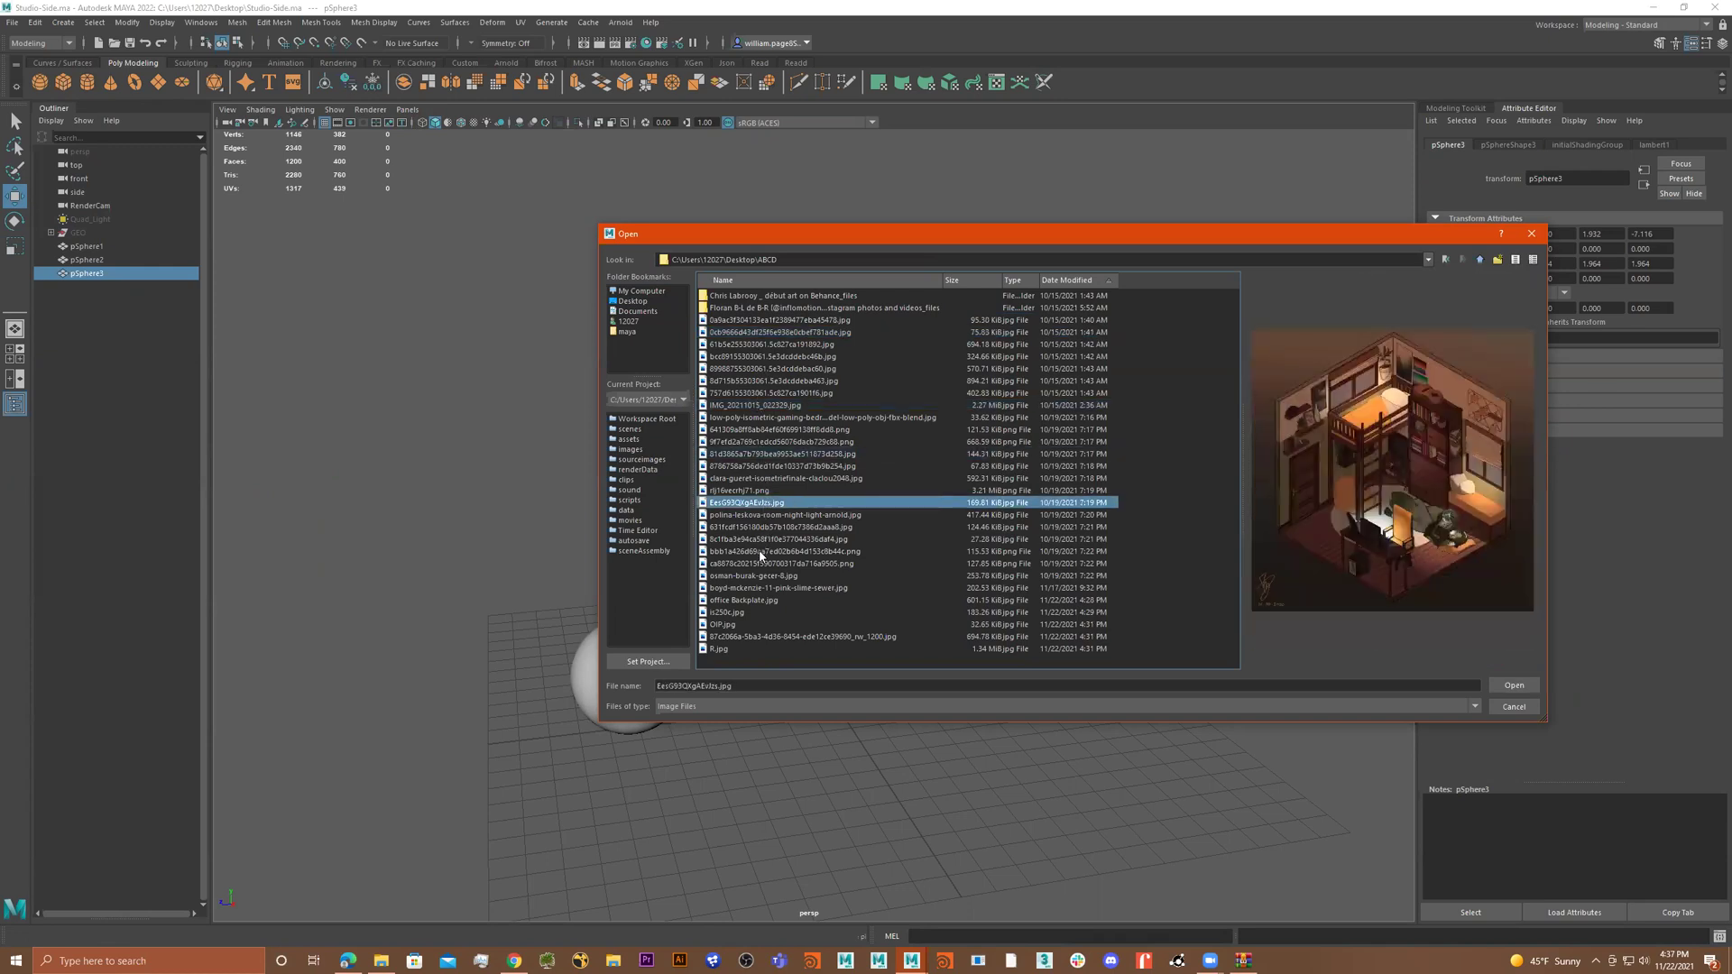
left_click(762, 551)
left_click(763, 588)
left_click(749, 624)
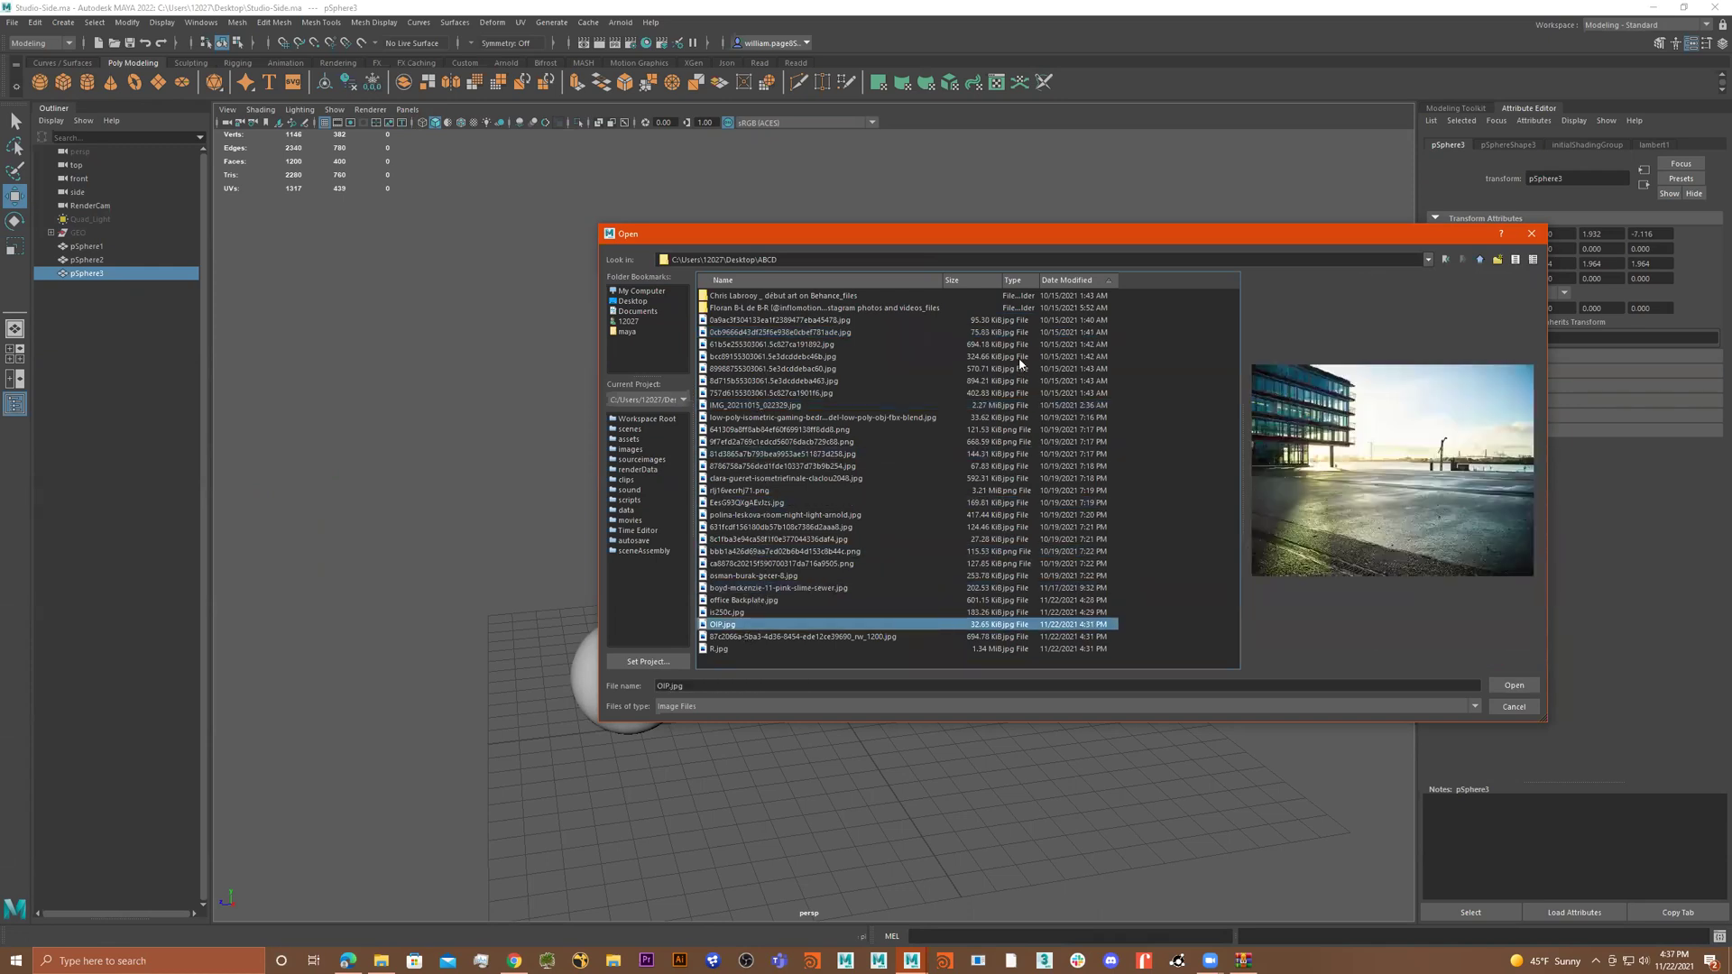
left_click(738, 649)
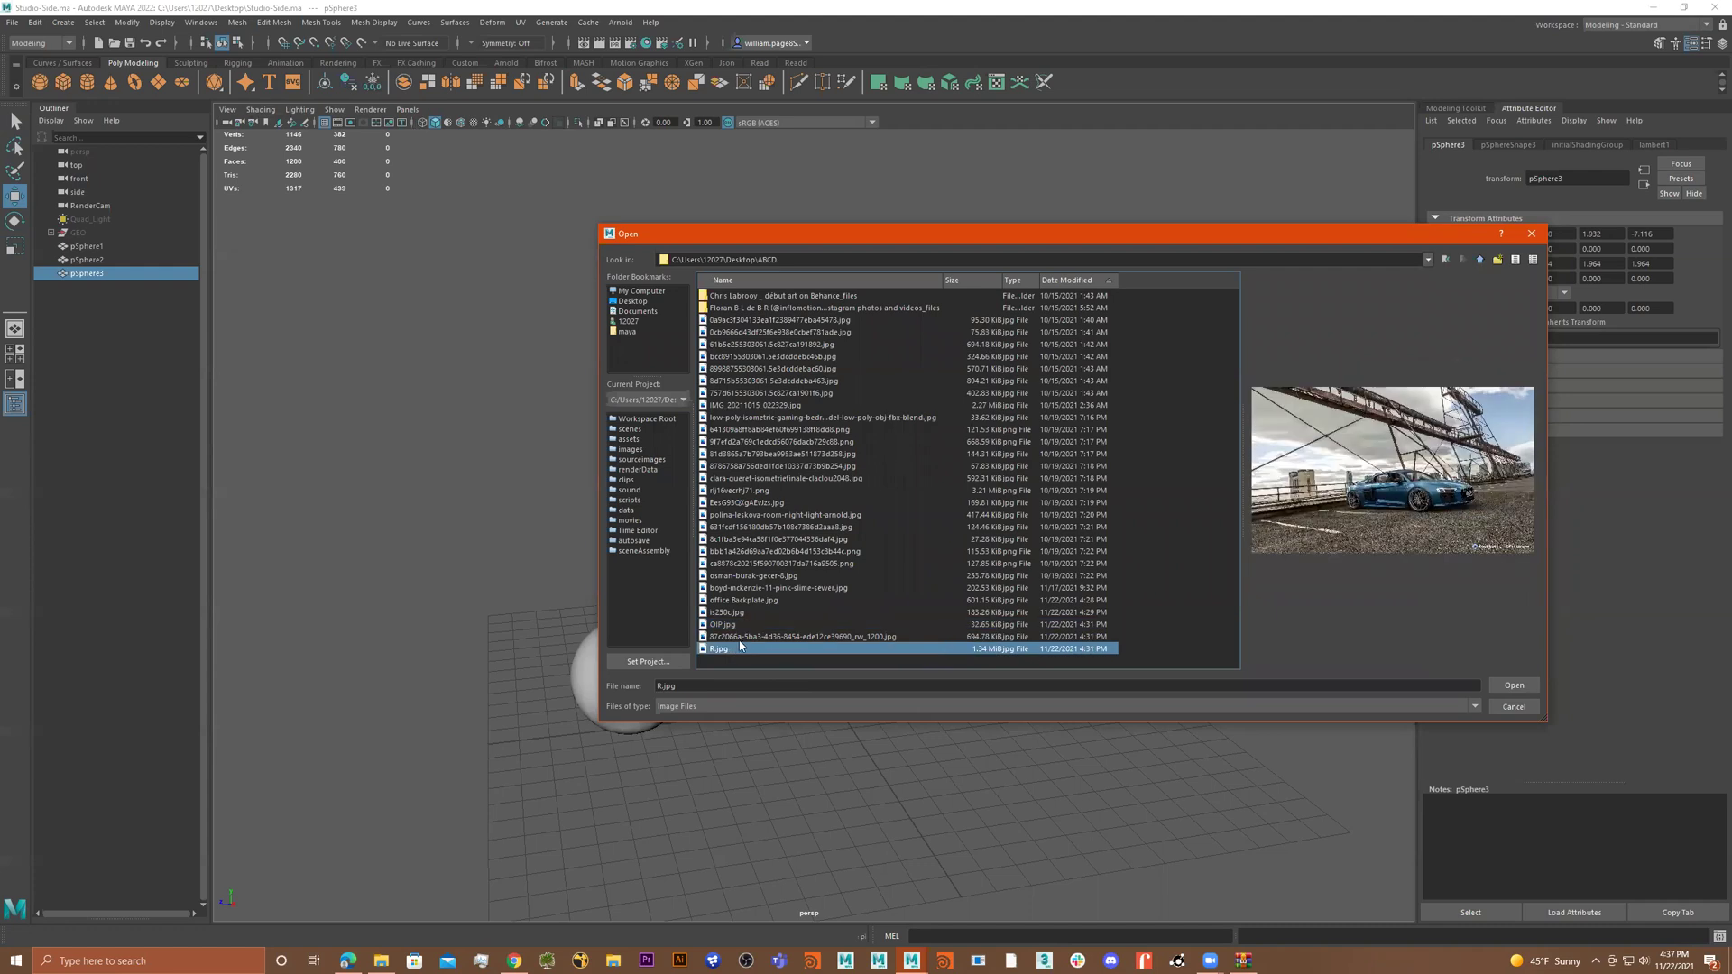
left_click(750, 637)
left_click(751, 625)
left_click(750, 613)
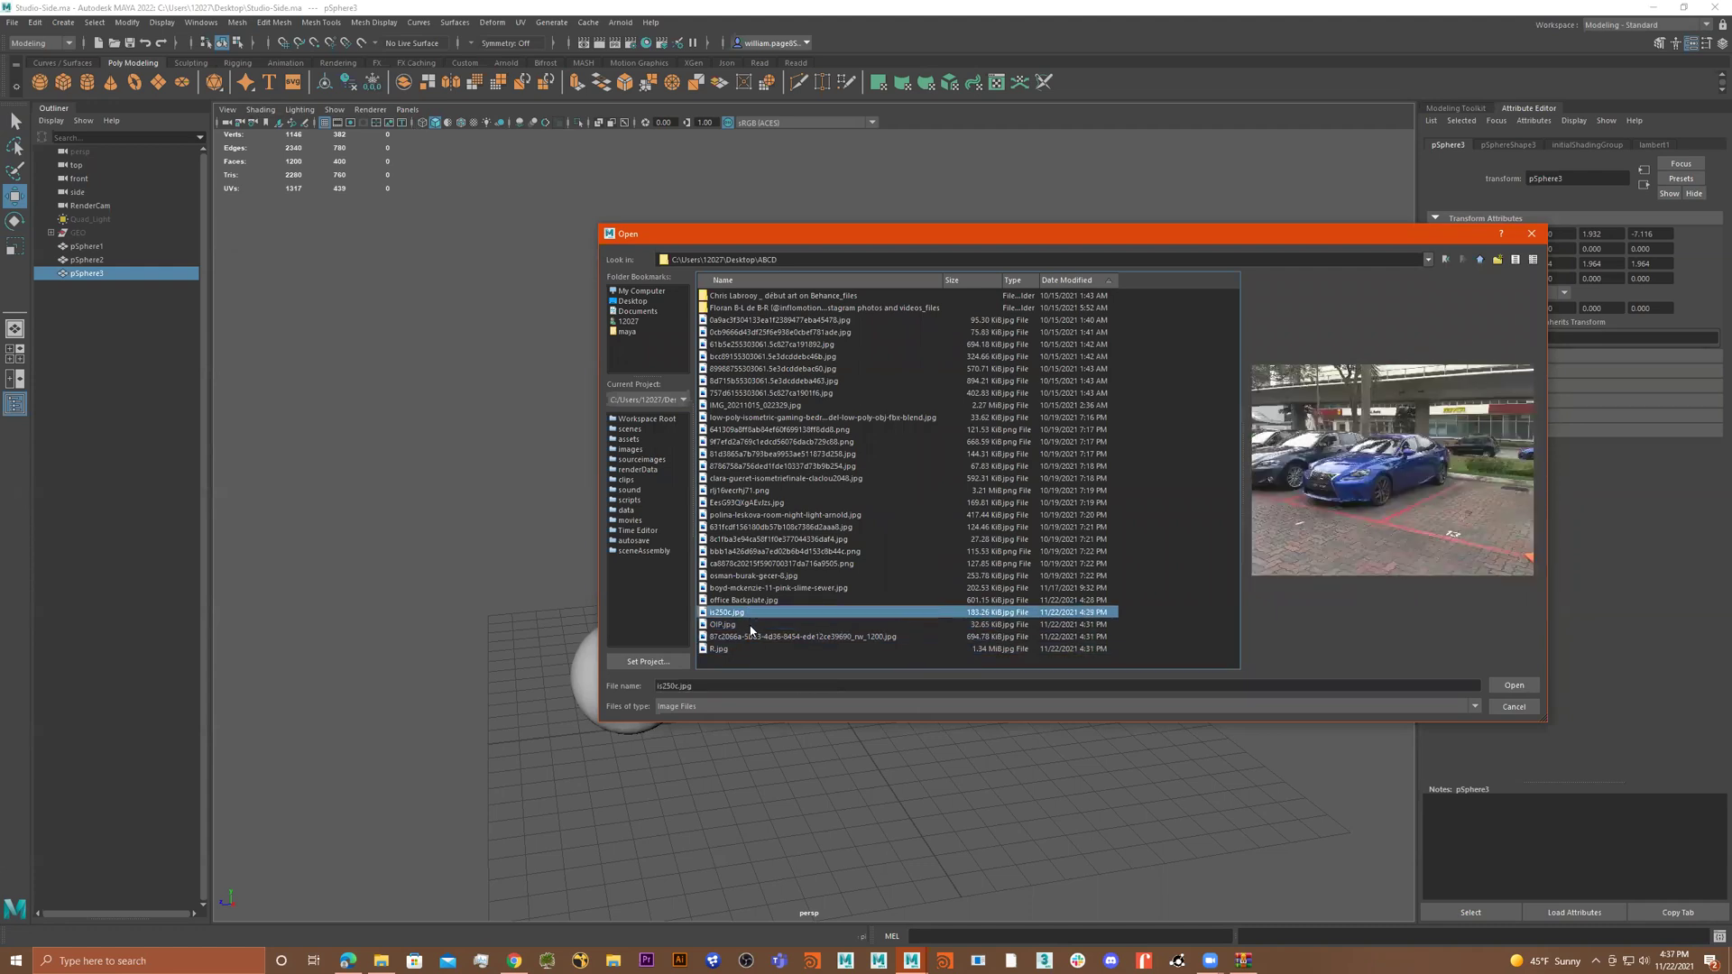
double_click(752, 614)
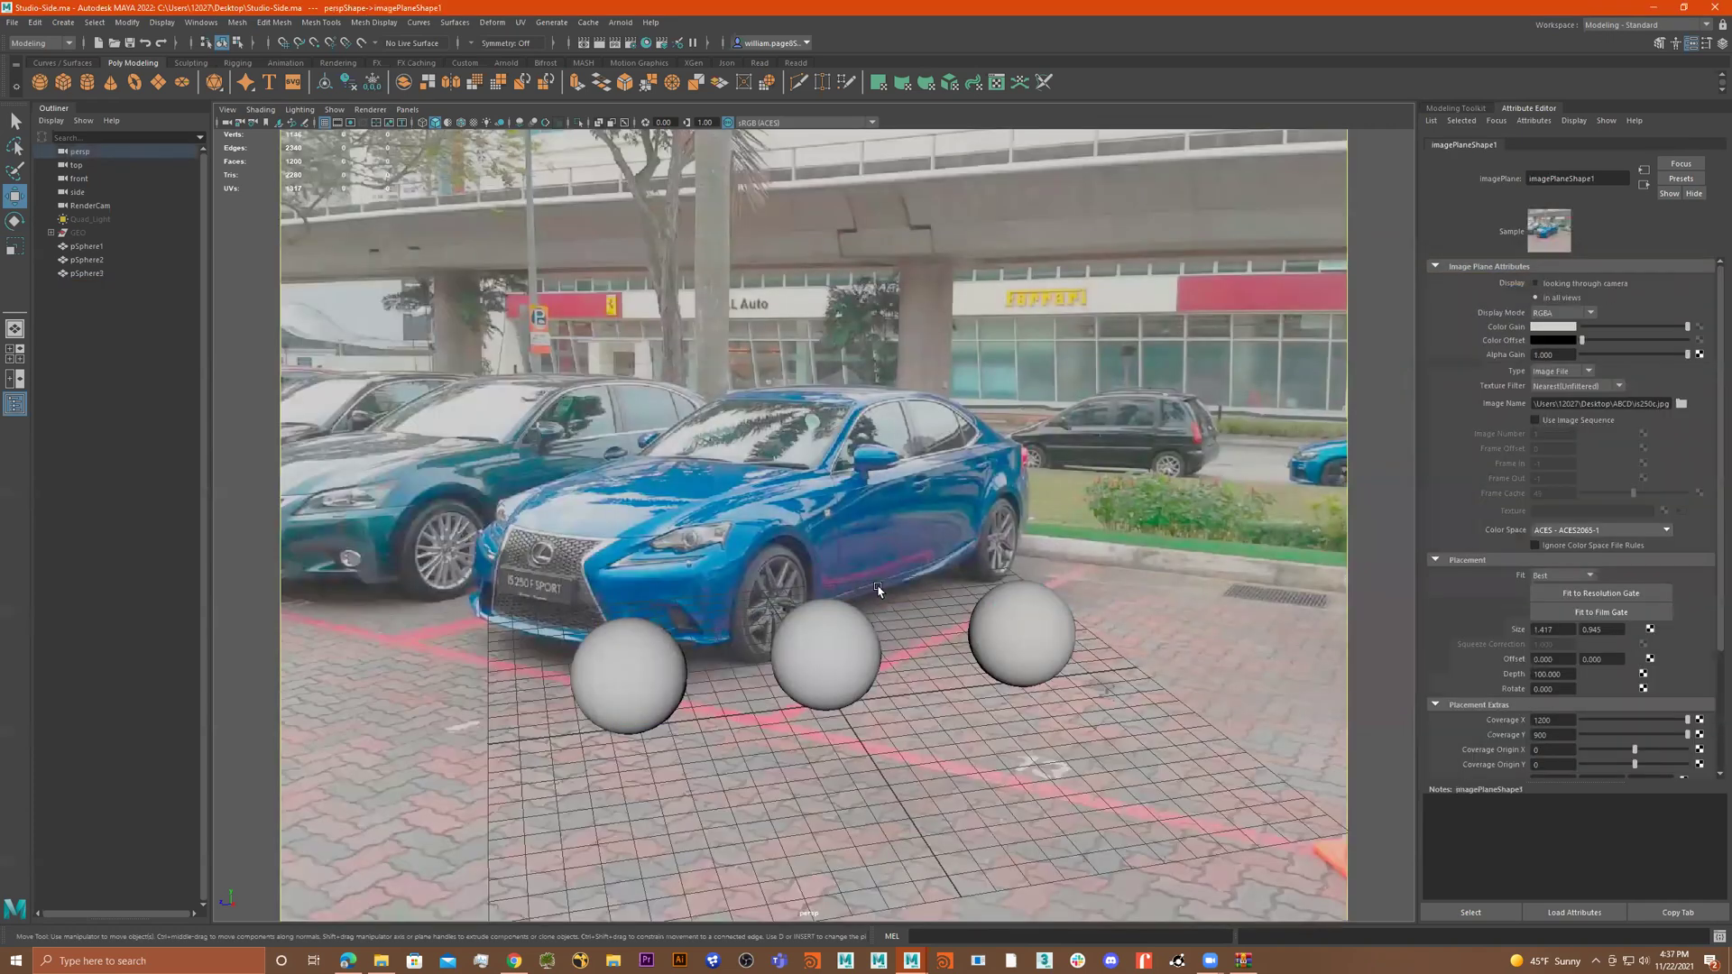
Step: Adjust the perspective camera so the grid and three spheres sit on the empty parking space beside the blue car
mouse_move(870, 591)
left_mouse_down("alt")
mouse_move(765, 588)
mouse_move(855, 577)
mouse_move(900, 597)
left_mouse_up("alt")
middle_click_drag(900, 598, 1023, 622, "alt")
right_click_drag(1017, 621, 953, 623, "alt")
middle_click_drag(953, 623, 1068, 691, "alt")
right_click_drag(1043, 678, 963, 678, "alt")
left_click_drag(962, 675, 1025, 663, "alt")
right_click_drag(1025, 663, 1008, 666, "alt")
middle_click_drag(1009, 666, 970, 645, "alt")
left_click_drag(970, 645, 1032, 622, "alt")
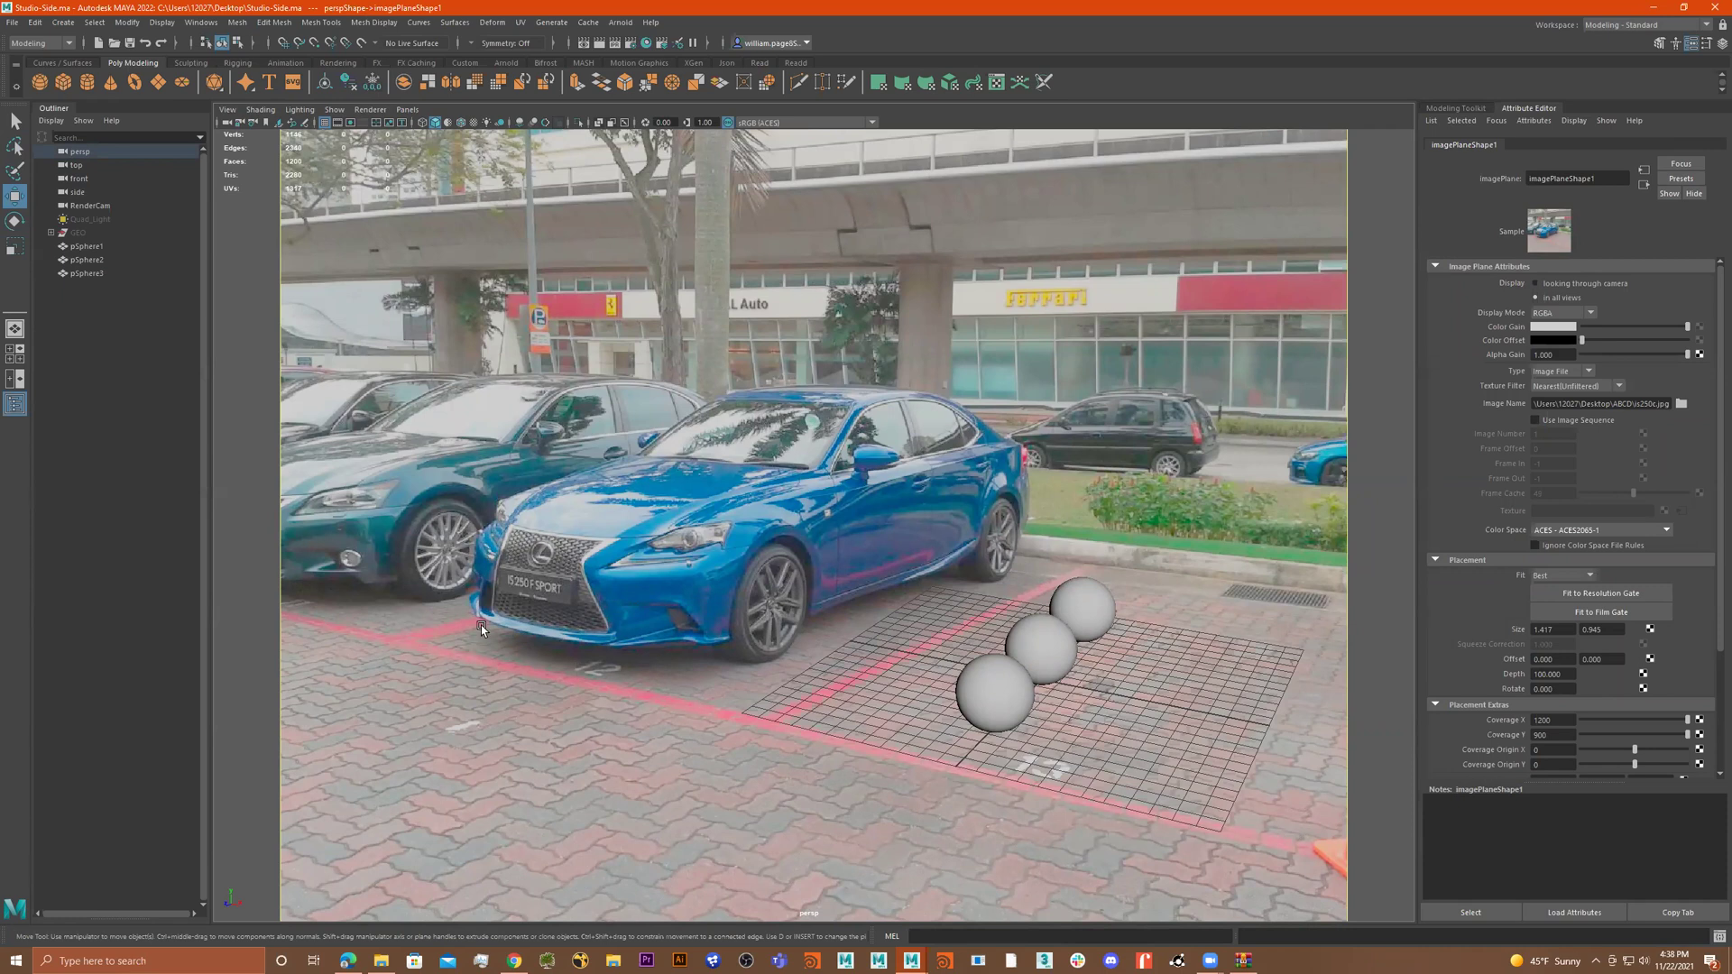
Step: Test the grid's perspective over the blue car and return it to the empty parking space within the red lines
middle_click_drag(1124, 712, 1168, 686, "alt")
right_click_drag(1103, 676, 1103, 673, "alt")
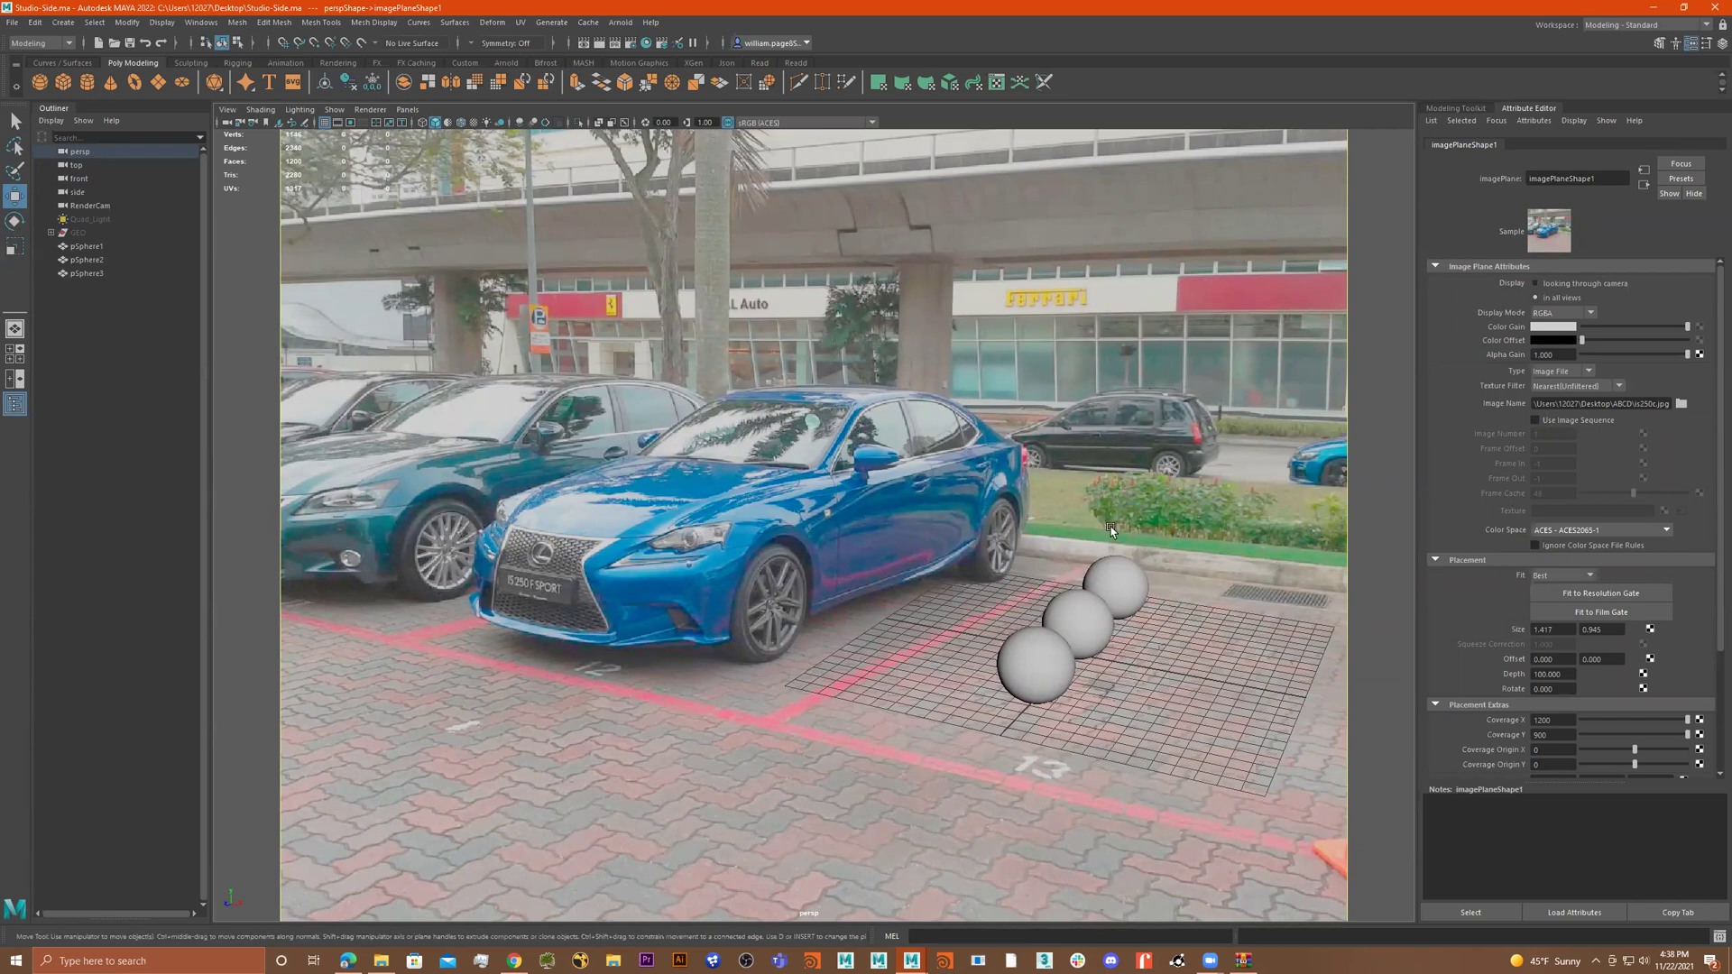
left_click_drag(1227, 615, 1146, 641)
right_click_drag(1146, 641, 1102, 641, "alt")
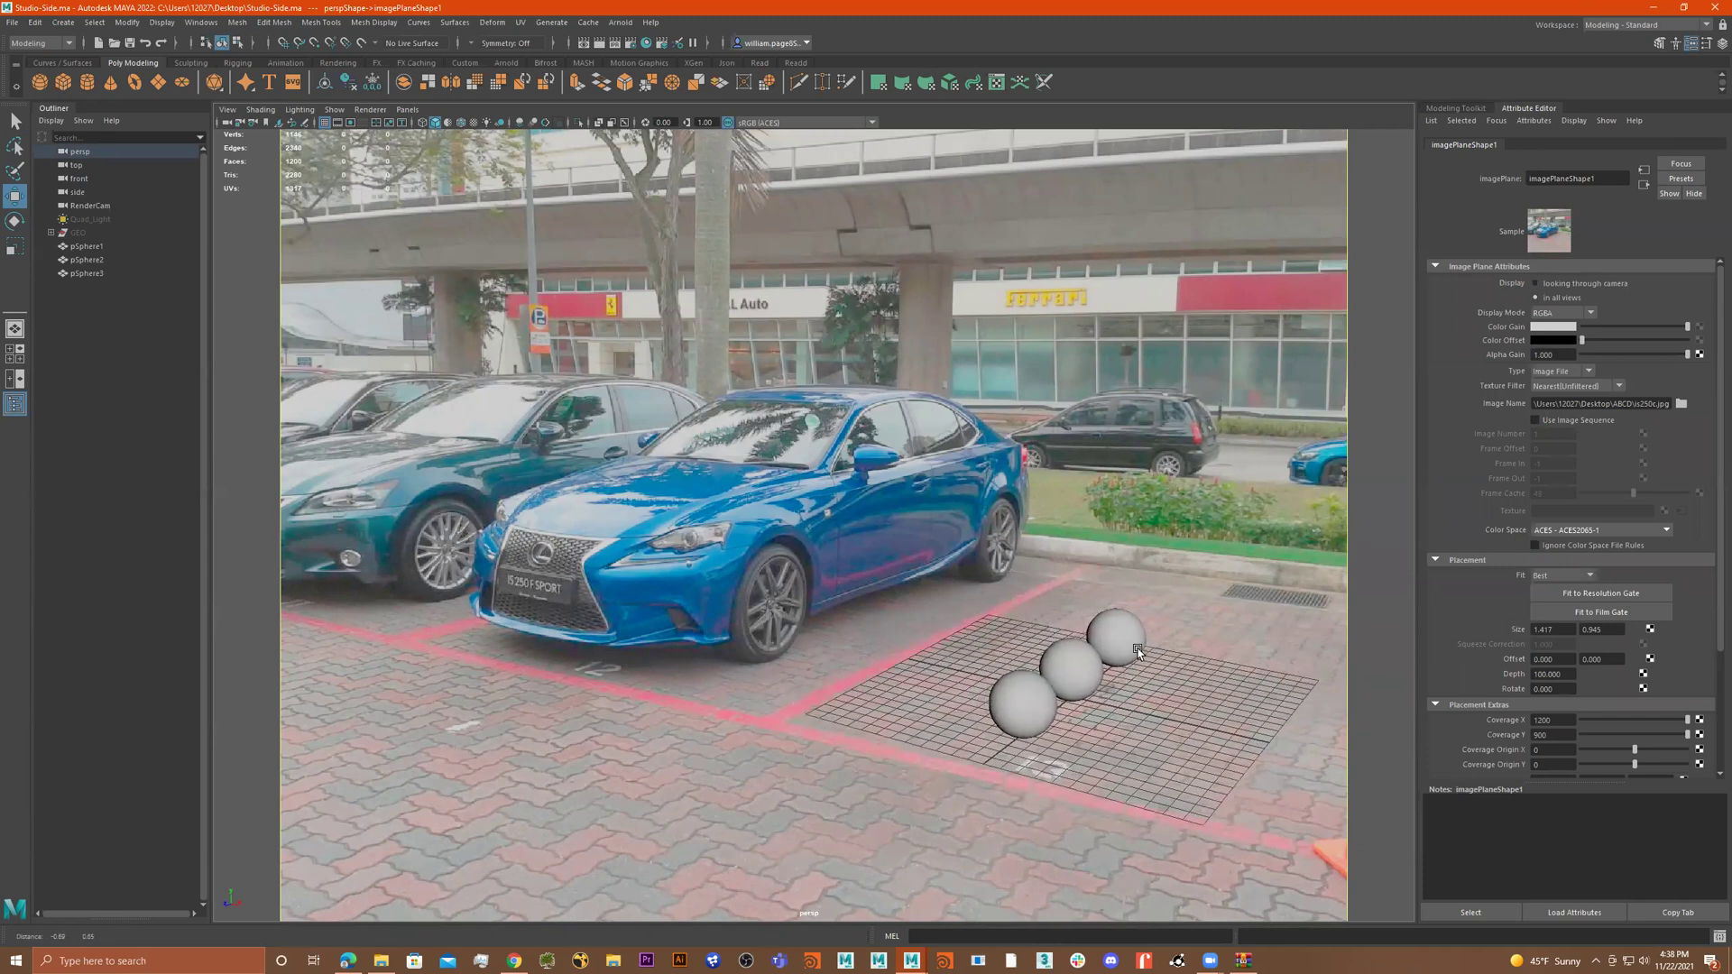
left_click_drag(1140, 653, 593, 606)
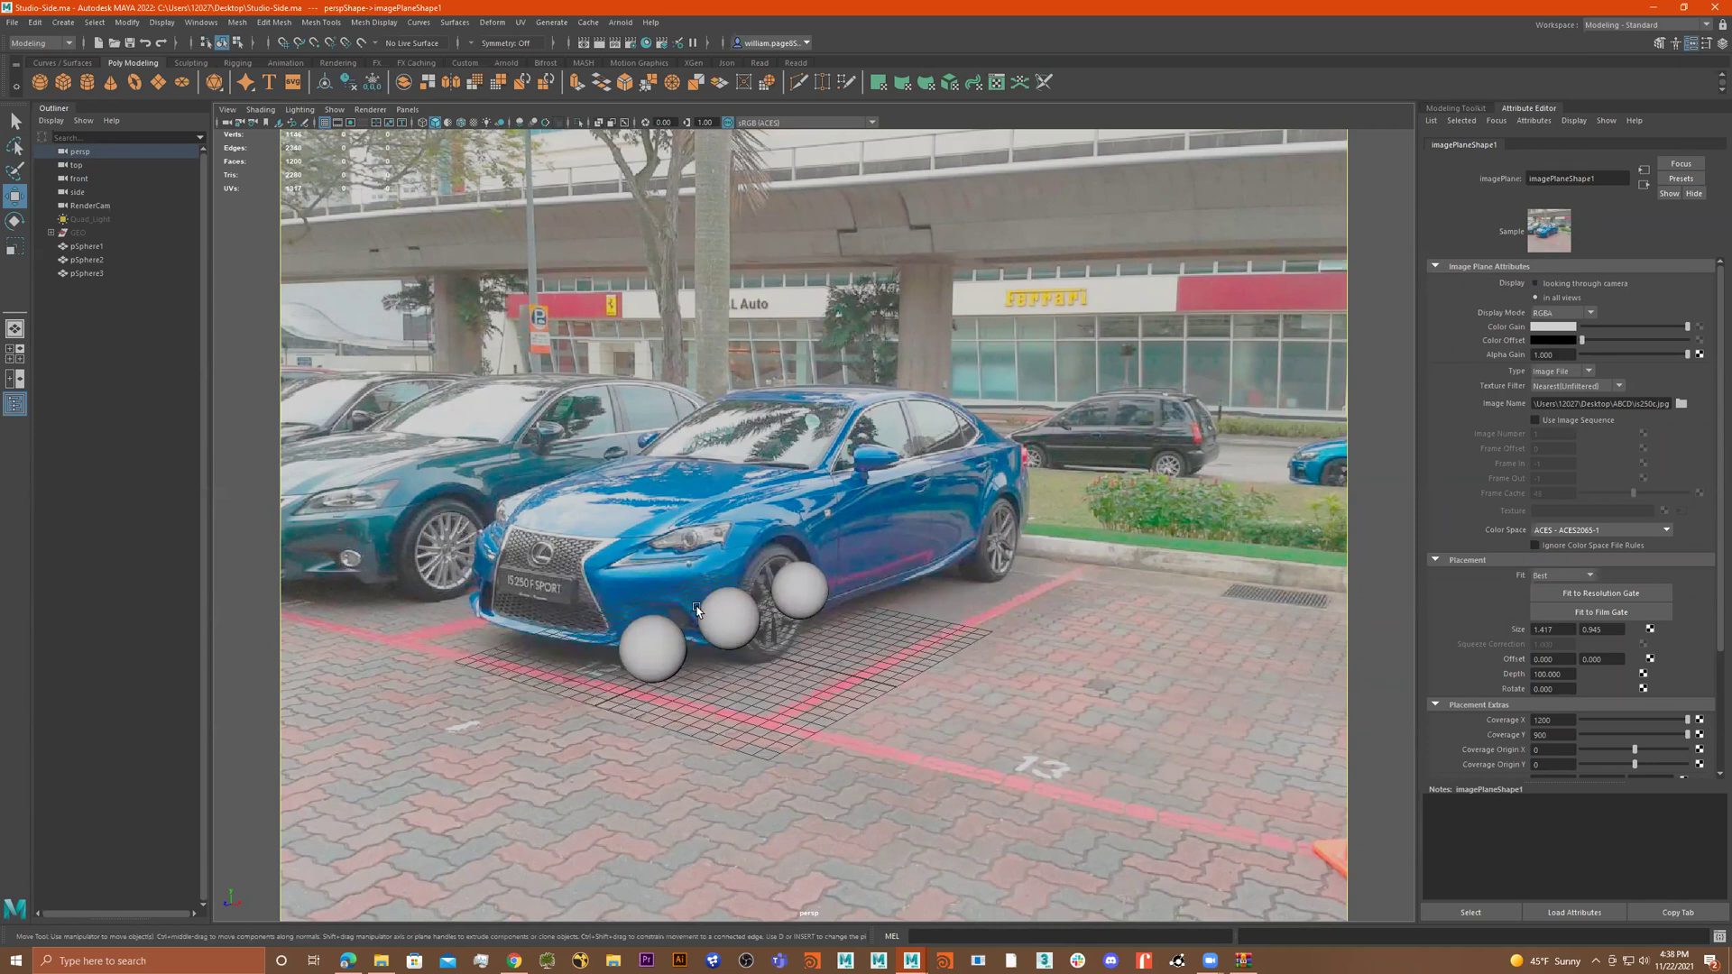
left_click_drag(902, 683, 1197, 728)
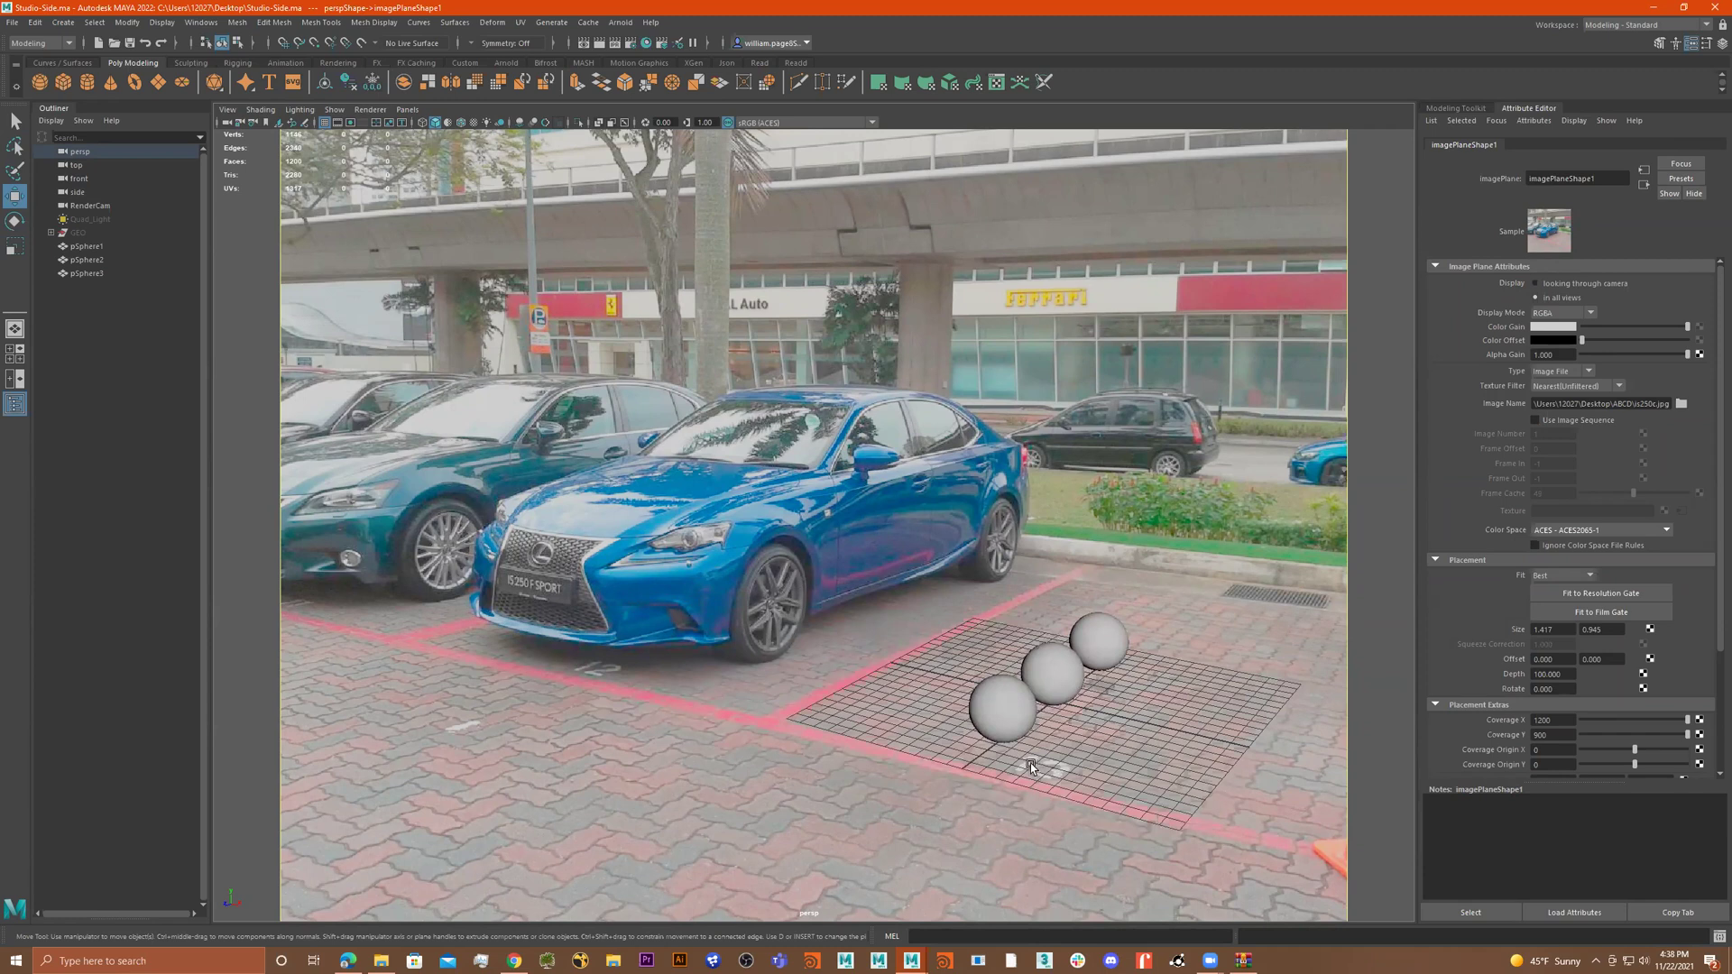
Step: Fine-tune the perspective camera so the grid's edges follow the red lines of parking space 13
left_click_drag(1029, 766, 1096, 730)
middle_click_drag(1098, 725, 1099, 722, "alt")
left_click_drag(1100, 722, 1112, 711)
middle_click_drag(1112, 711, 1112, 721, "alt")
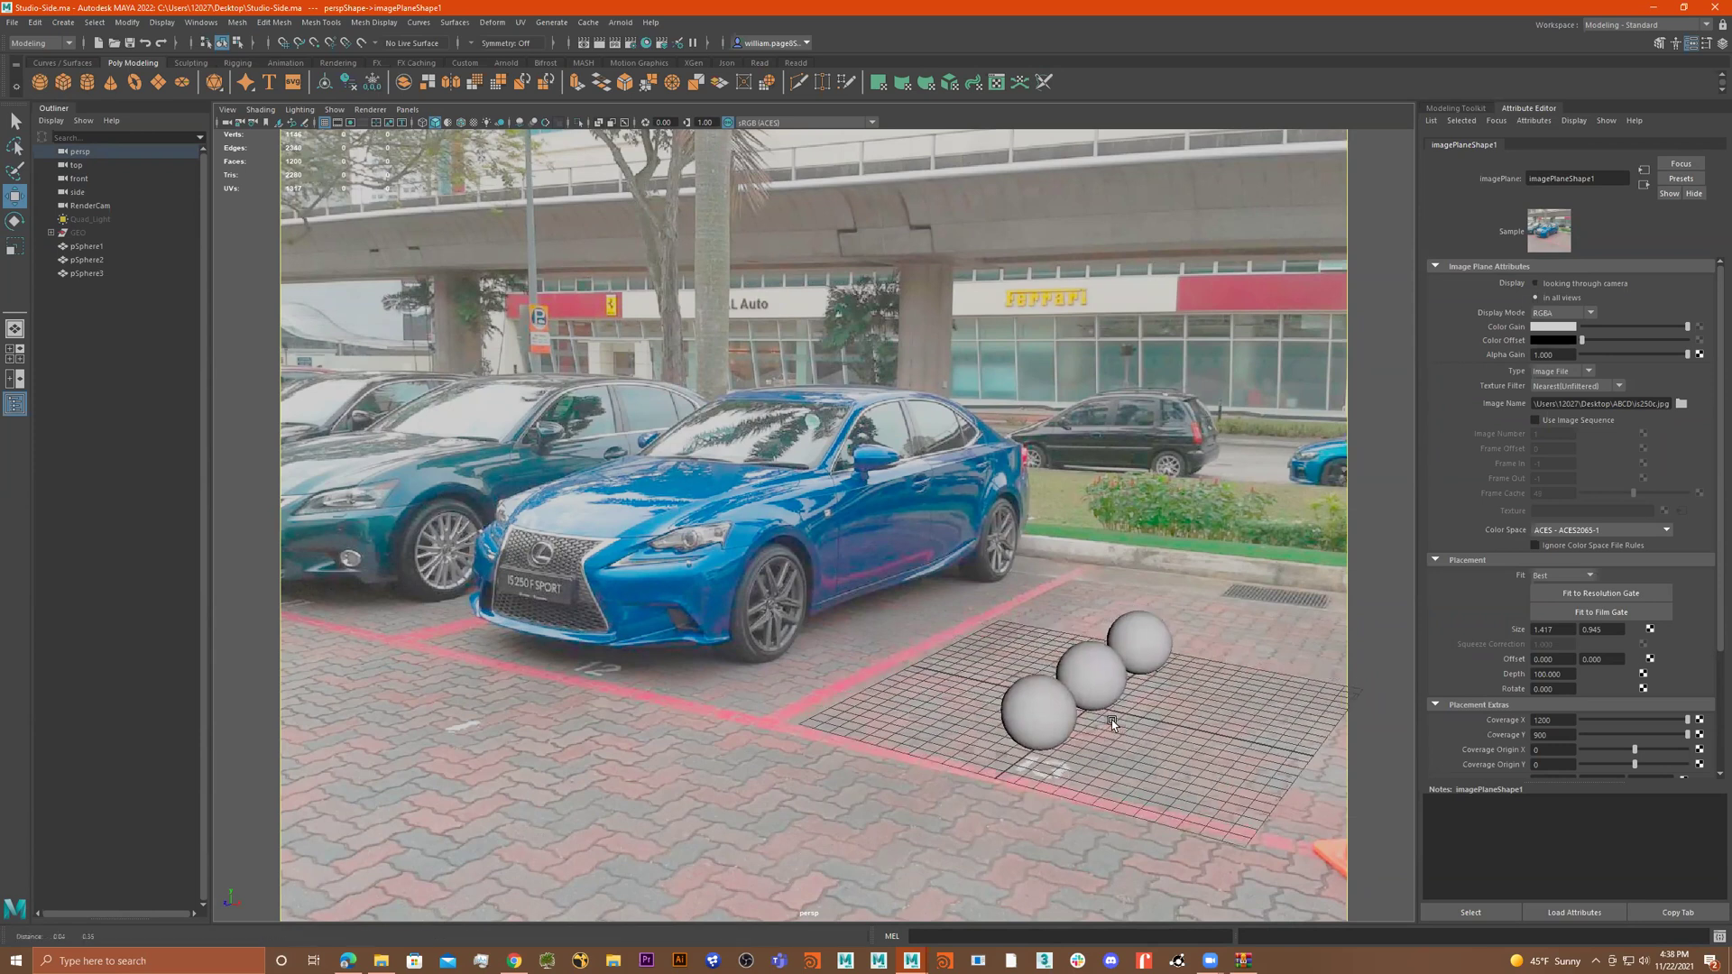
left_click_drag(1112, 720, 1119, 700, "alt")
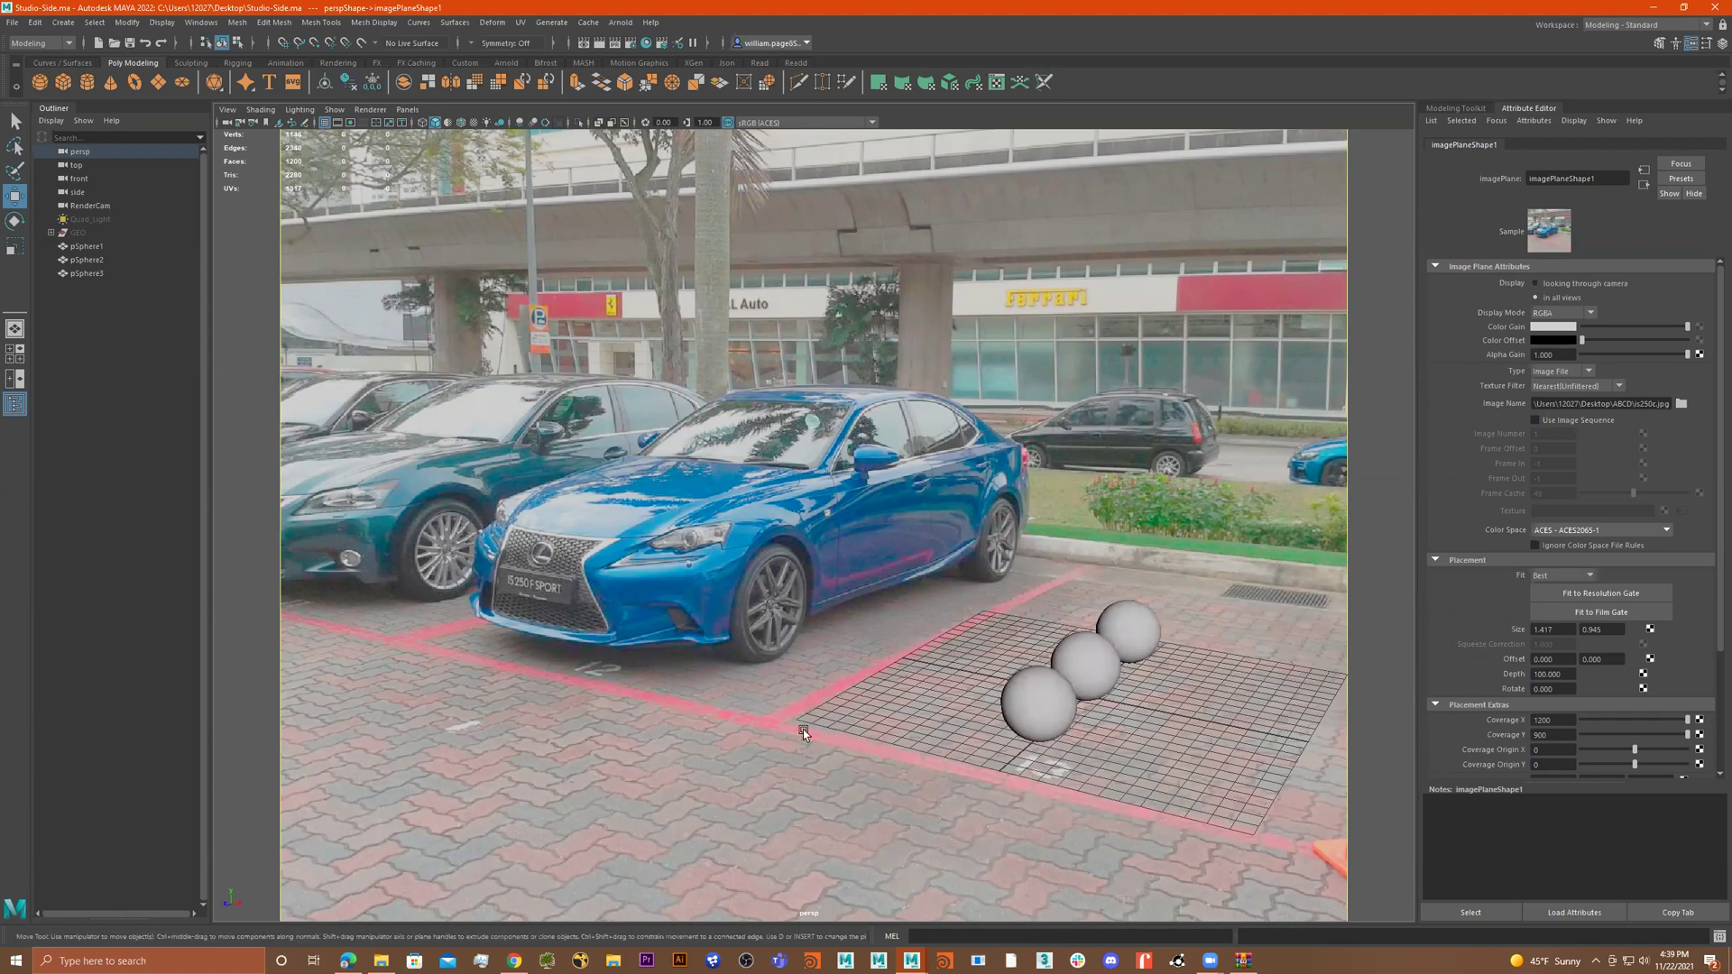
left_click_drag(1016, 695, 991, 693, "alt")
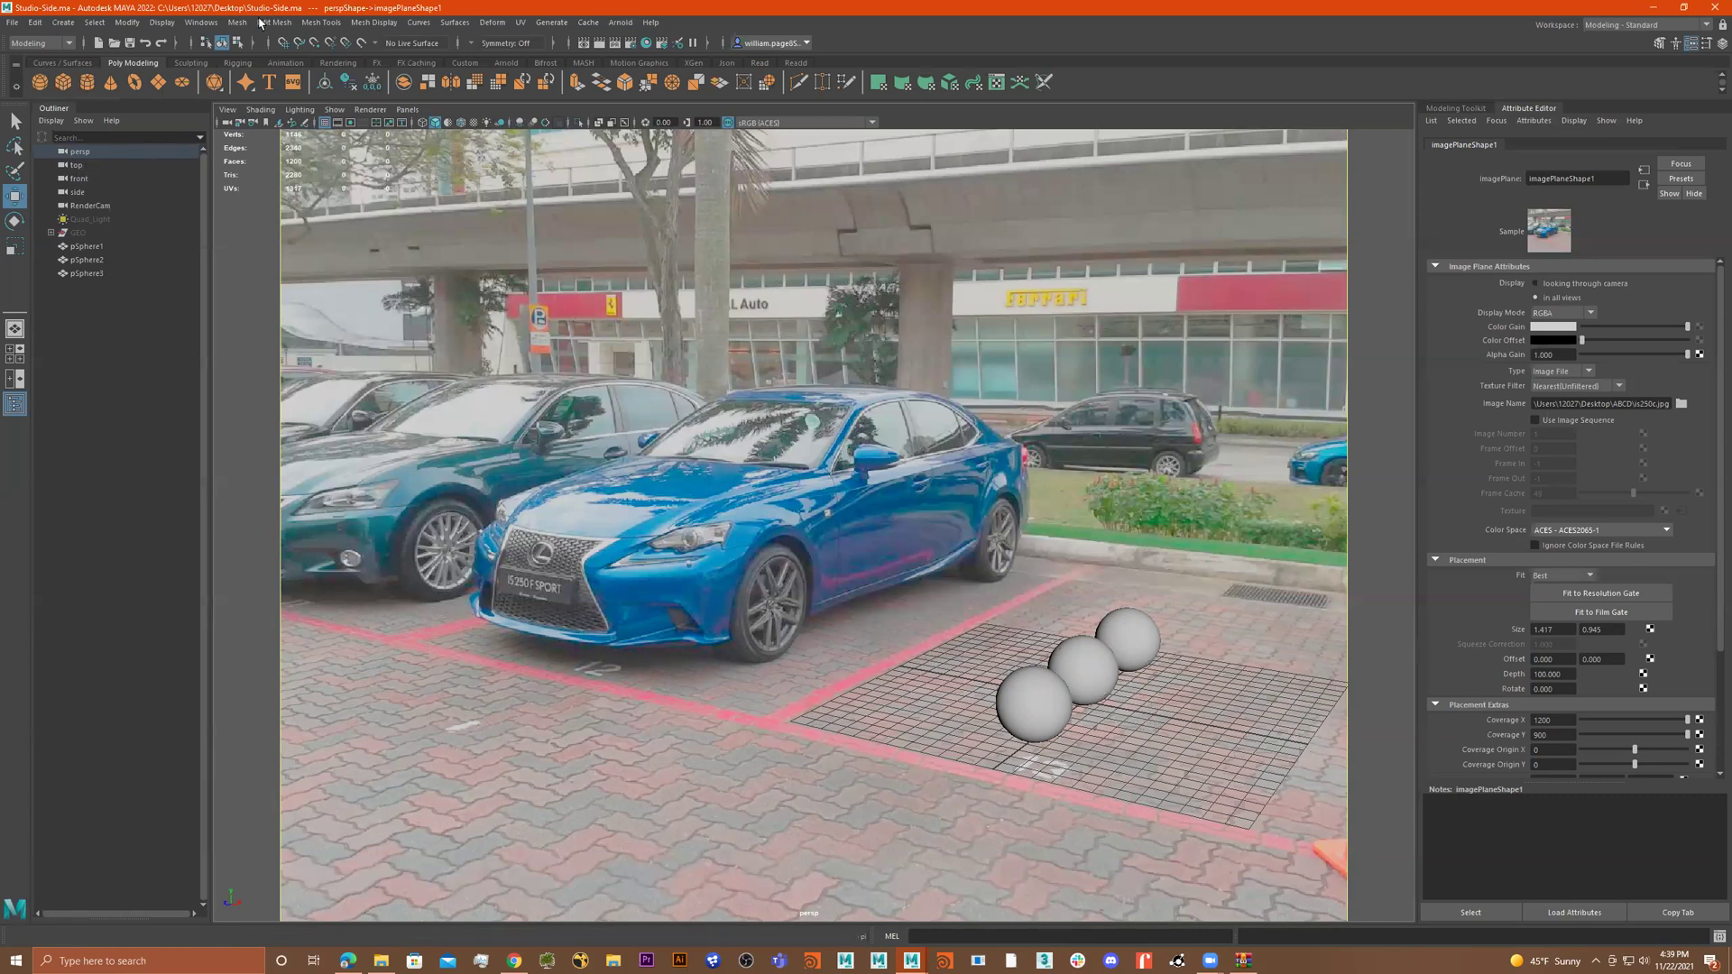
Step: Create a new camera from the matched perspective view and rename it ShotCam
left_click(227, 128)
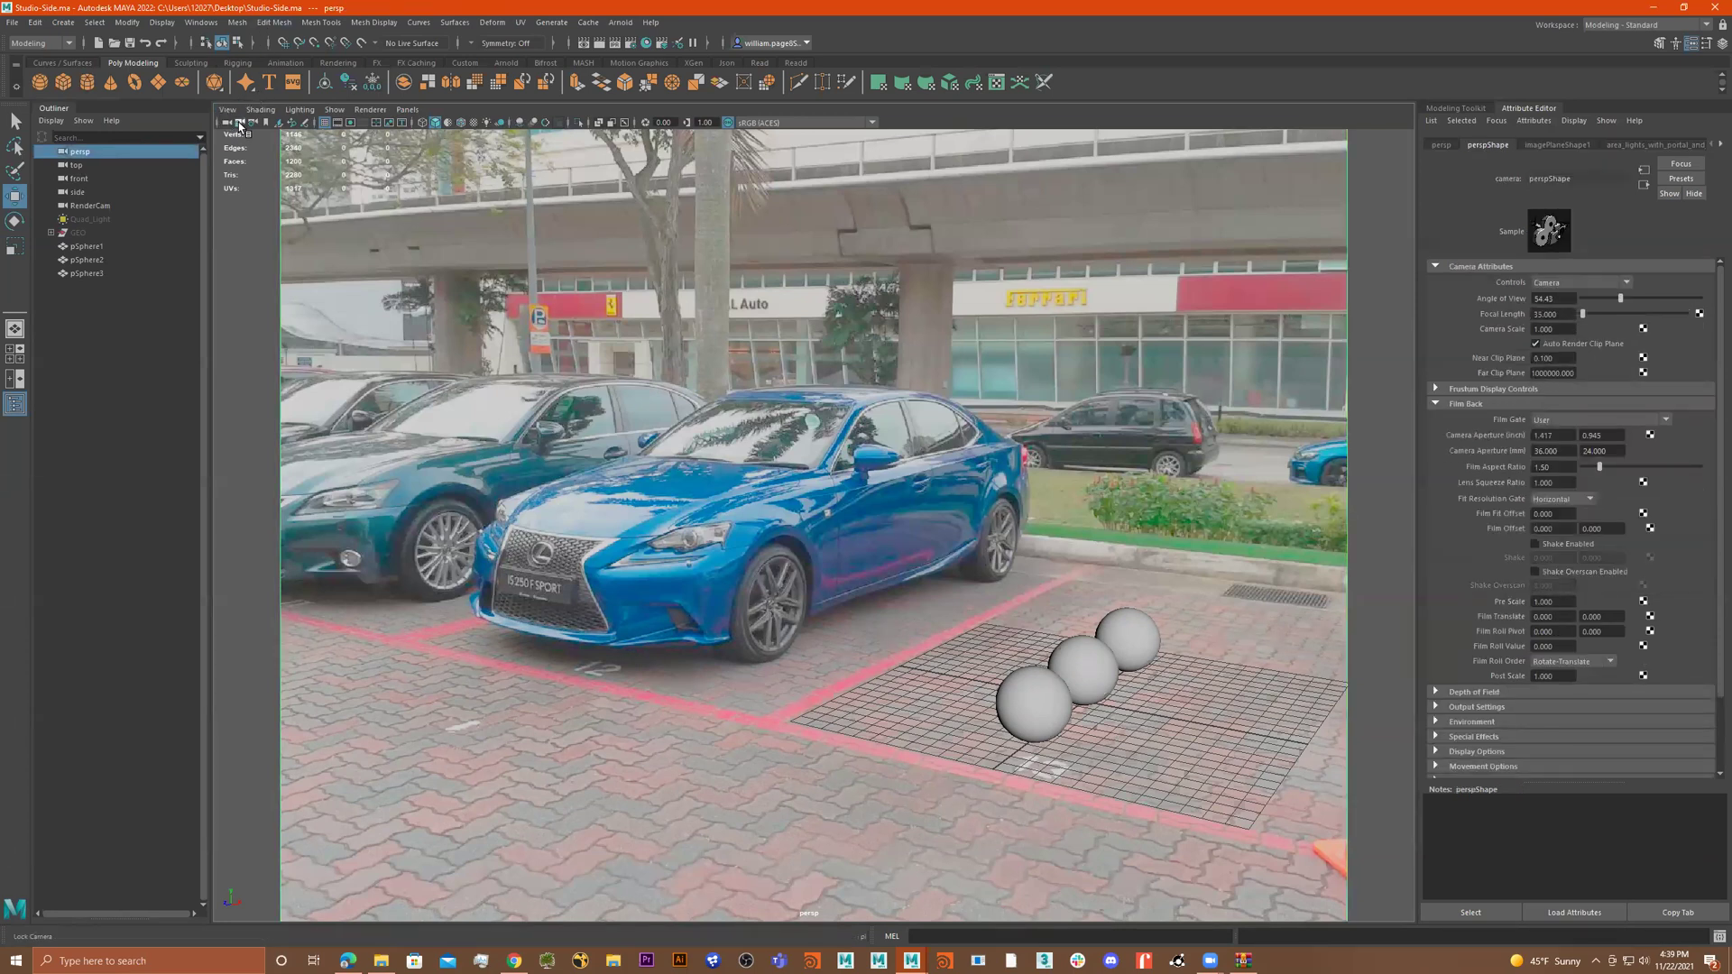
left_click(228, 110)
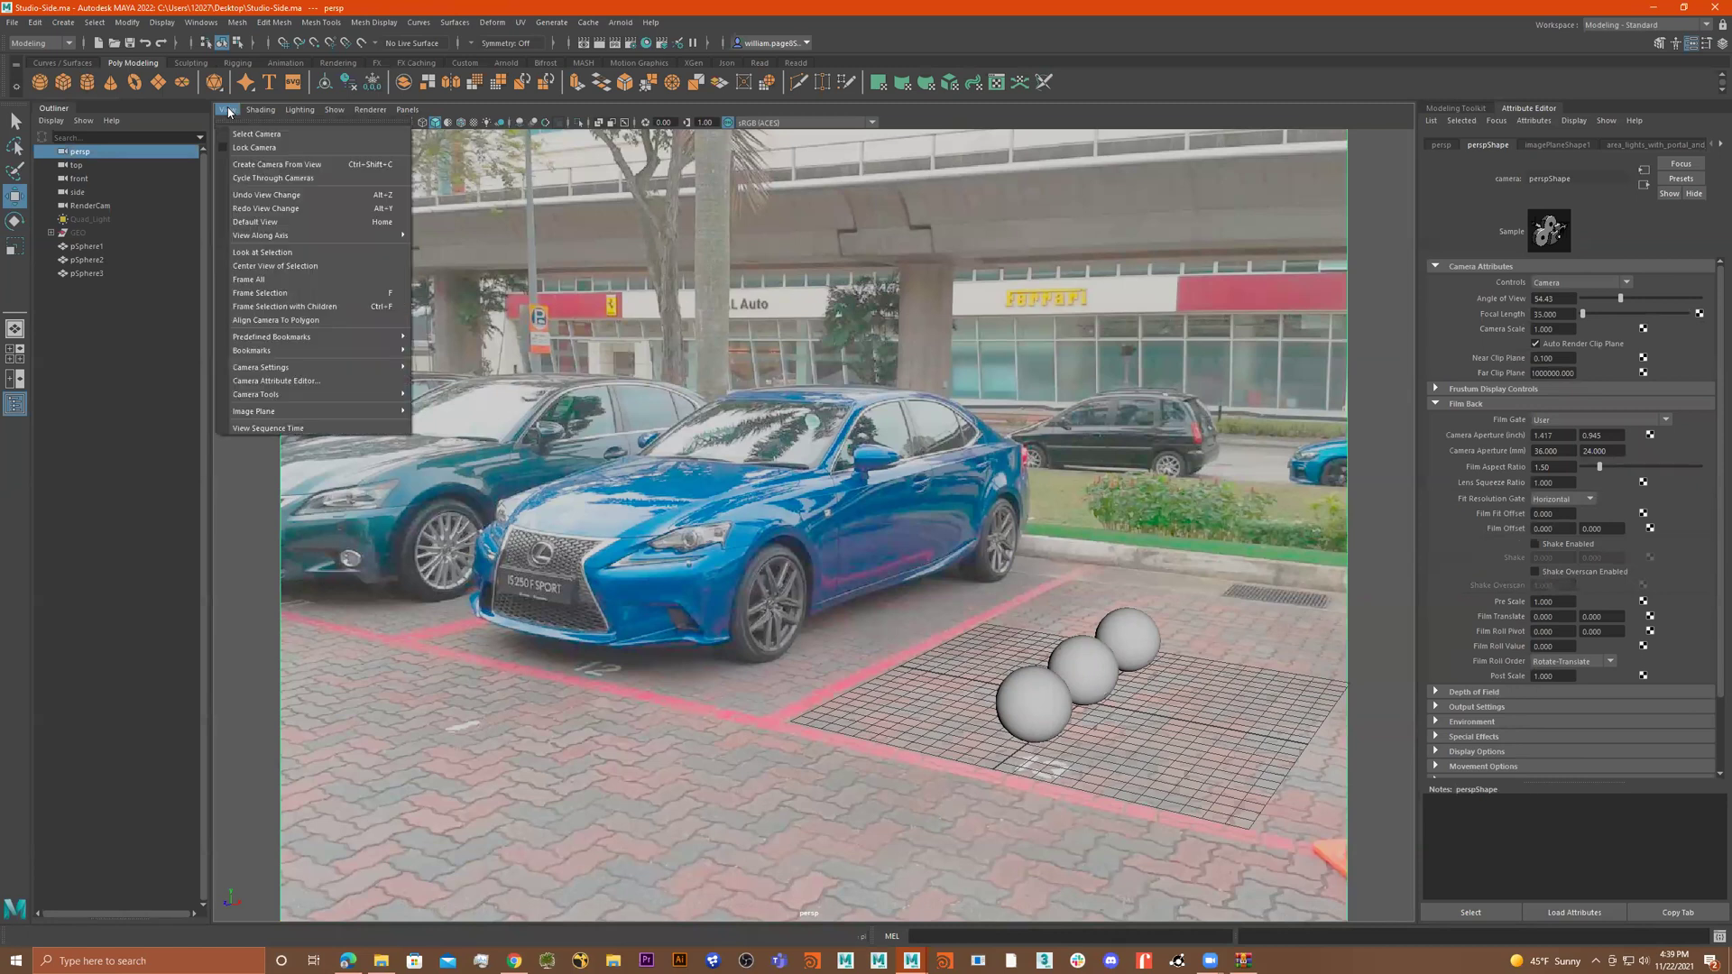
left_click(279, 165)
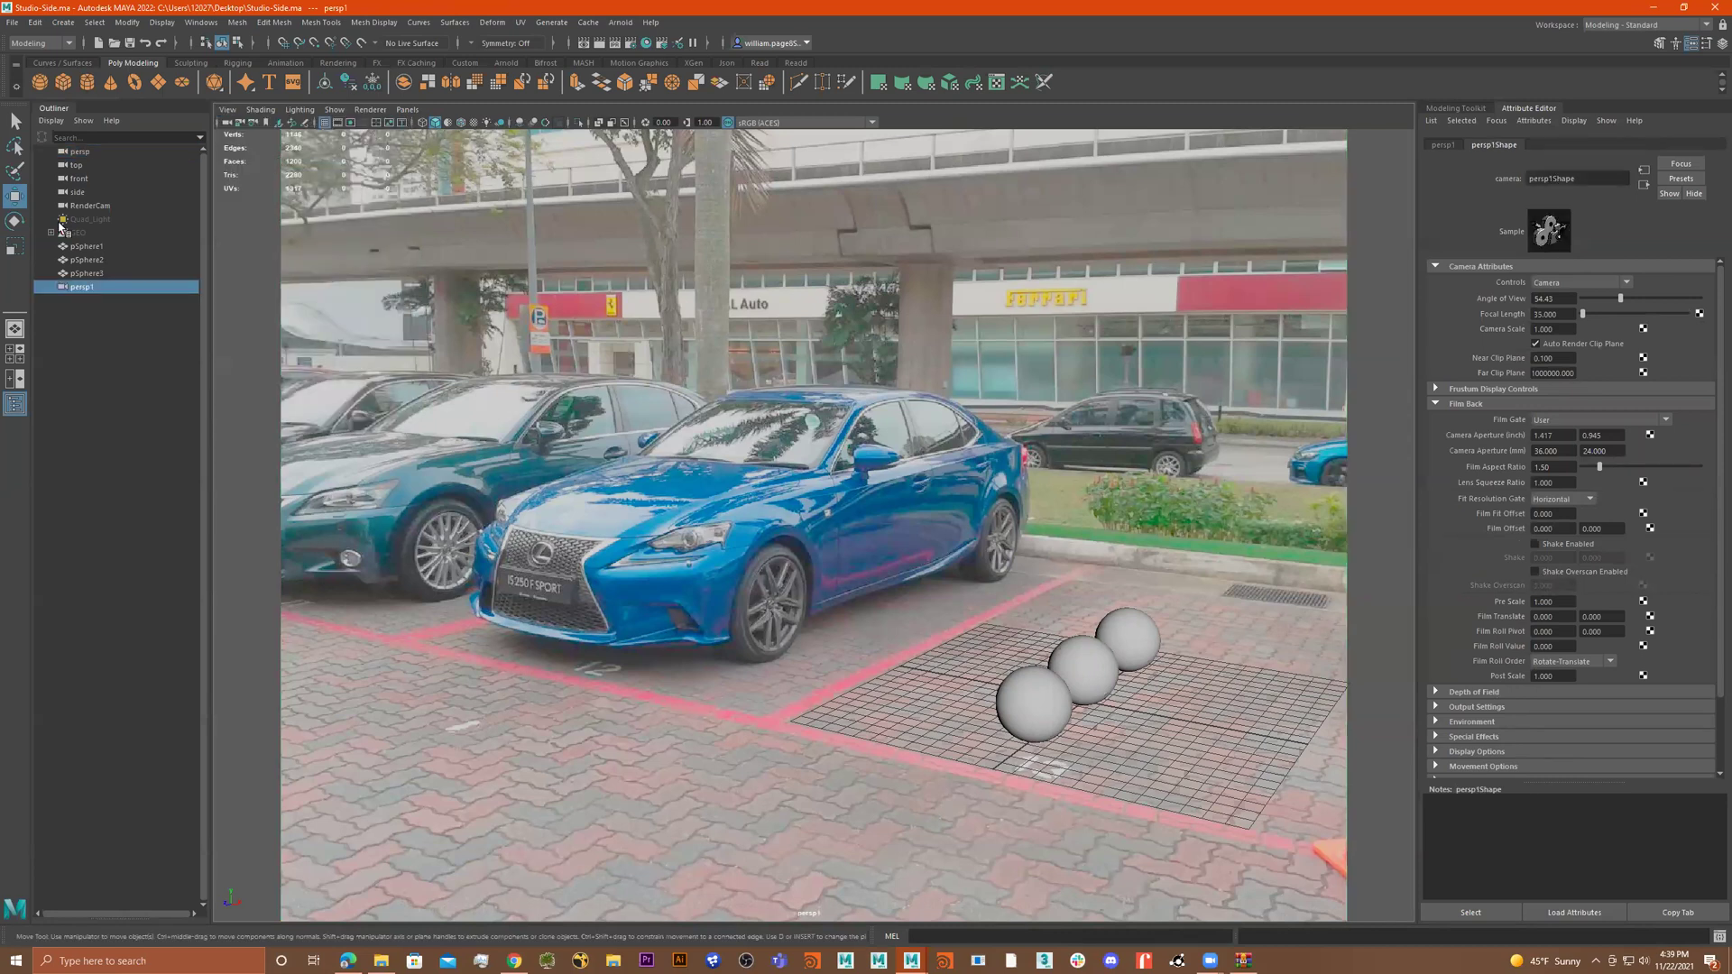
double_click(91, 287)
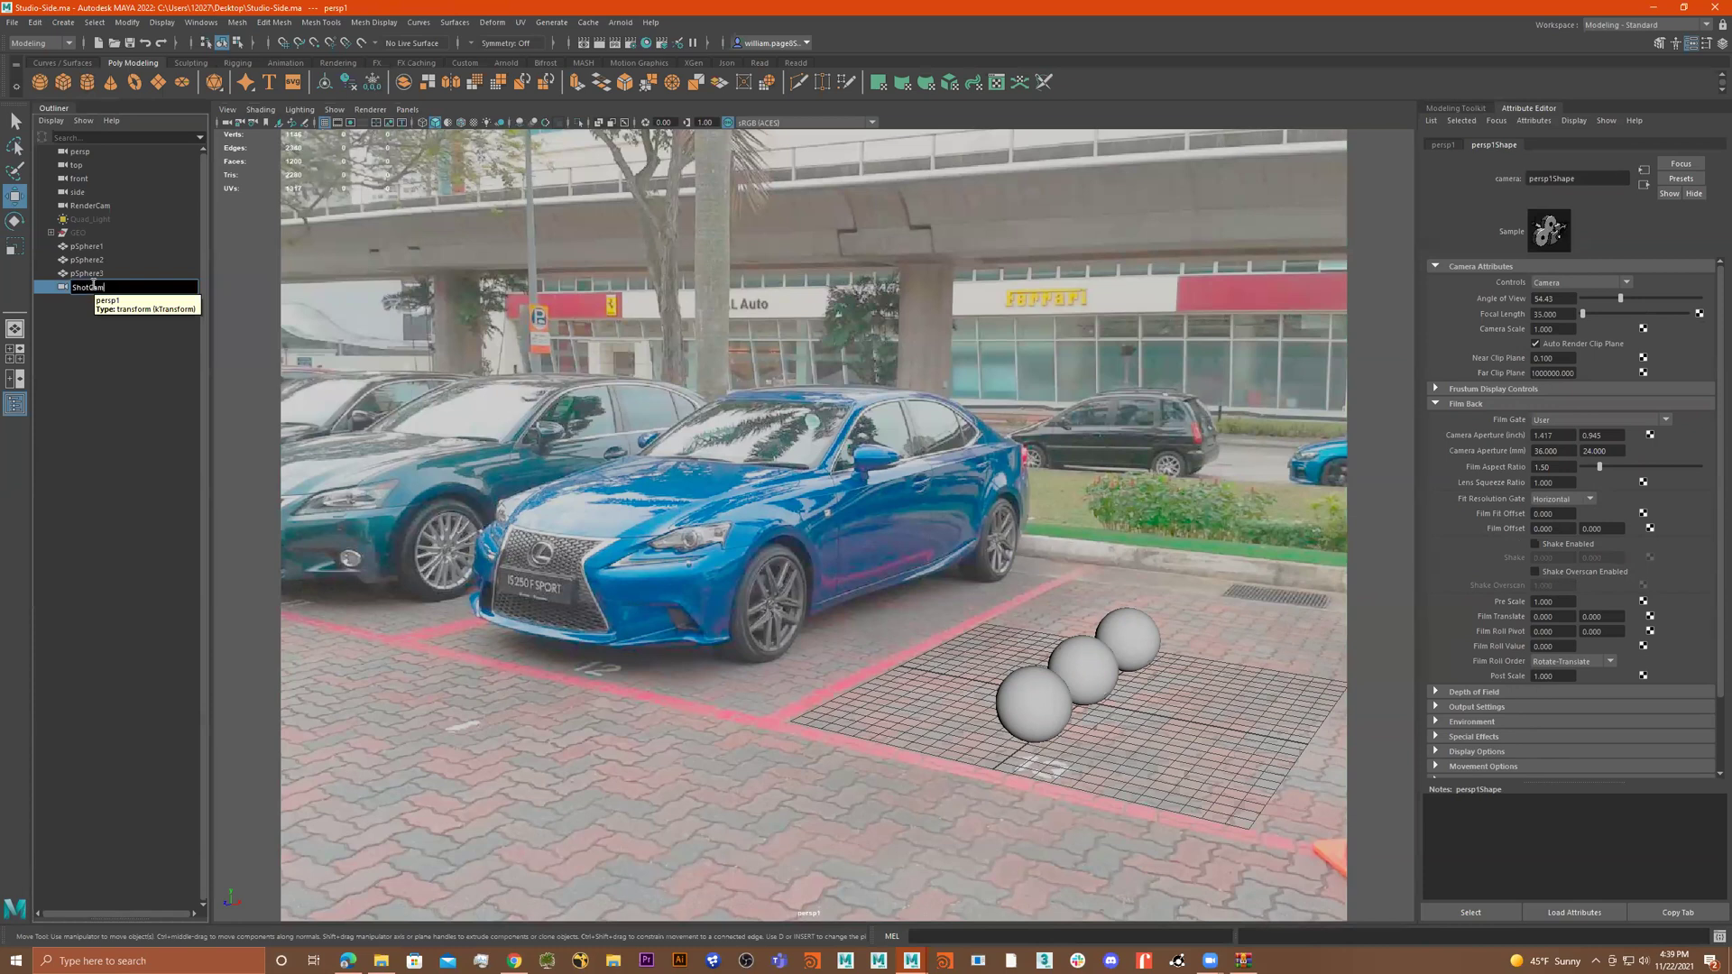
type("ShotCam")
key("Return")
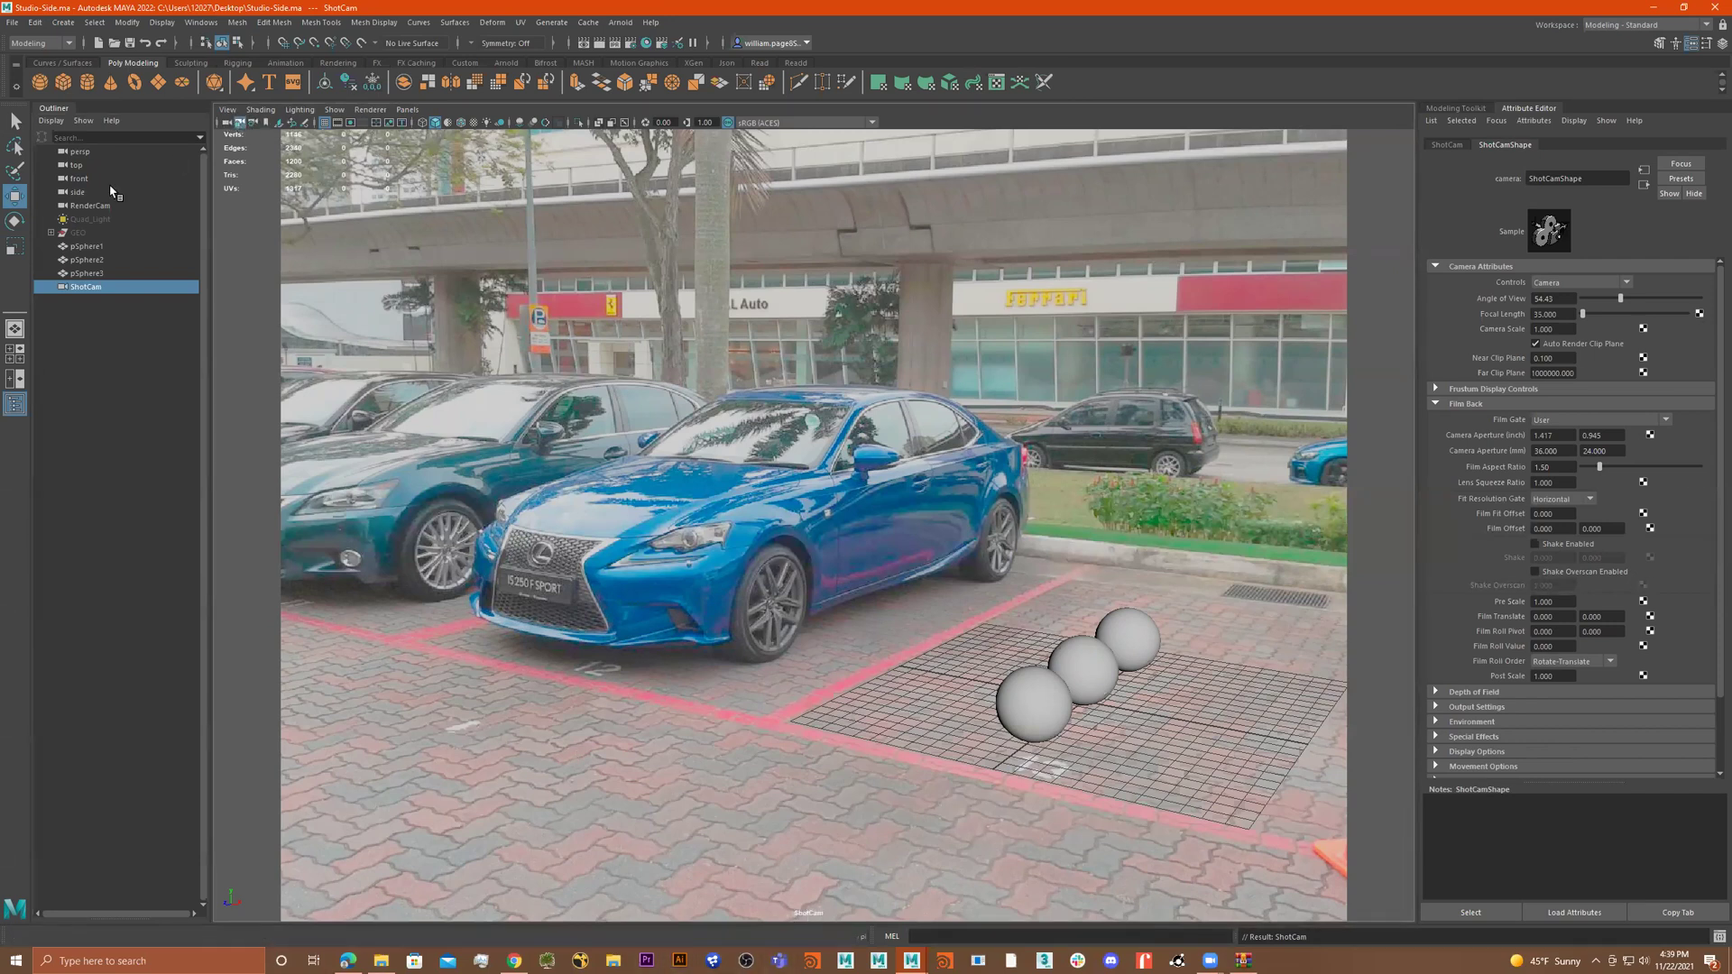
Step: Show ShotCam's transform attributes, then switch the viewport to the persp camera and frame the scene cameras
left_click(1444, 145)
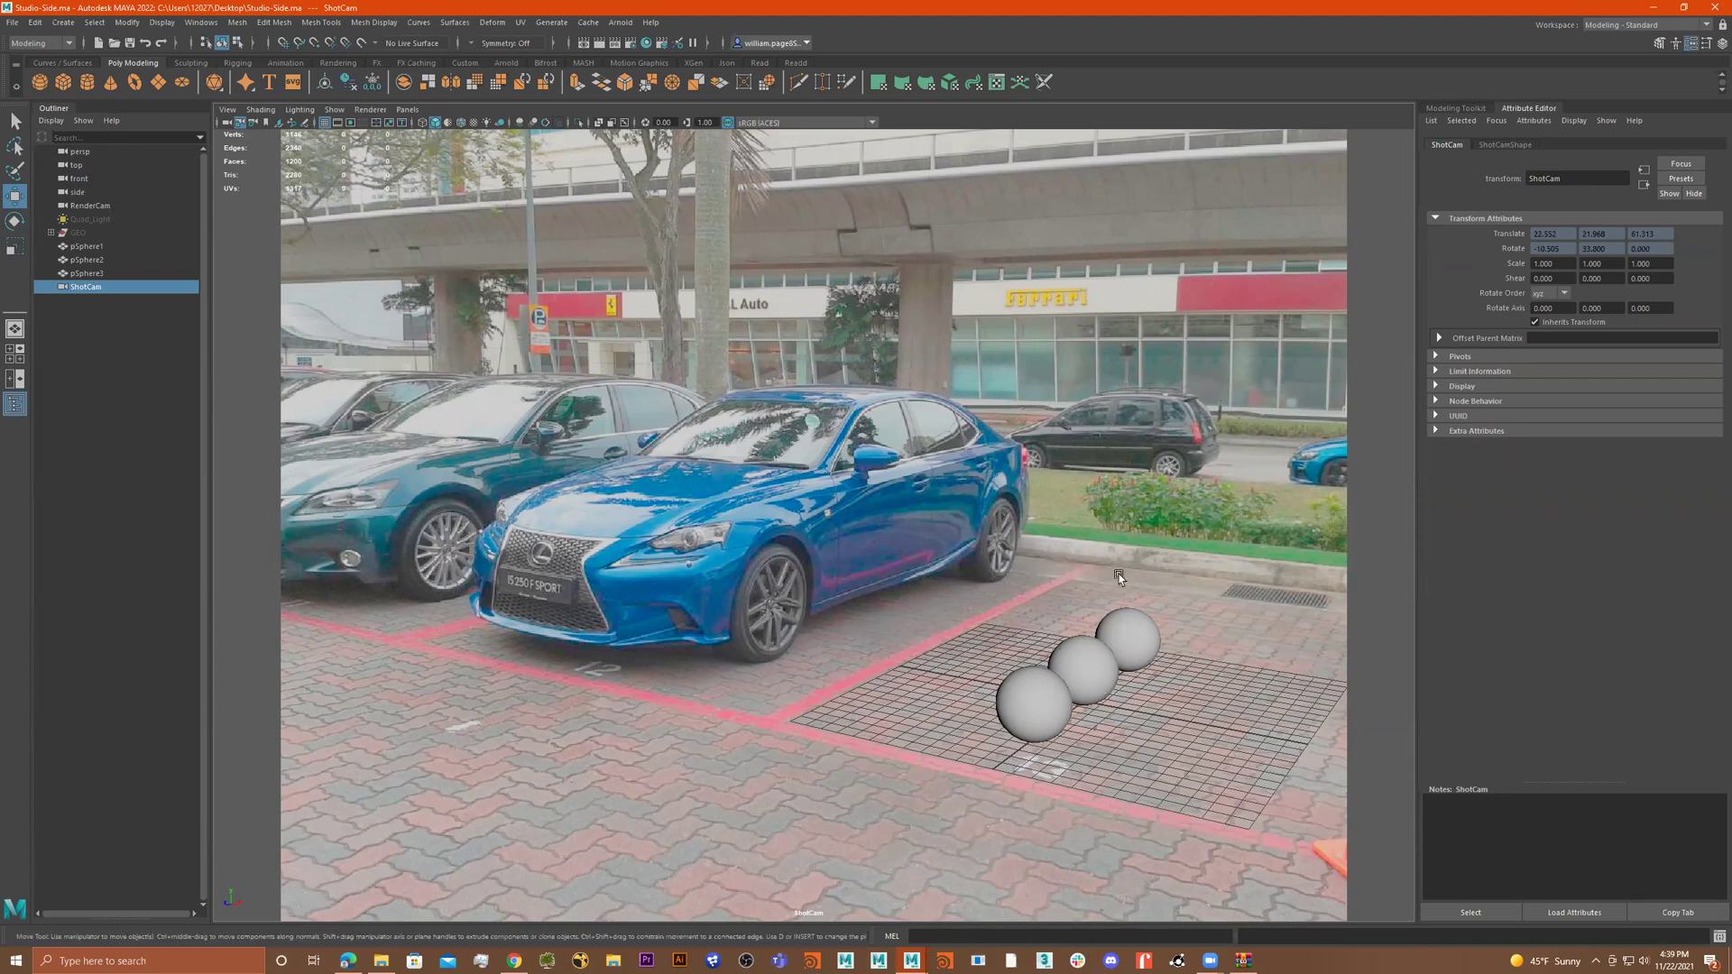
left_click(408, 110)
mouse_move(487, 122)
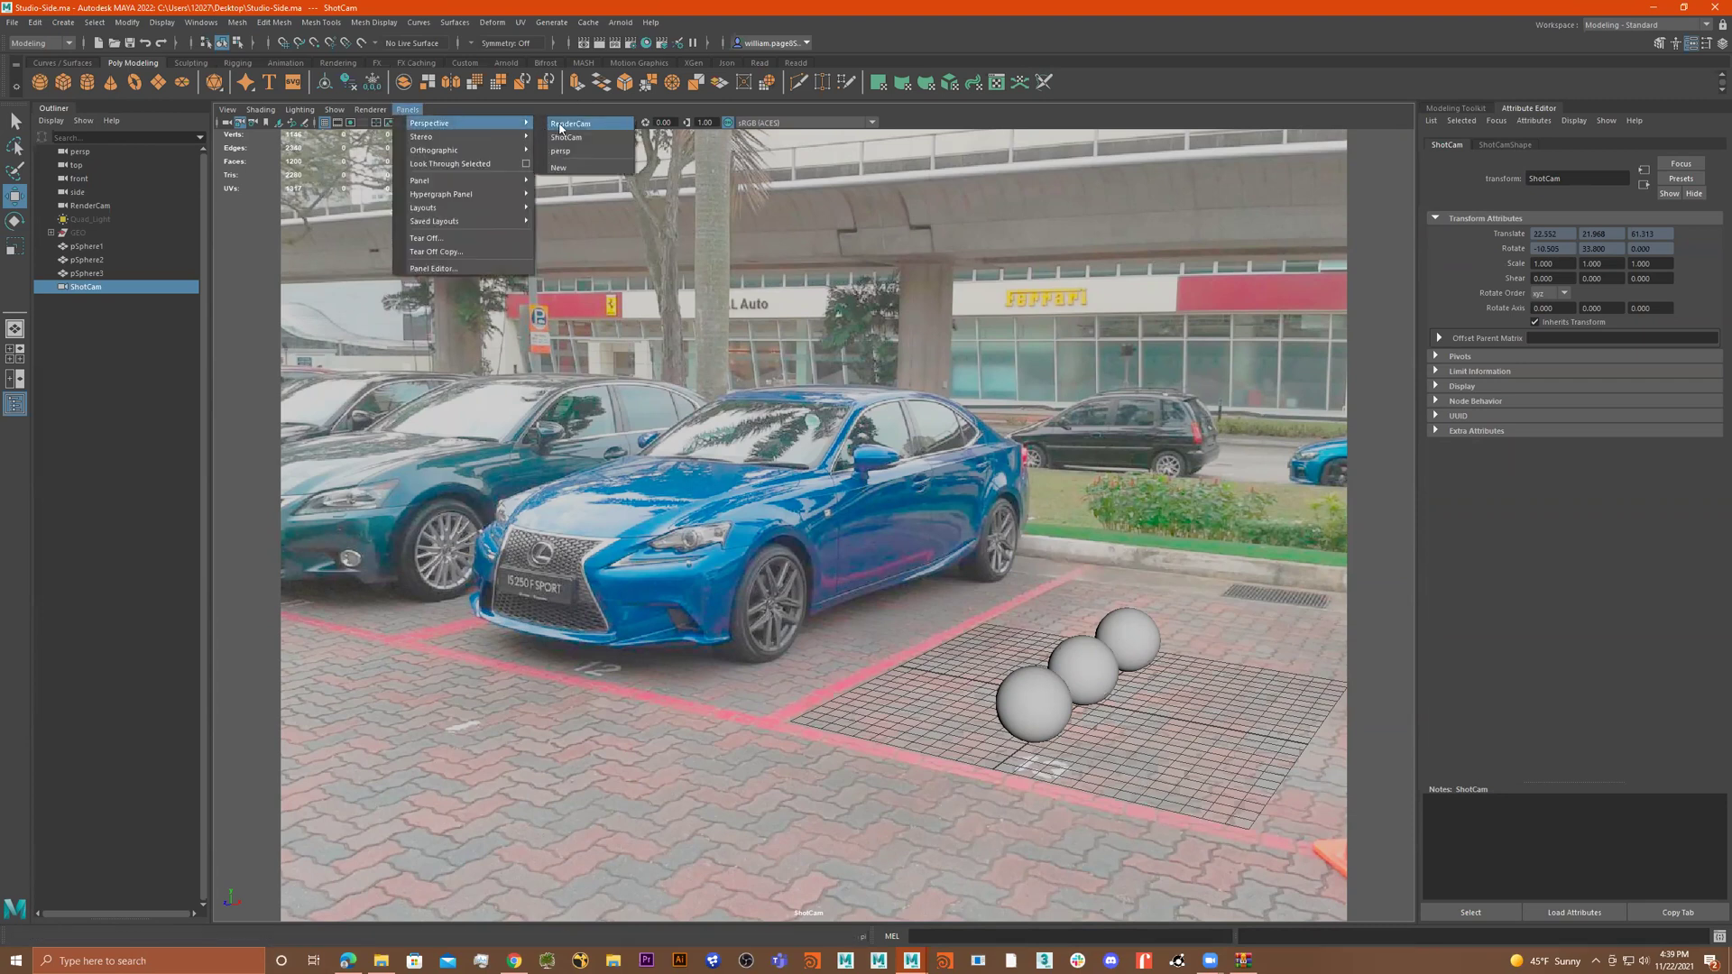
left_click(568, 124)
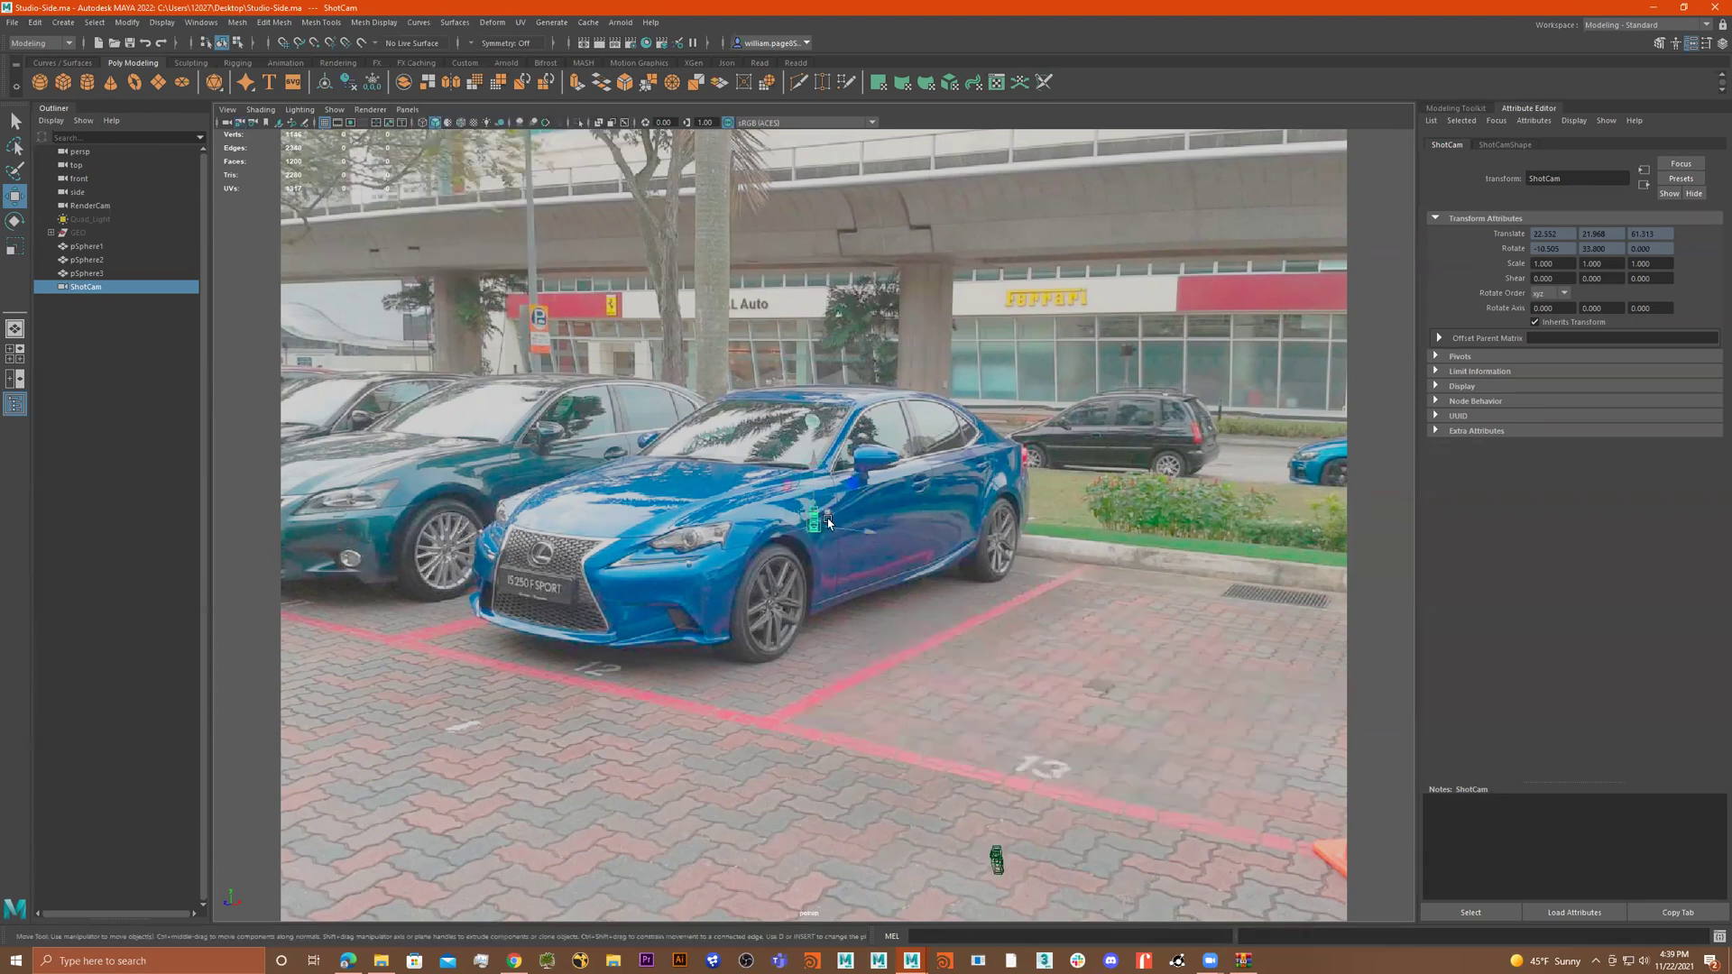
left_click_drag(874, 522, 549, 540, "alt")
middle_click_drag(548, 539, 724, 544, "alt")
right_click_drag(723, 544, 600, 532, "alt")
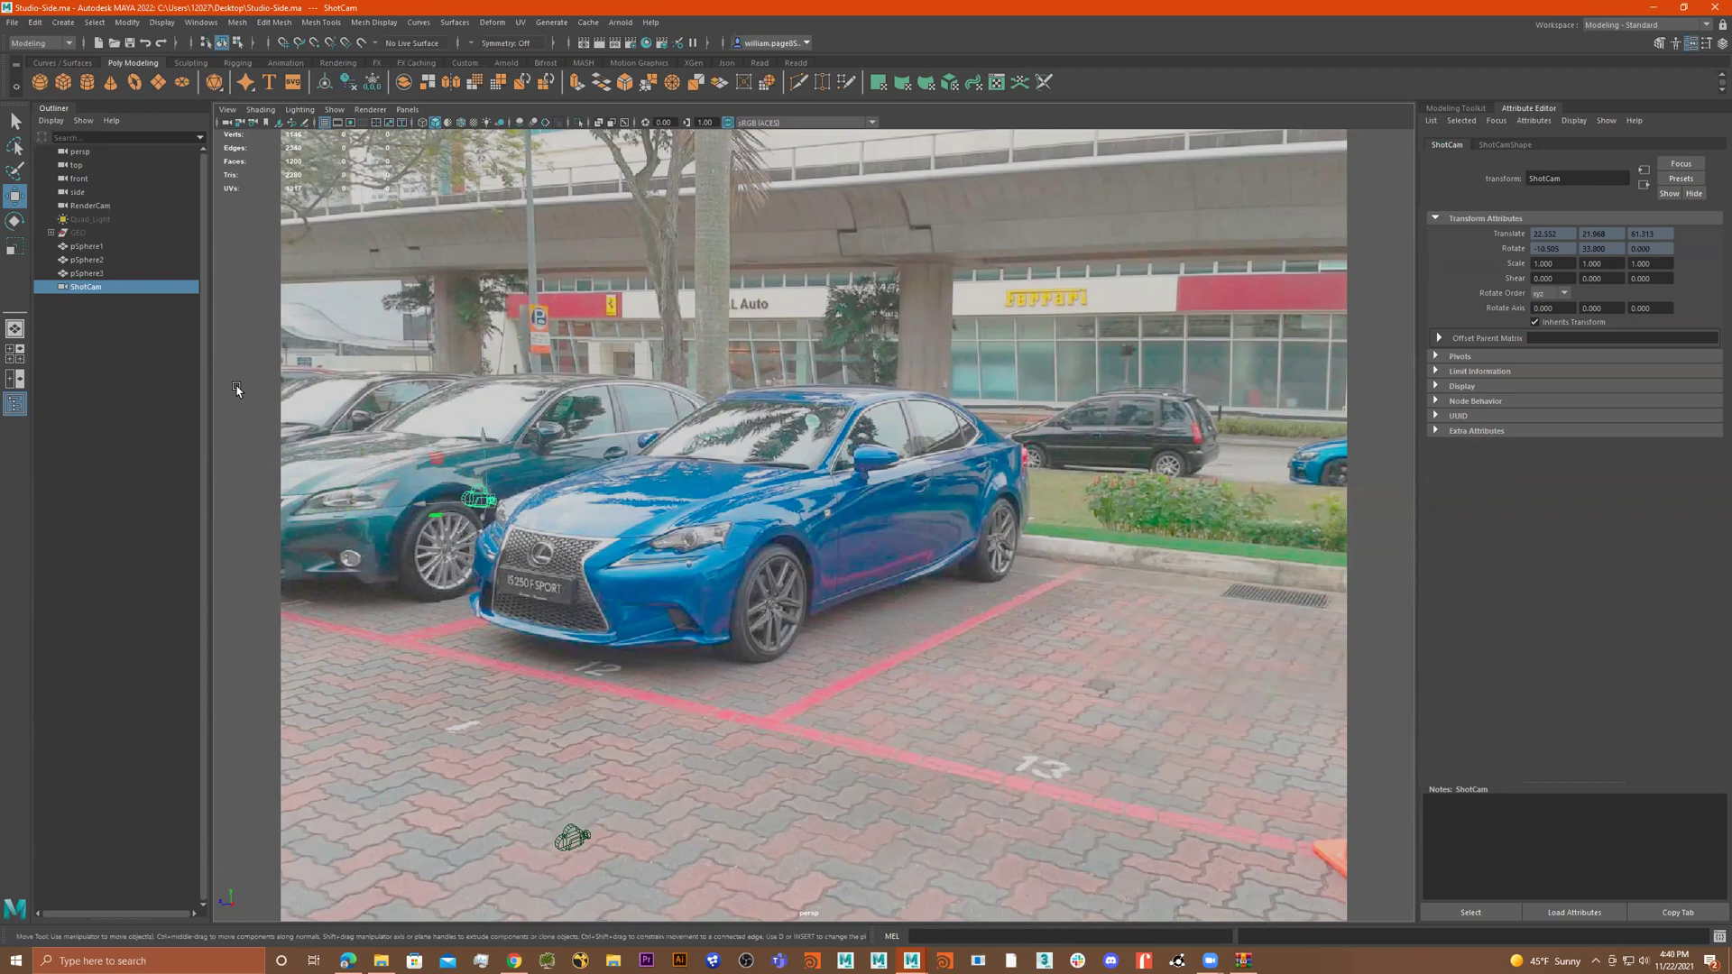
Step: Hide the image plane attached to the persp camera and select ShotCam in the viewport
left_click(333, 418)
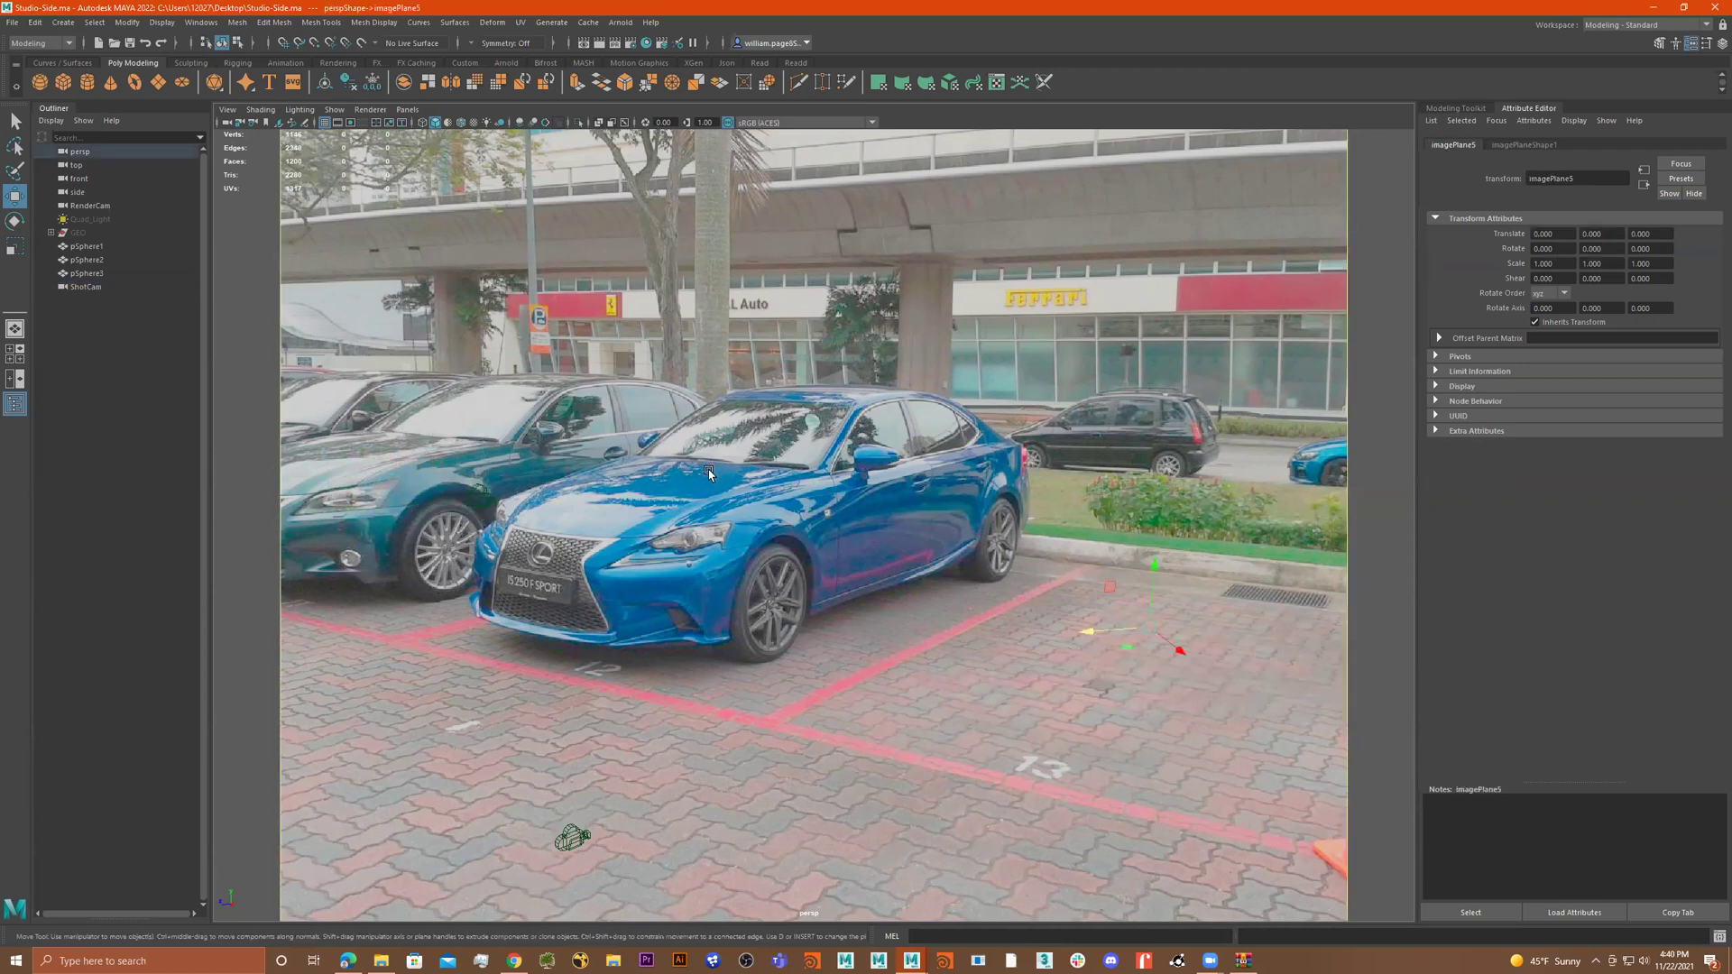
key("h")
key("h")
key("h")
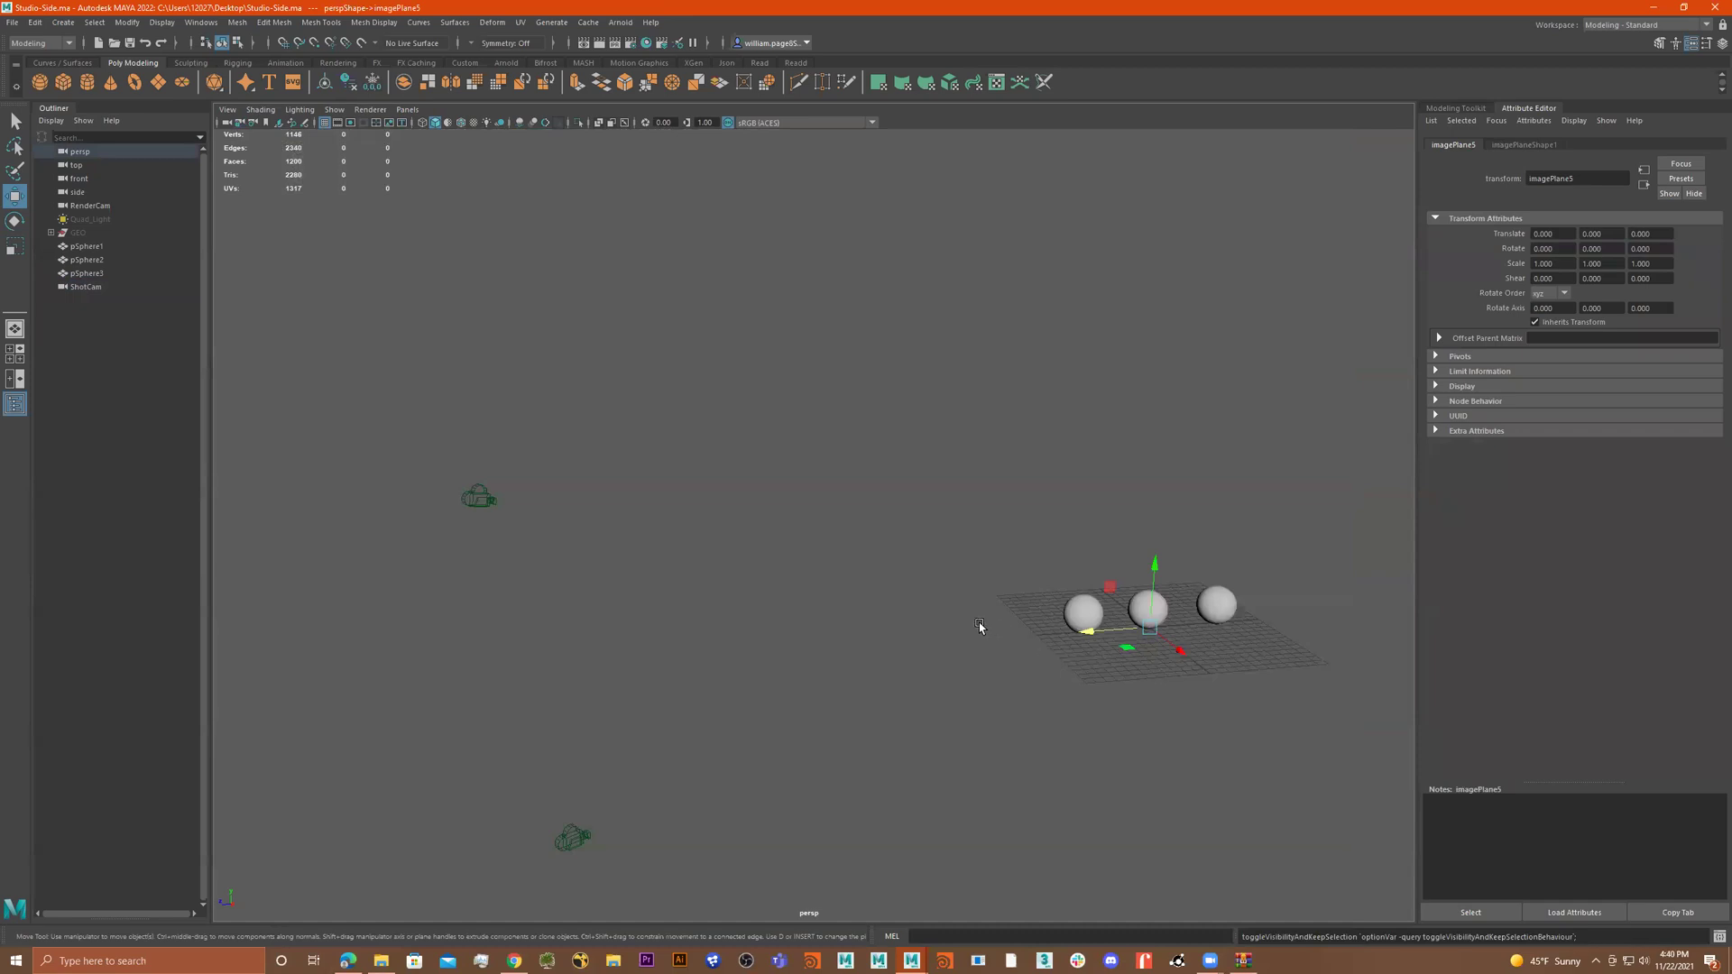
left_click_drag(980, 627, 1008, 609, "alt")
left_click(597, 370)
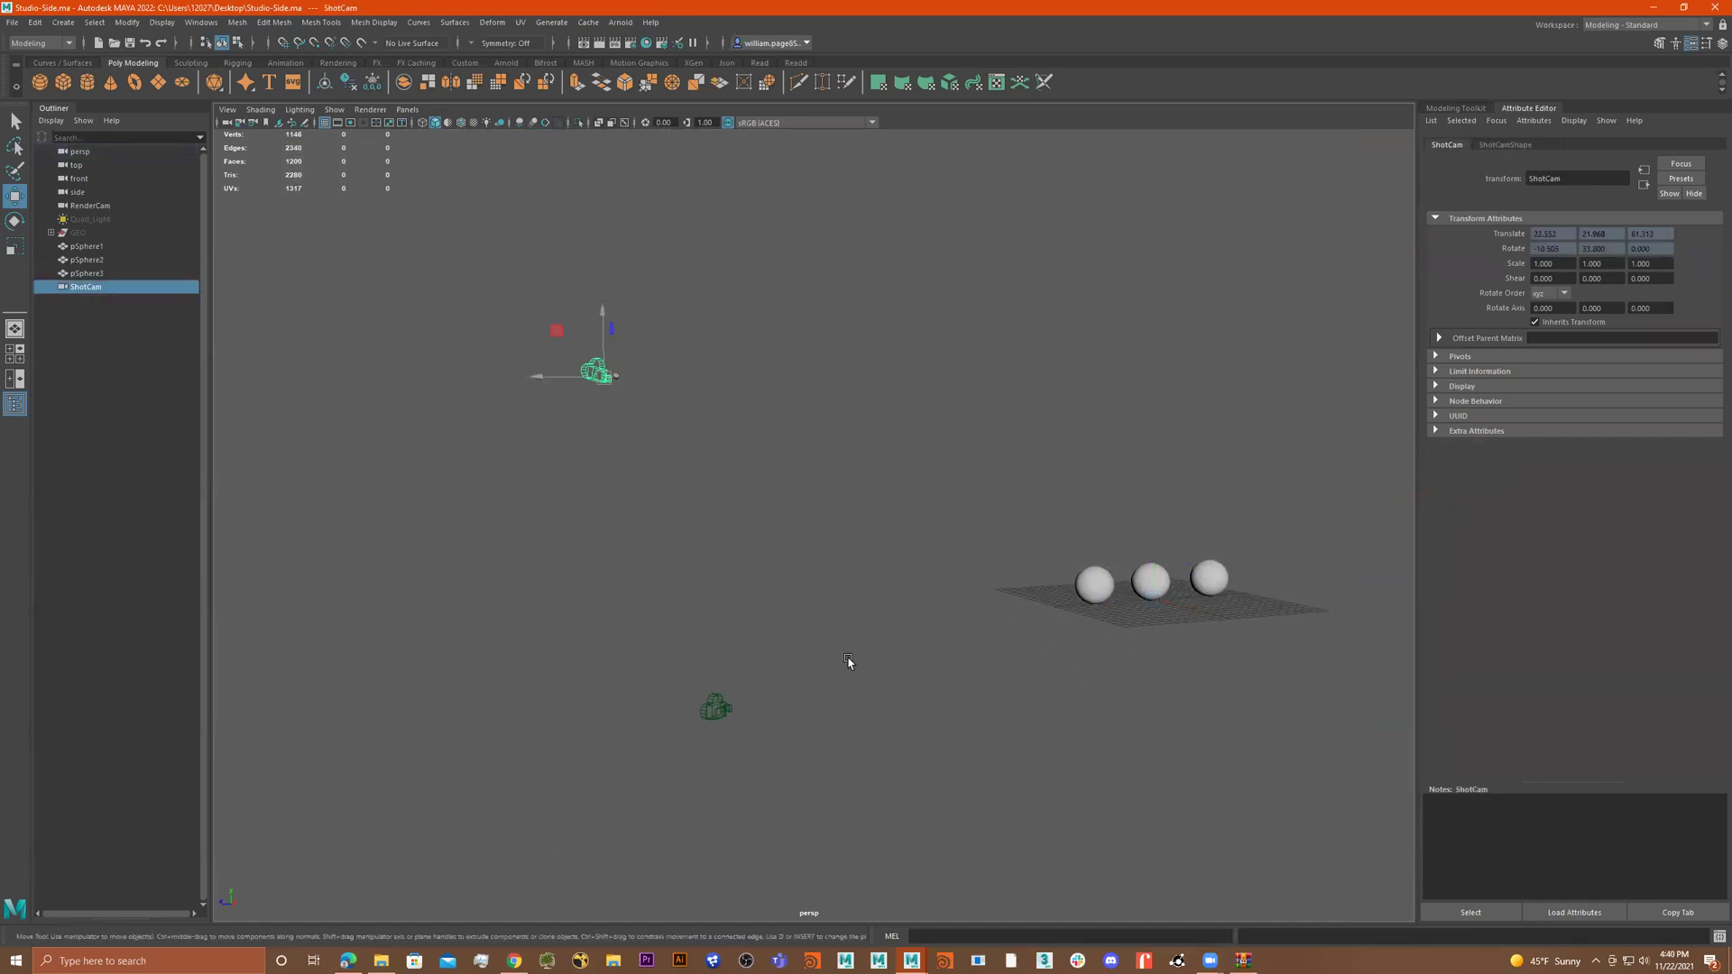
left_click_drag(876, 623, 830, 598, "alt")
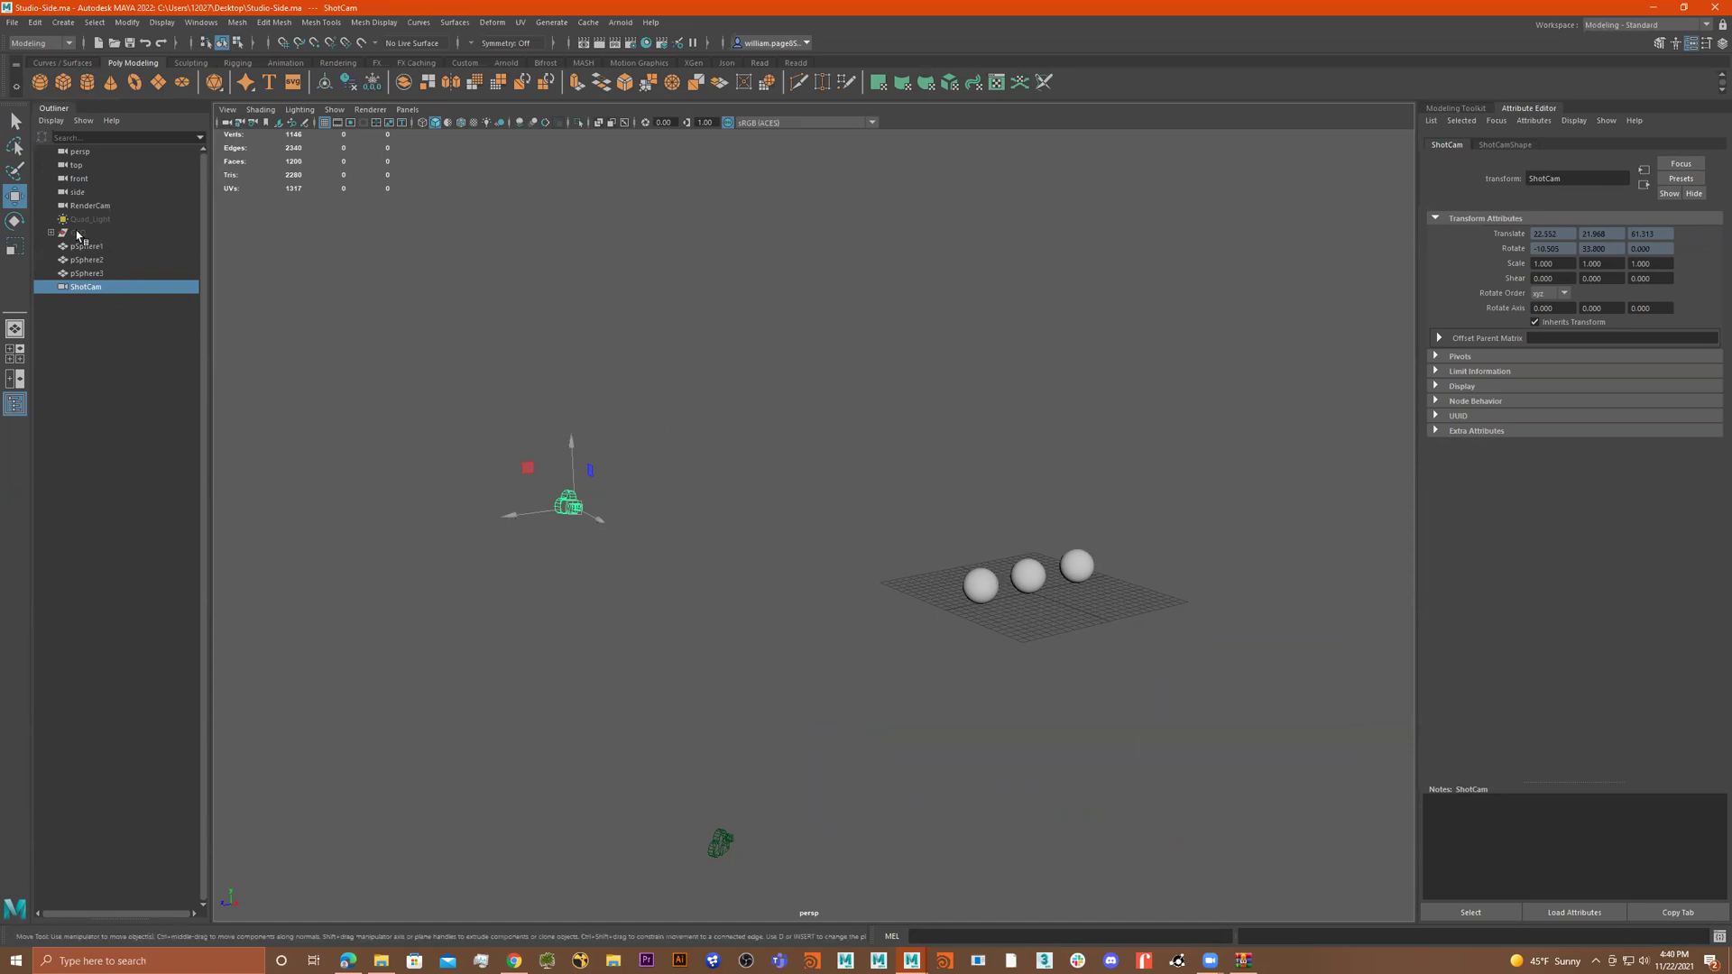
Step: Import is250c.jpg from the ABCD folder on the Desktop as an image plane for the persp camera
left_click(227, 109)
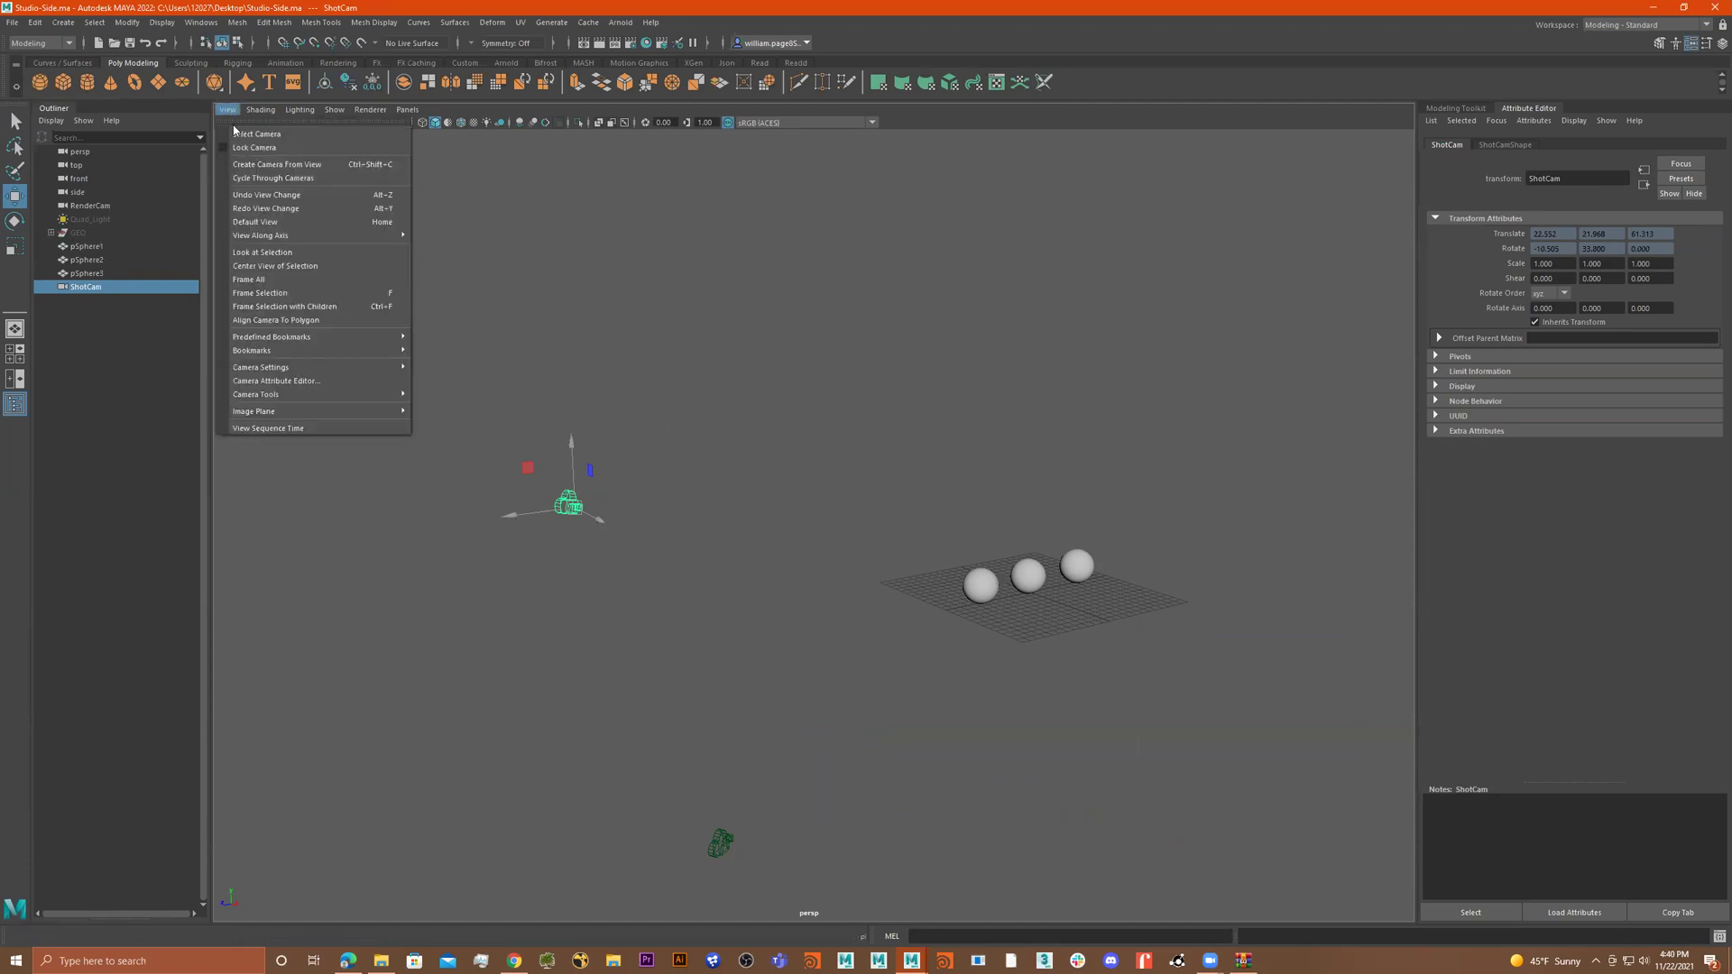
left_click(451, 412)
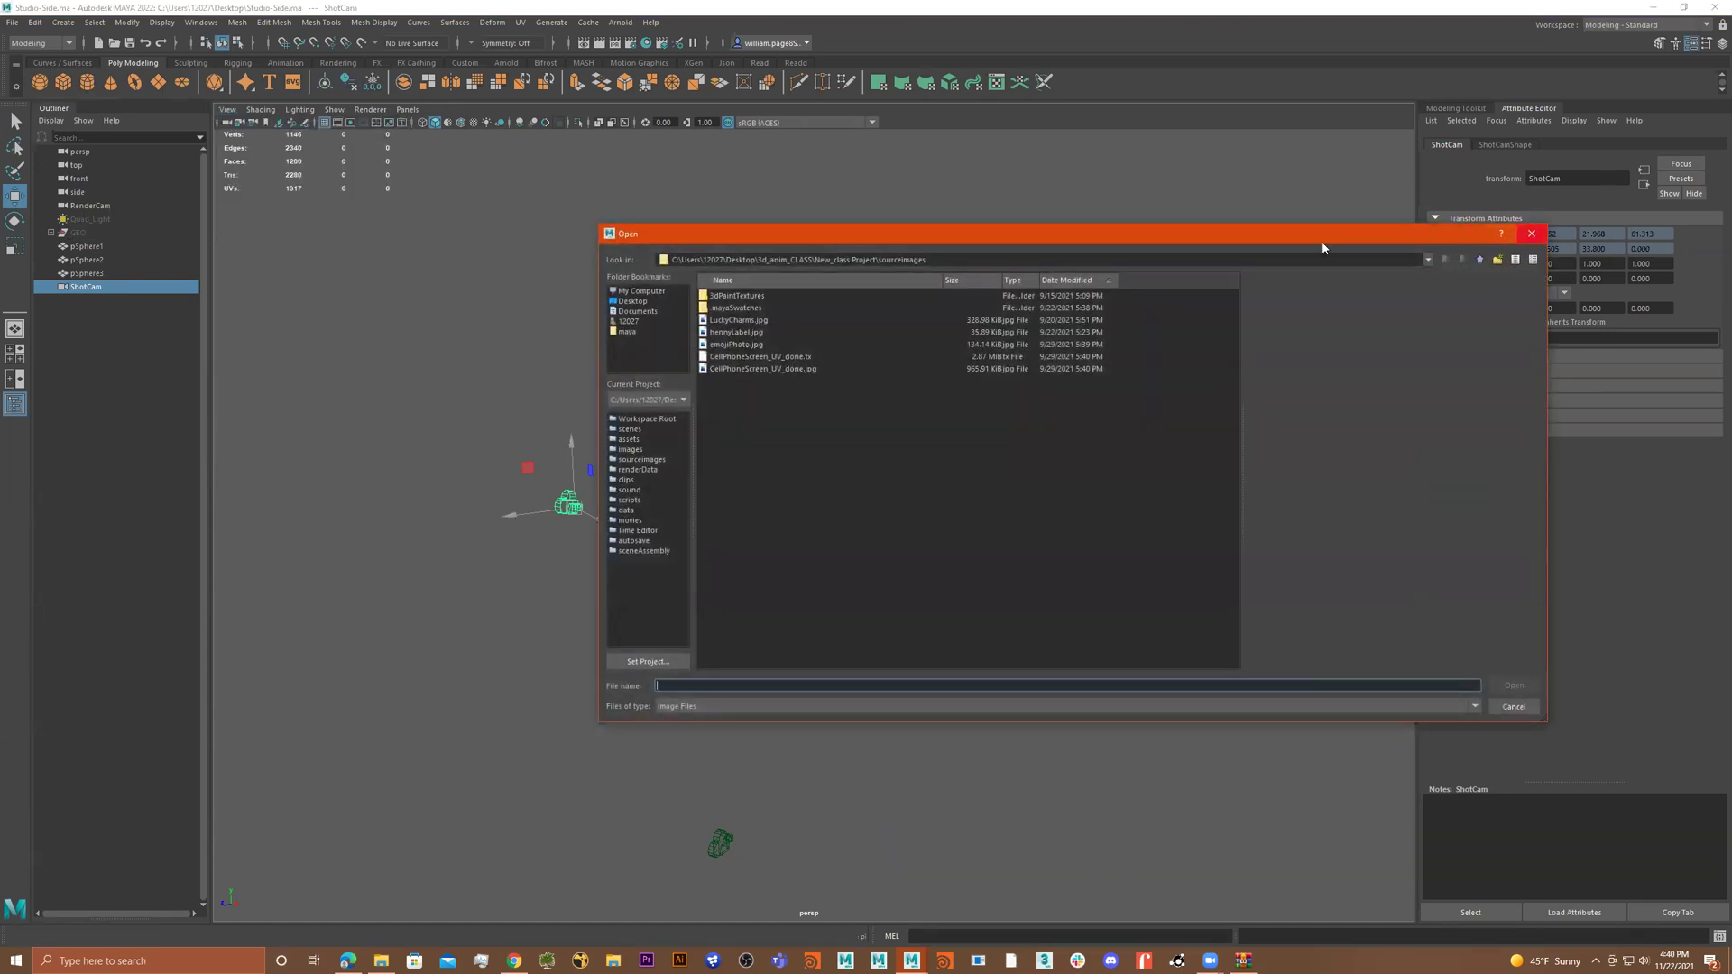
left_click(642, 302)
left_click(649, 292)
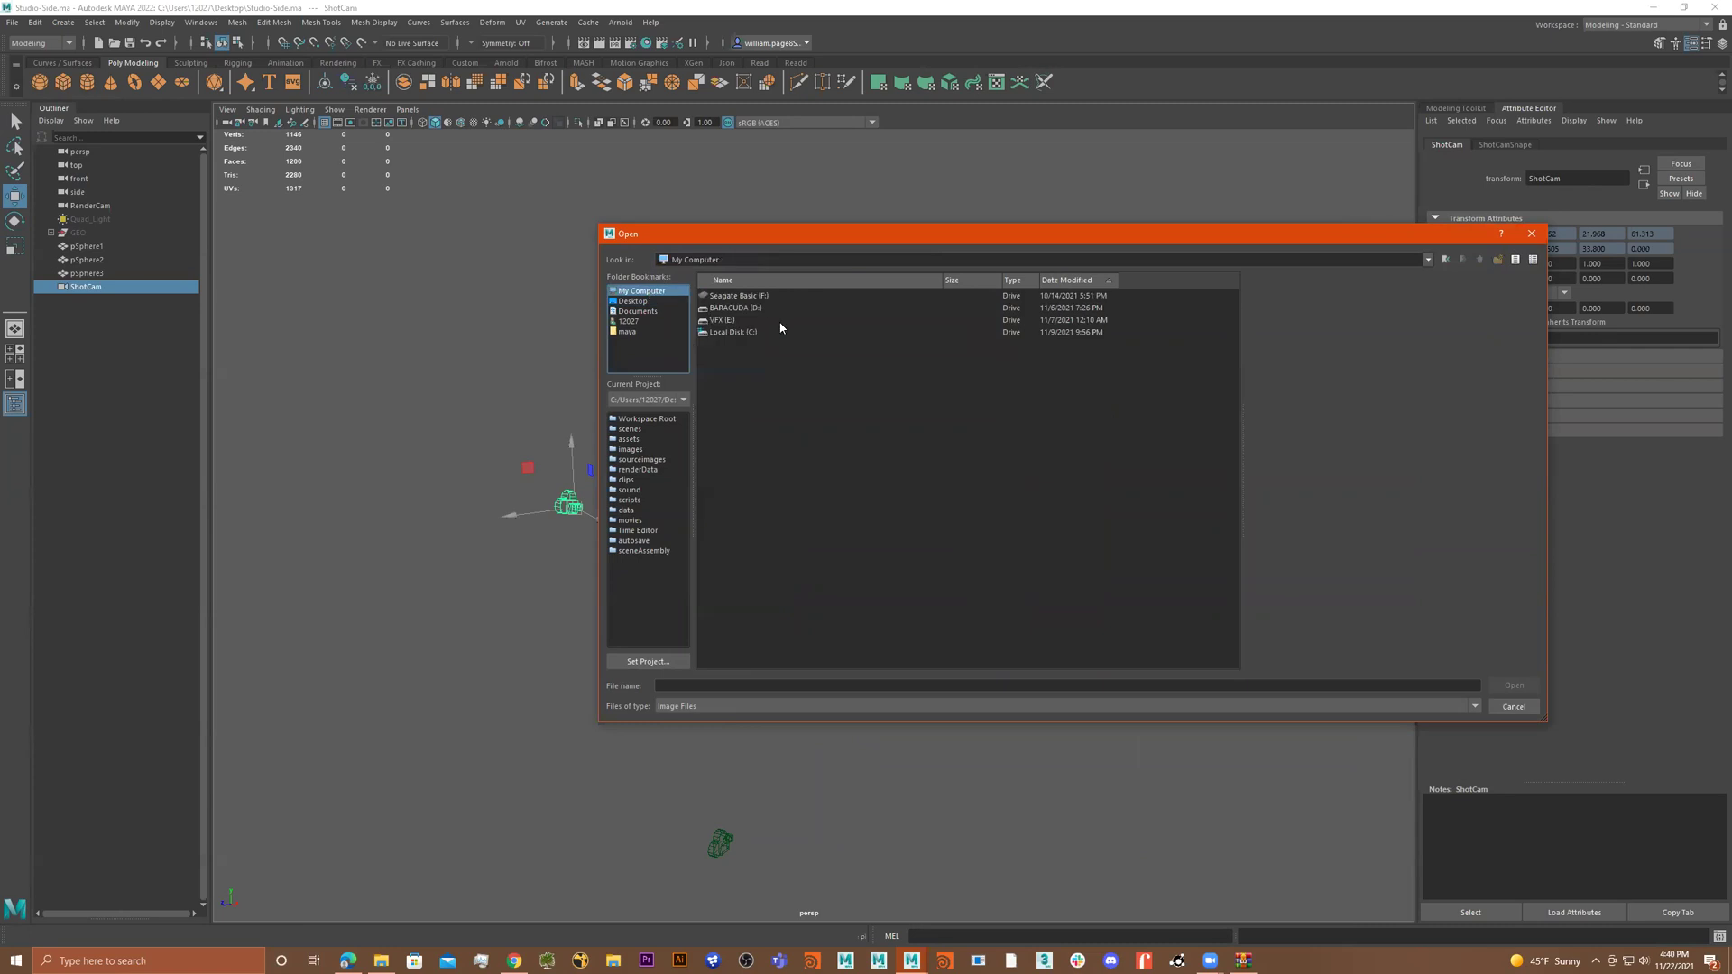
left_click(636, 313)
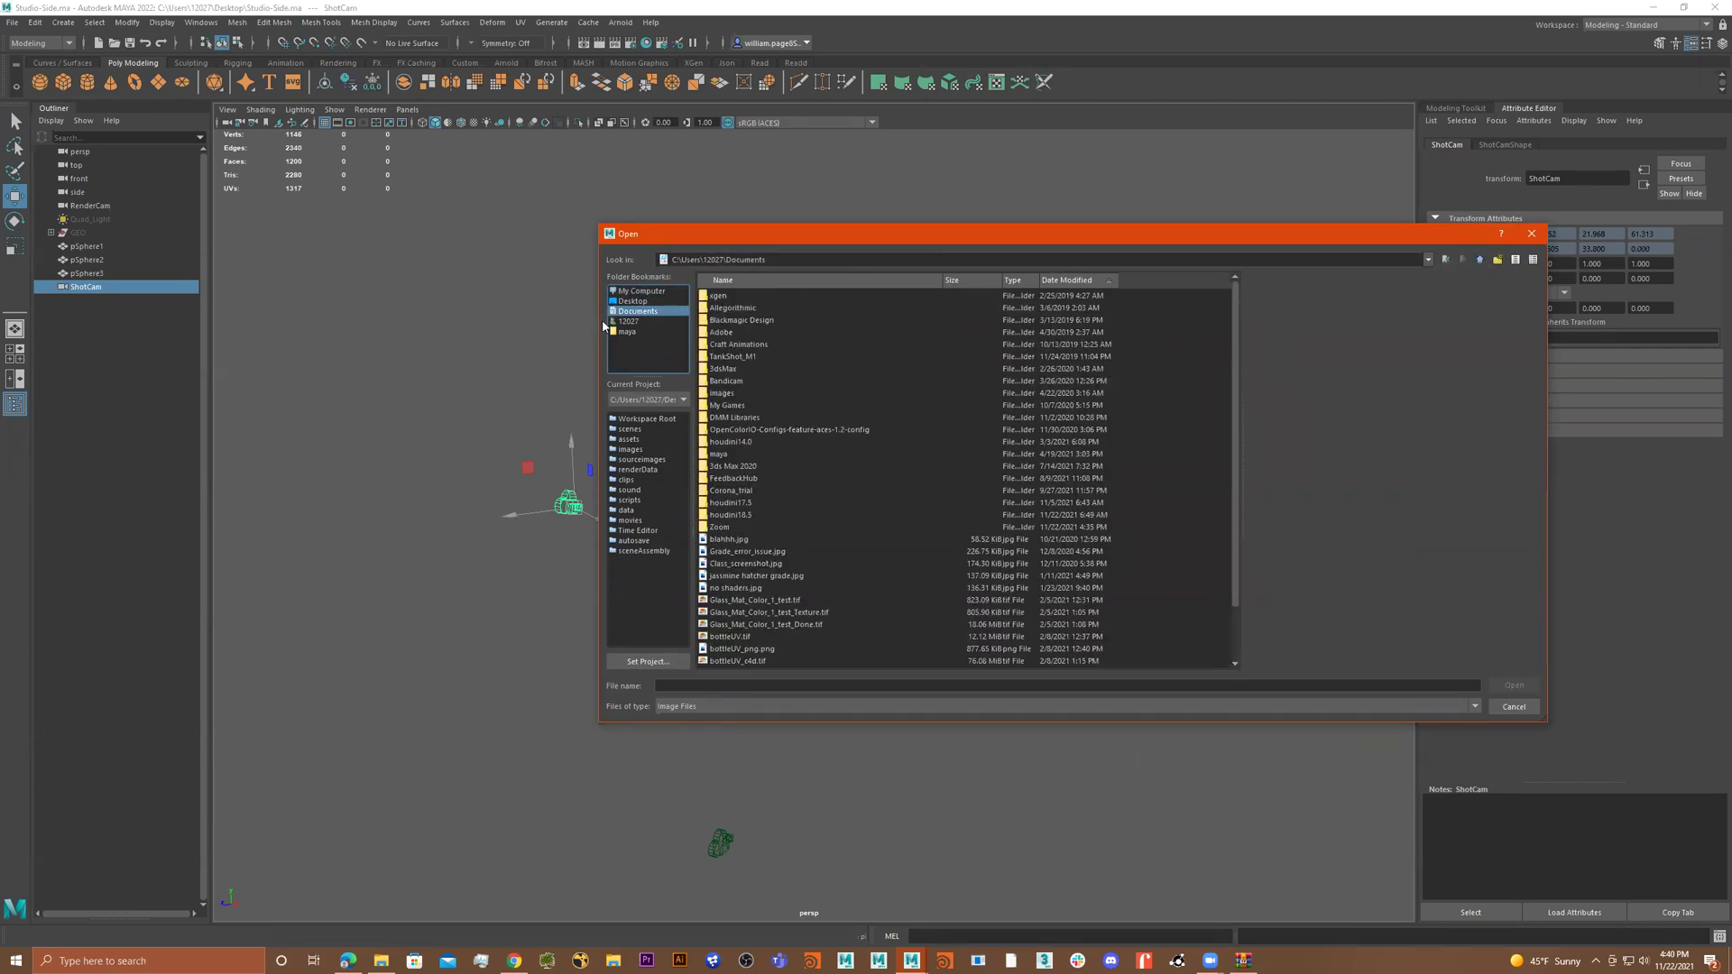
left_click(639, 292)
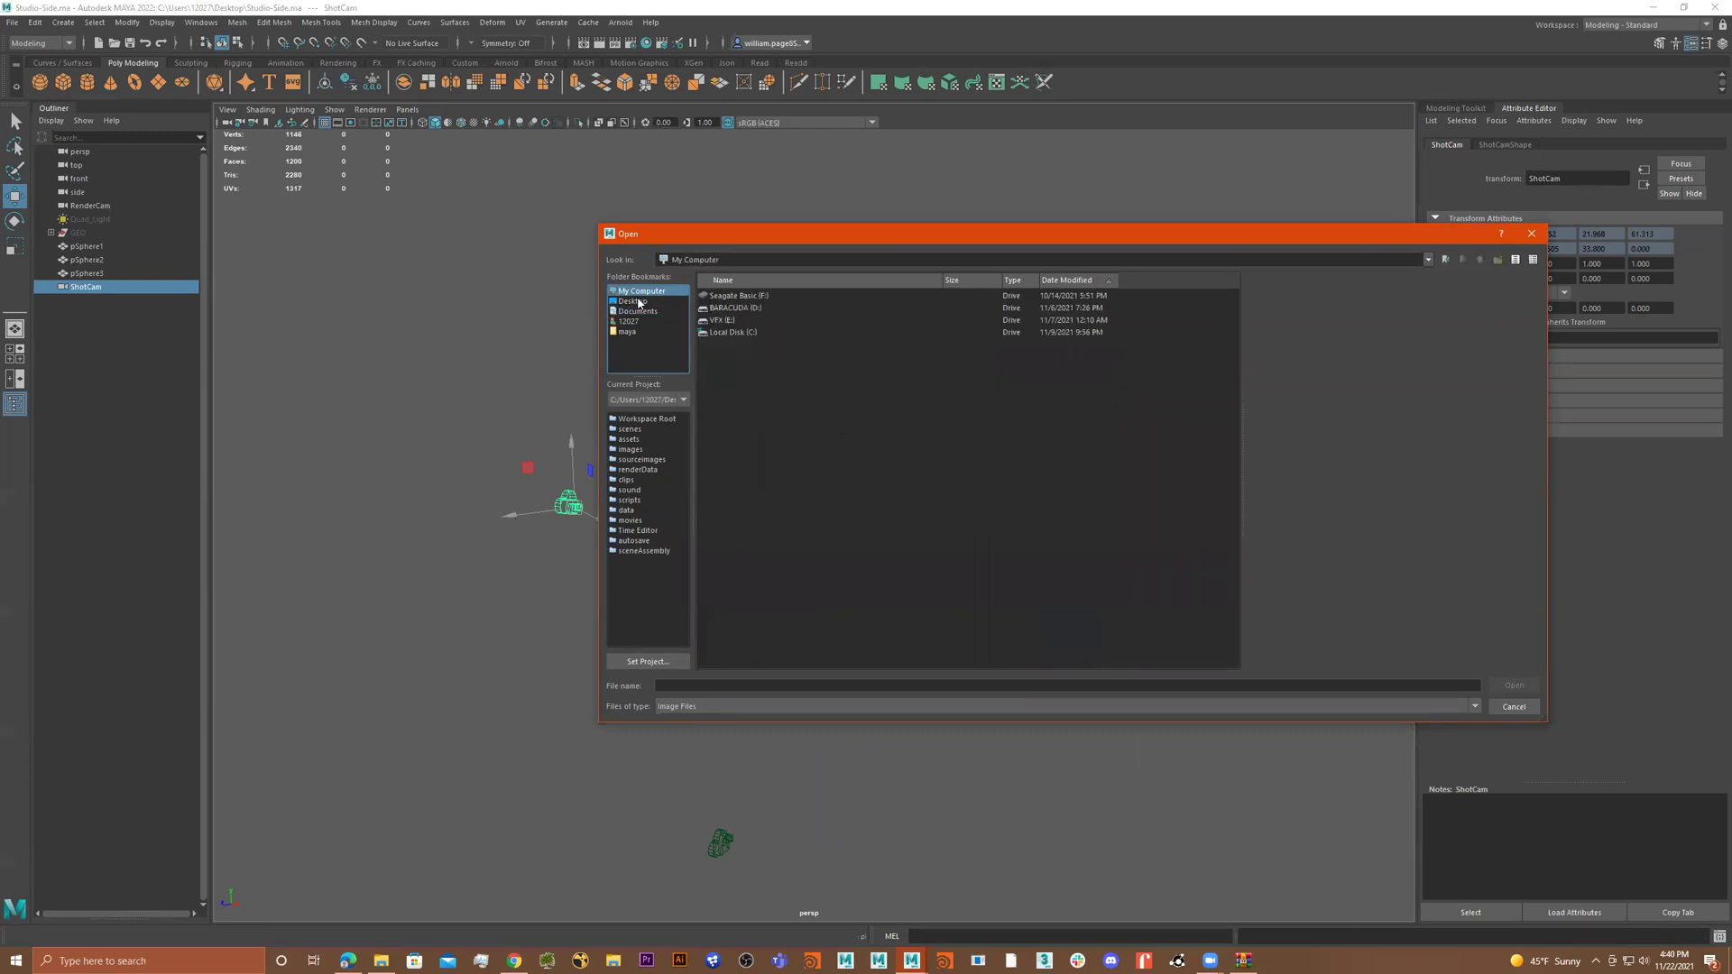
left_click(635, 301)
double_click(723, 454)
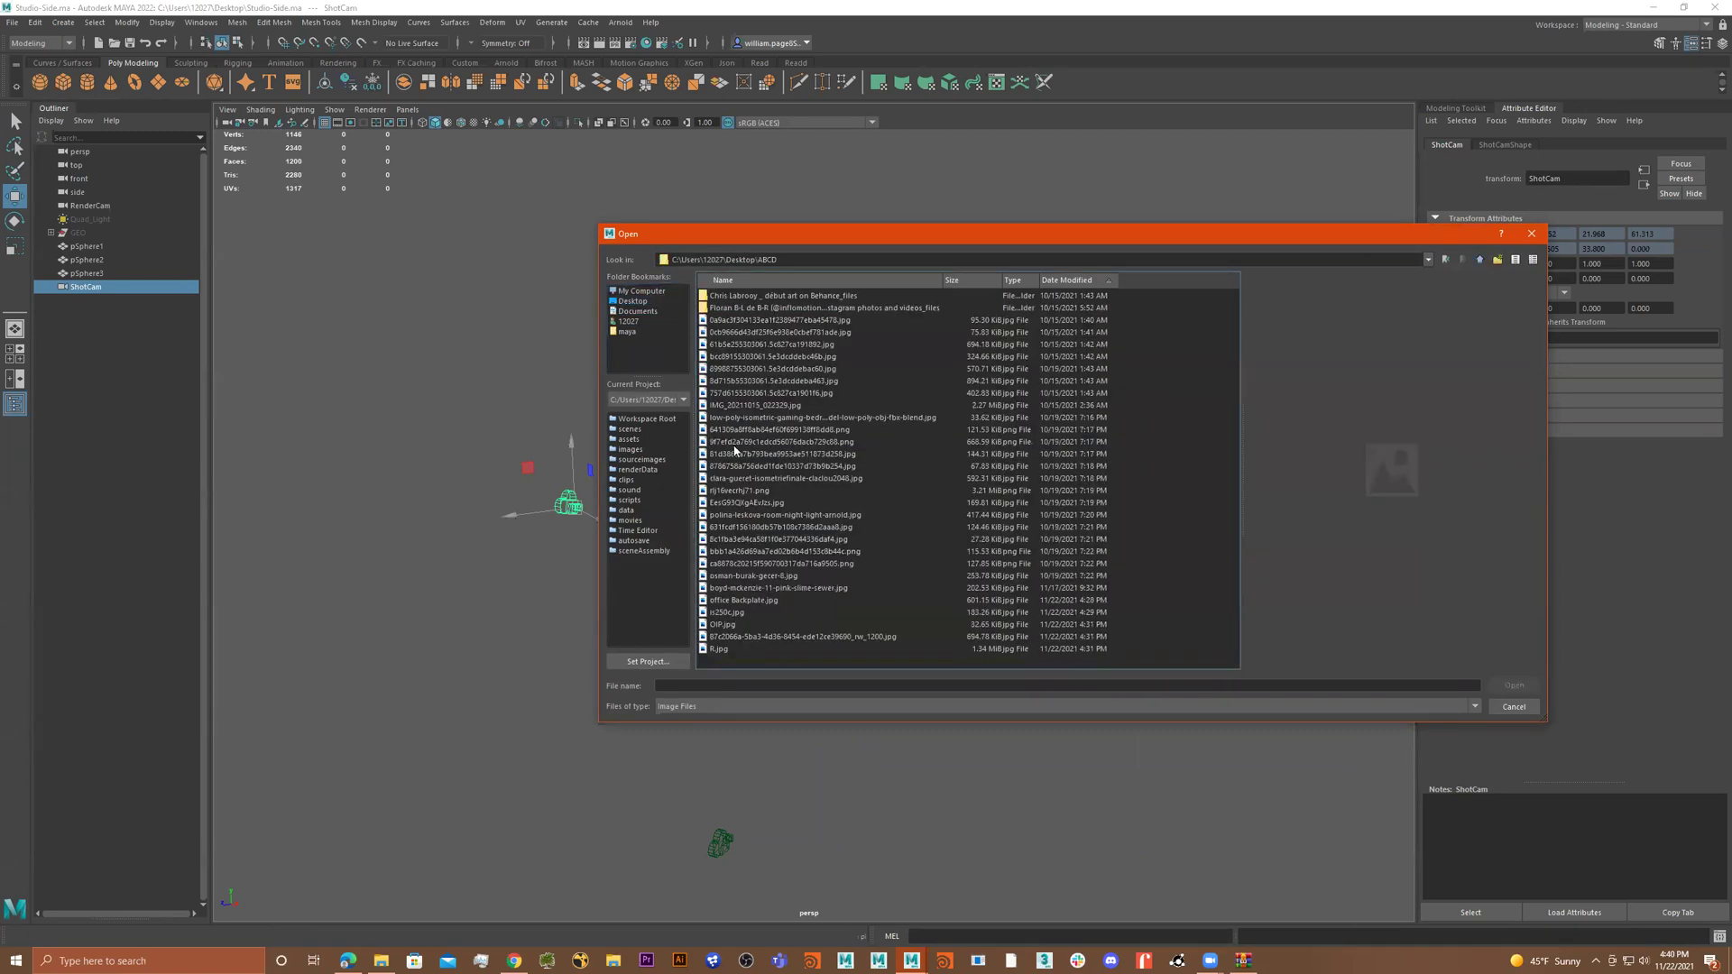
left_click(740, 650)
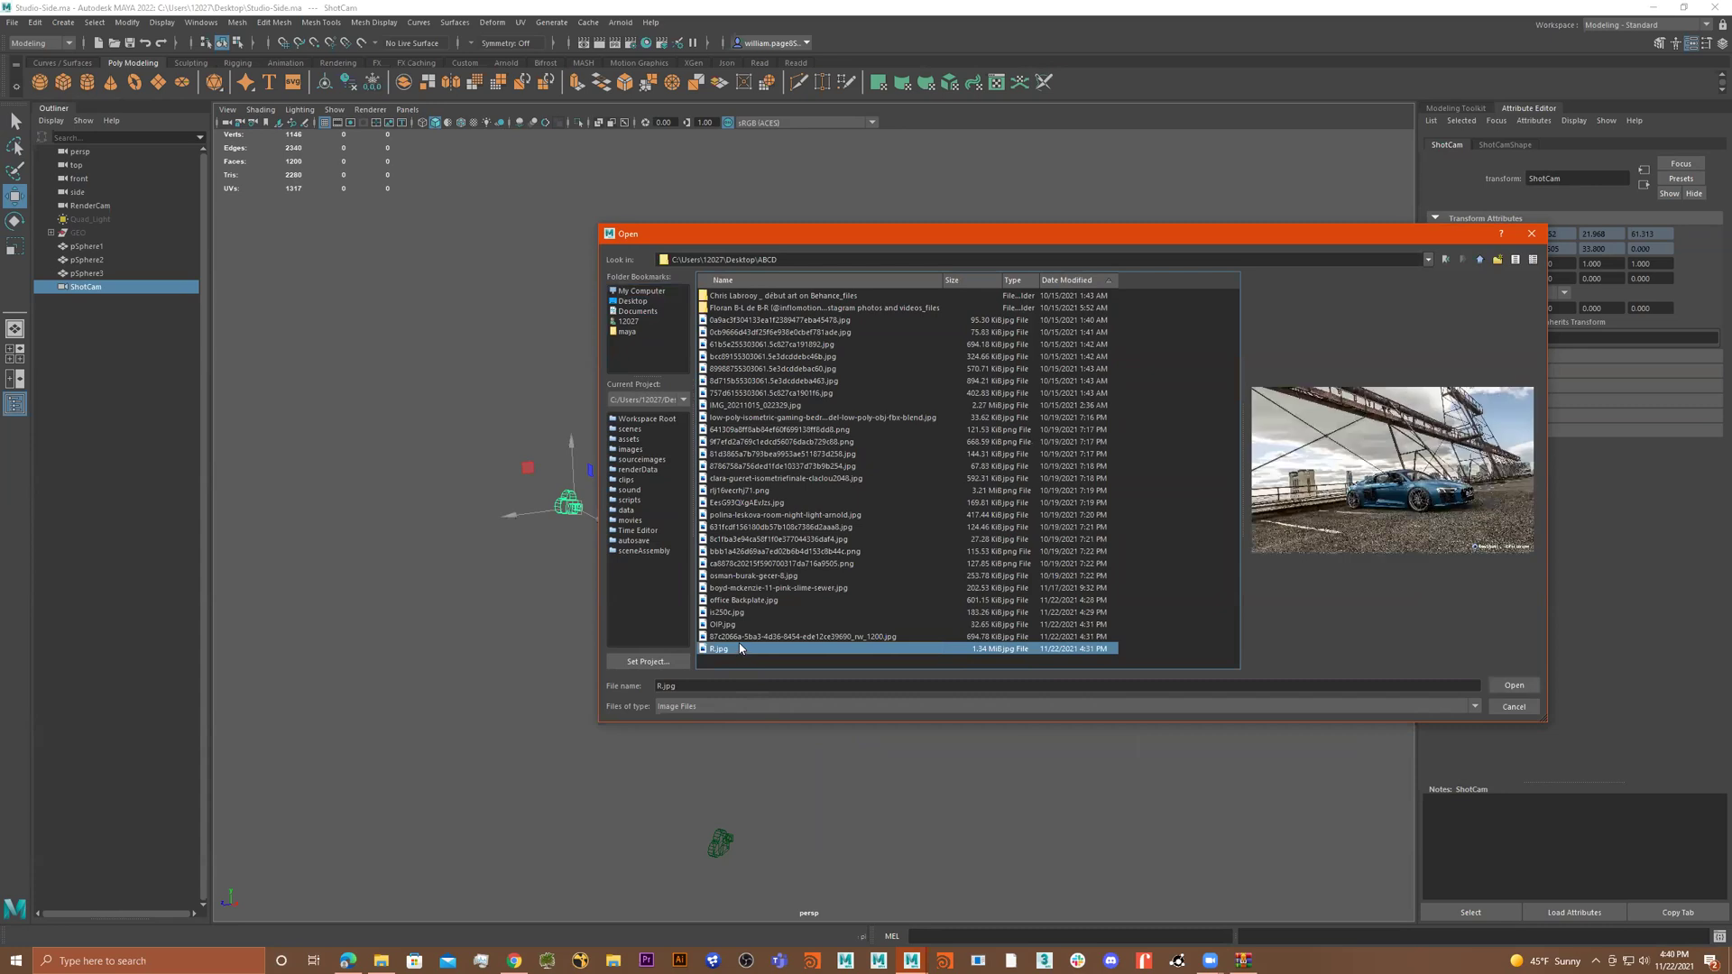
left_click(742, 638)
left_click(747, 626)
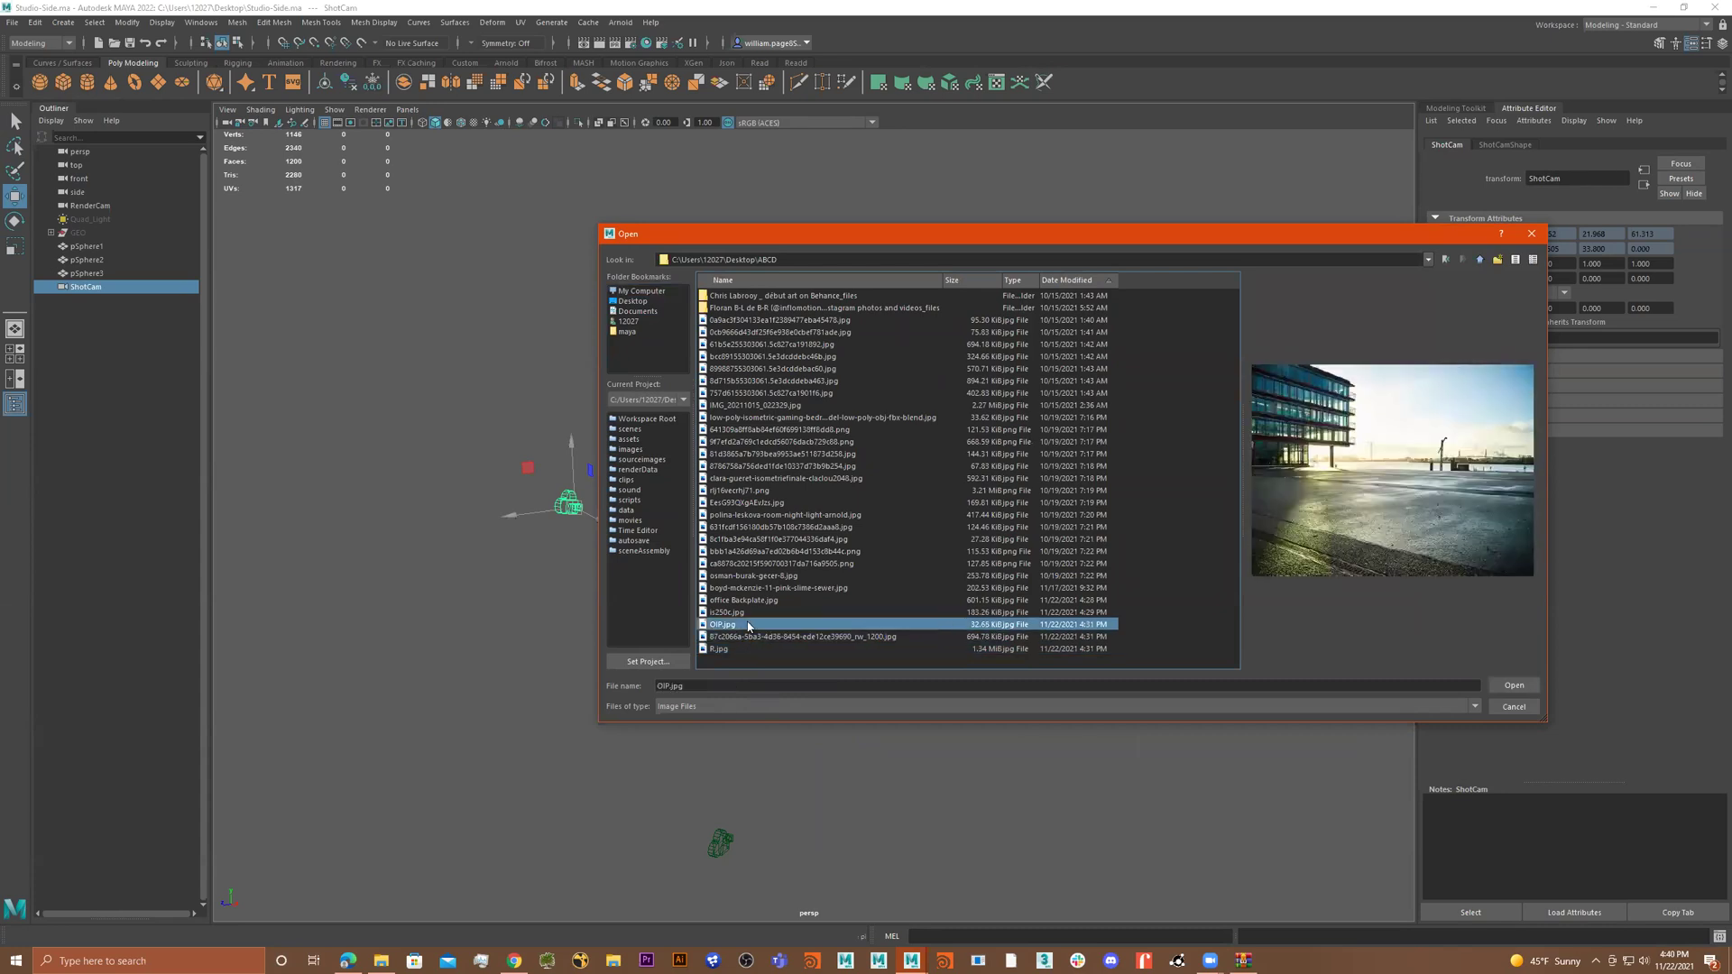
left_click(750, 613)
left_click(781, 604)
double_click(775, 612)
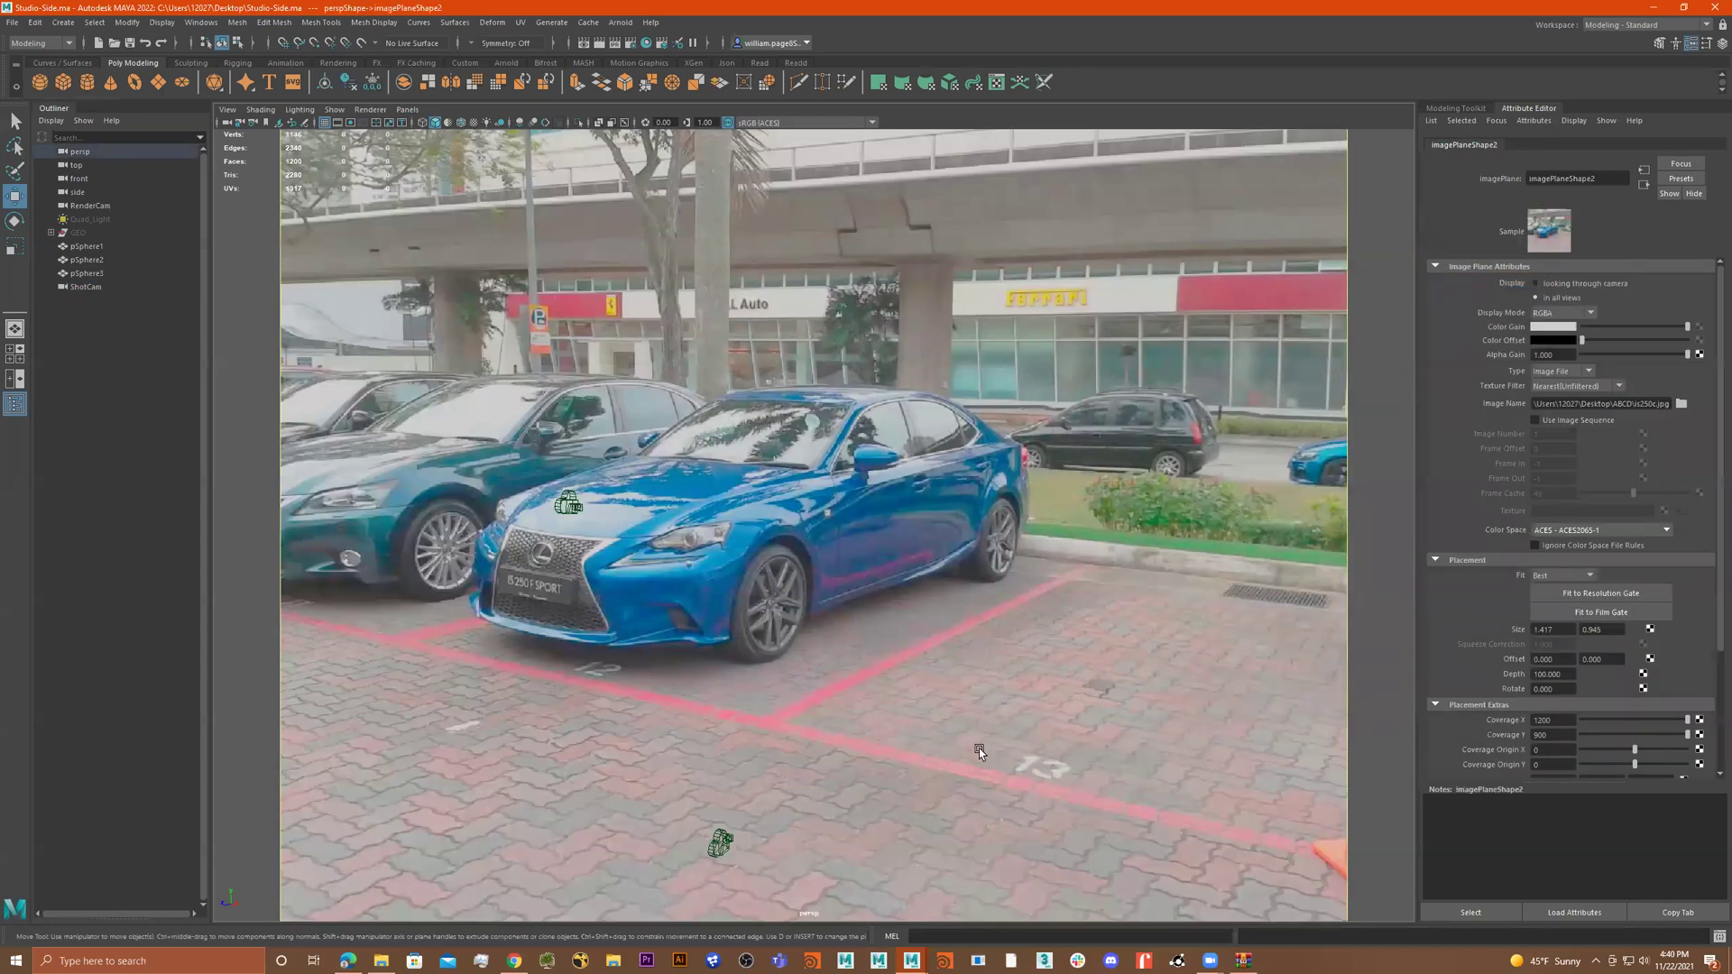
Step: Select pSphere1 and pSphere2 and toggle their visibility off and on again
left_click(106, 273)
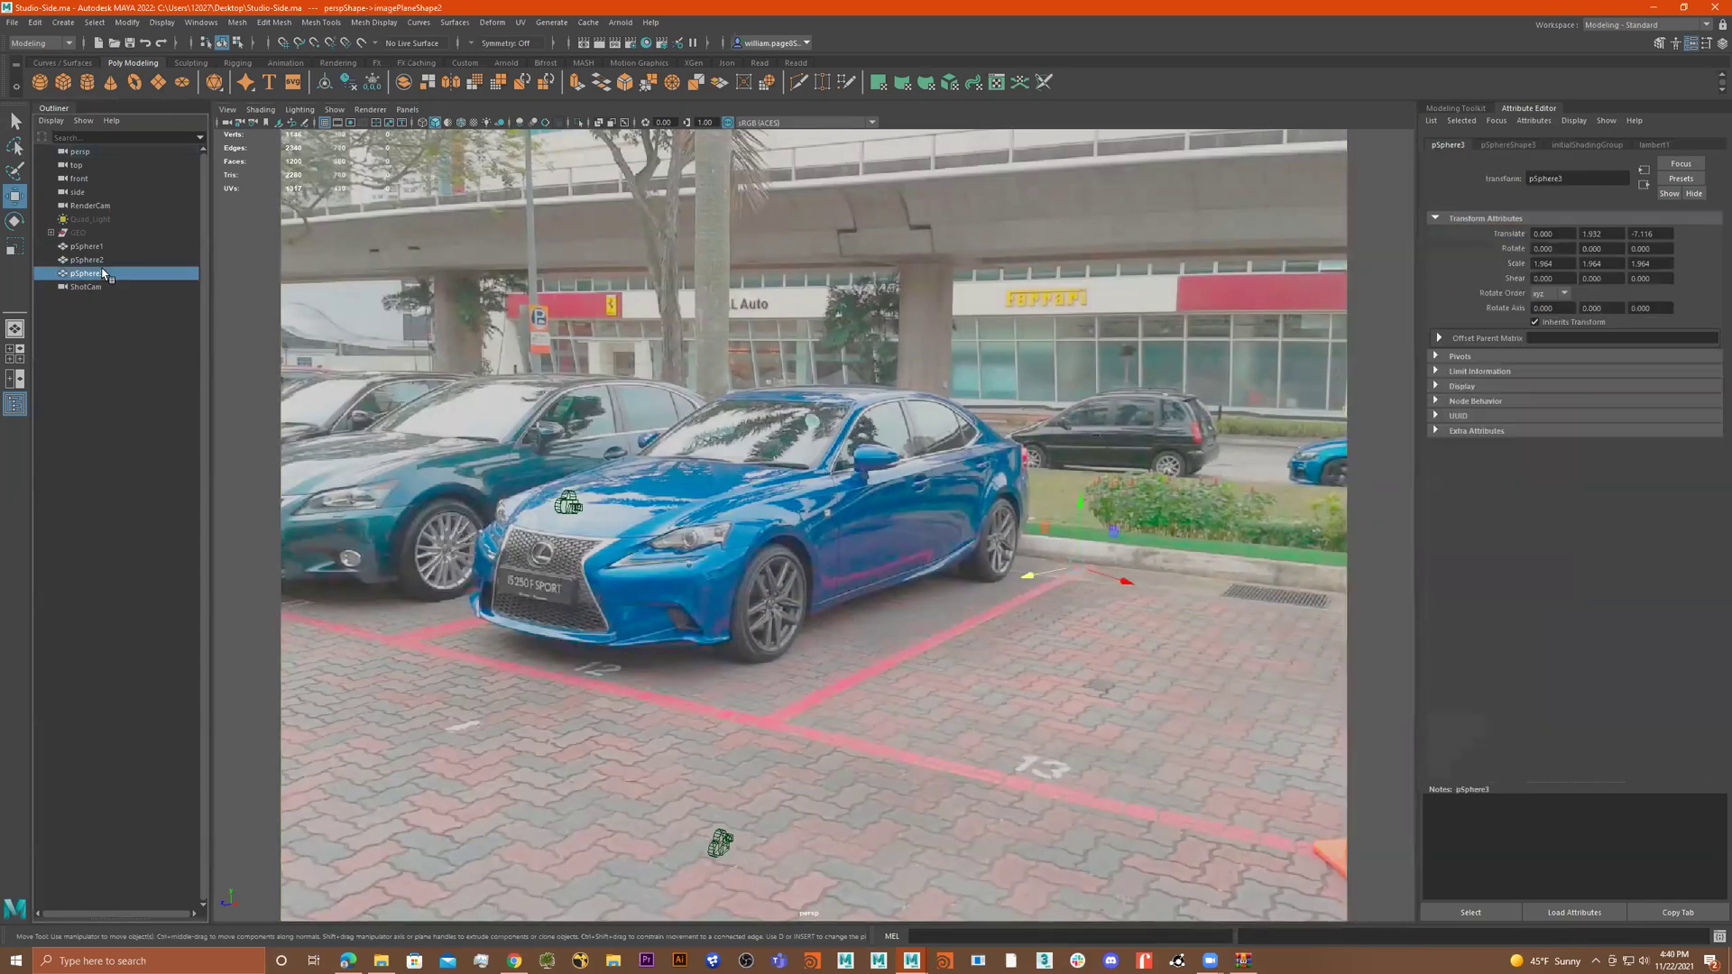
left_click(109, 258)
left_click(109, 247, "ctrl")
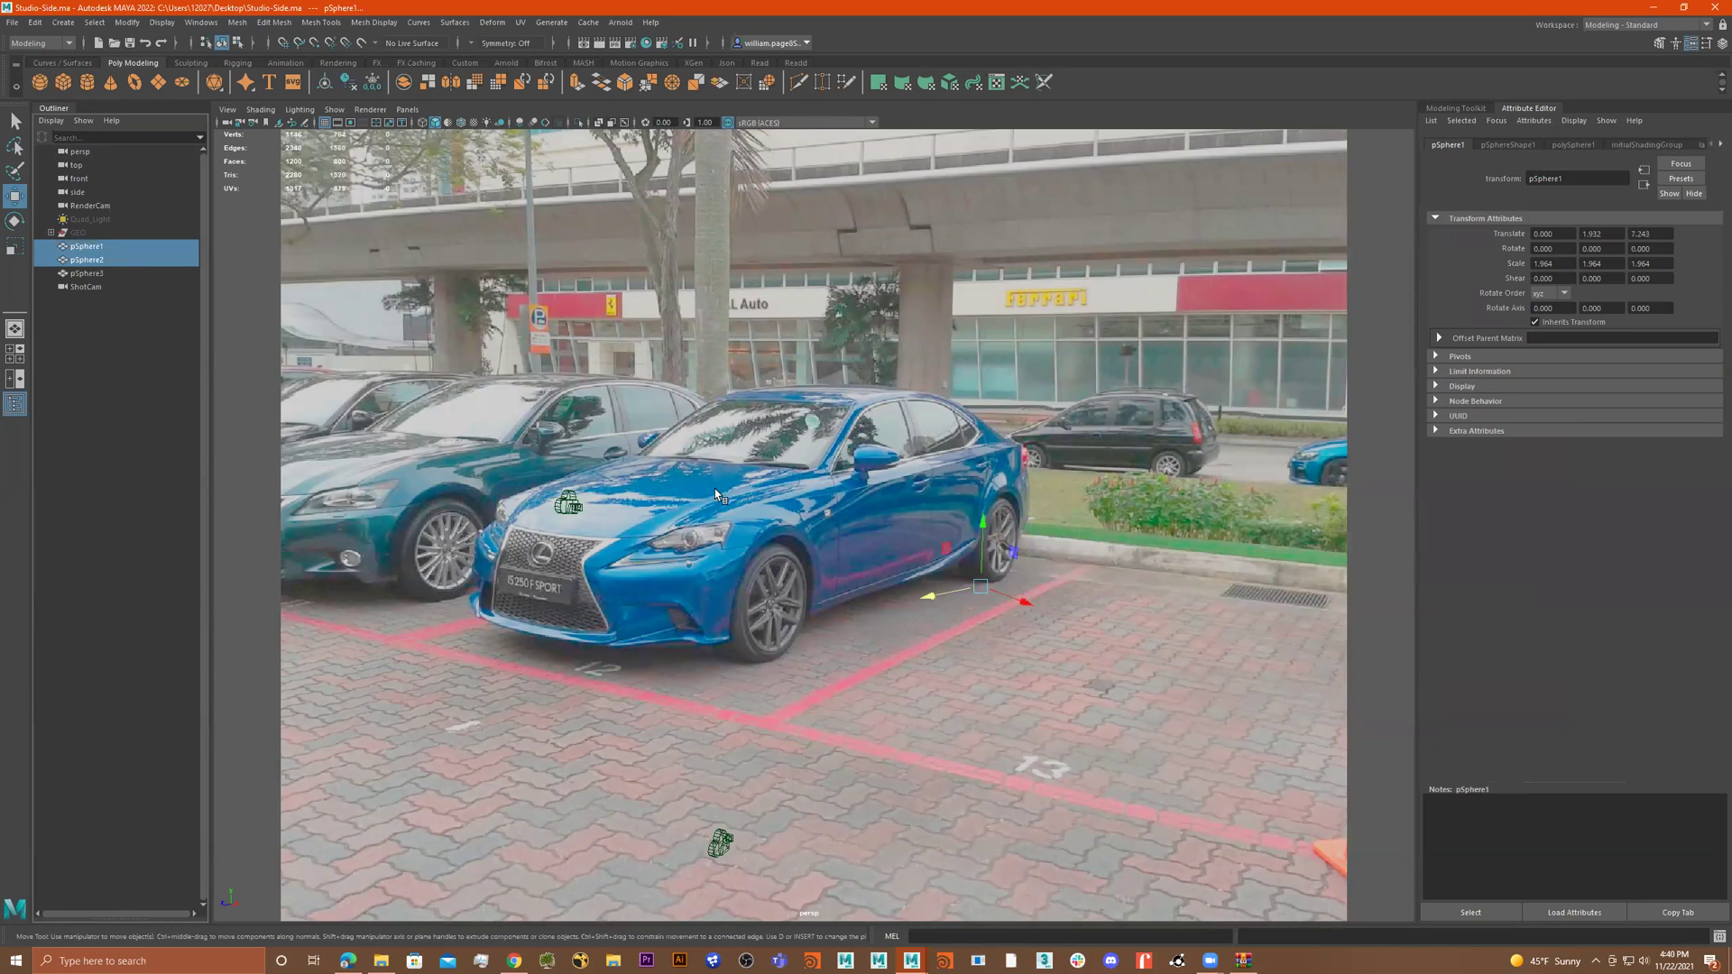
key("h")
key("h")
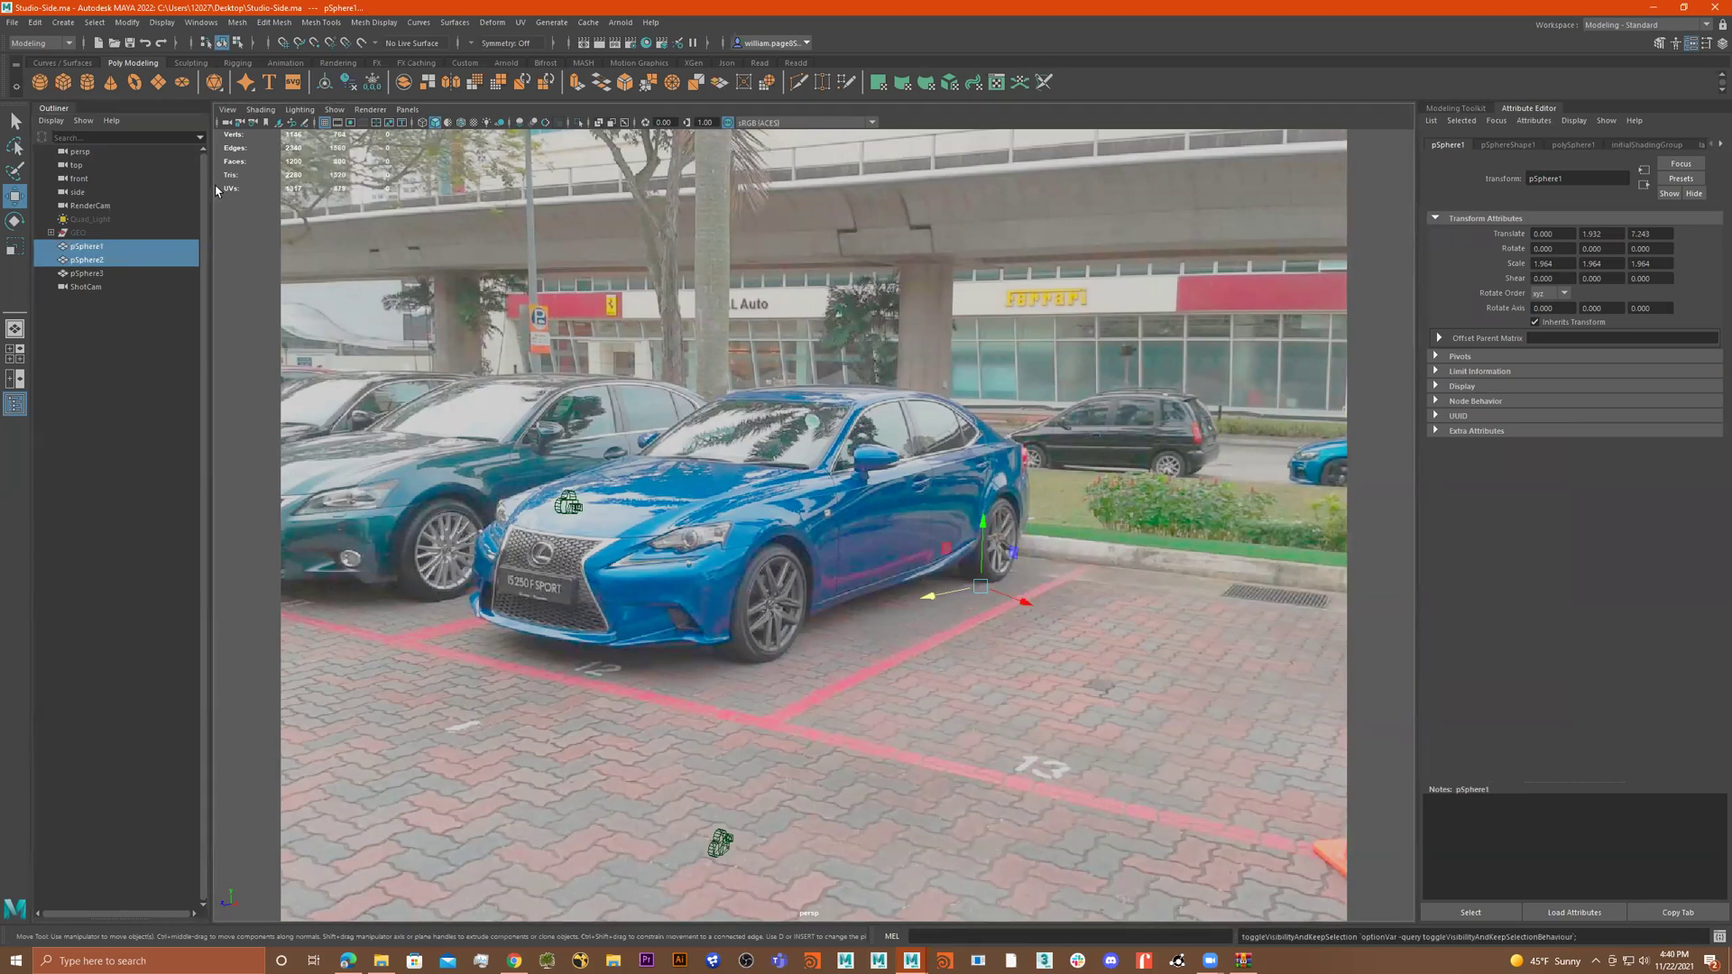
Step: Check the image plane through ShotCam and RenderCam with all three spheres selected, ending on the ShotCam view
left_click(407, 110)
mouse_move(469, 122)
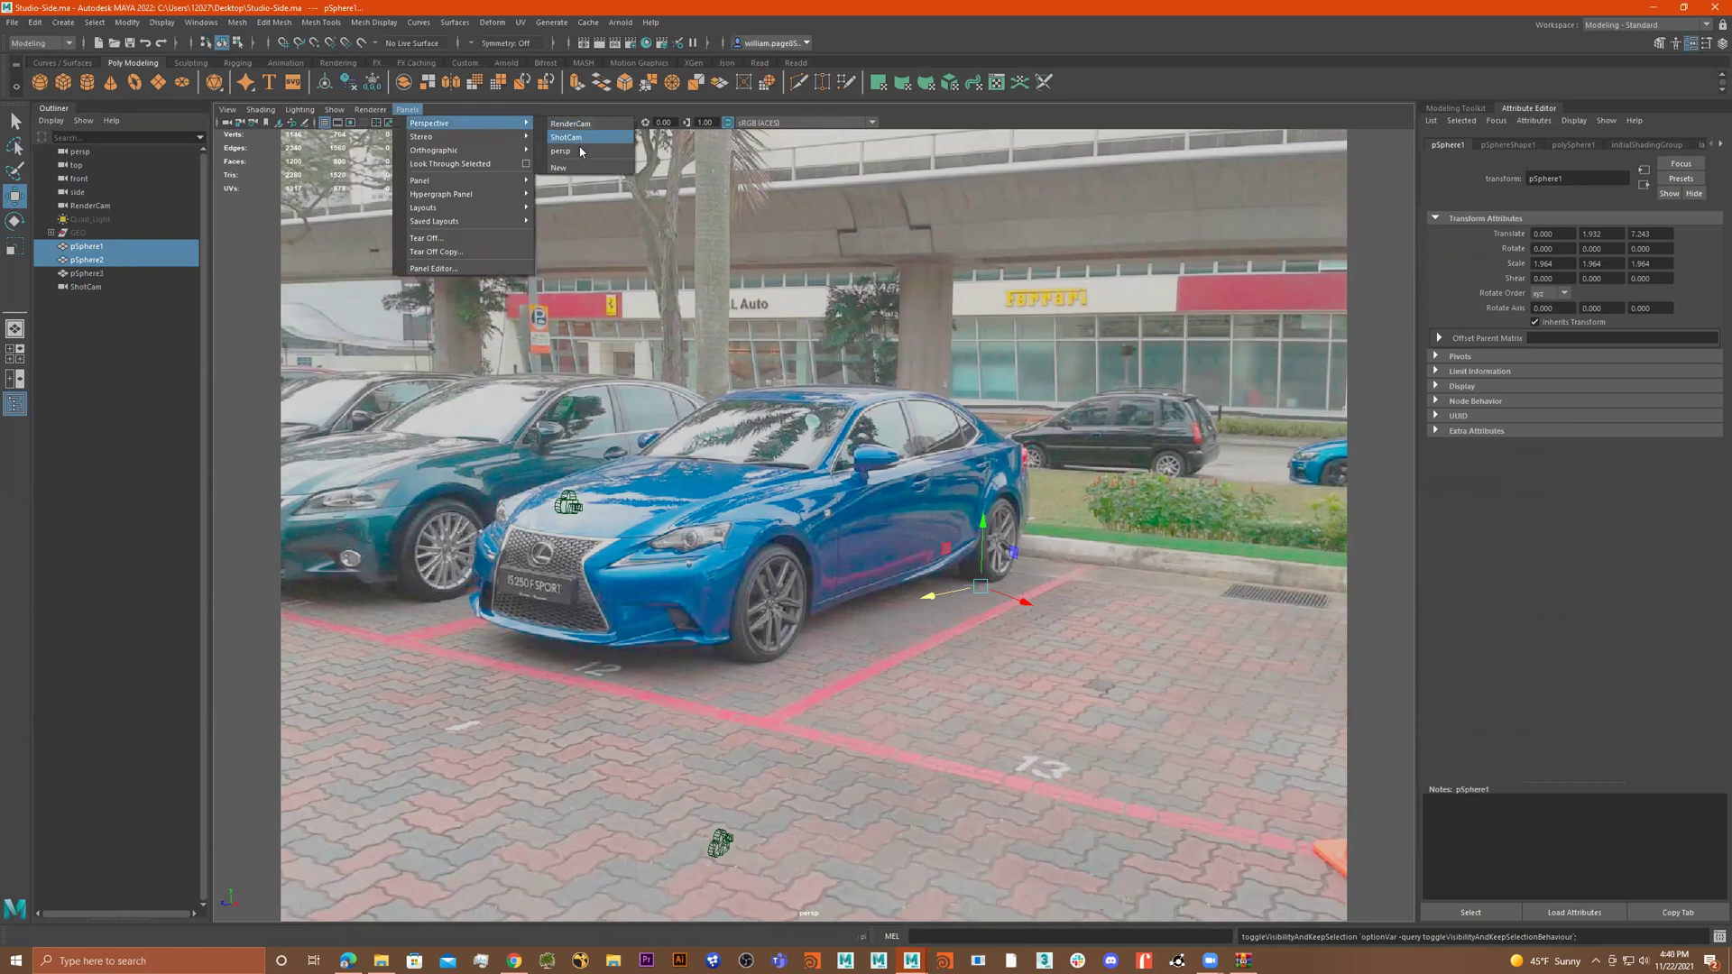
left_click(570, 137)
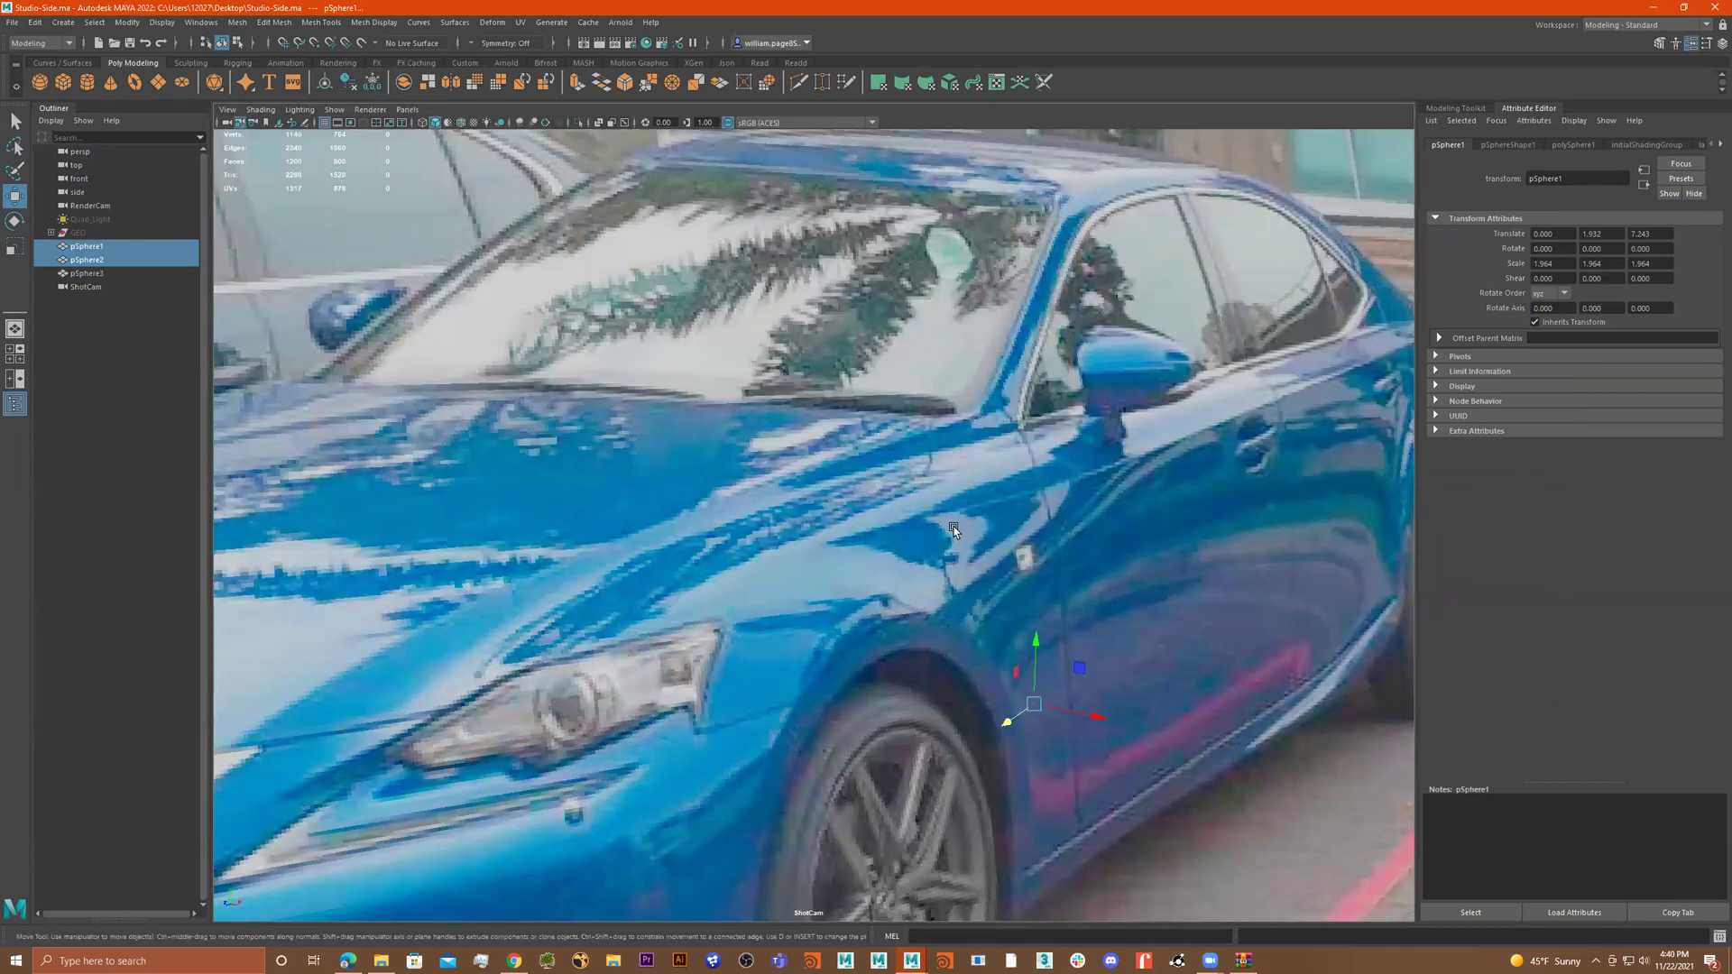
left_click(83, 275)
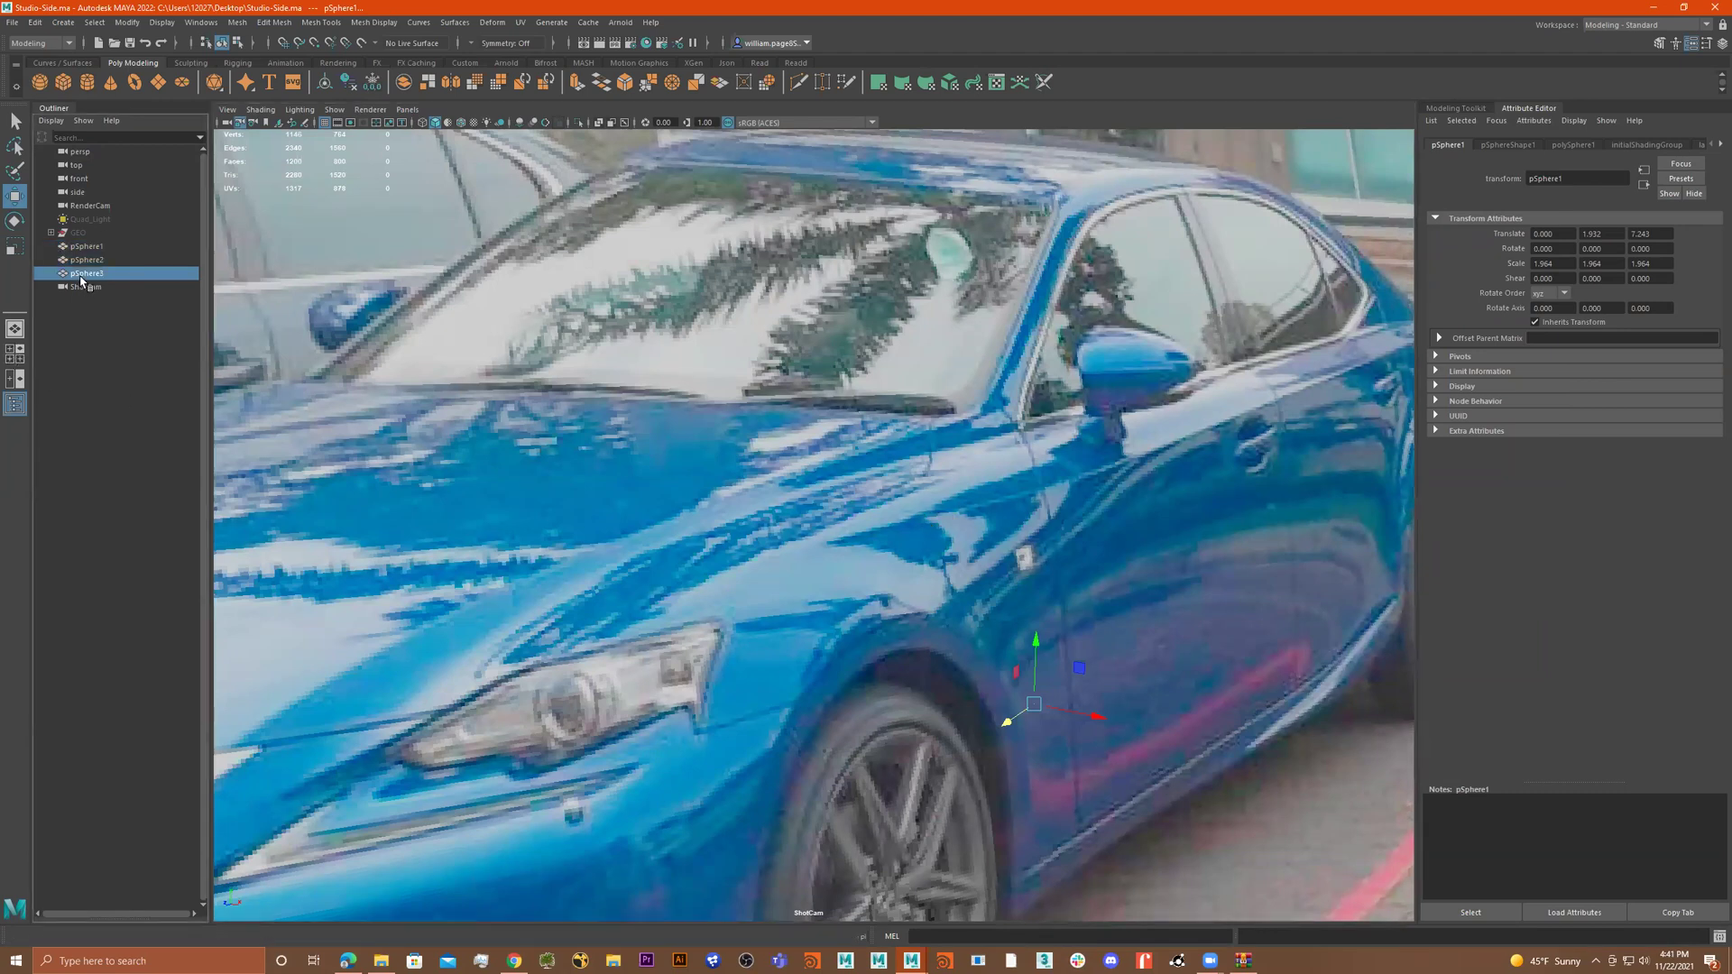
left_click(90, 247, "shift")
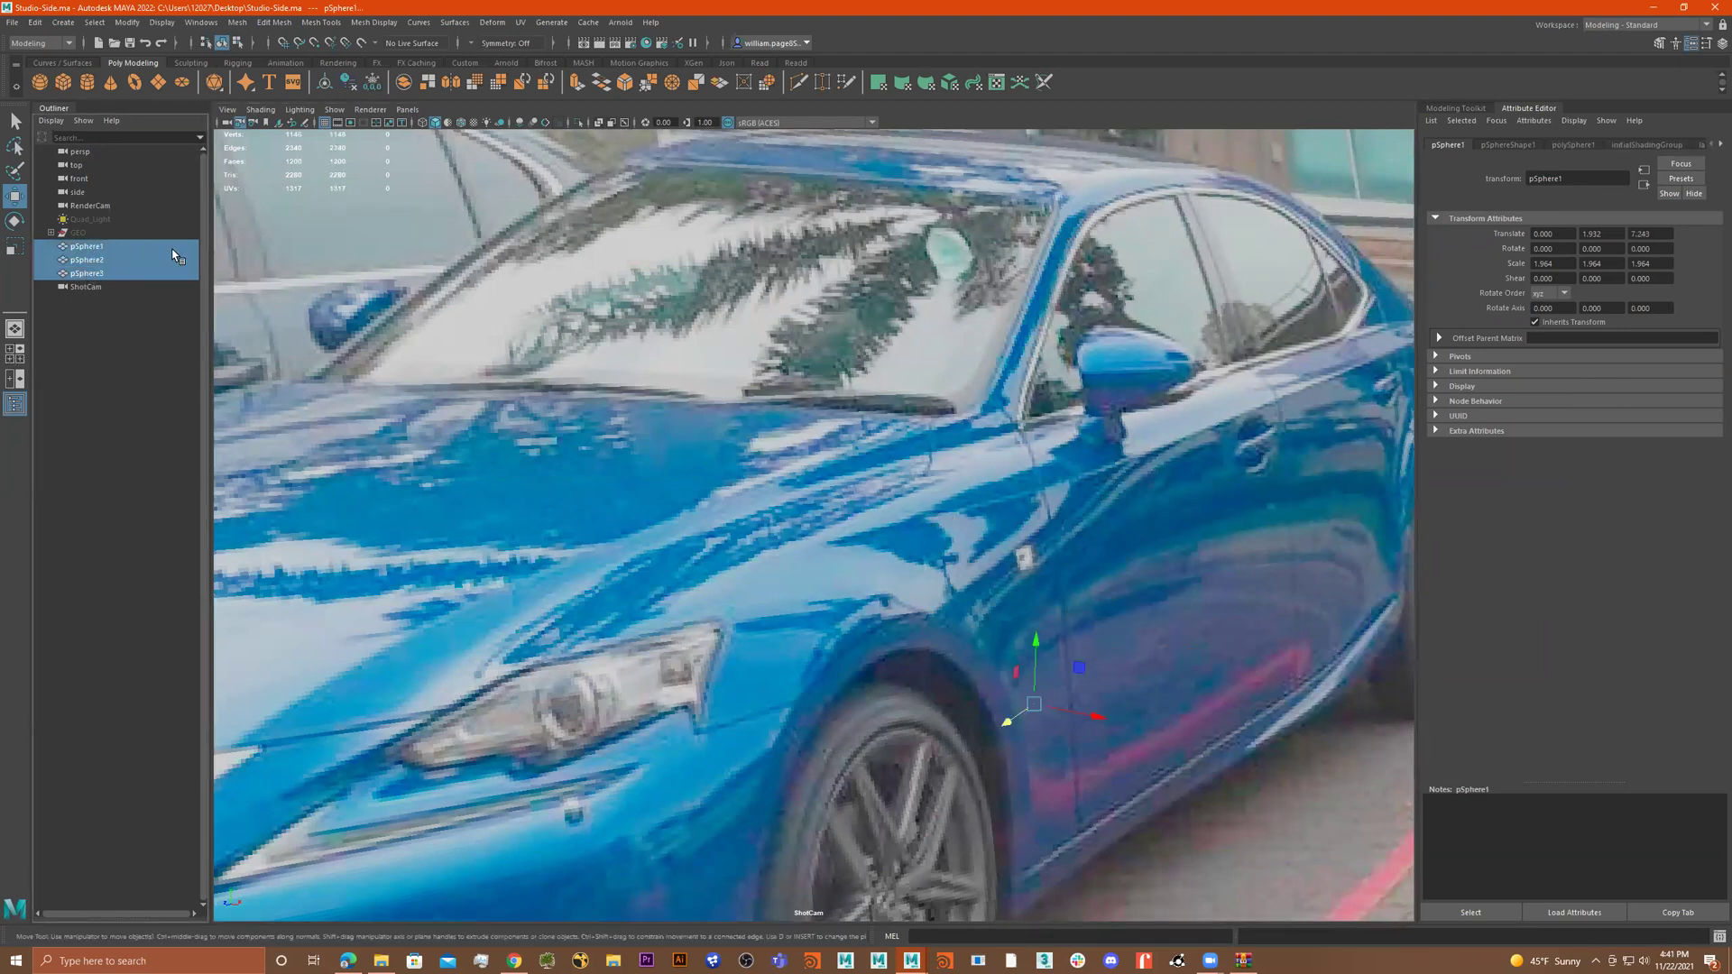
left_click(407, 109)
mouse_move(469, 122)
left_click(586, 125)
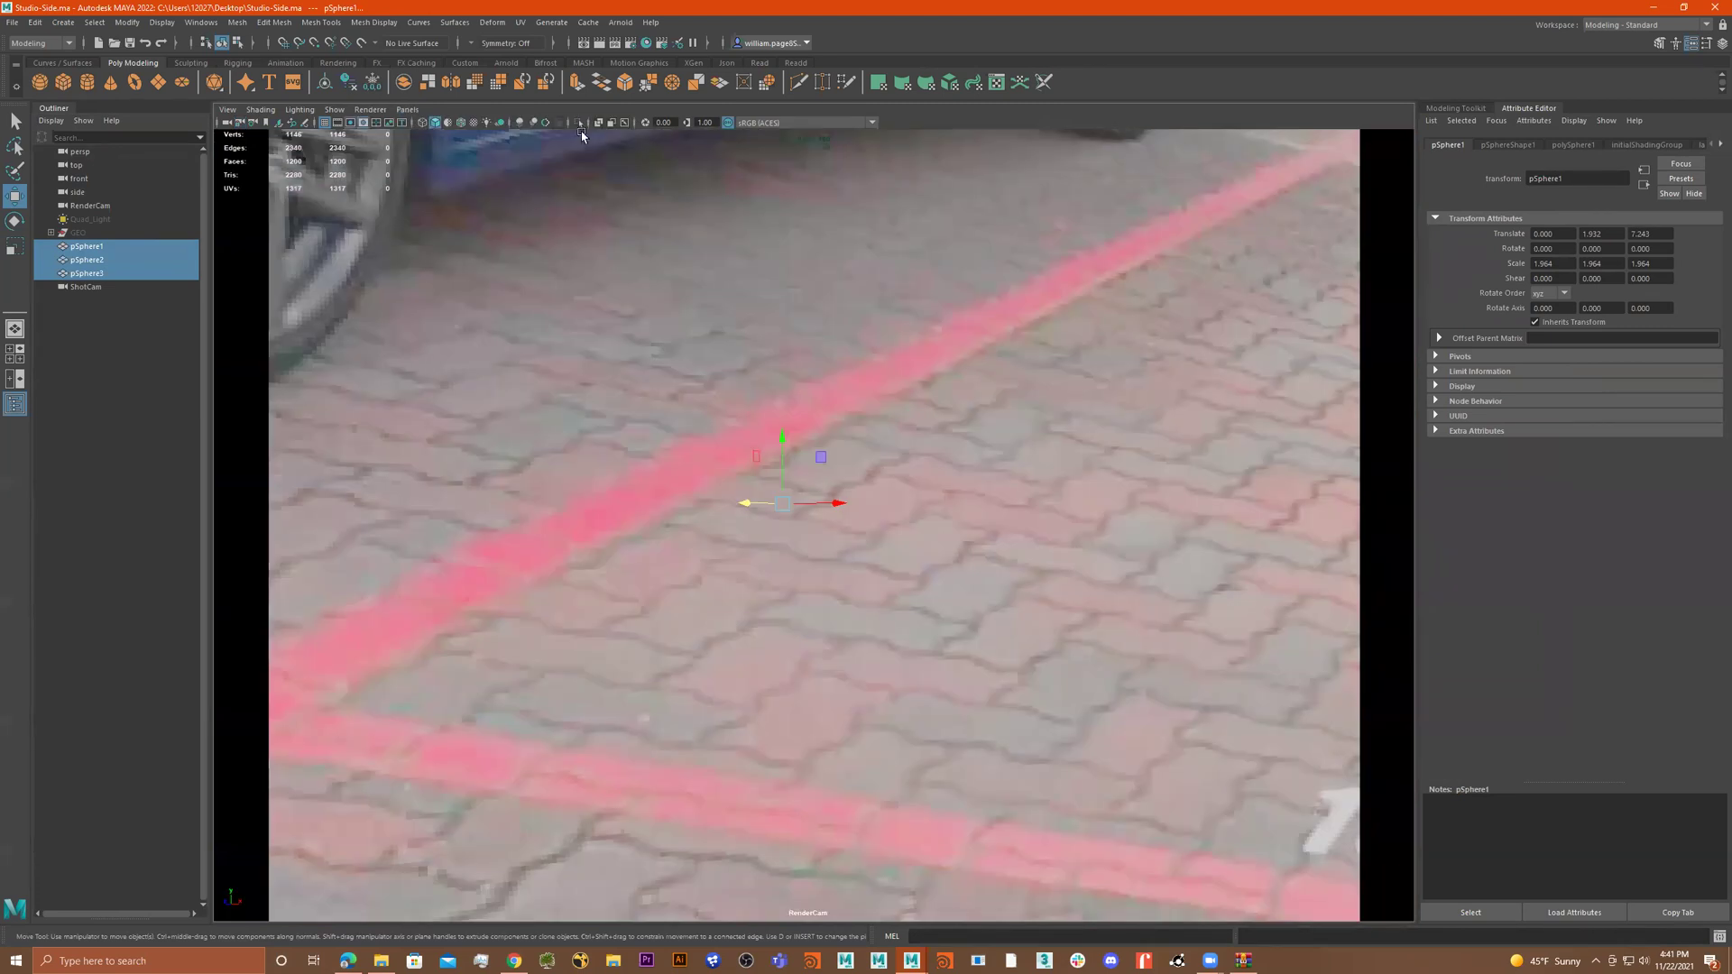
left_click(407, 109)
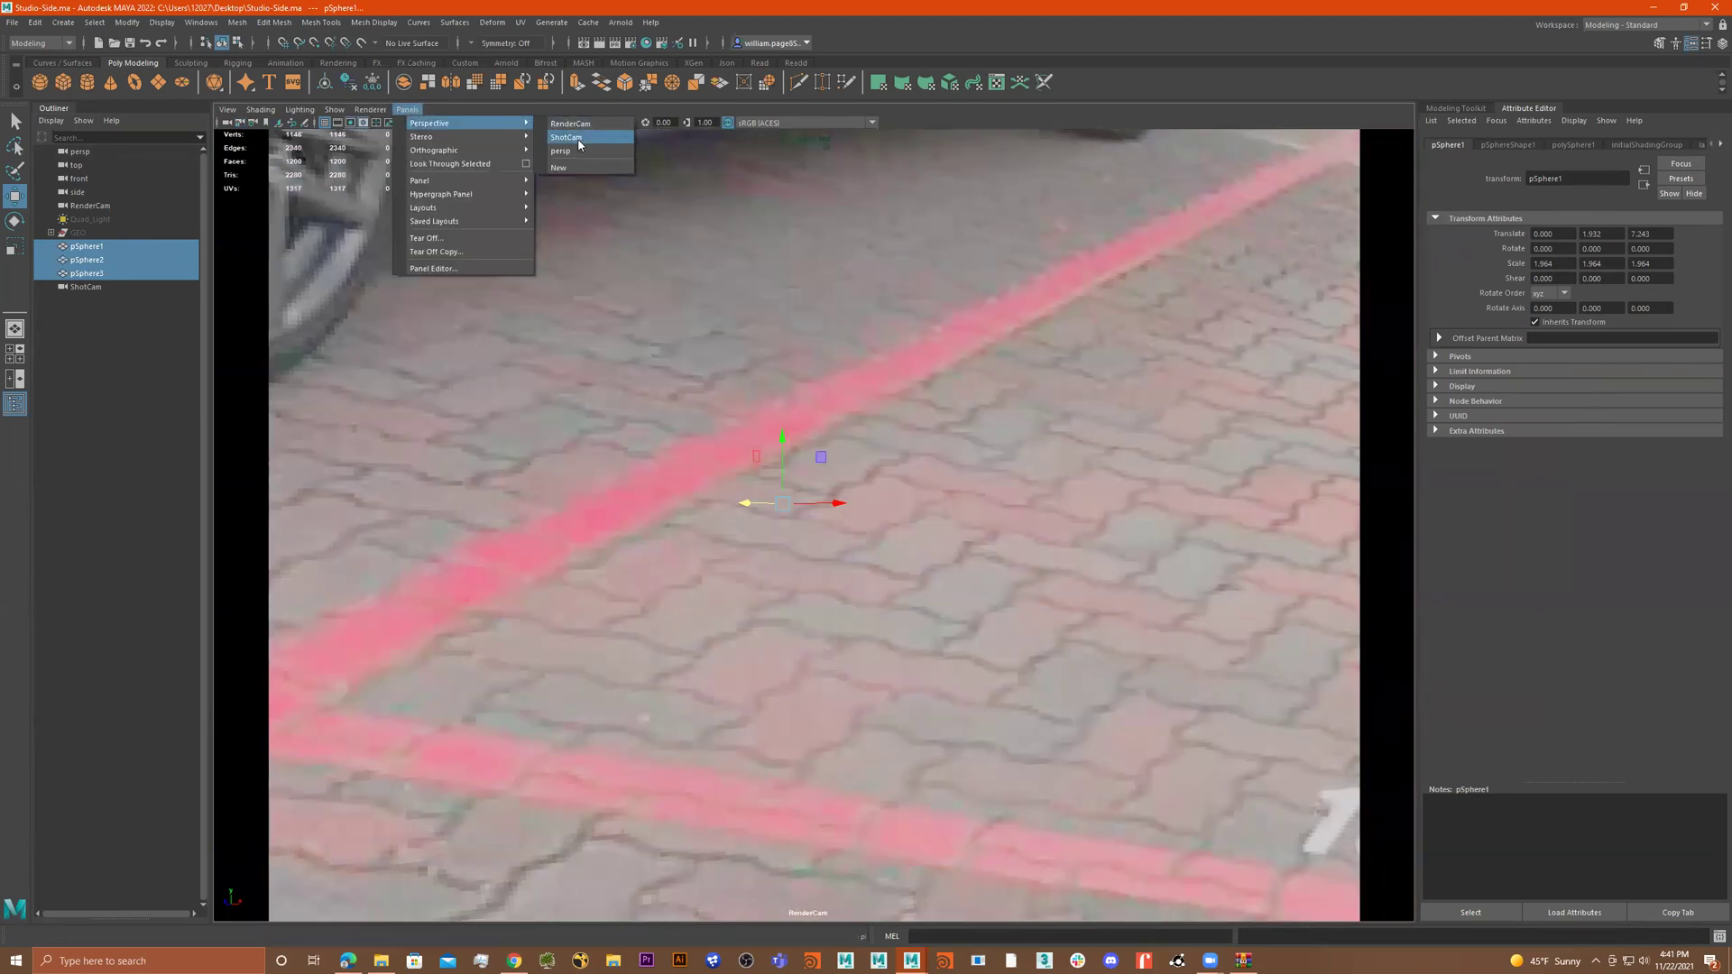
left_click(577, 142)
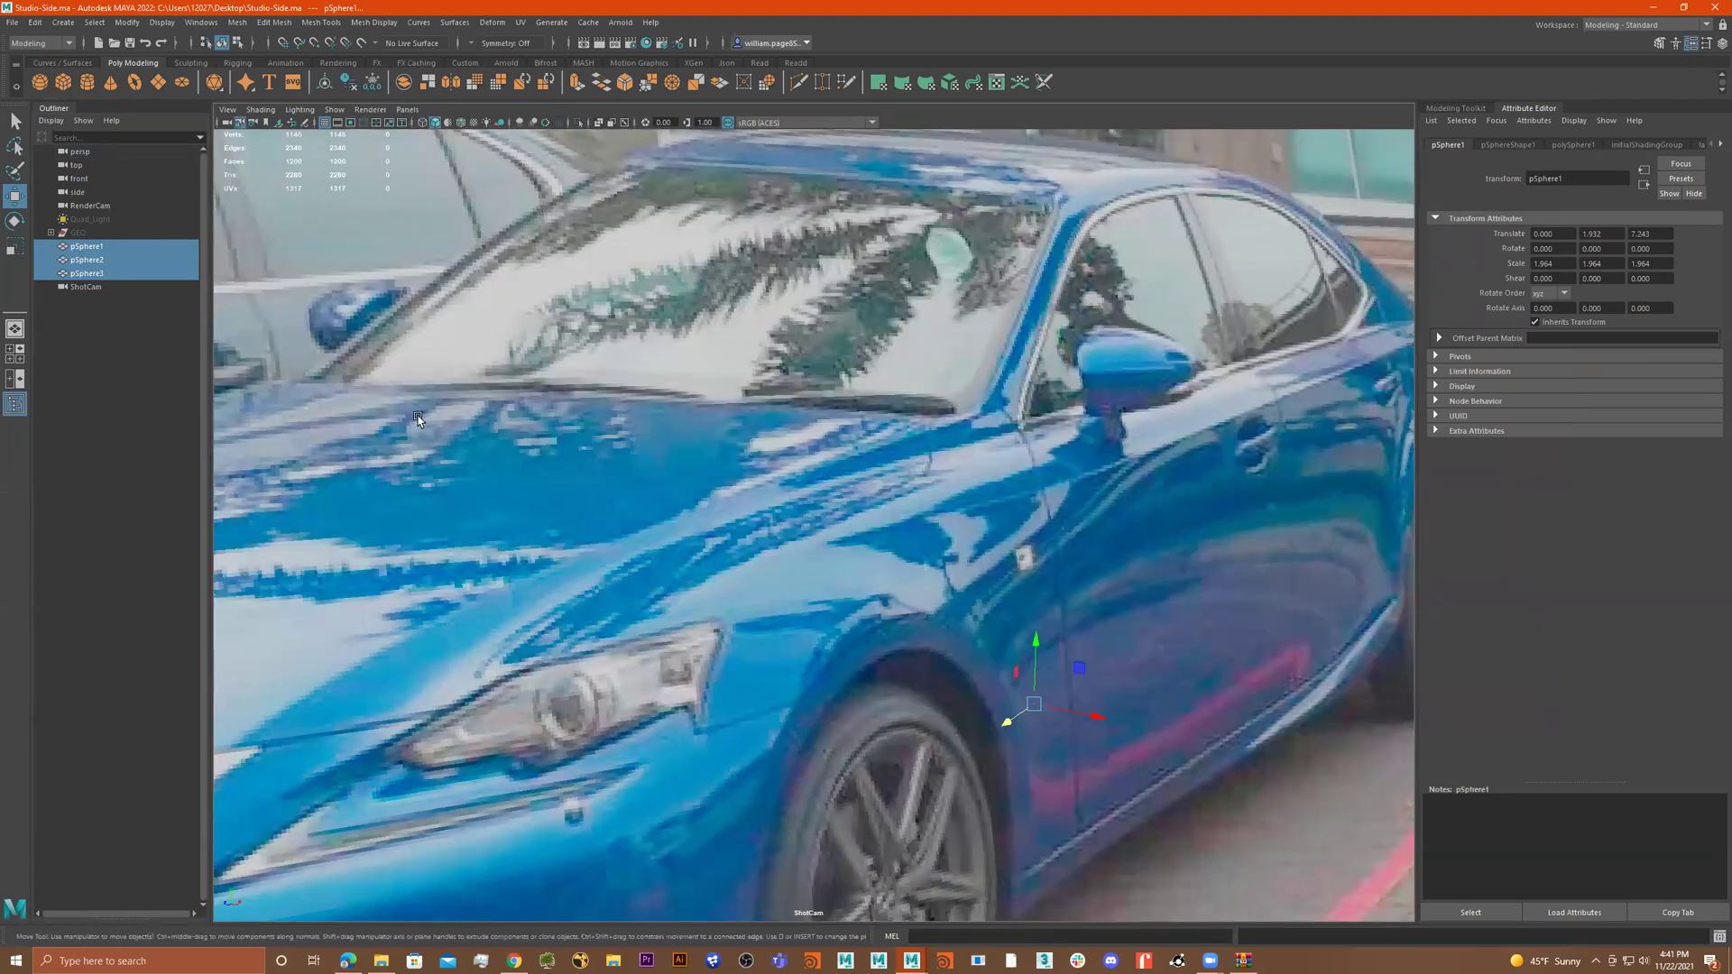
Step: Select ShotCam and look through it, then return the viewport to the persp camera
left_click(90, 287)
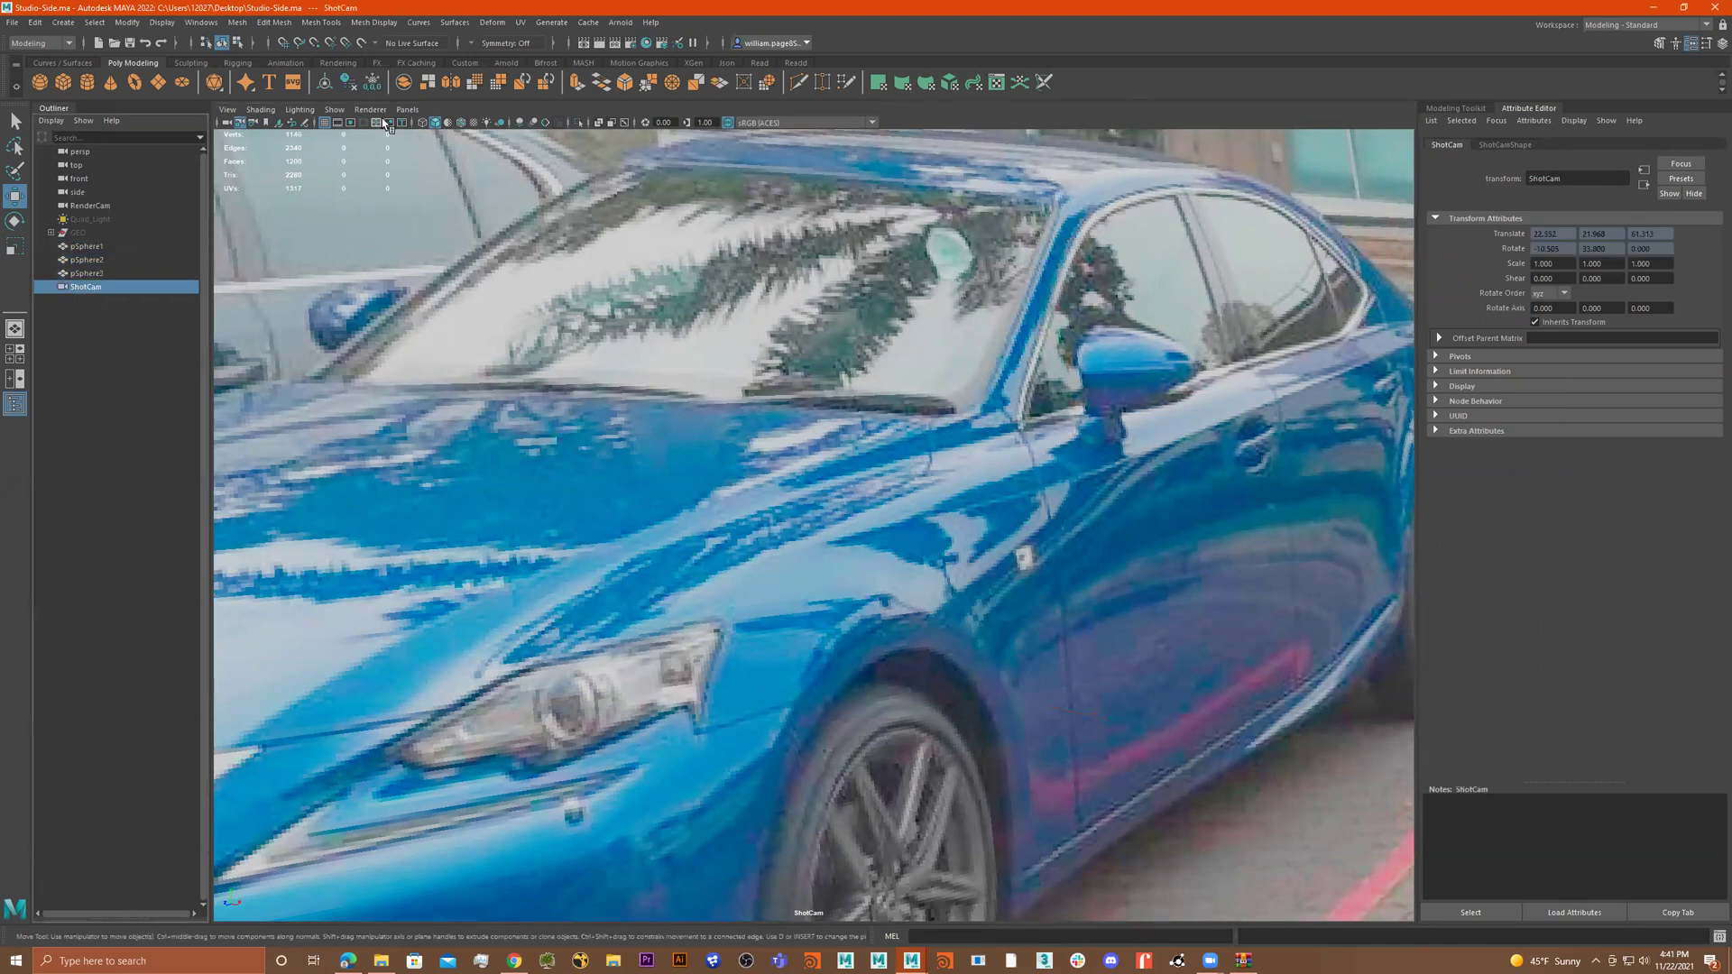
left_click(407, 109)
left_click(439, 164)
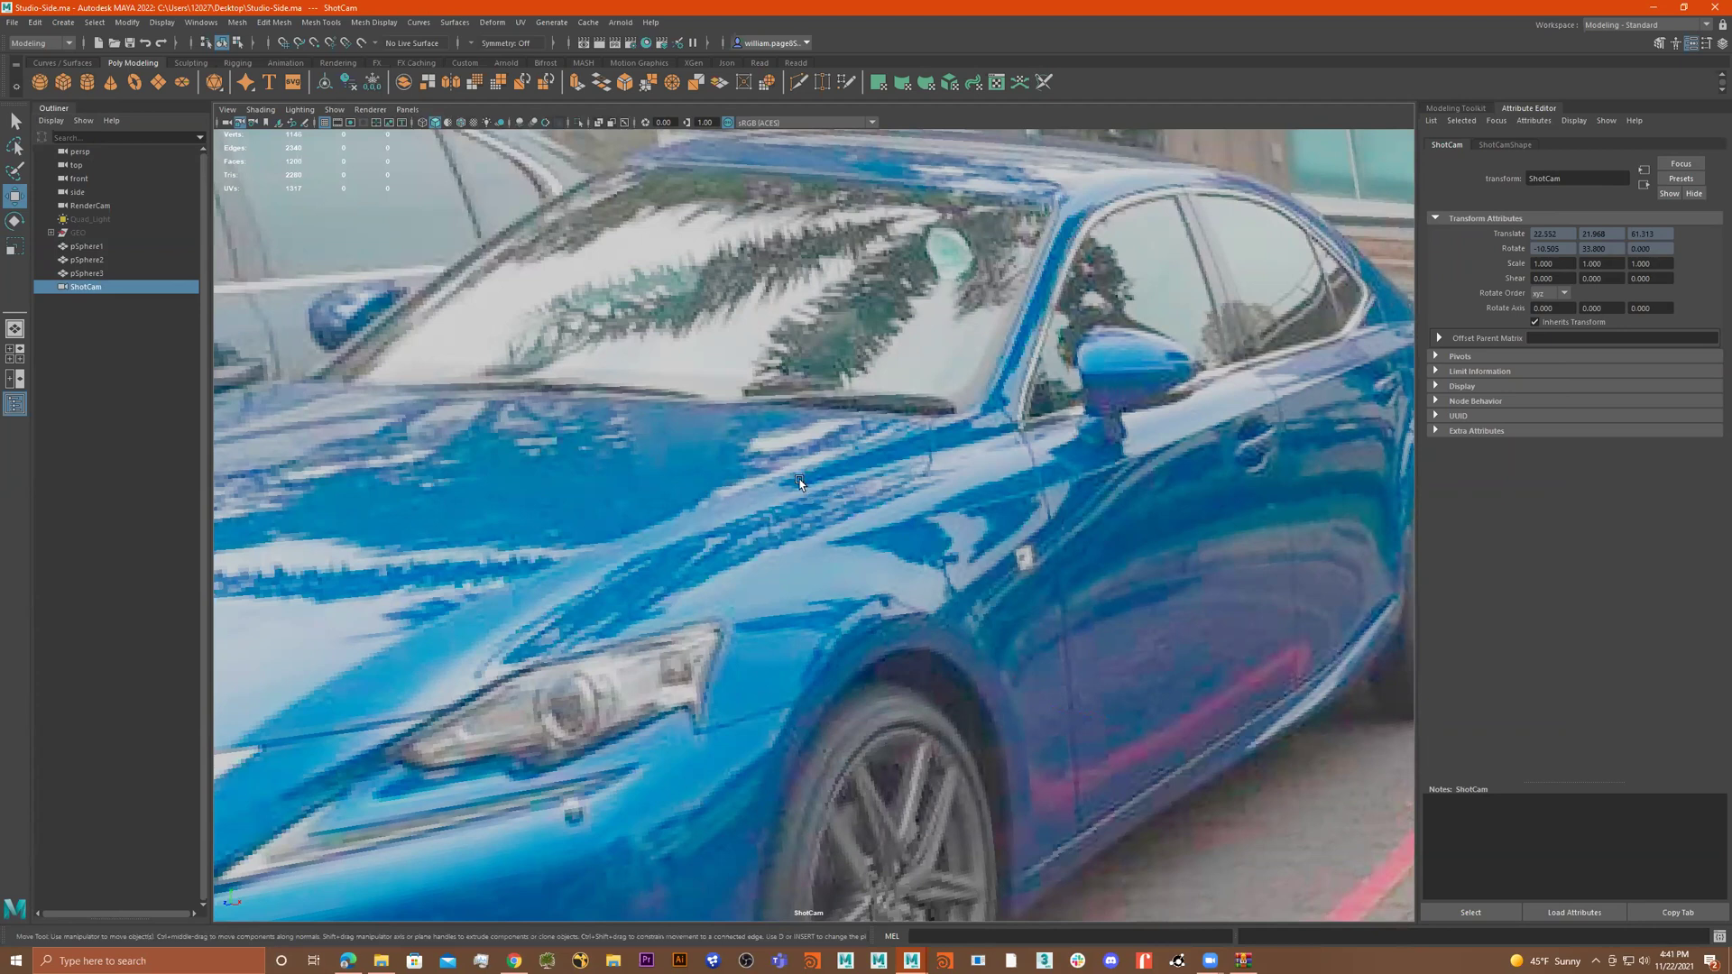
left_click(407, 109)
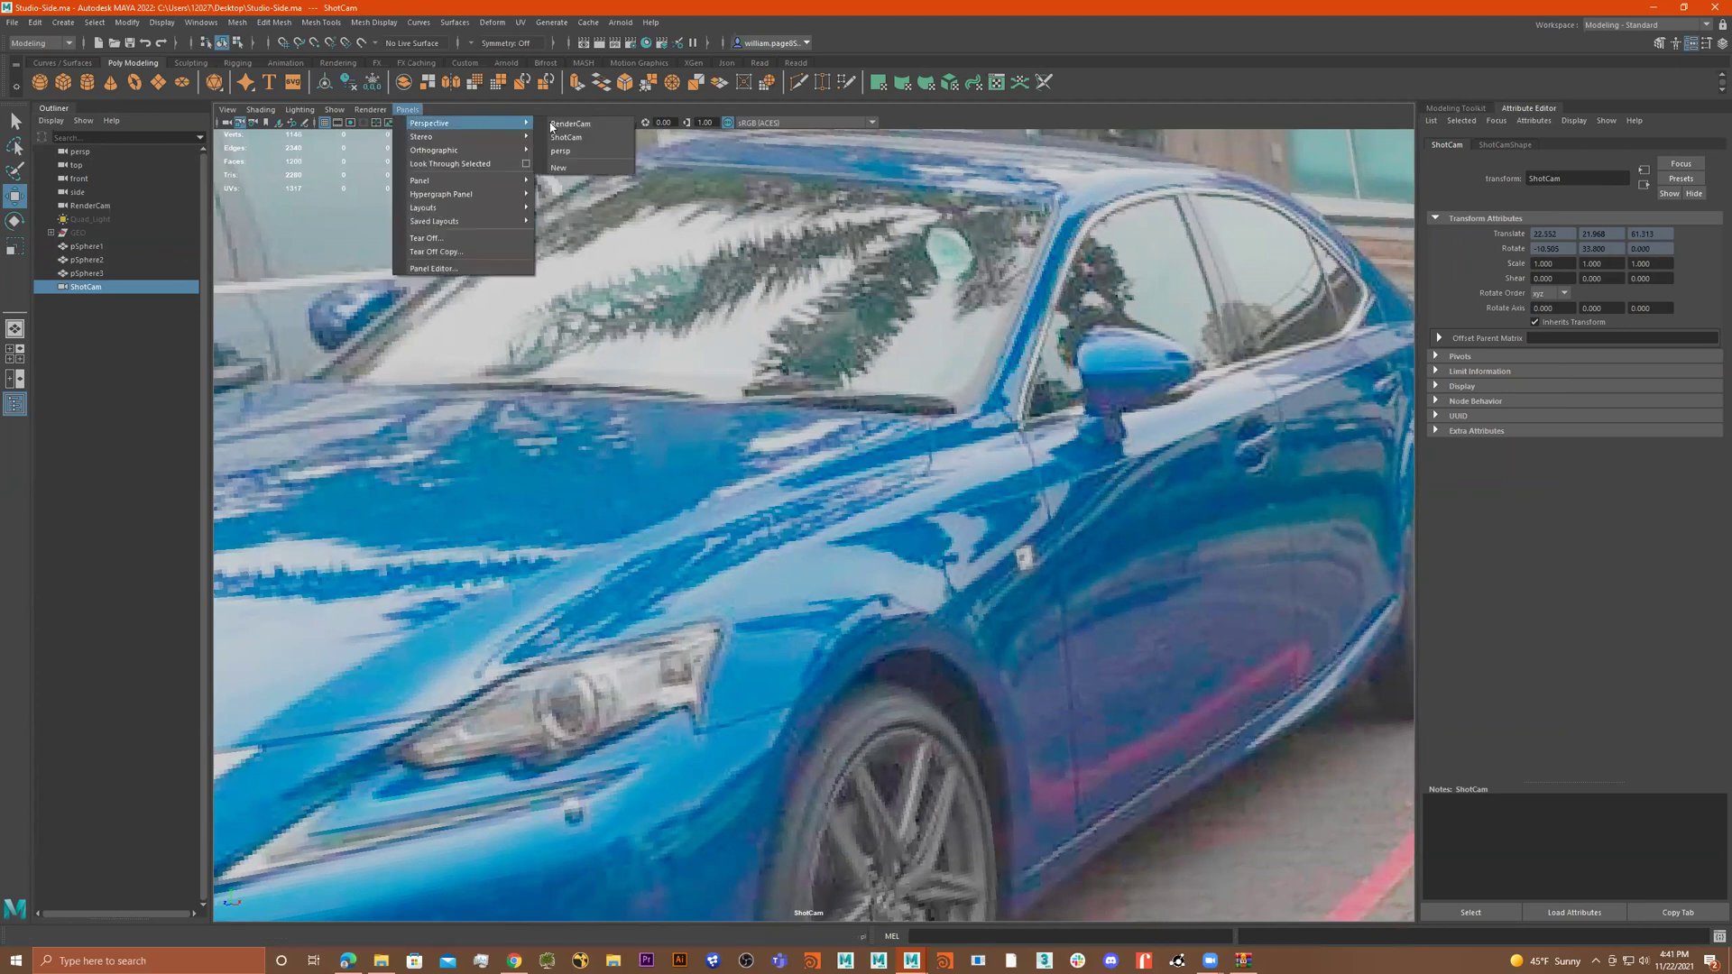
left_click(586, 135)
left_click_drag(800, 330, 784, 361, "alt")
Step: Expand the hidden group that contains the Backdrop and try toggling the Backdrop's visibility
left_click(117, 273)
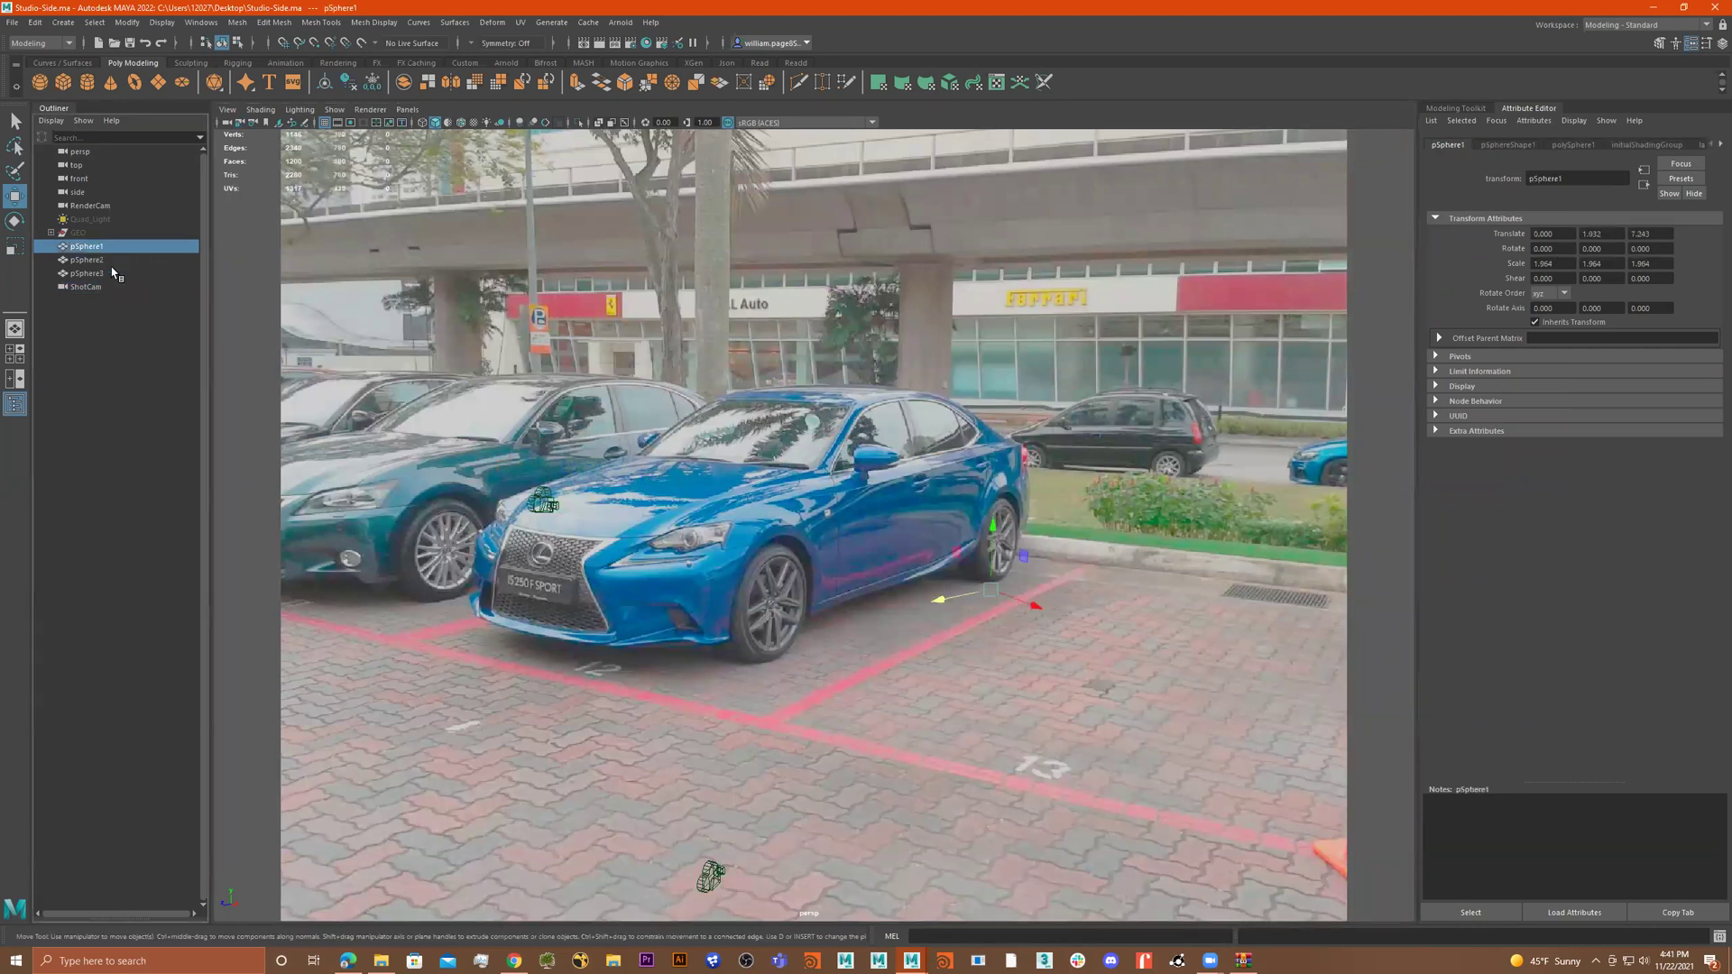
left_click(52, 233)
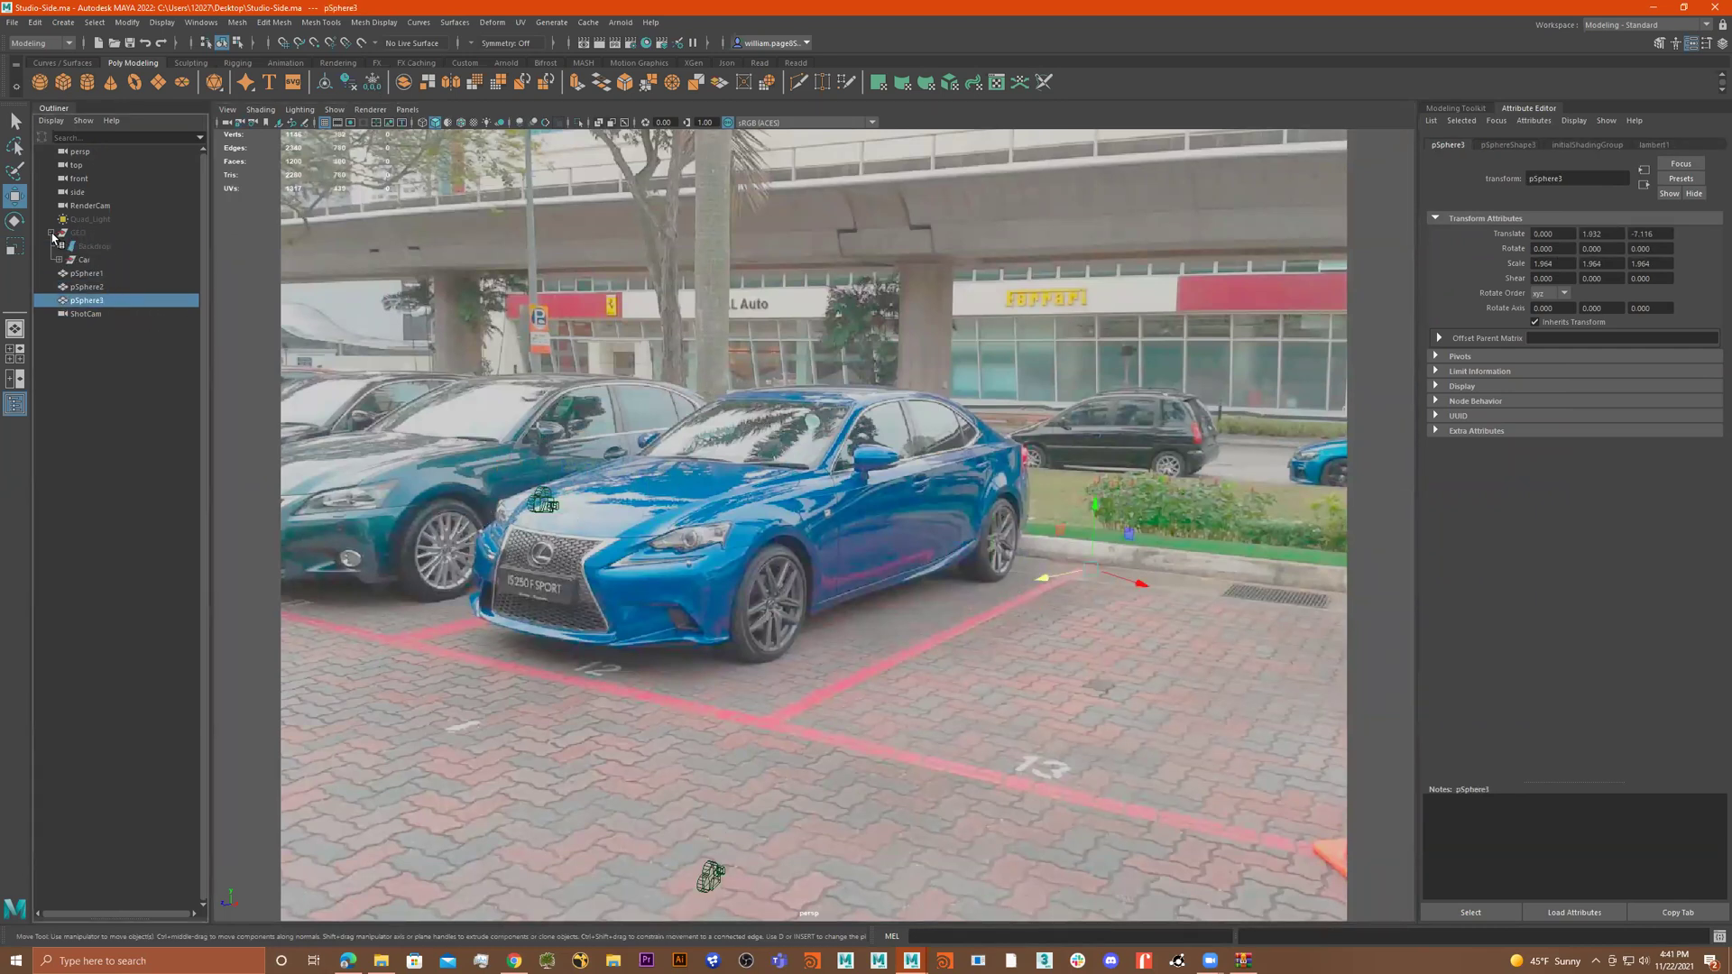
left_click(94, 246)
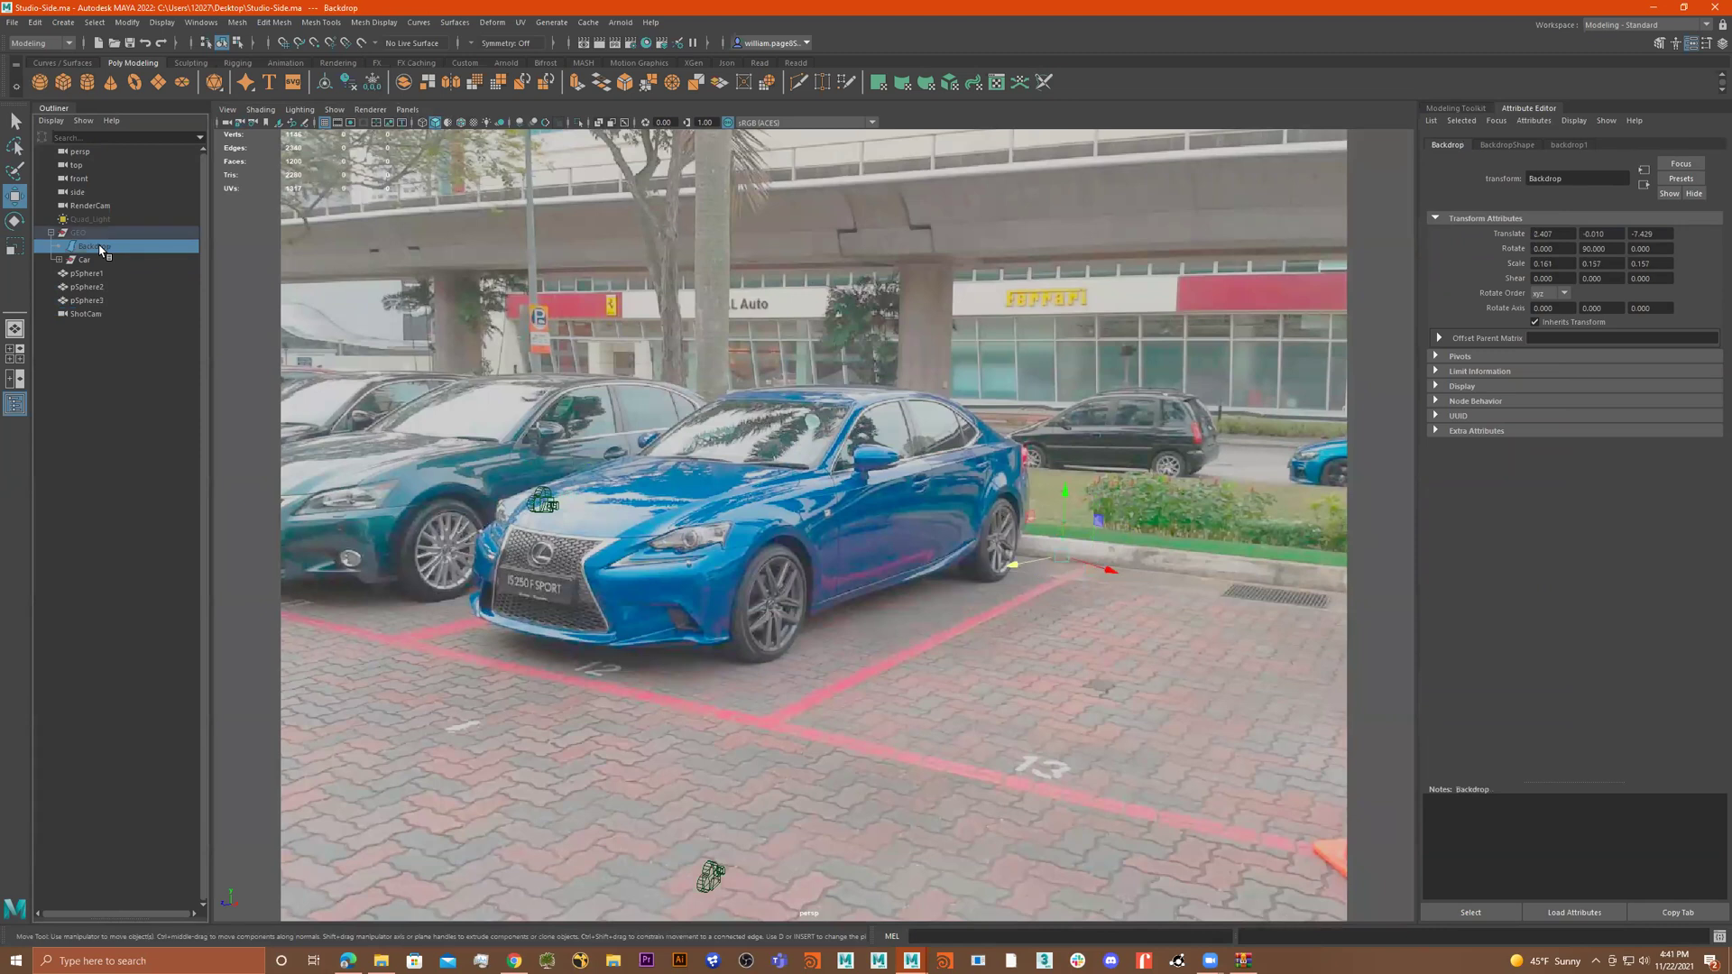
key("h")
Step: Delete the image plane attached to the persp camera and switch the viewport to ShotCam
left_click(1368, 502)
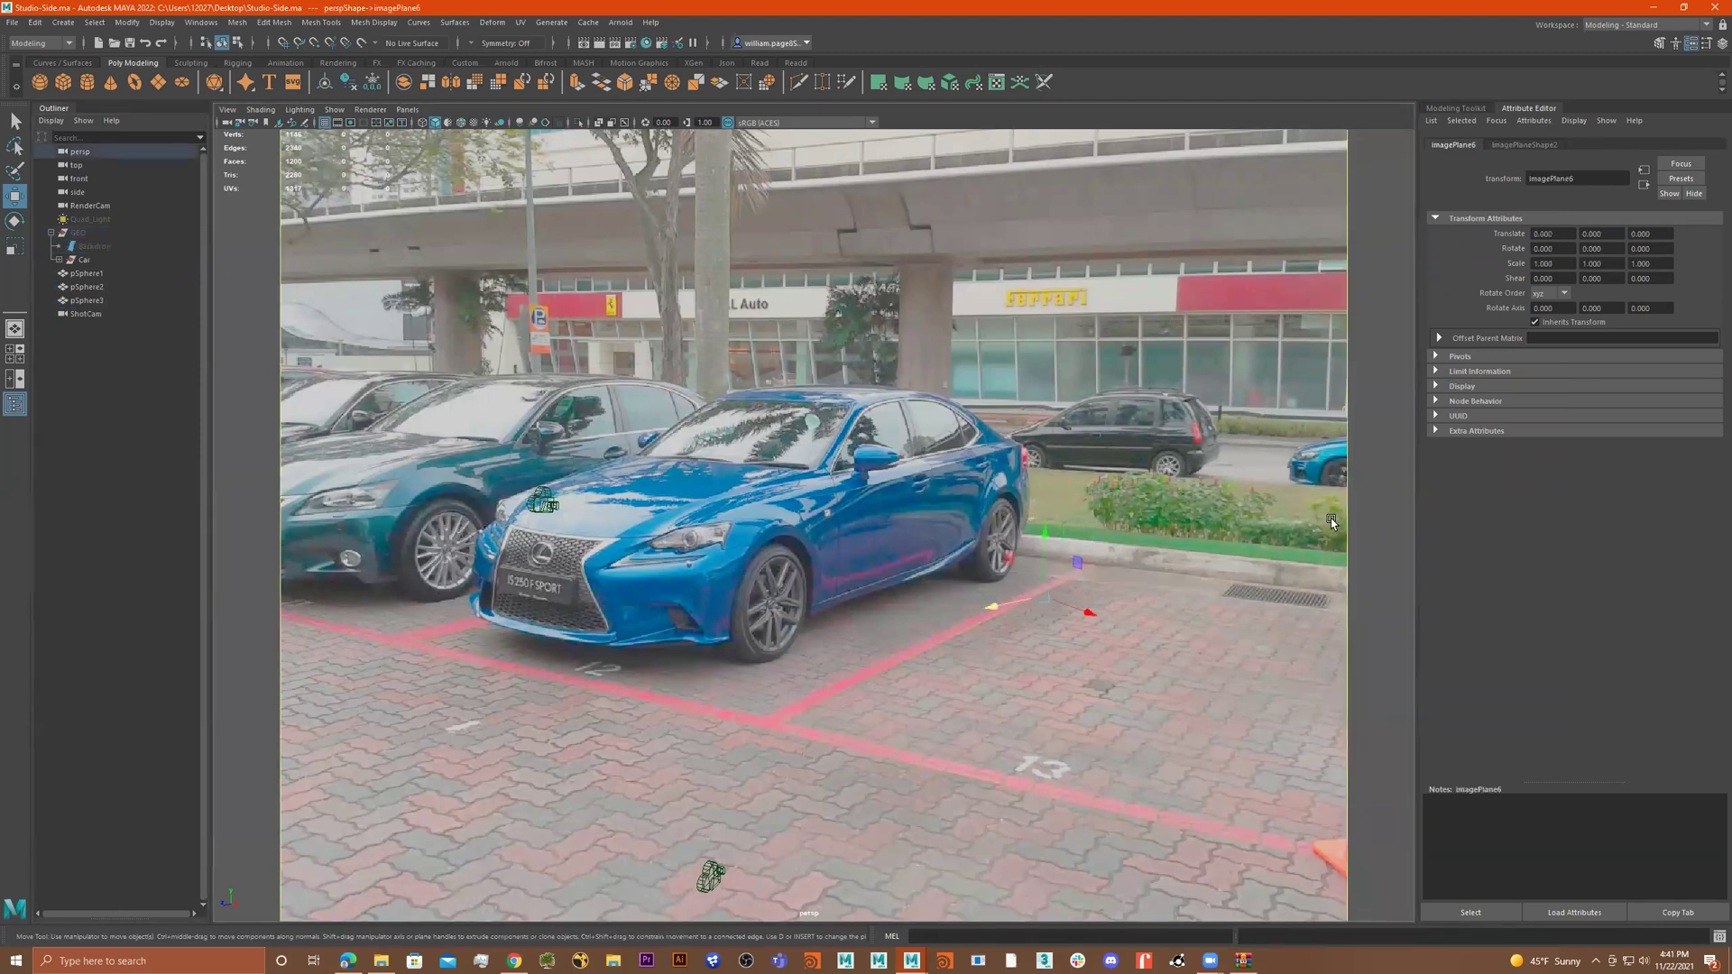
key("Delete")
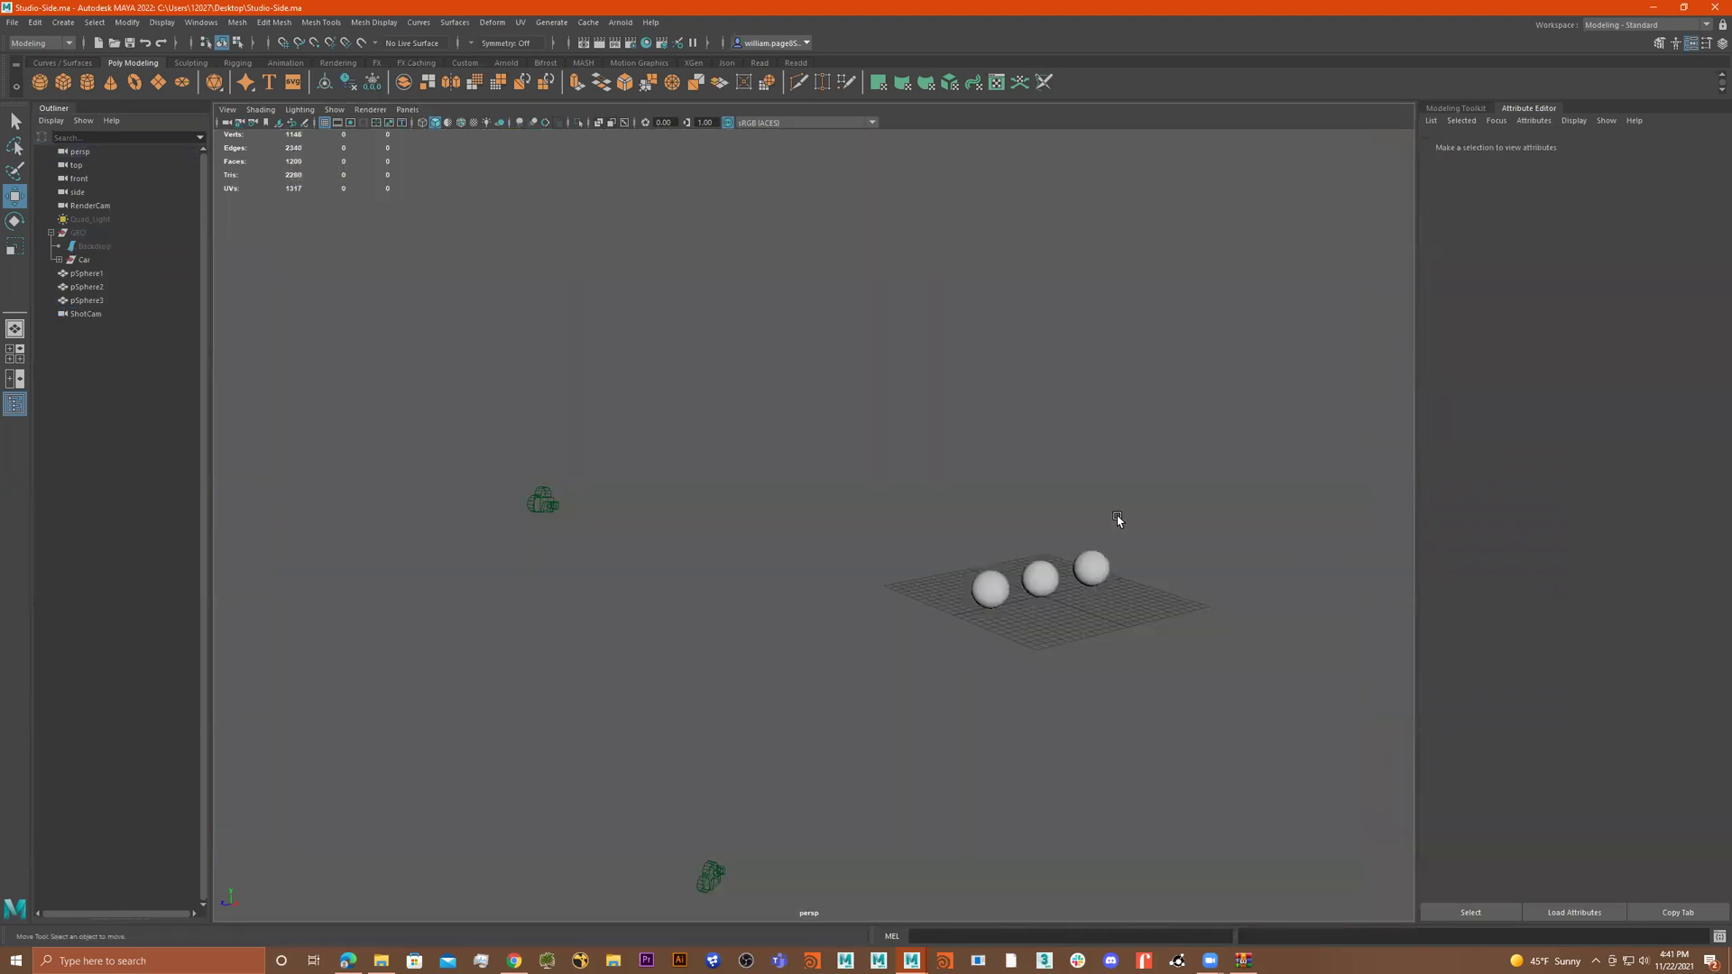
left_click_drag(893, 485, 861, 502, "alt")
scroll(860, 498, "up", 1)
left_click(408, 111)
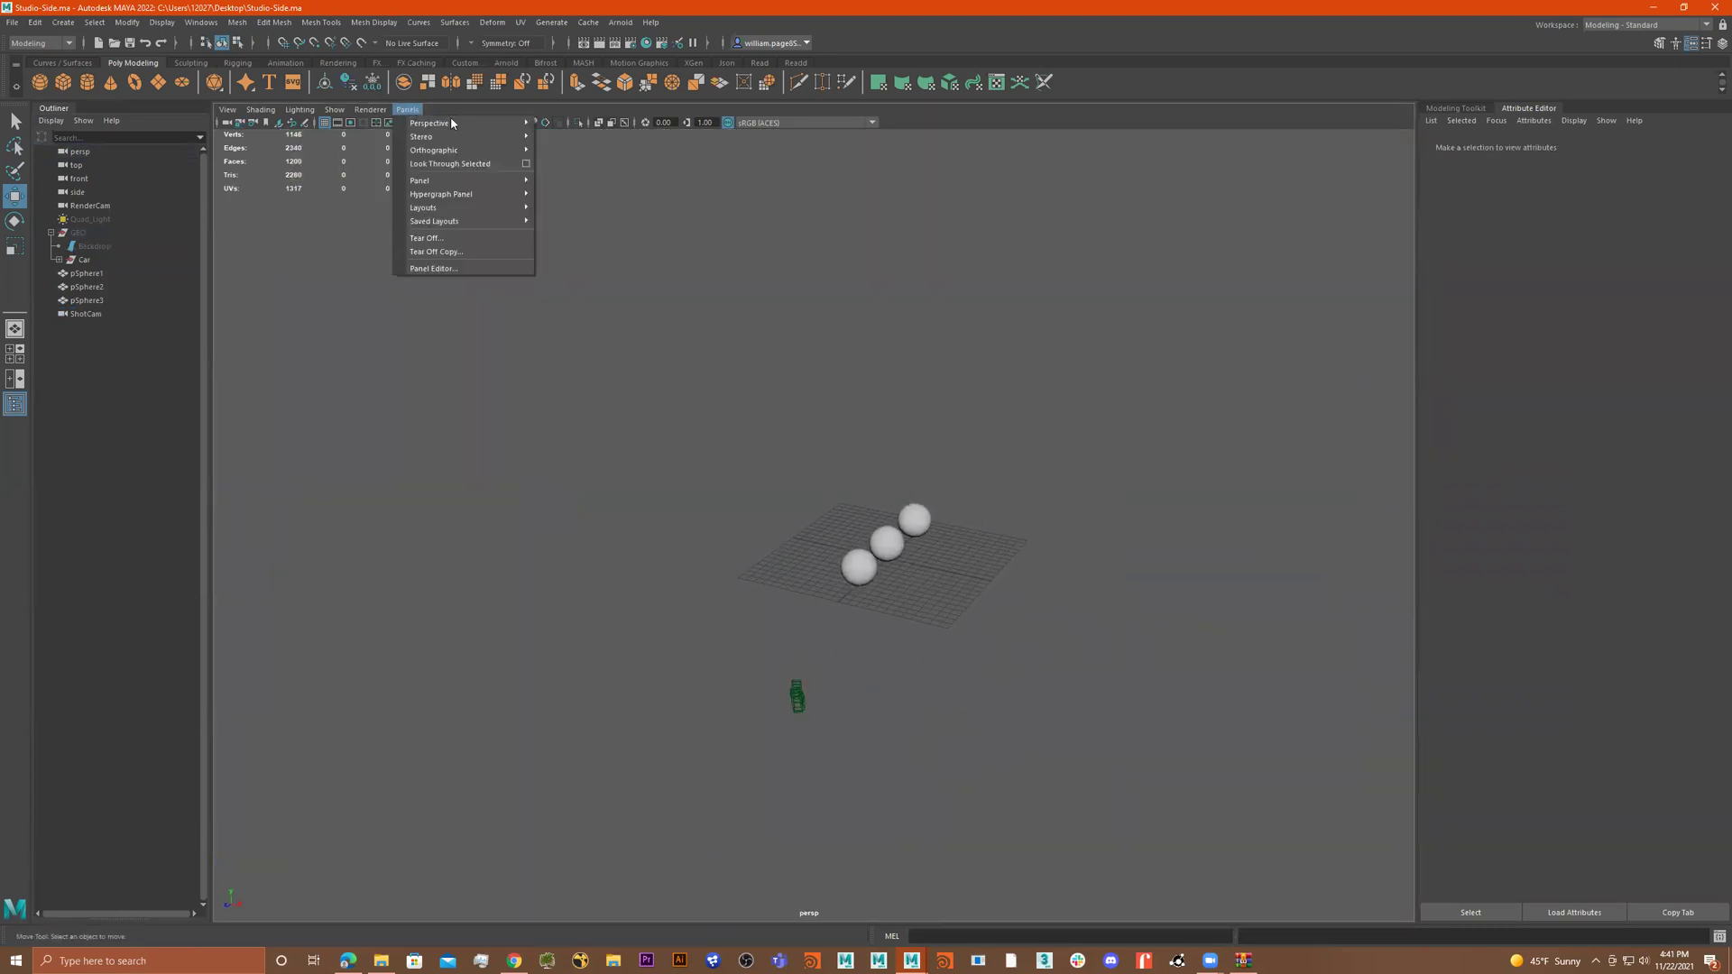
mouse_move(469, 123)
left_click(571, 138)
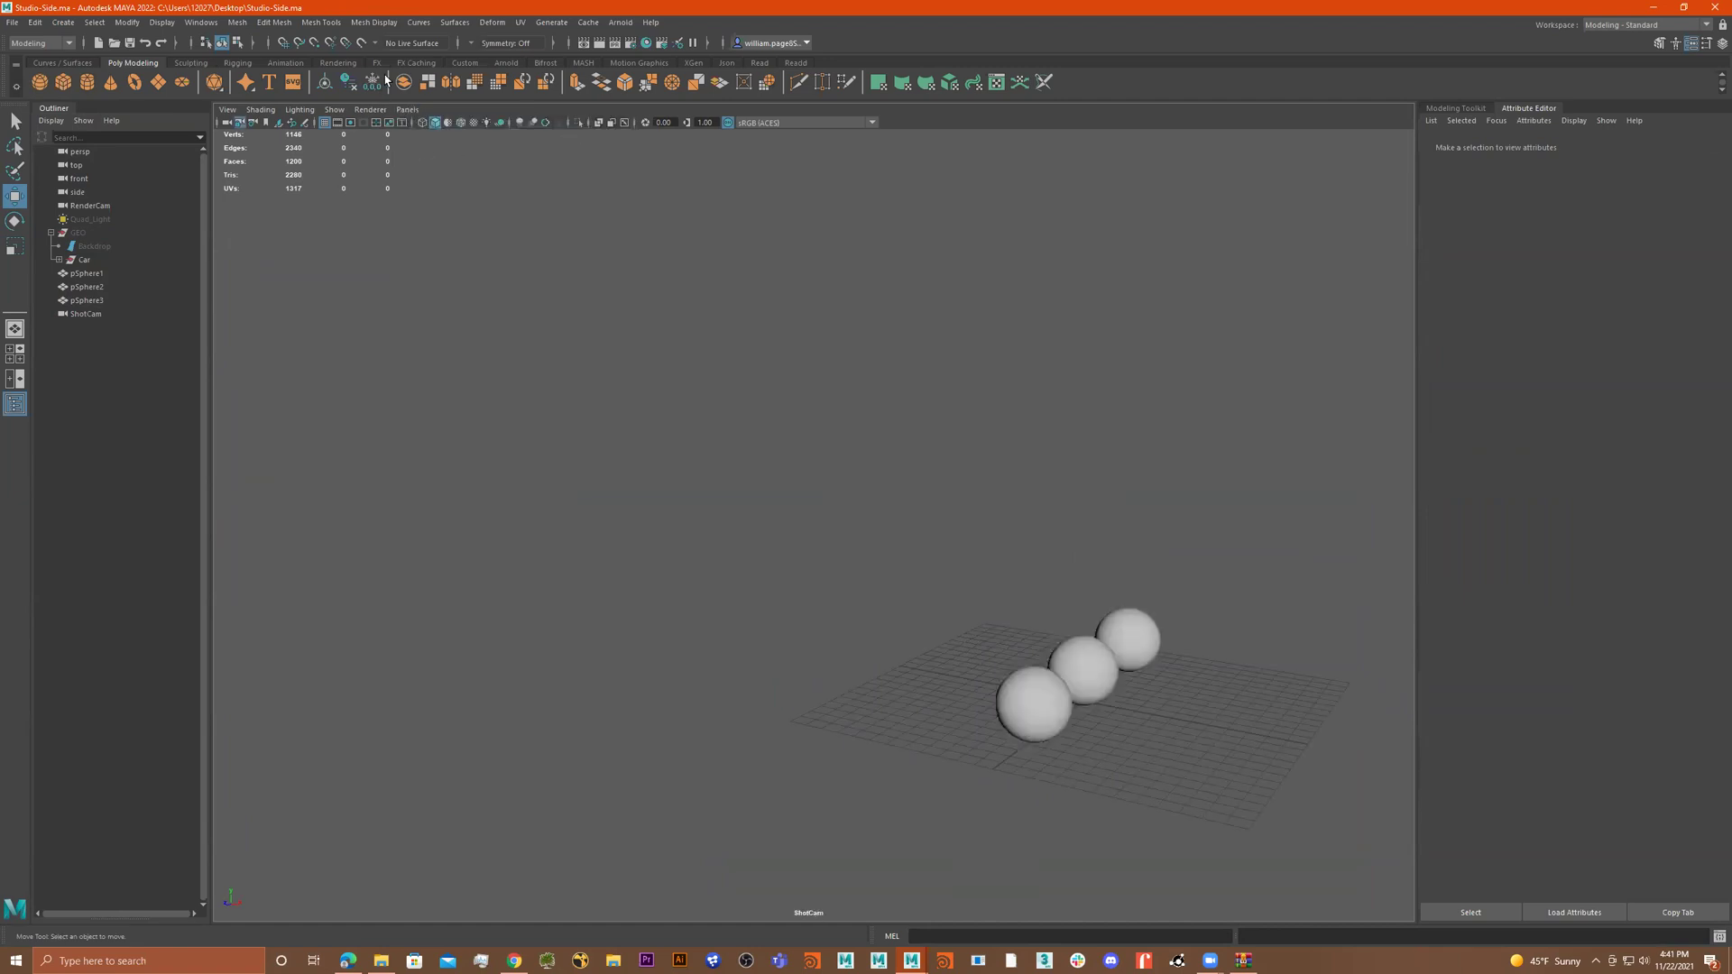
Step: Import is250c.jpg from the ABCD folder on the Desktop as ShotCam's image plane
left_click(228, 109)
mouse_move(330, 401)
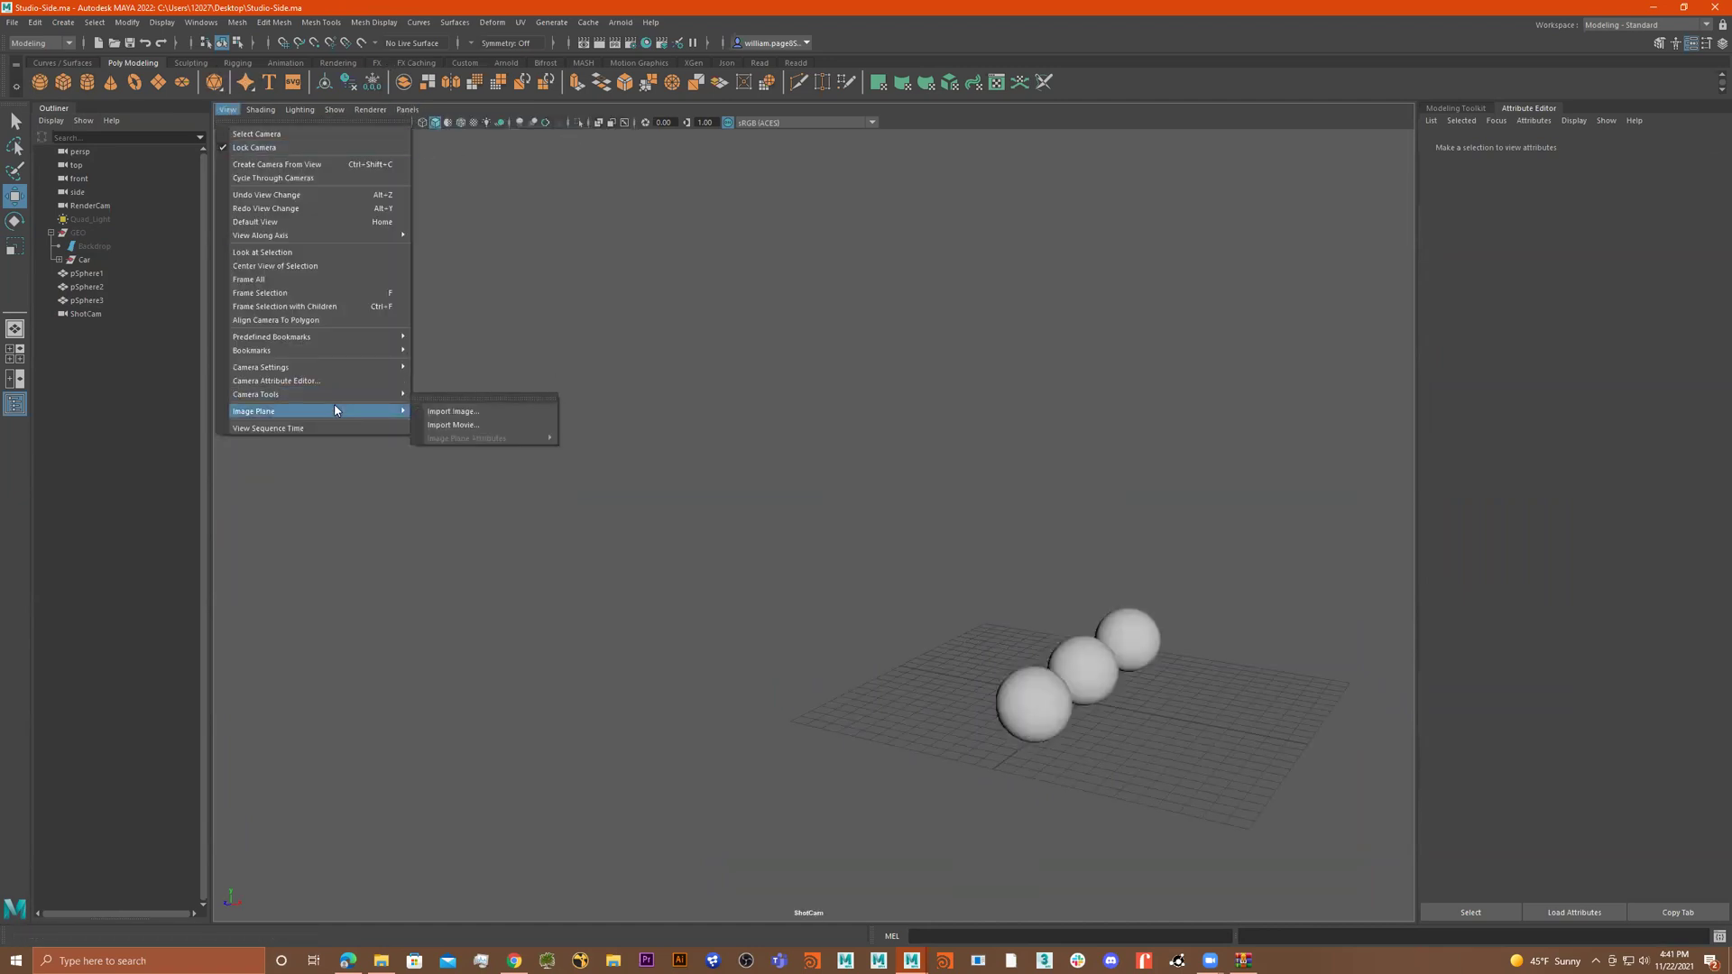
left_click(453, 413)
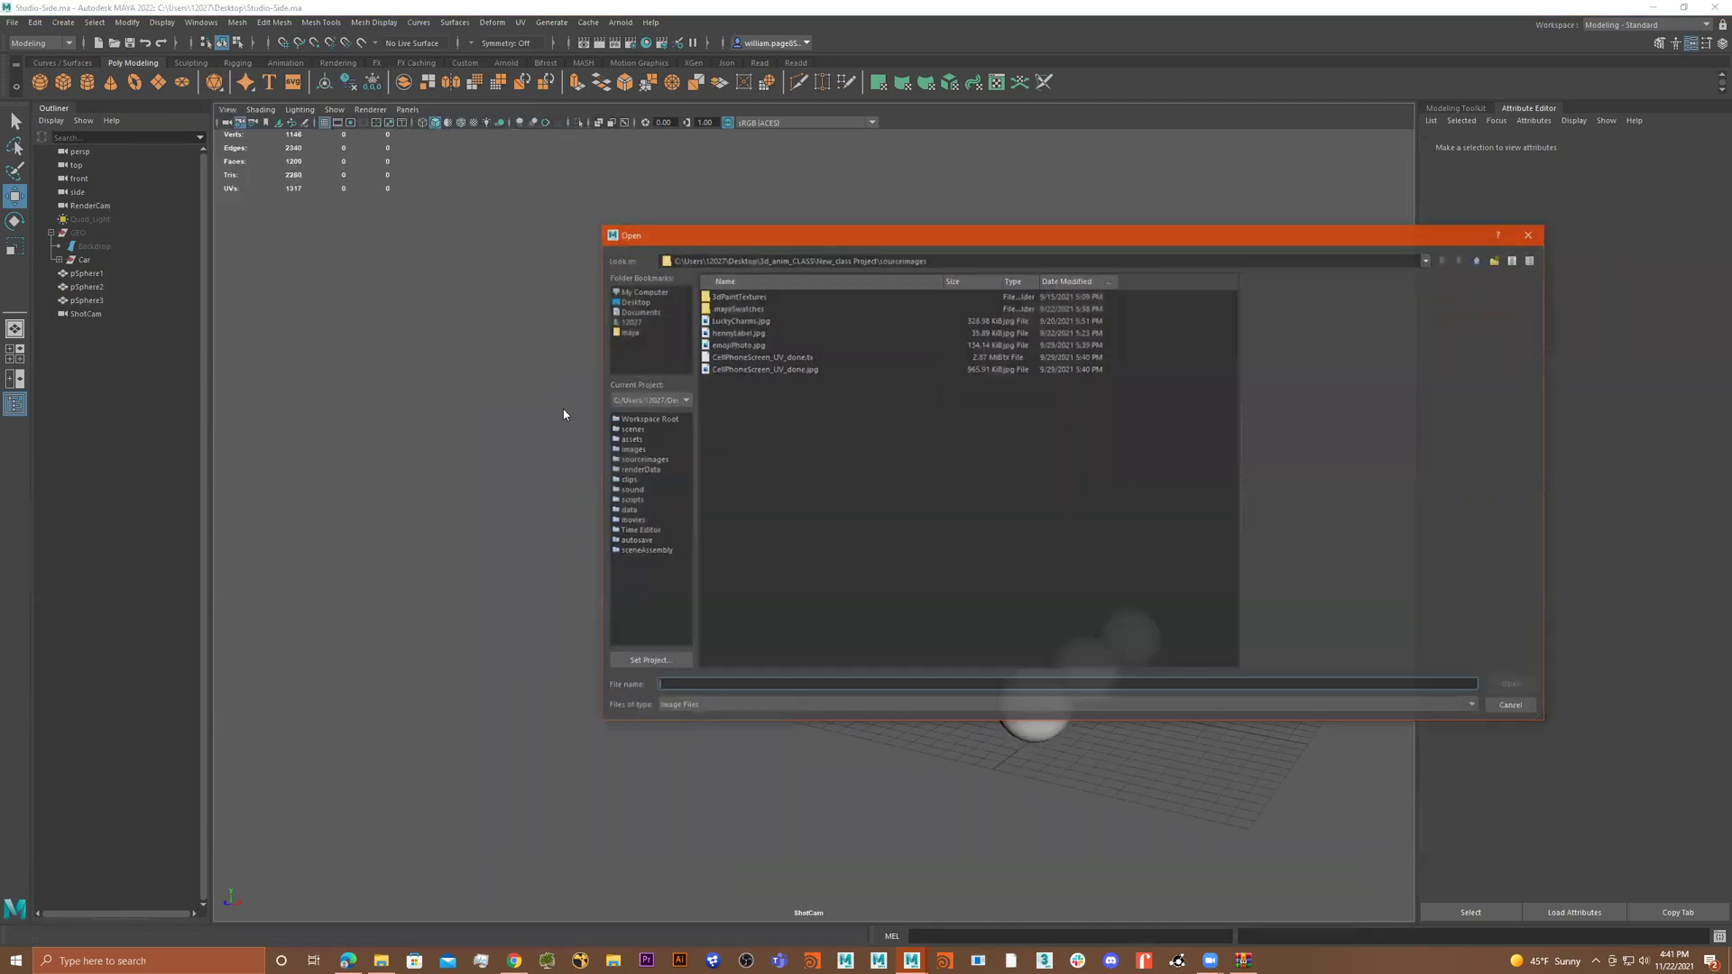
left_click(647, 291)
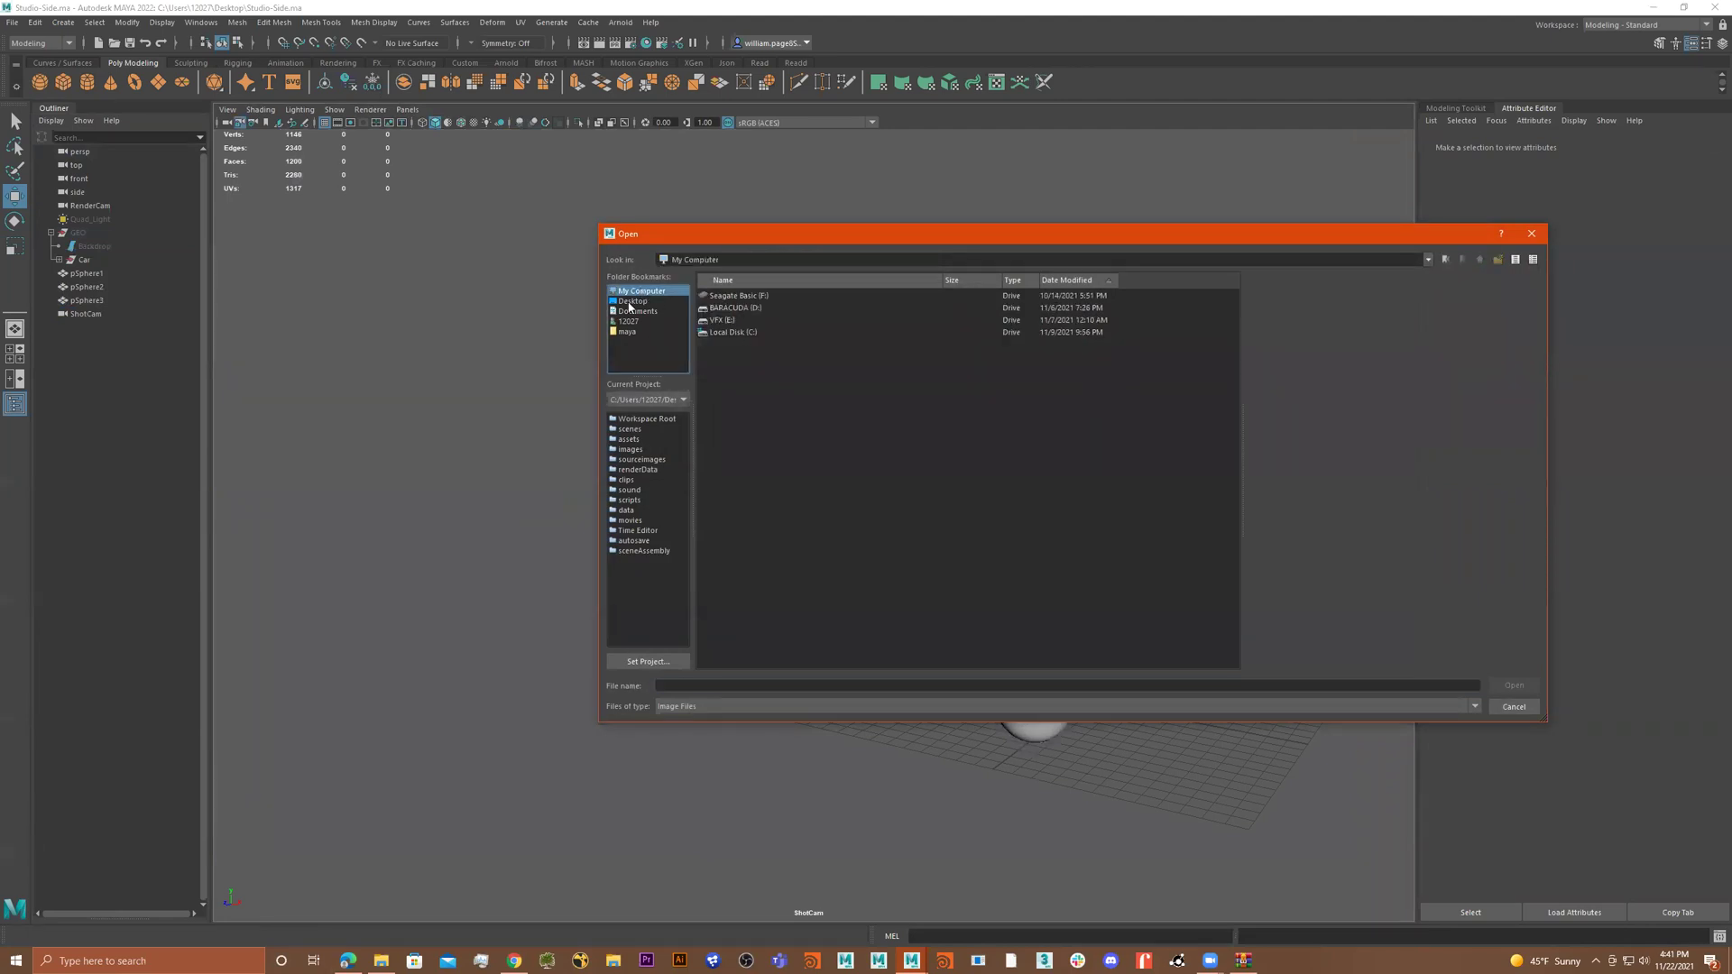
left_click(629, 302)
double_click(740, 453)
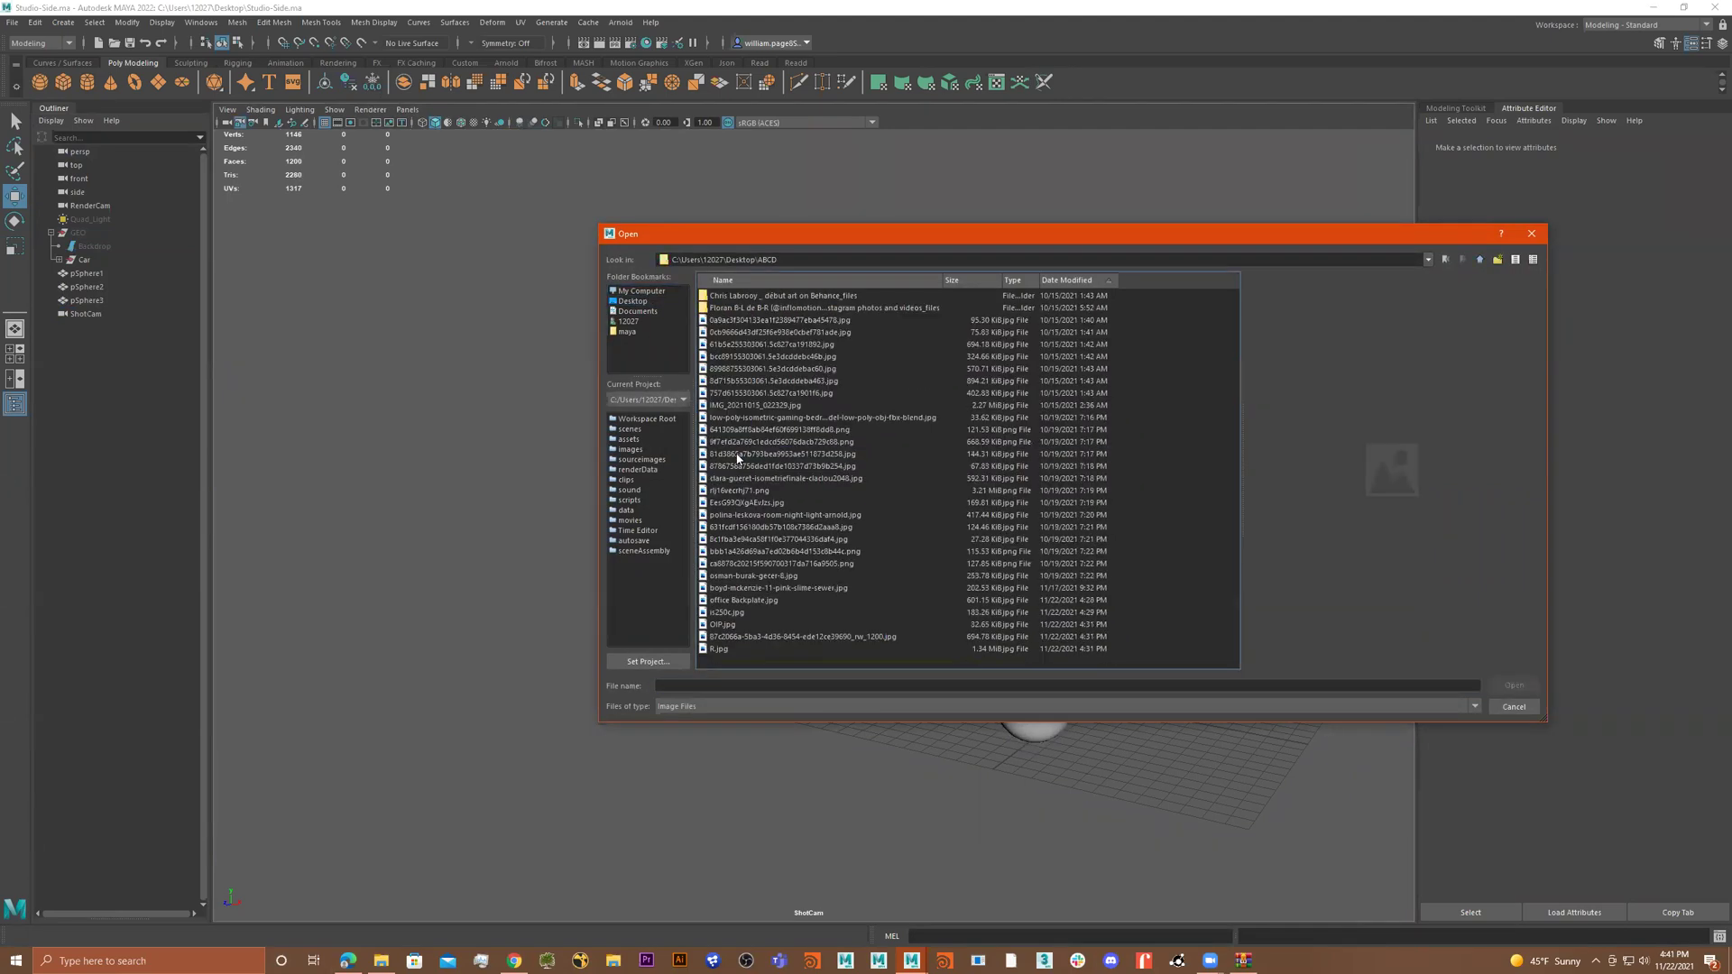
left_click(740, 648)
left_click(746, 637)
left_click(755, 625)
left_click(756, 613)
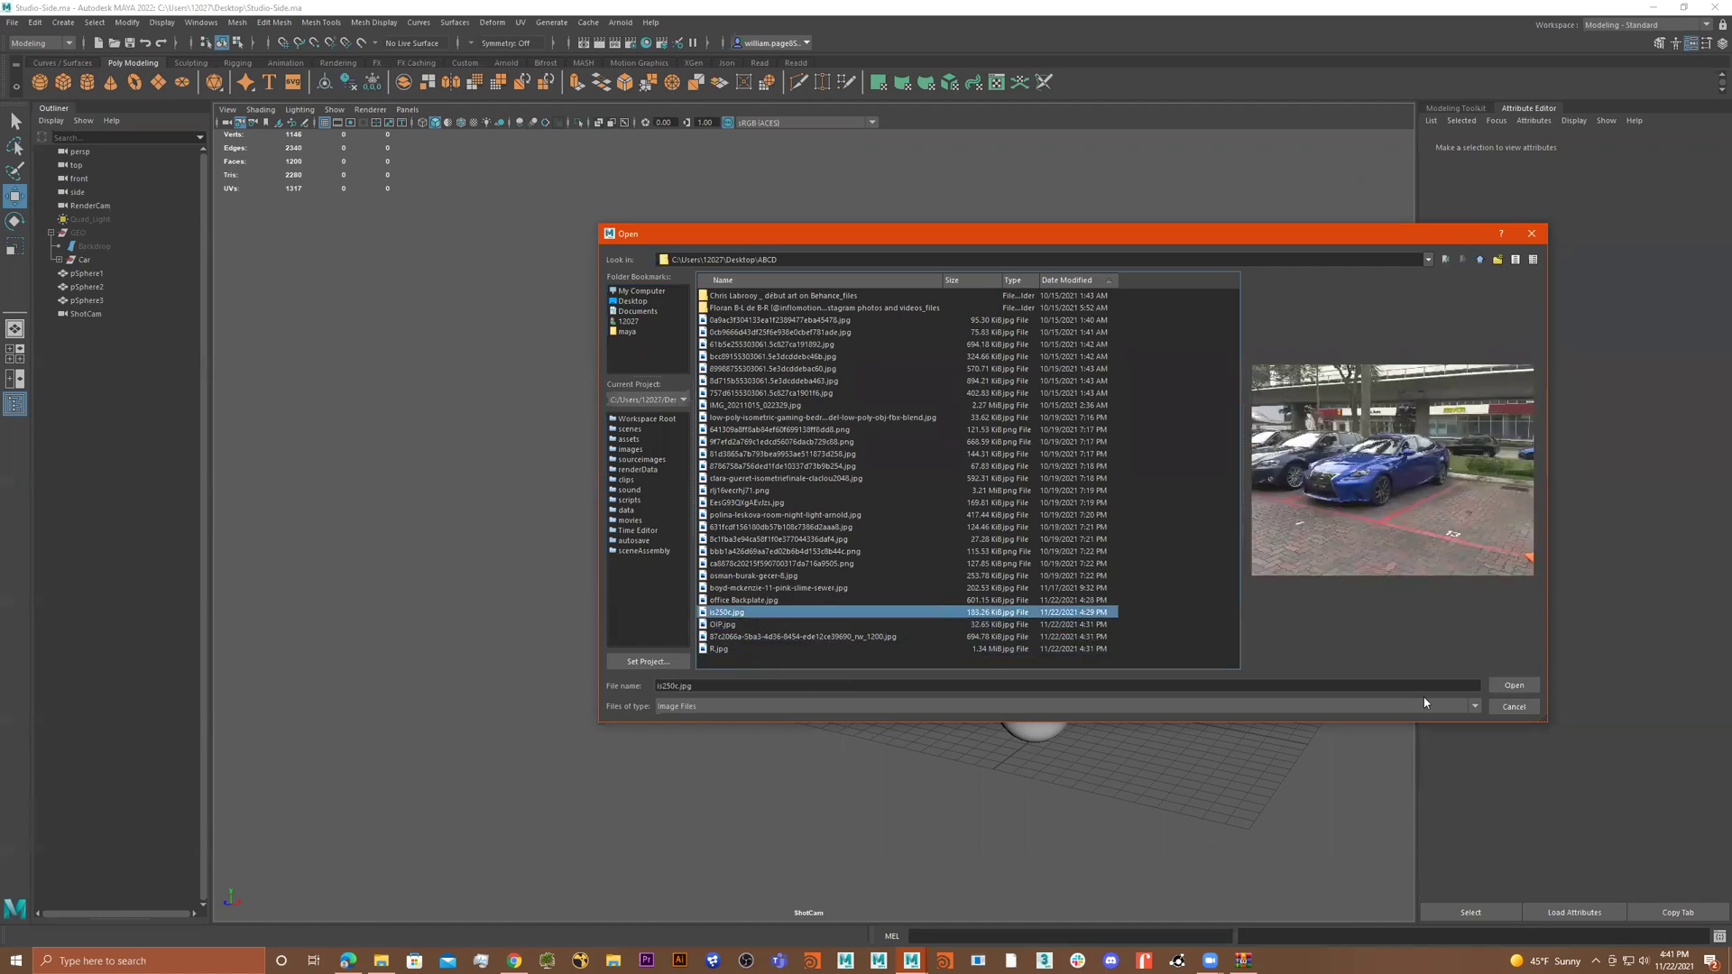
left_click(1515, 686)
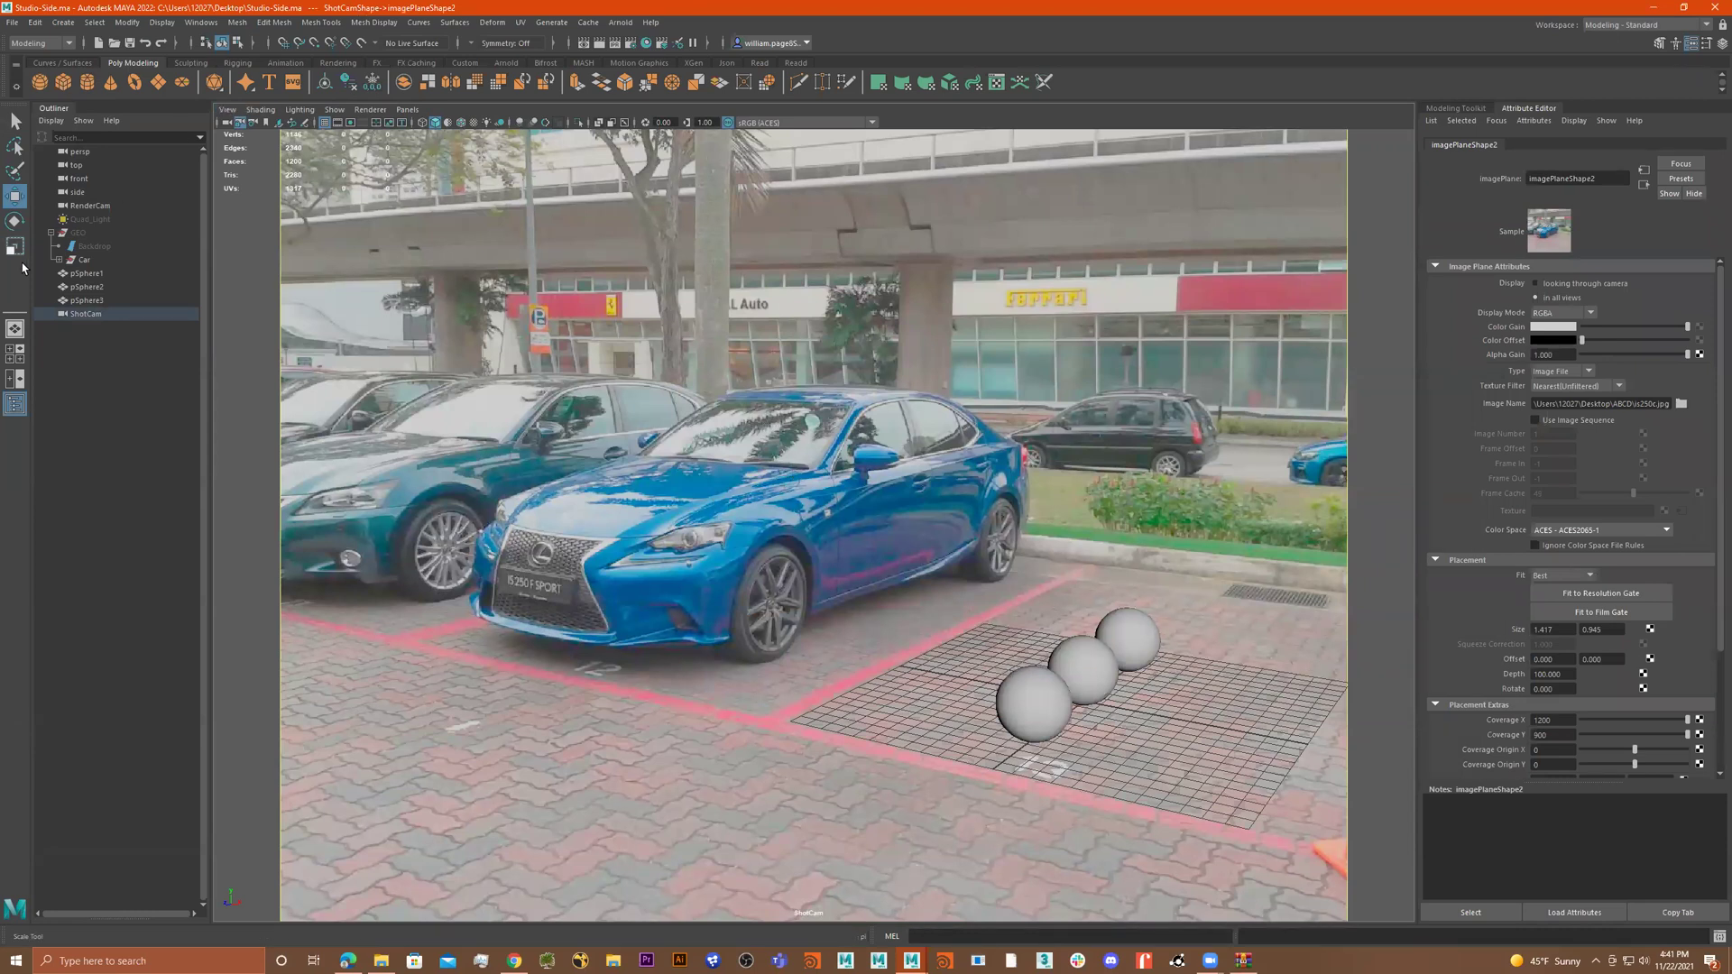
left_click(225, 110)
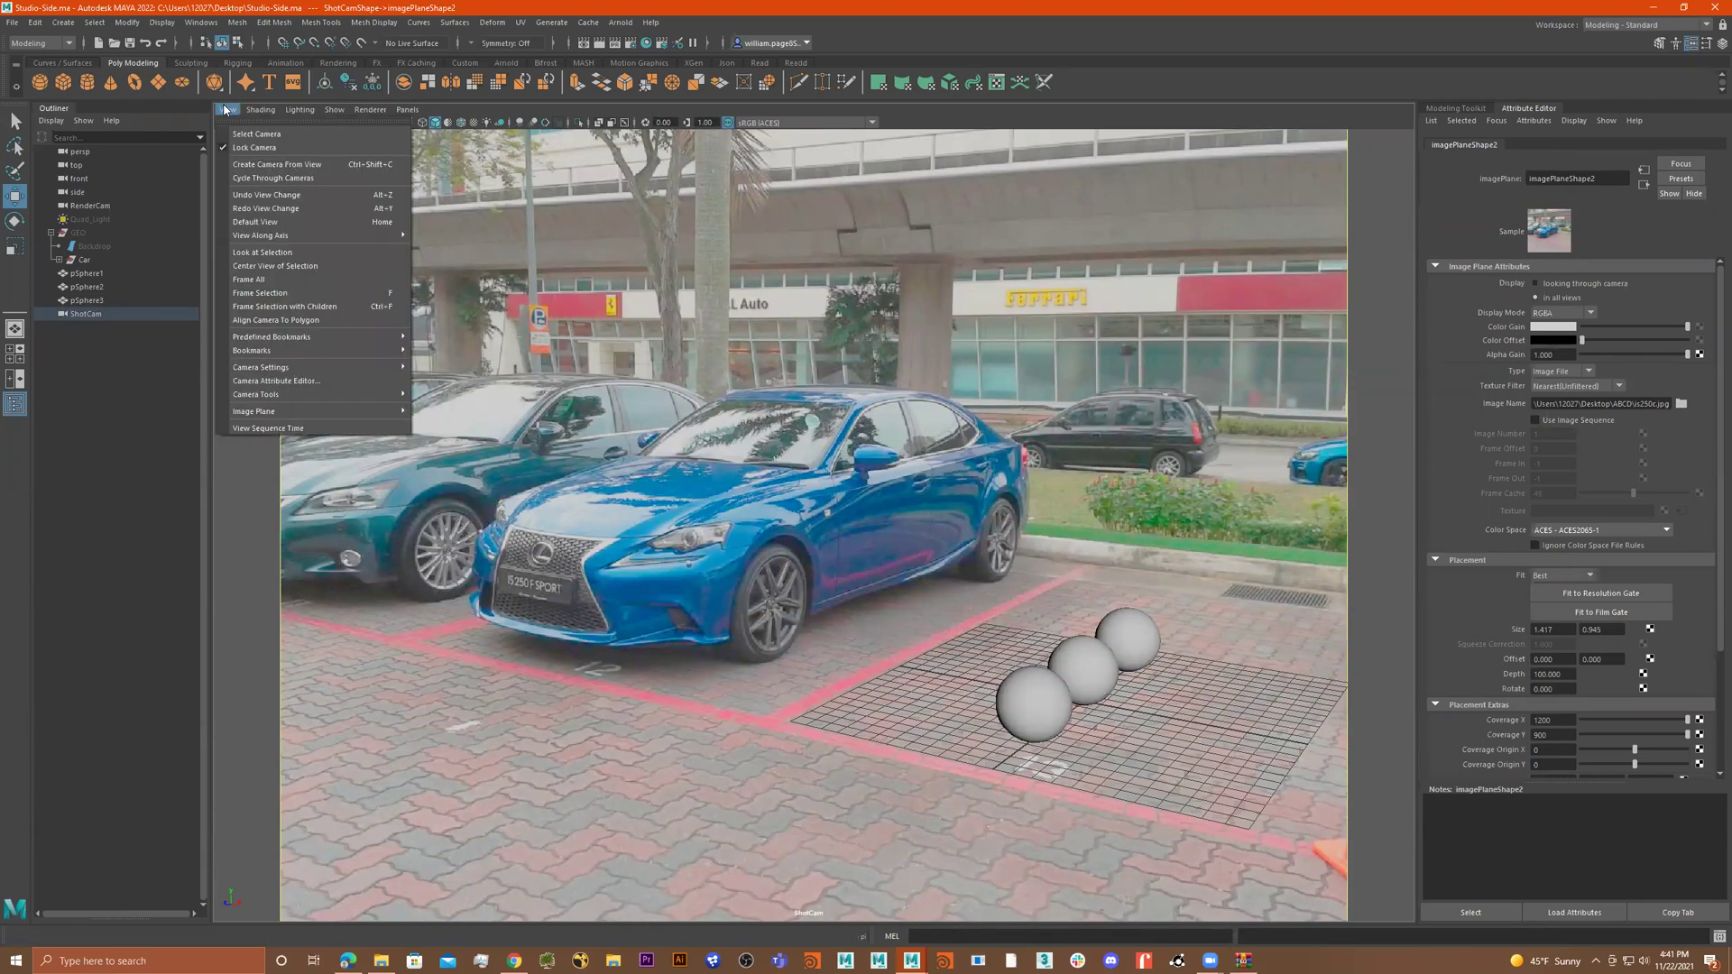
mouse_move(282, 412)
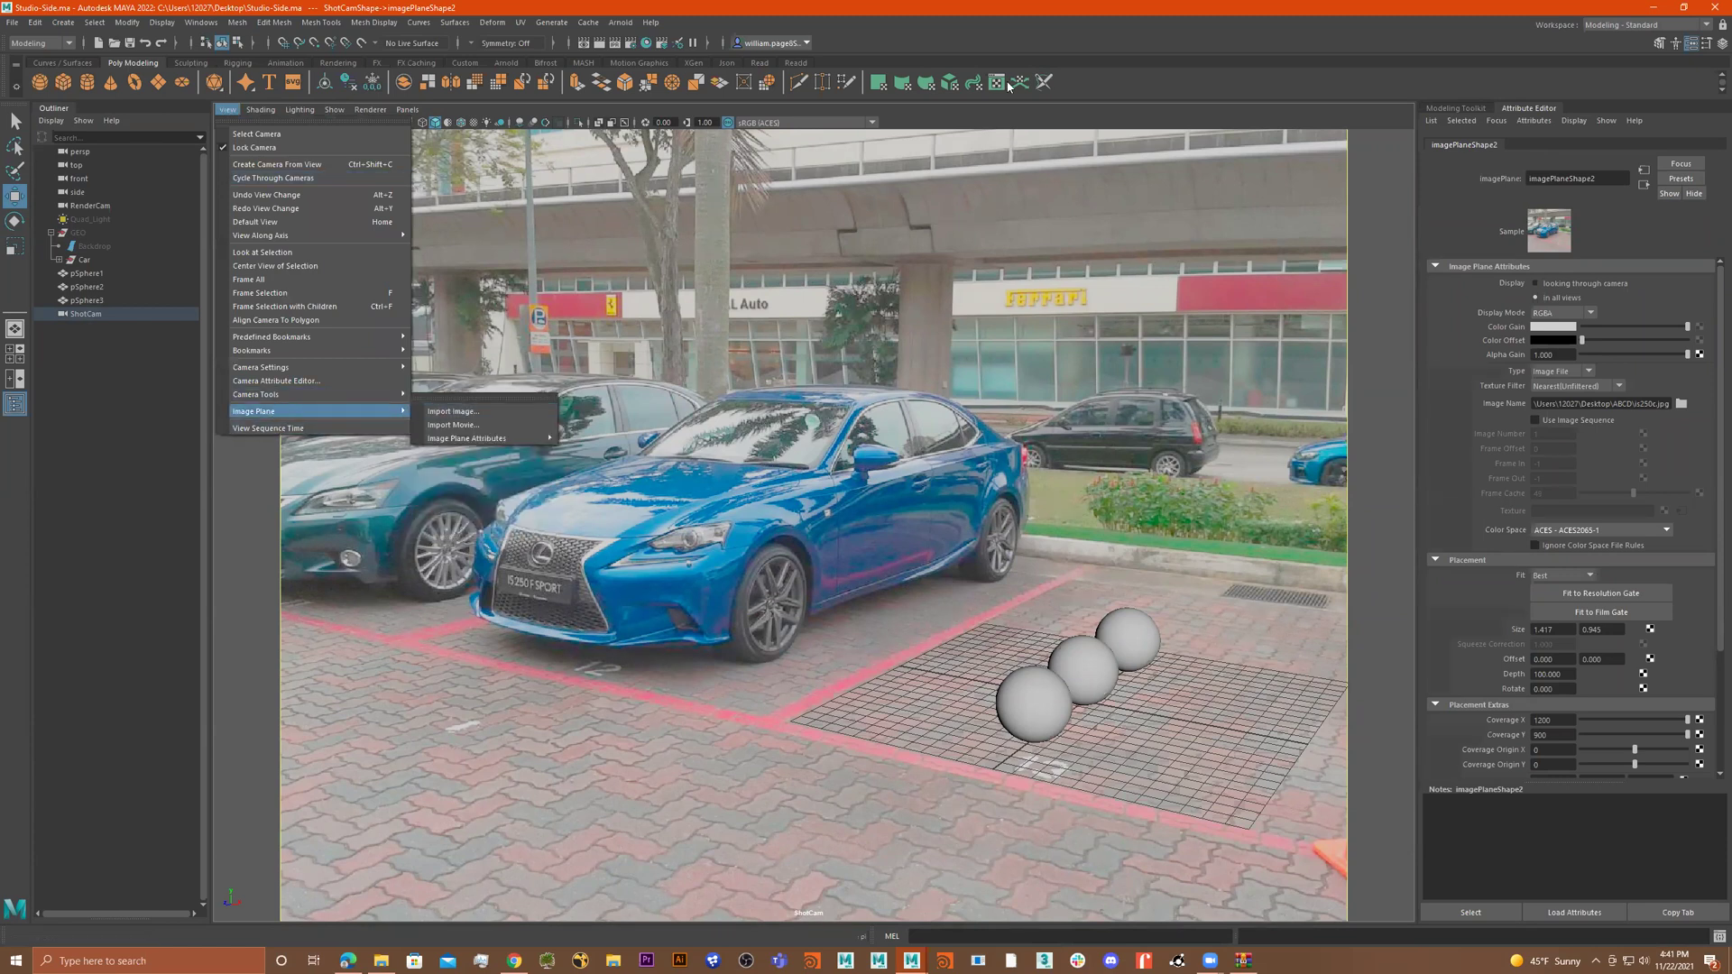
left_click(1042, 53)
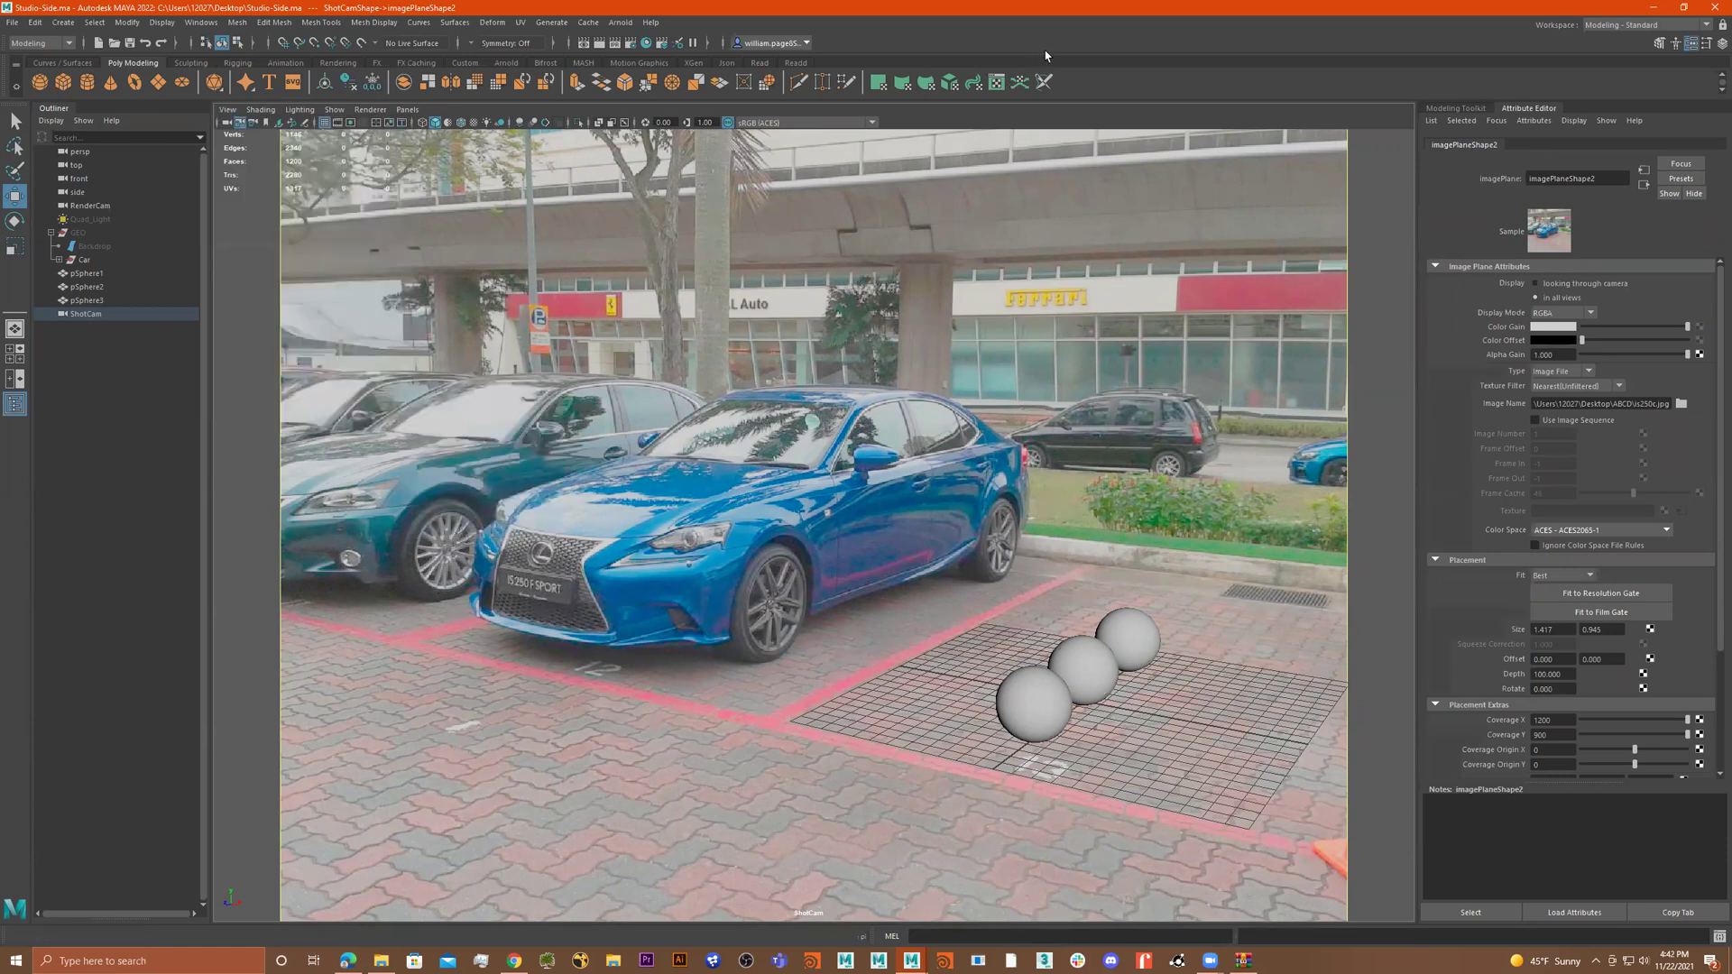
left_click(1046, 682)
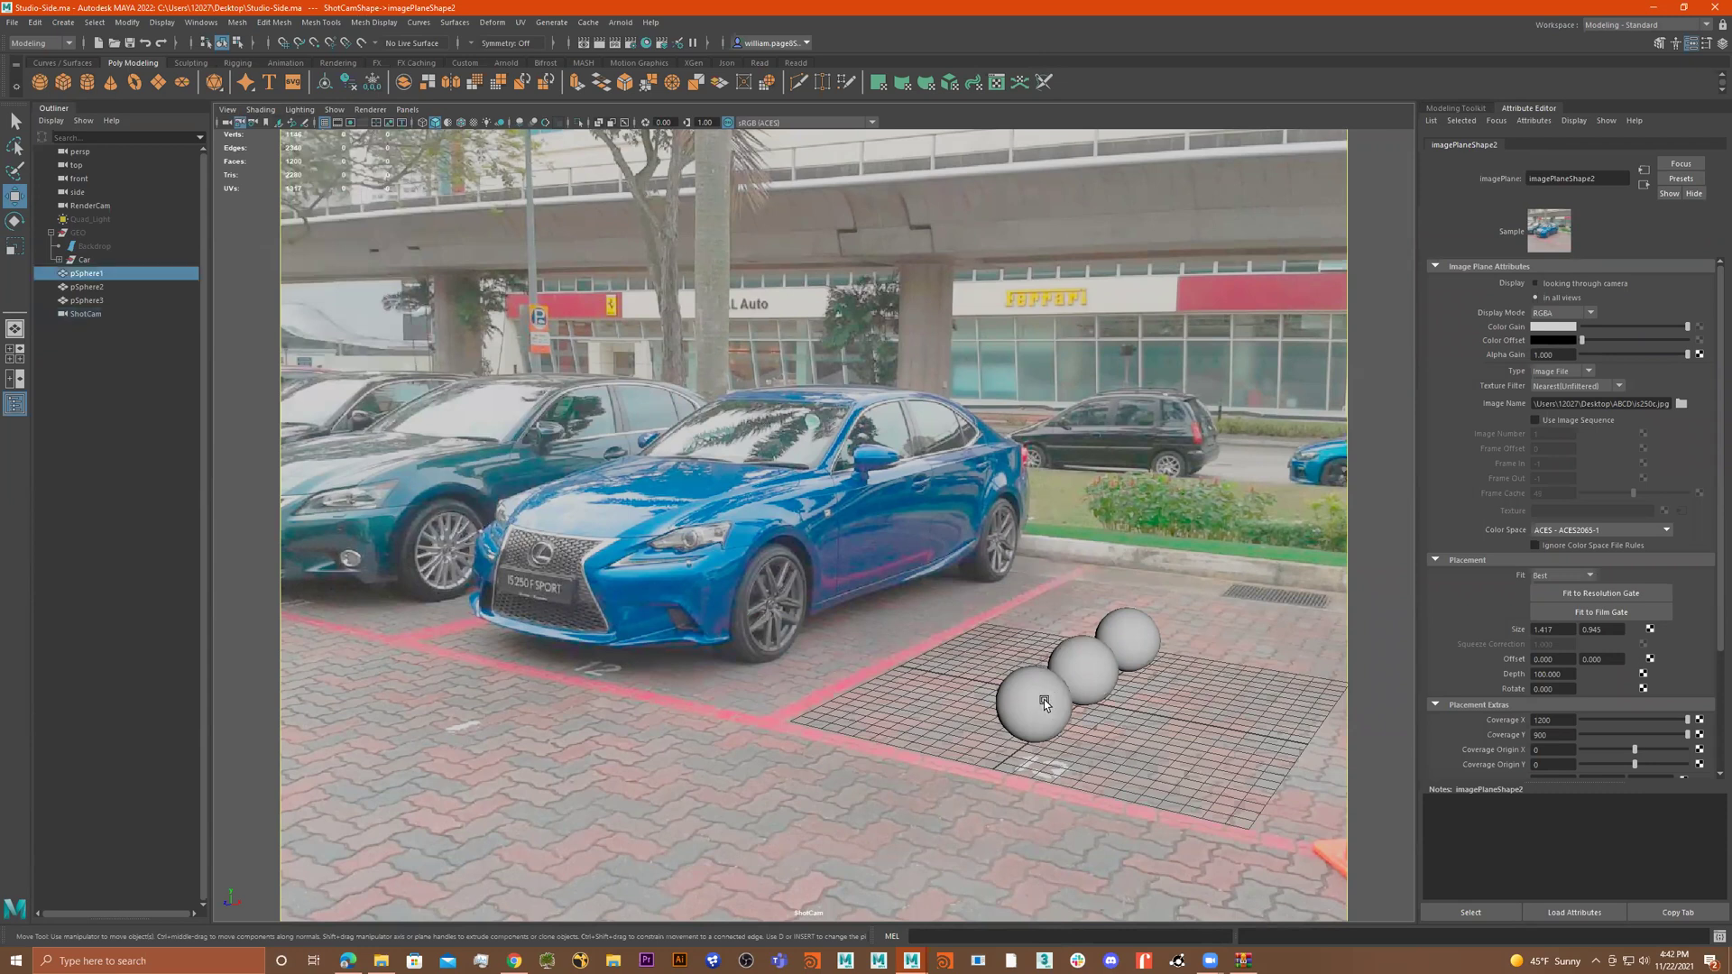
left_click(1105, 652)
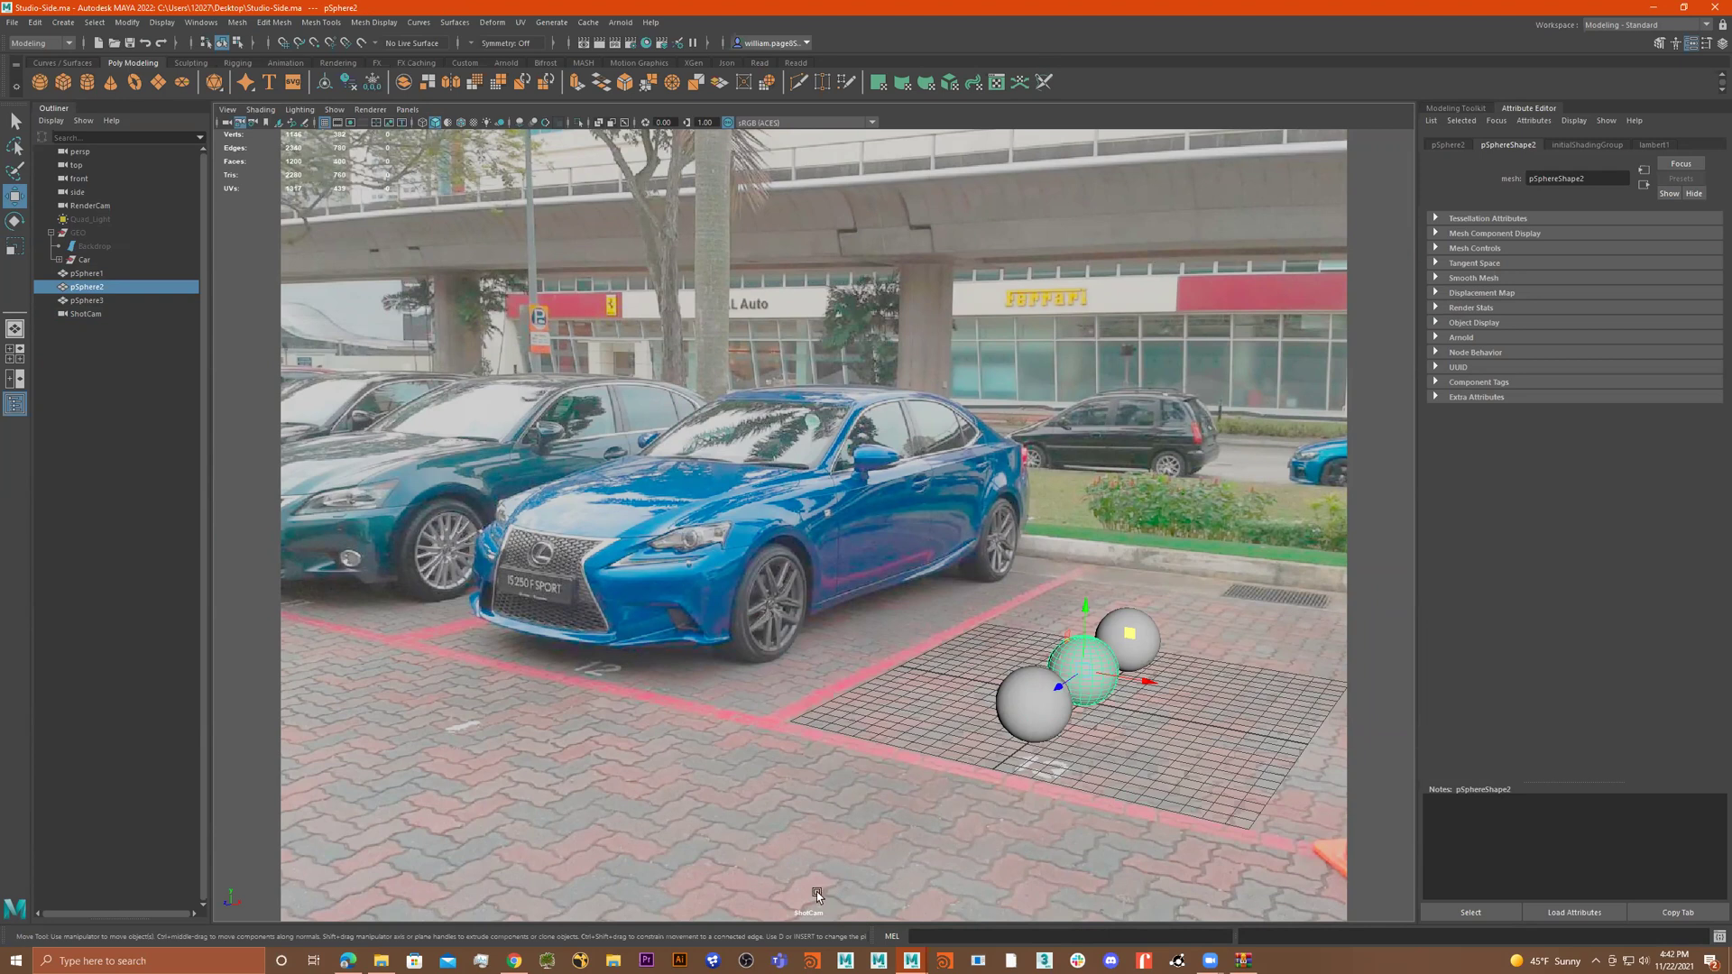
left_click(408, 109)
mouse_move(469, 122)
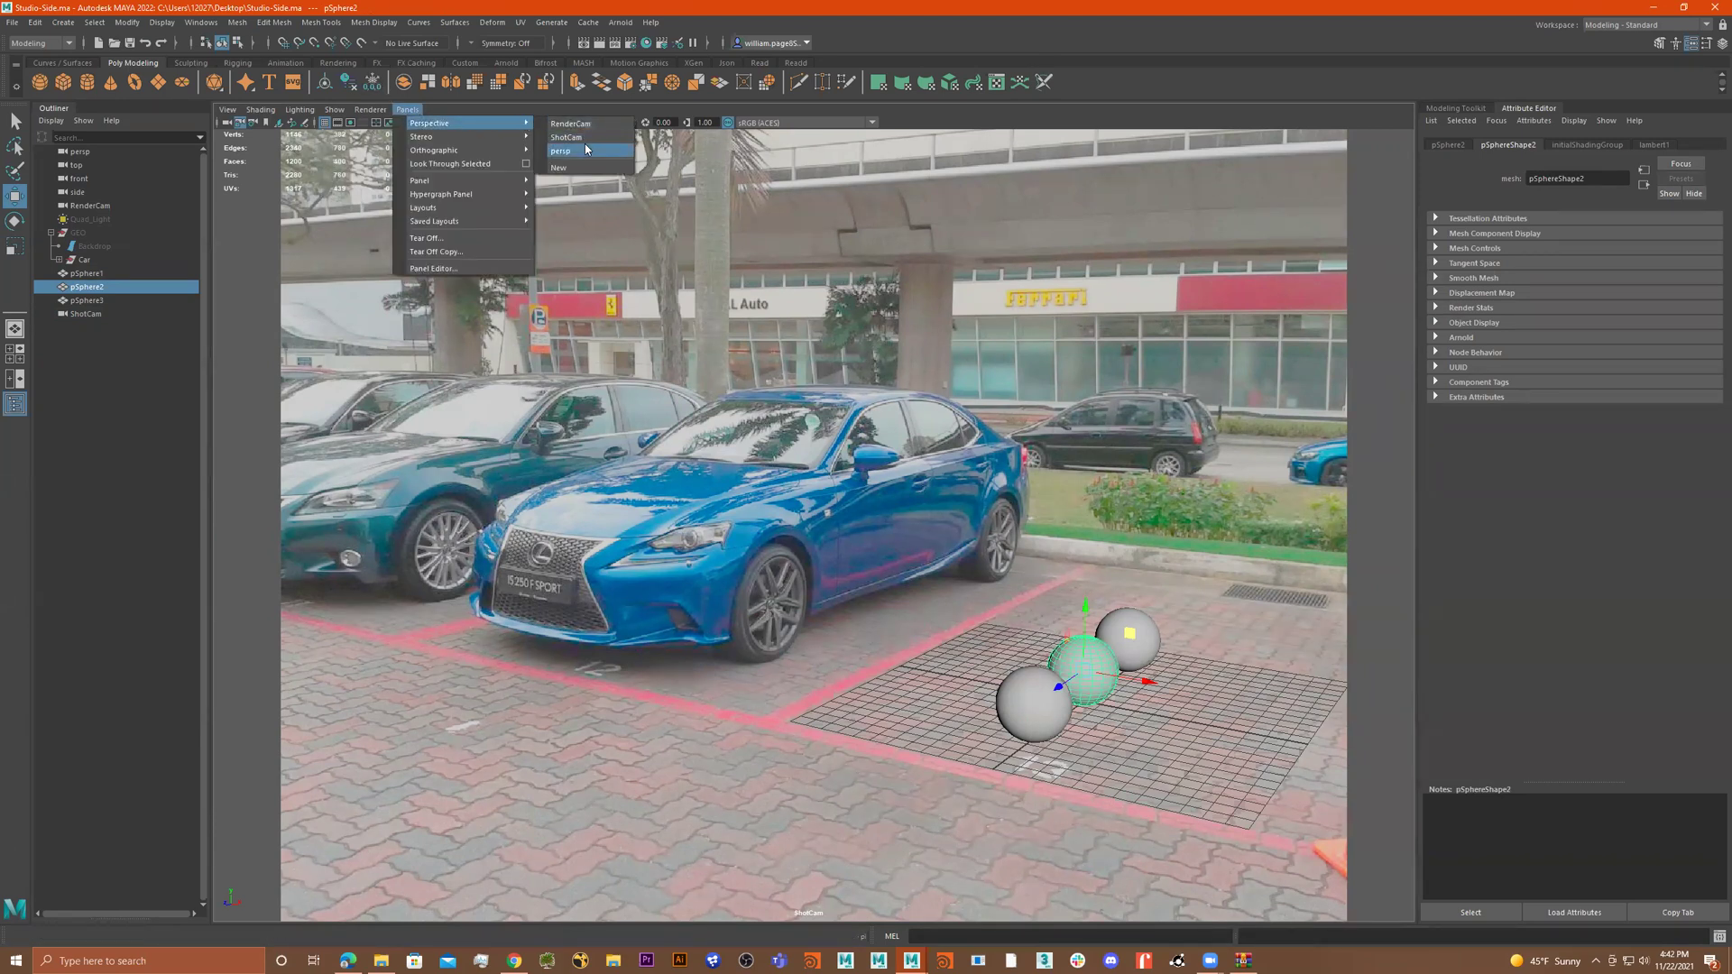
left_click(597, 111)
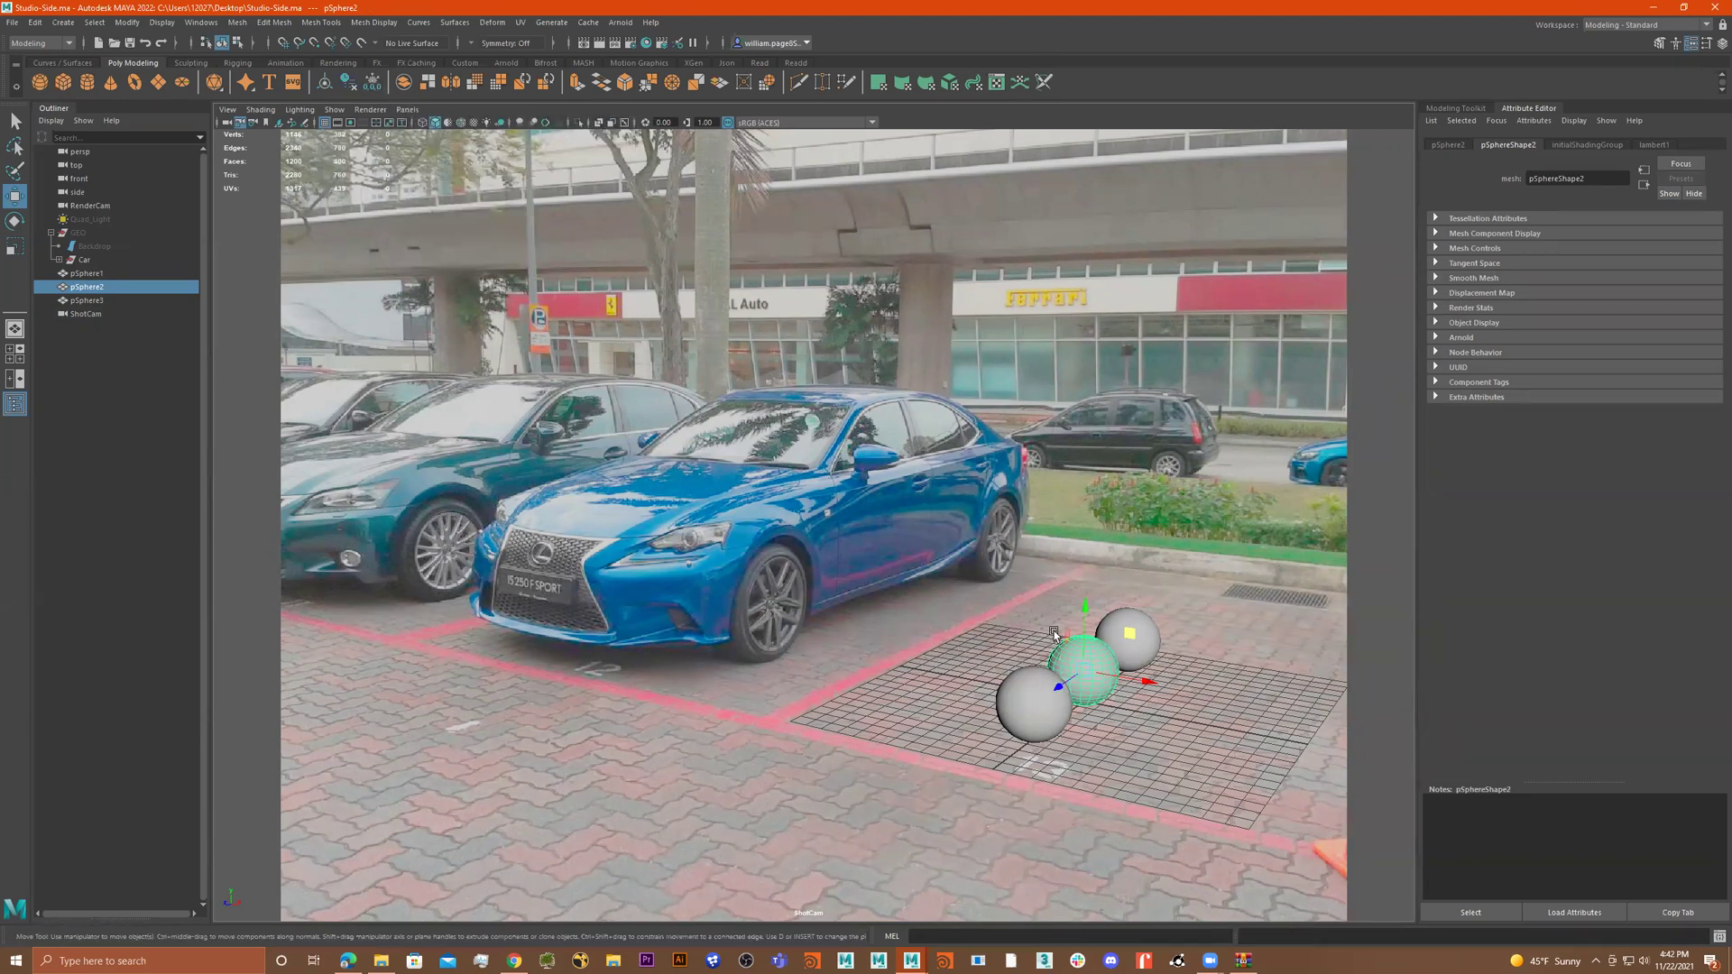
left_click_drag(1112, 672, 1019, 733)
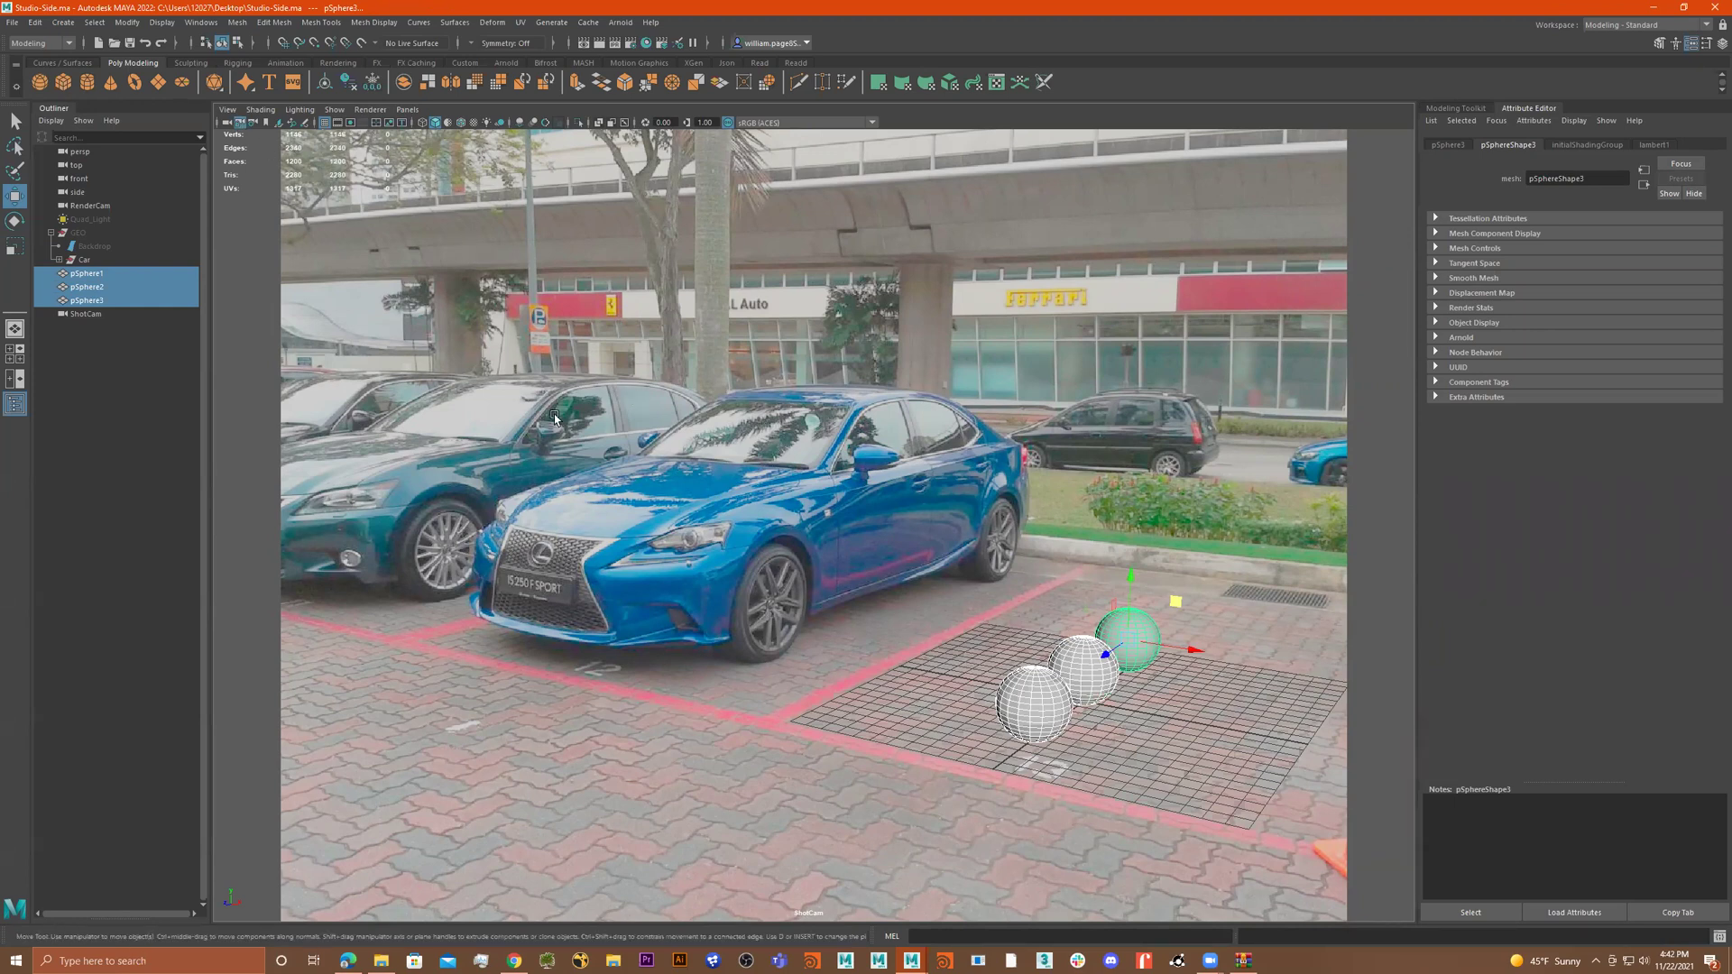
Step: Create a polygon plane, scale it up and slide it beneath the spheres over the empty parking space
left_click(183, 82)
key("r")
left_click_drag(1092, 702, 1032, 785)
key("e")
key("w")
left_click_drag(1065, 714, 1130, 783)
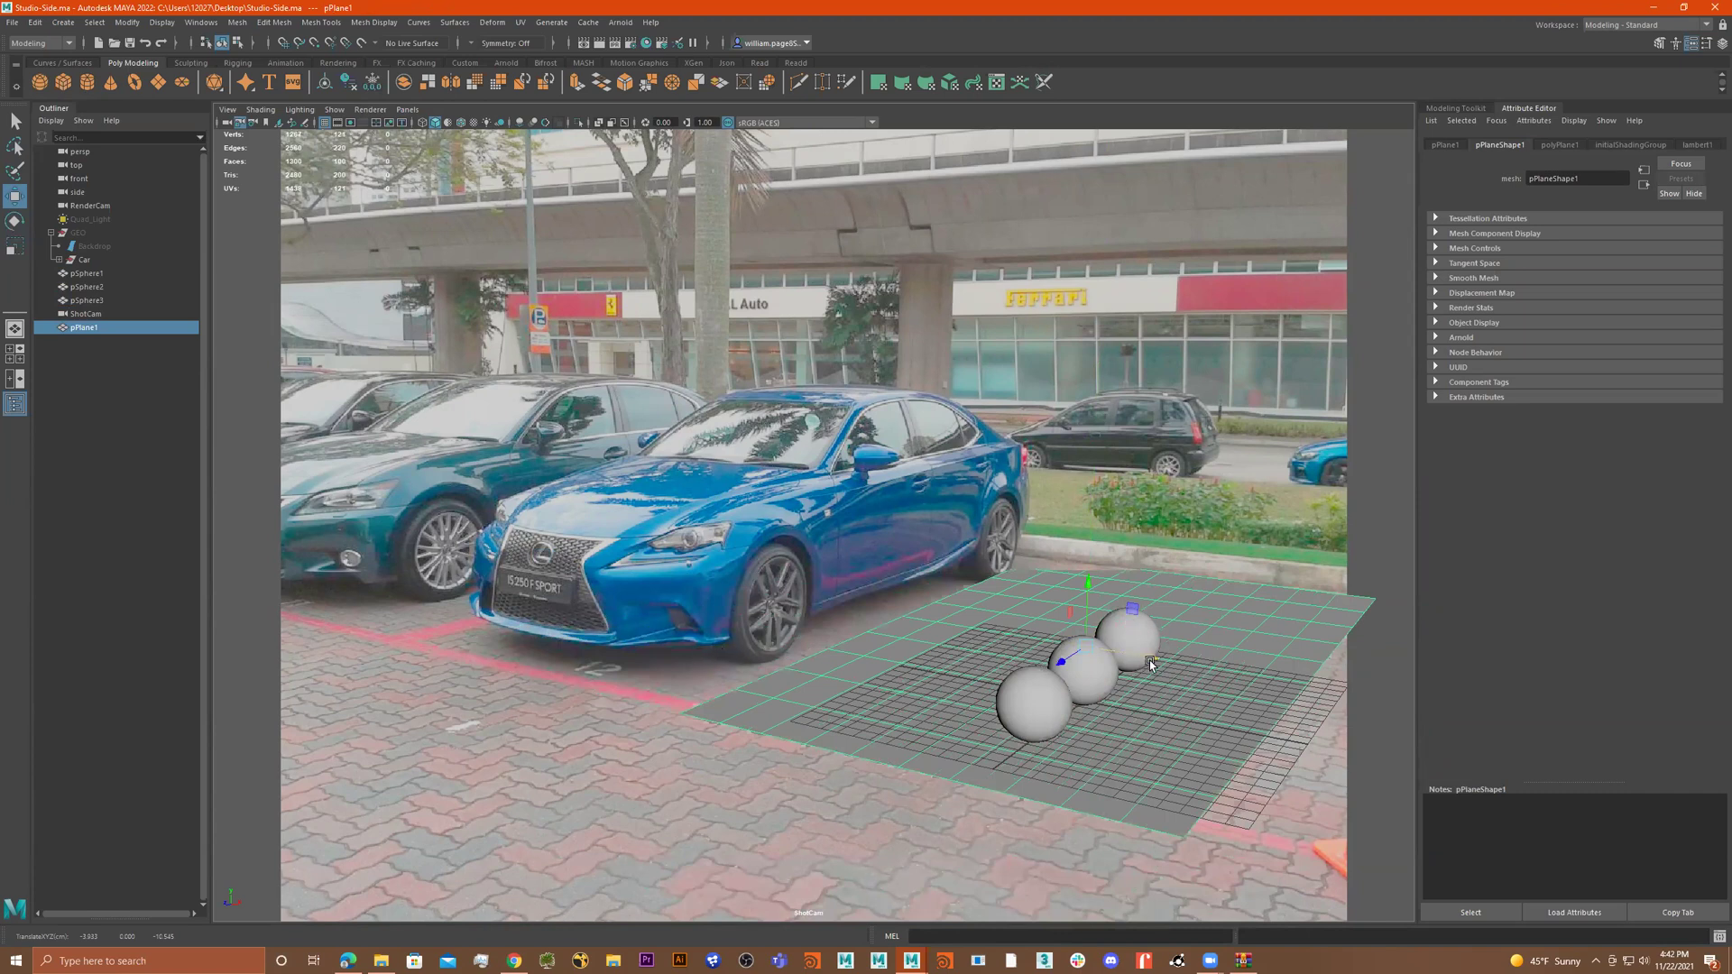
left_click_drag(1149, 660, 1135, 794)
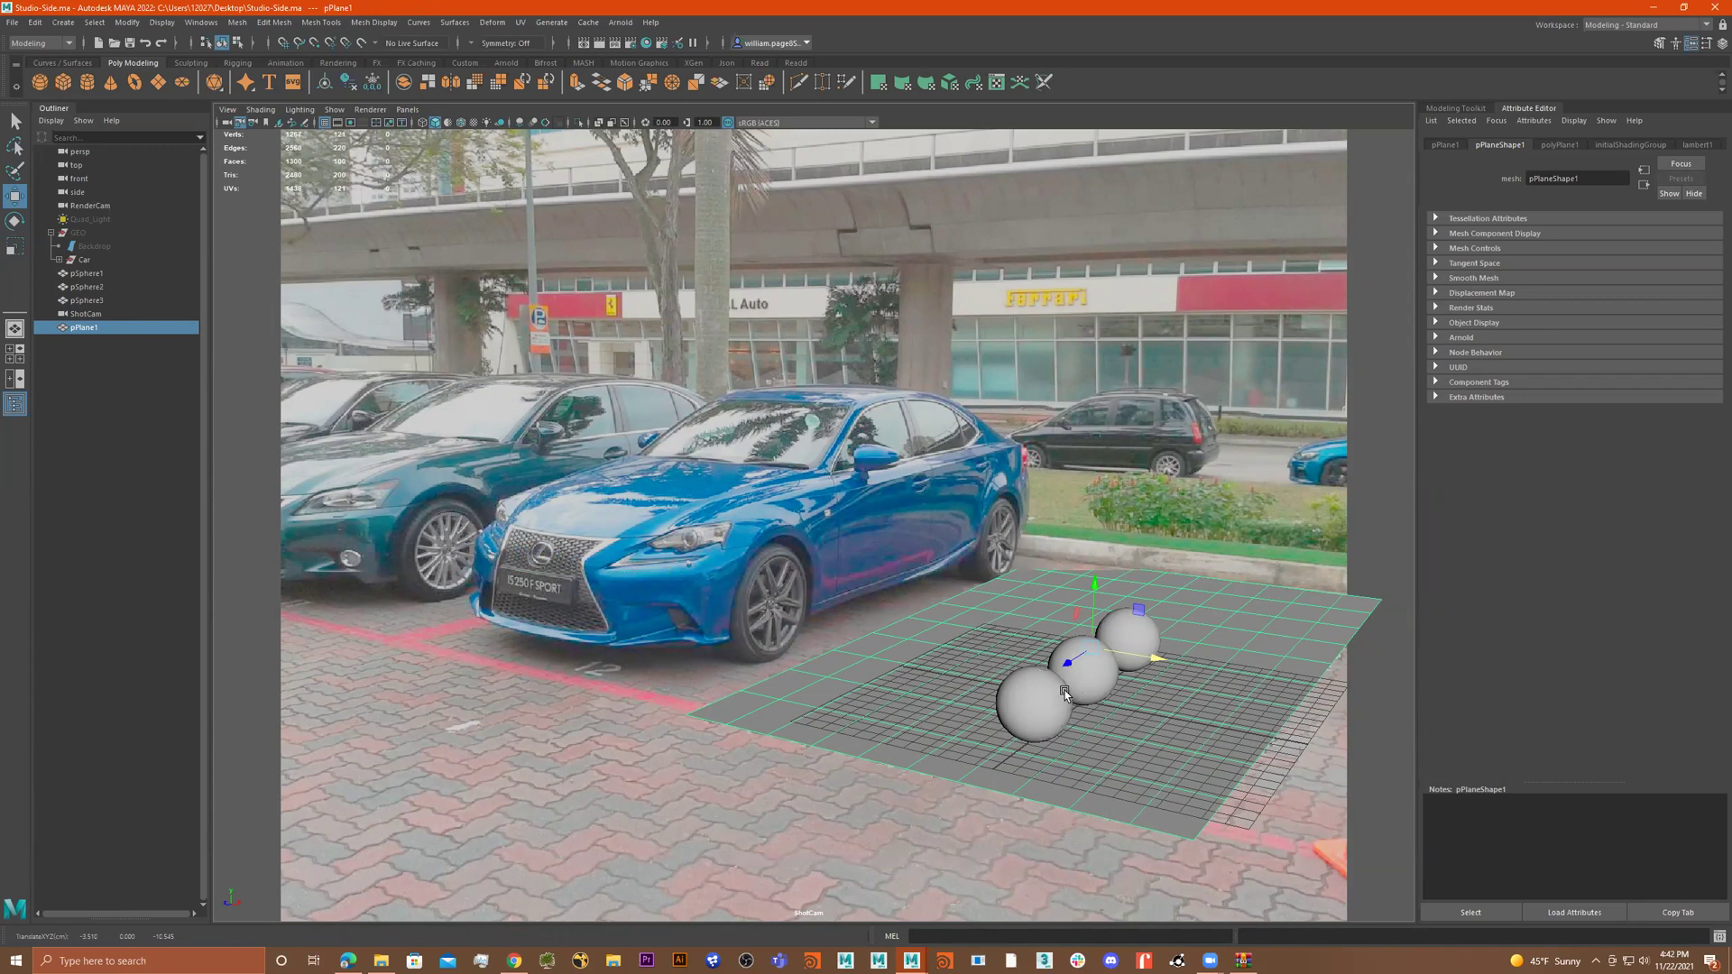
Step: Switch the viewport to the persp camera and create an Arnold area light in the scene
left_click(408, 109)
mouse_move(487, 122)
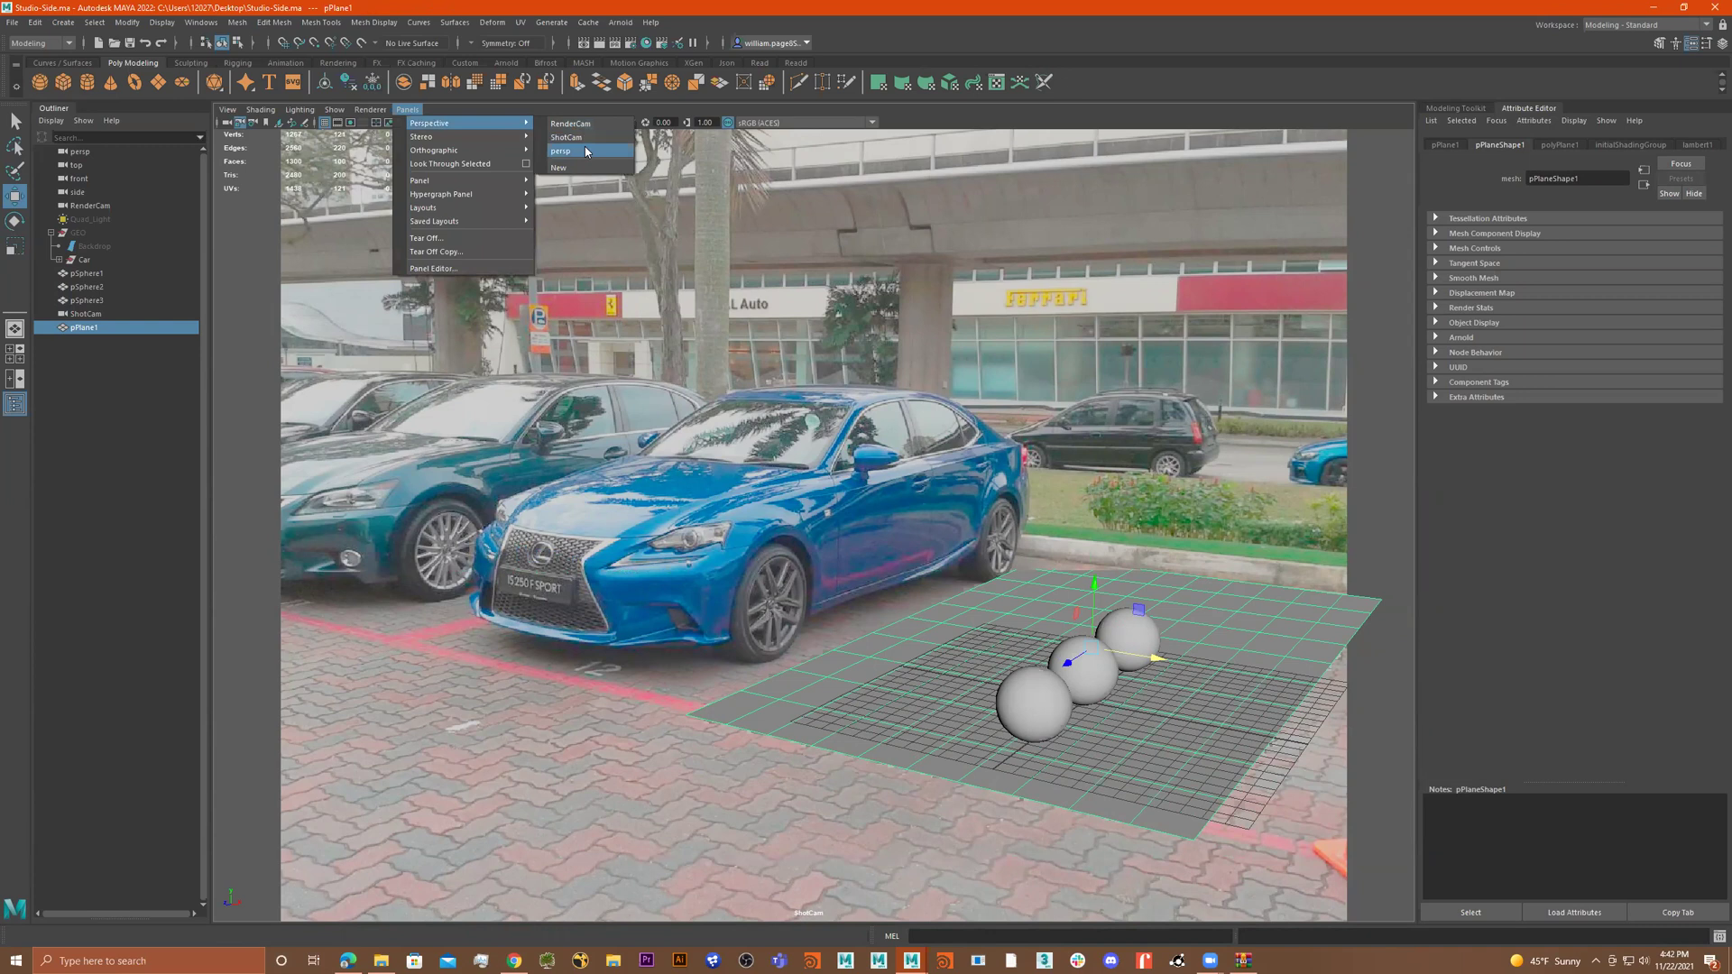
left_click(586, 152)
mouse_move(903, 505)
left_mouse_down("alt")
mouse_move(1071, 484)
mouse_move(878, 540)
mouse_move(920, 528)
left_mouse_up("alt")
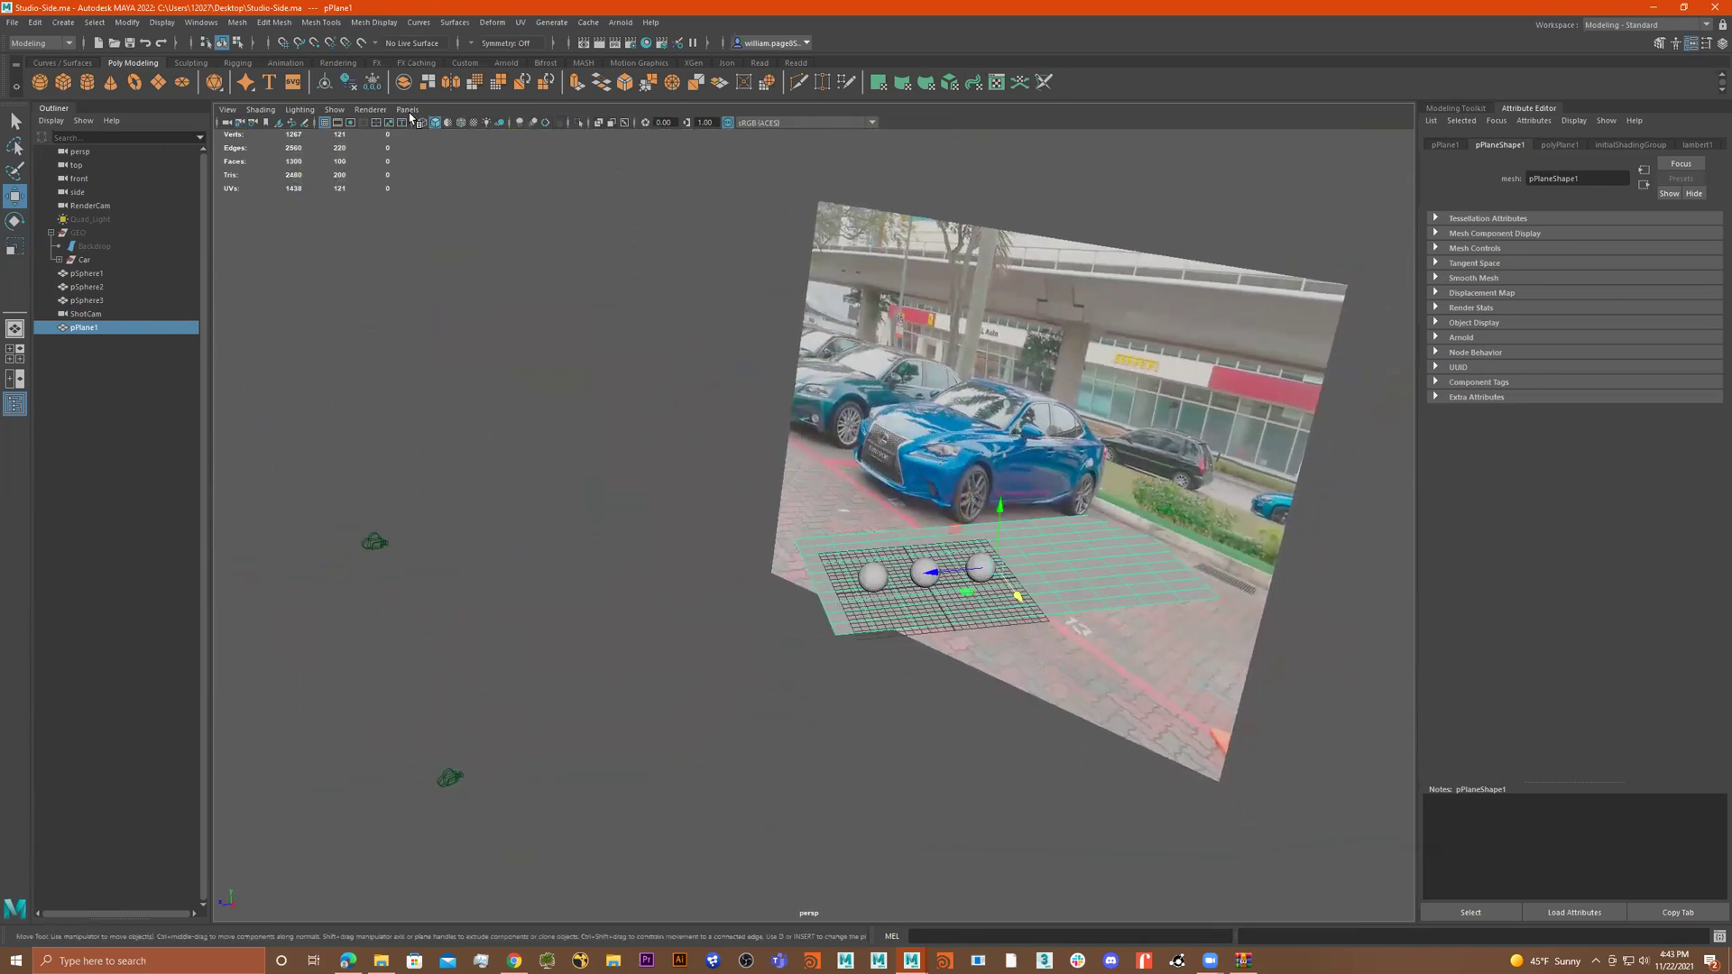
left_click_drag(839, 240, 959, 288, "alt")
middle_click_drag(958, 289, 847, 316, "alt")
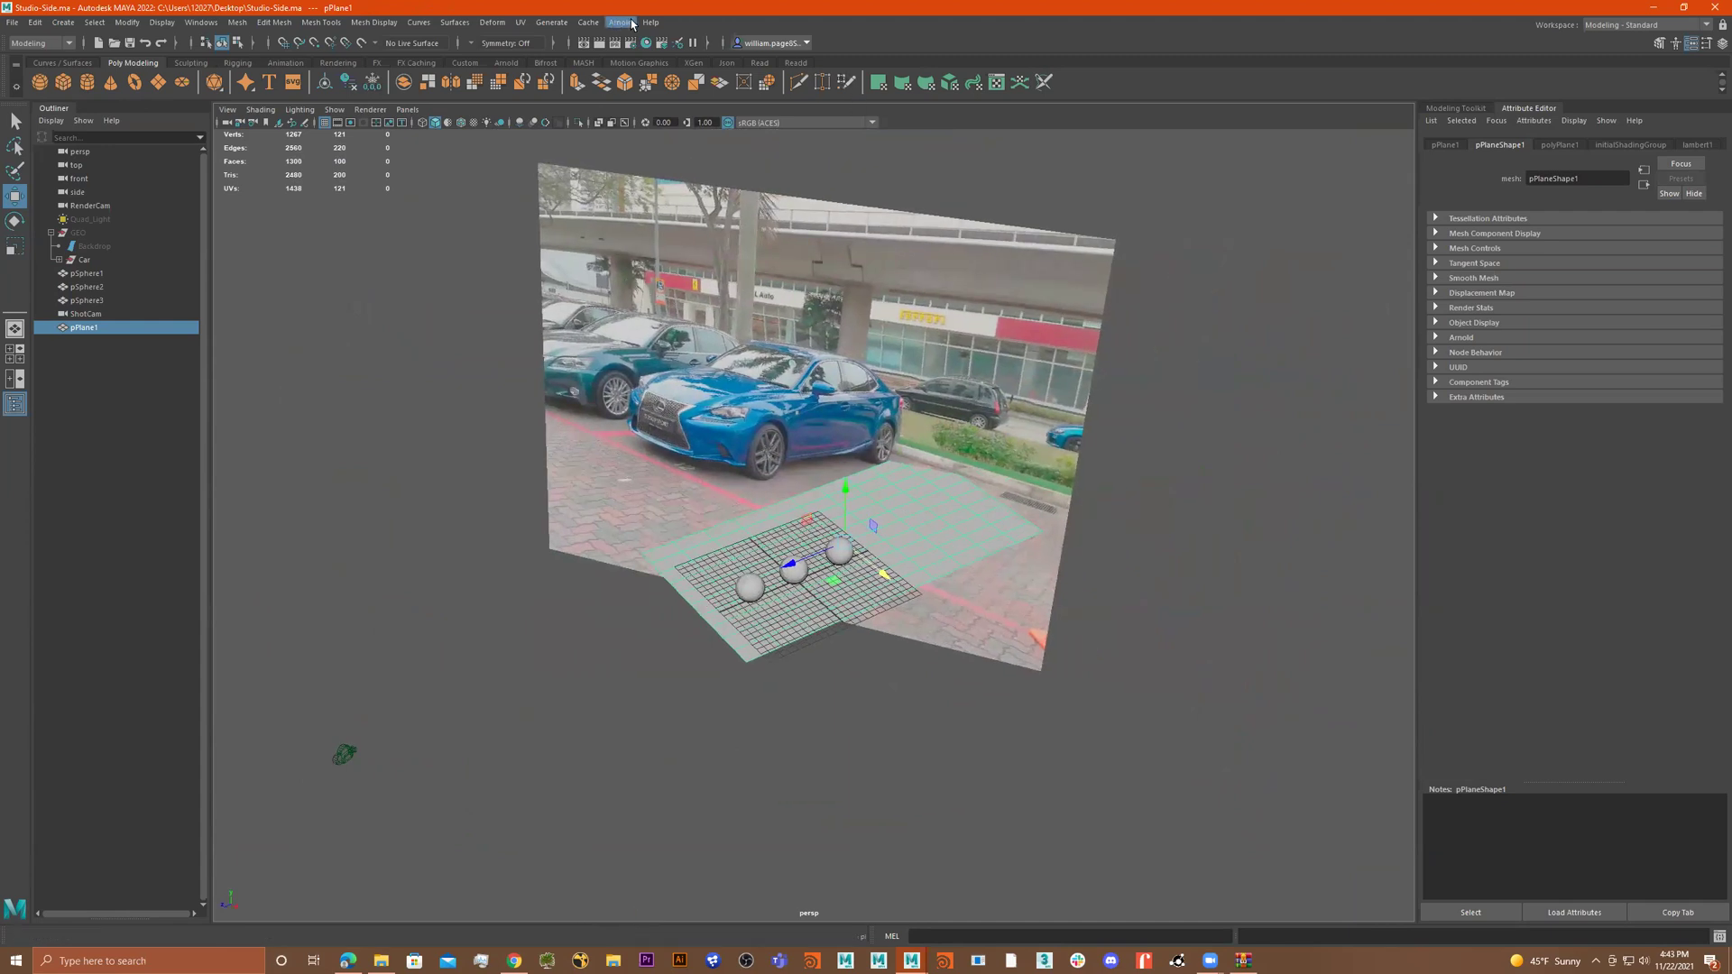
left_click(629, 23)
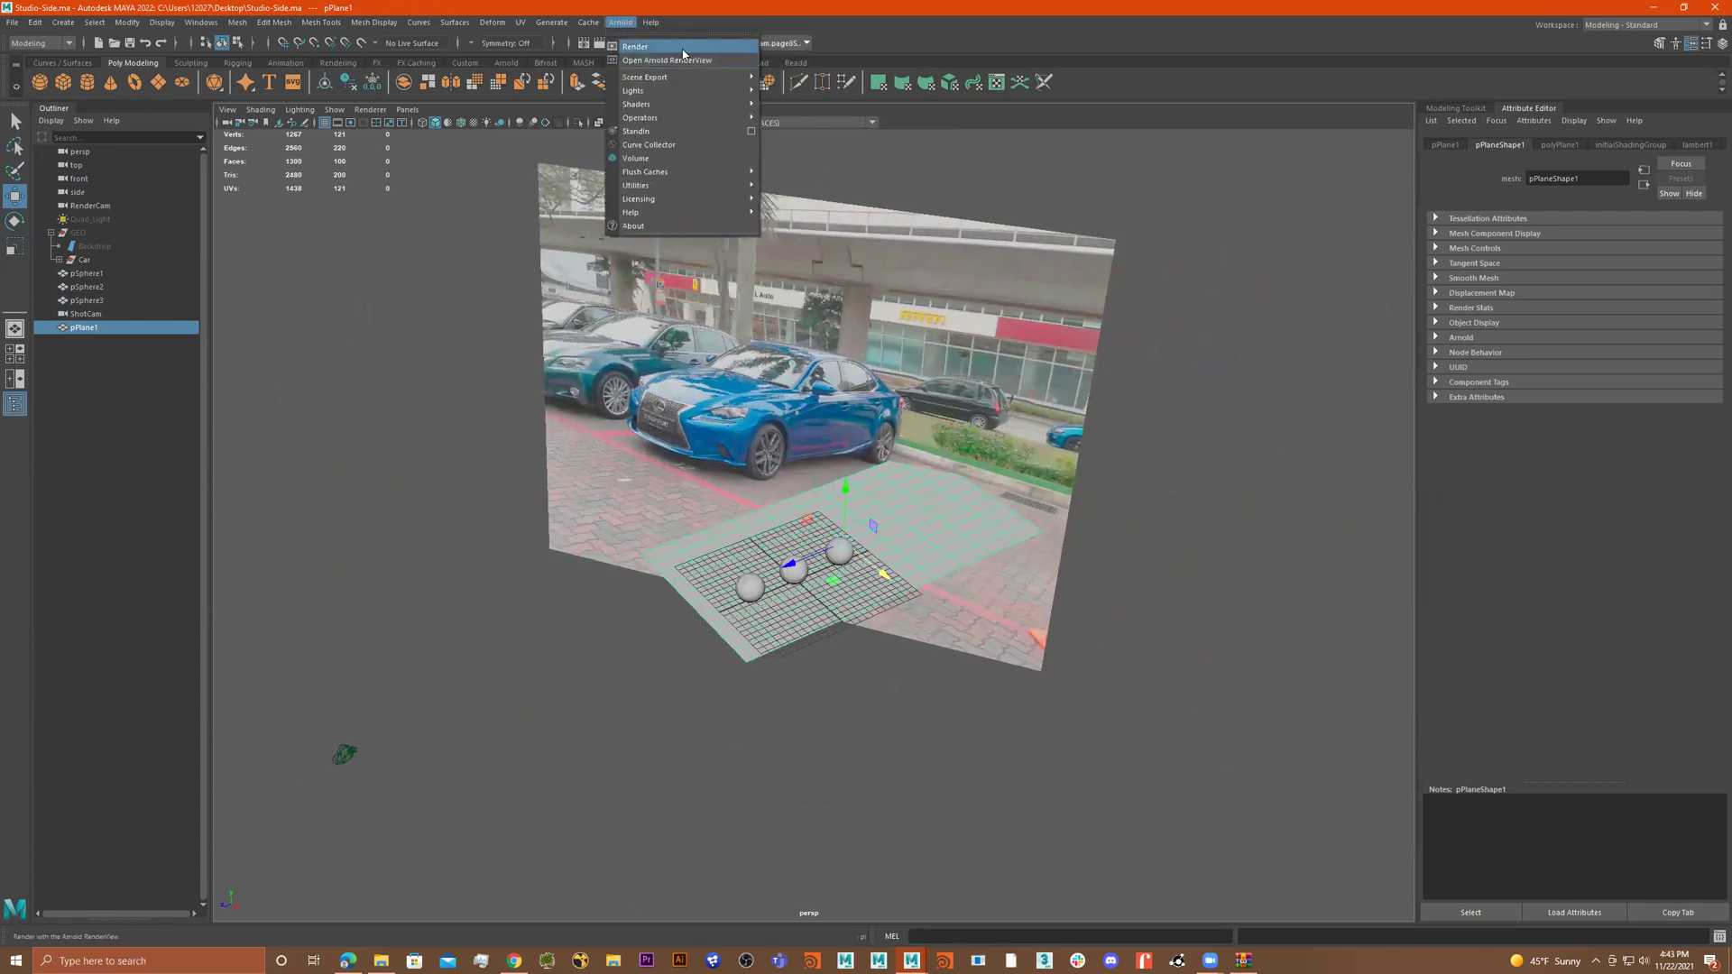
mouse_move(686, 90)
left_click(808, 95)
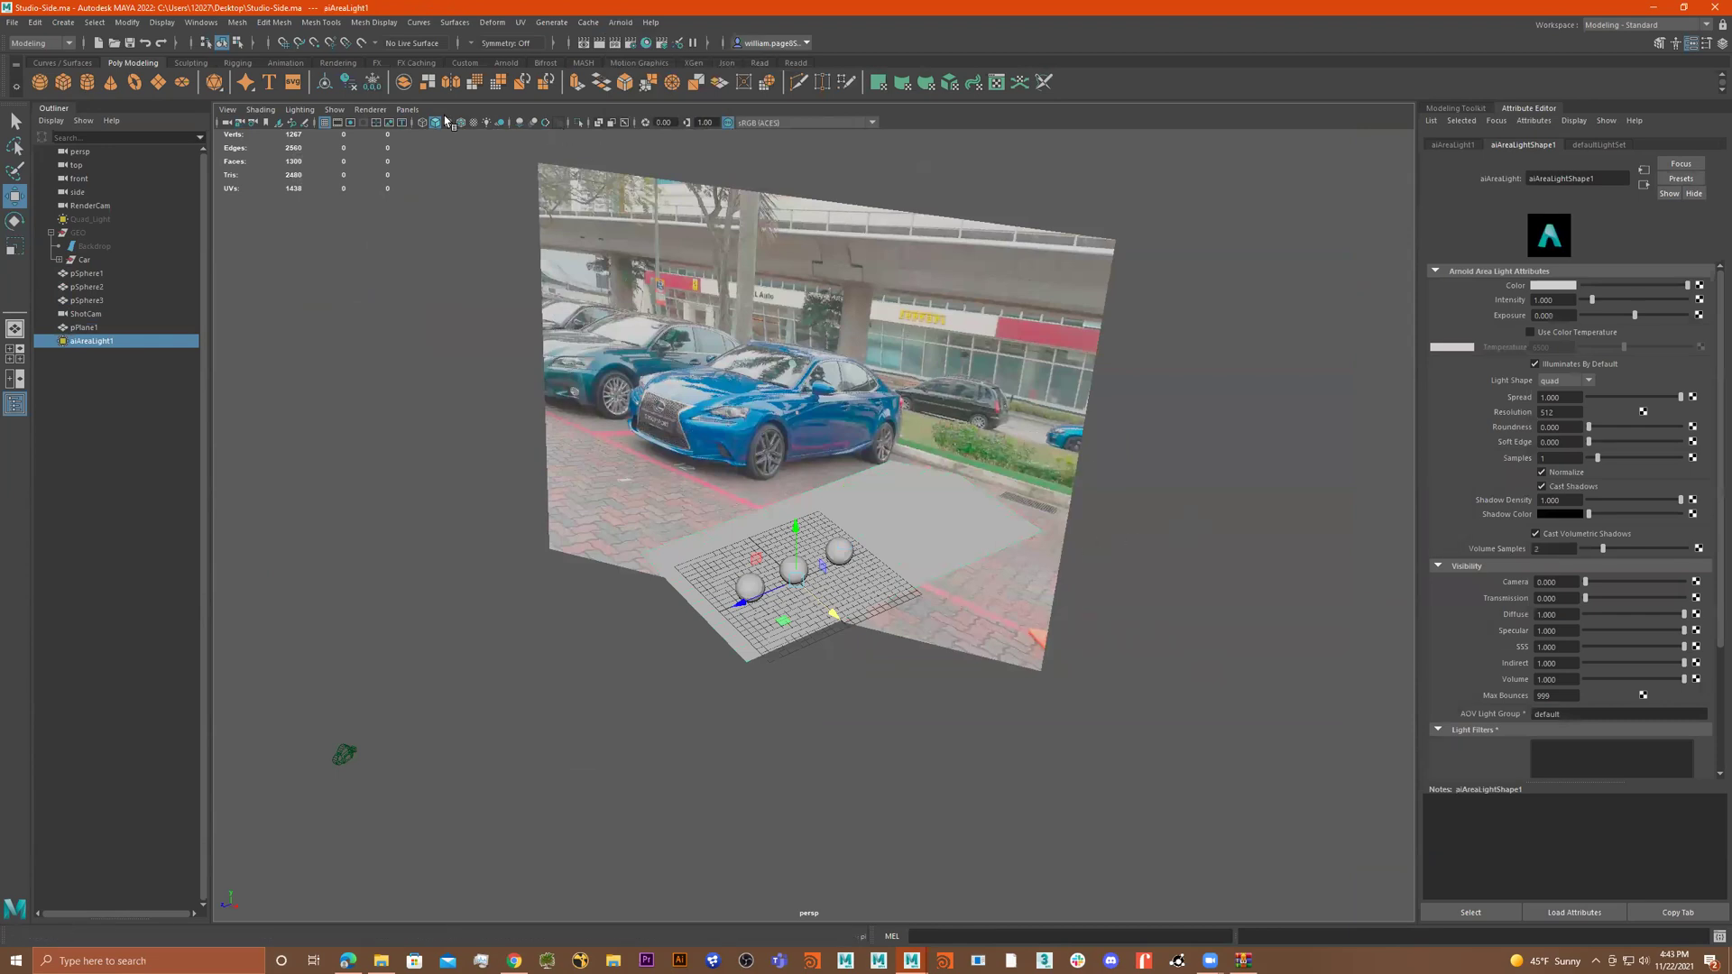
Step: Look through the area light to aim it at the spheres from above, then return the viewport to persp
left_click(408, 109)
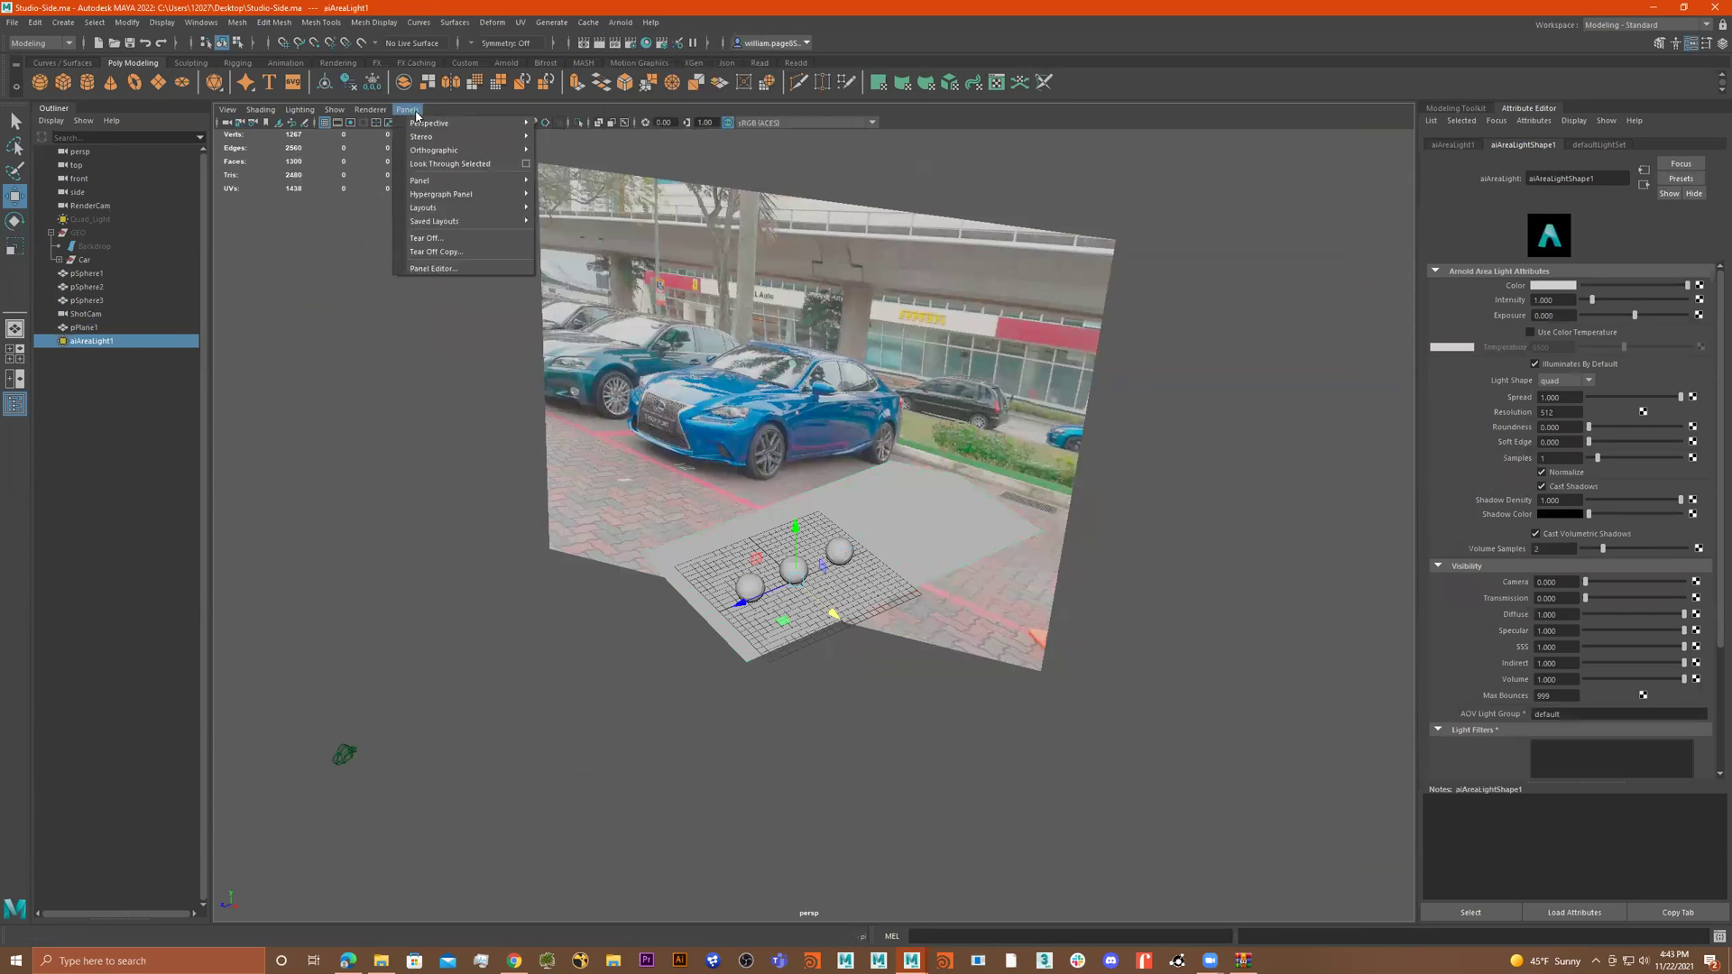
left_click(448, 165)
scroll(1004, 536, "down", 10)
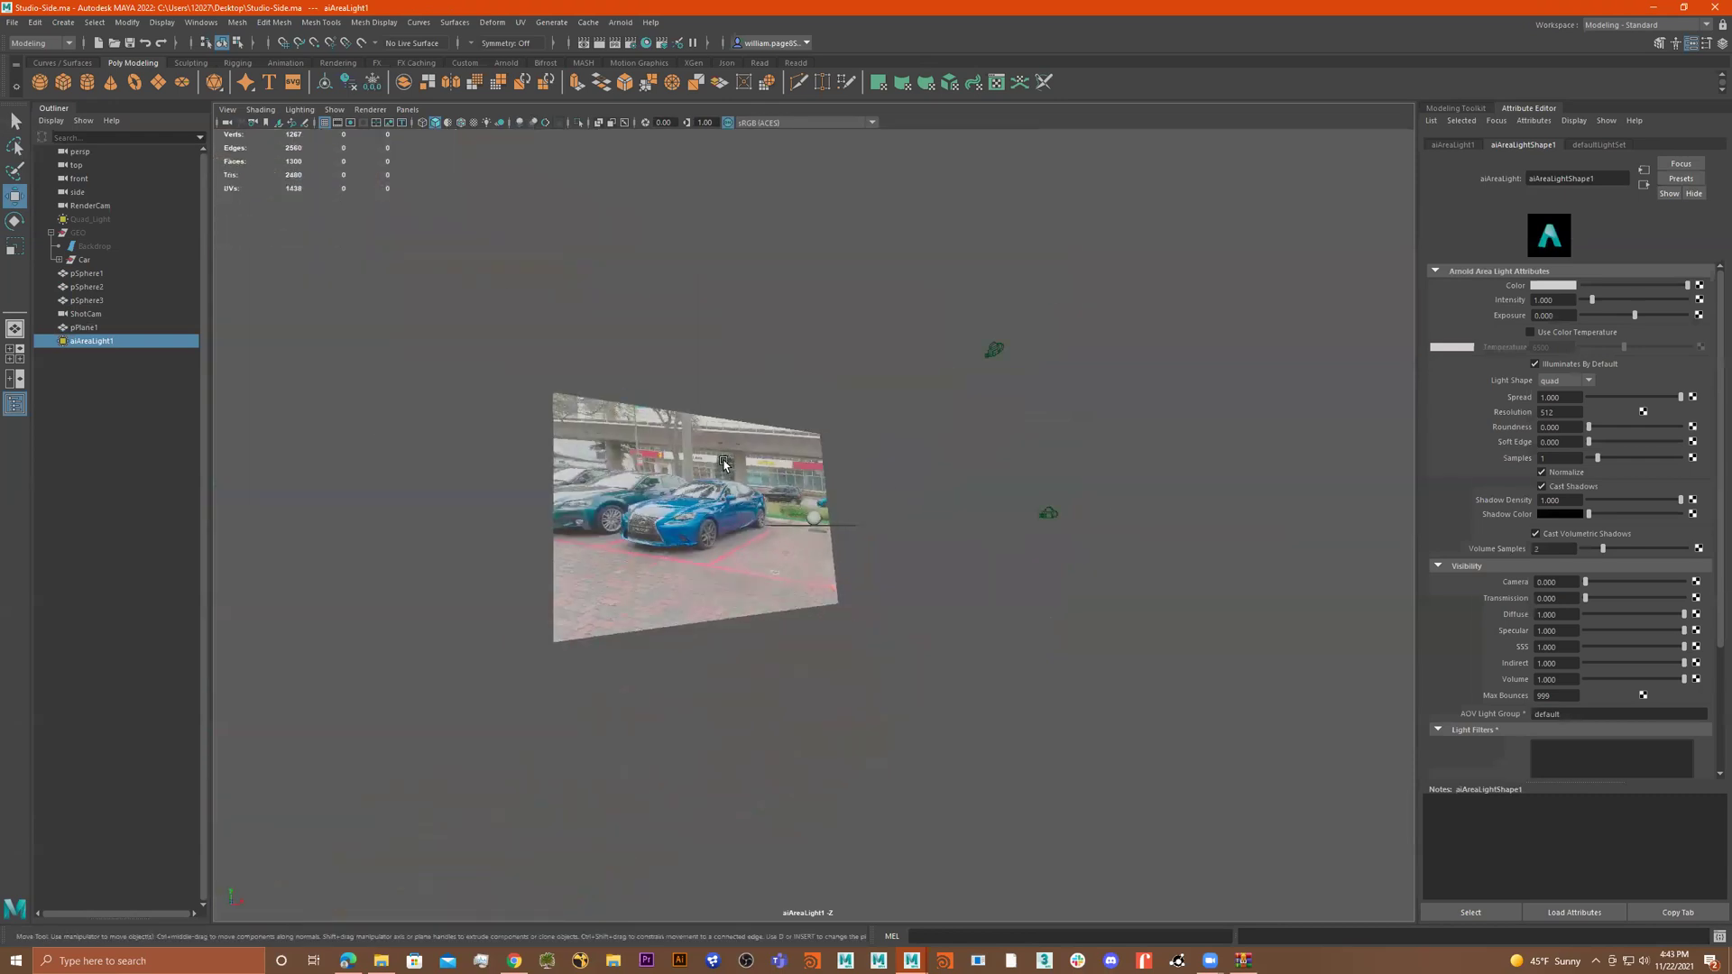
left_click_drag(674, 528, 831, 464, "alt")
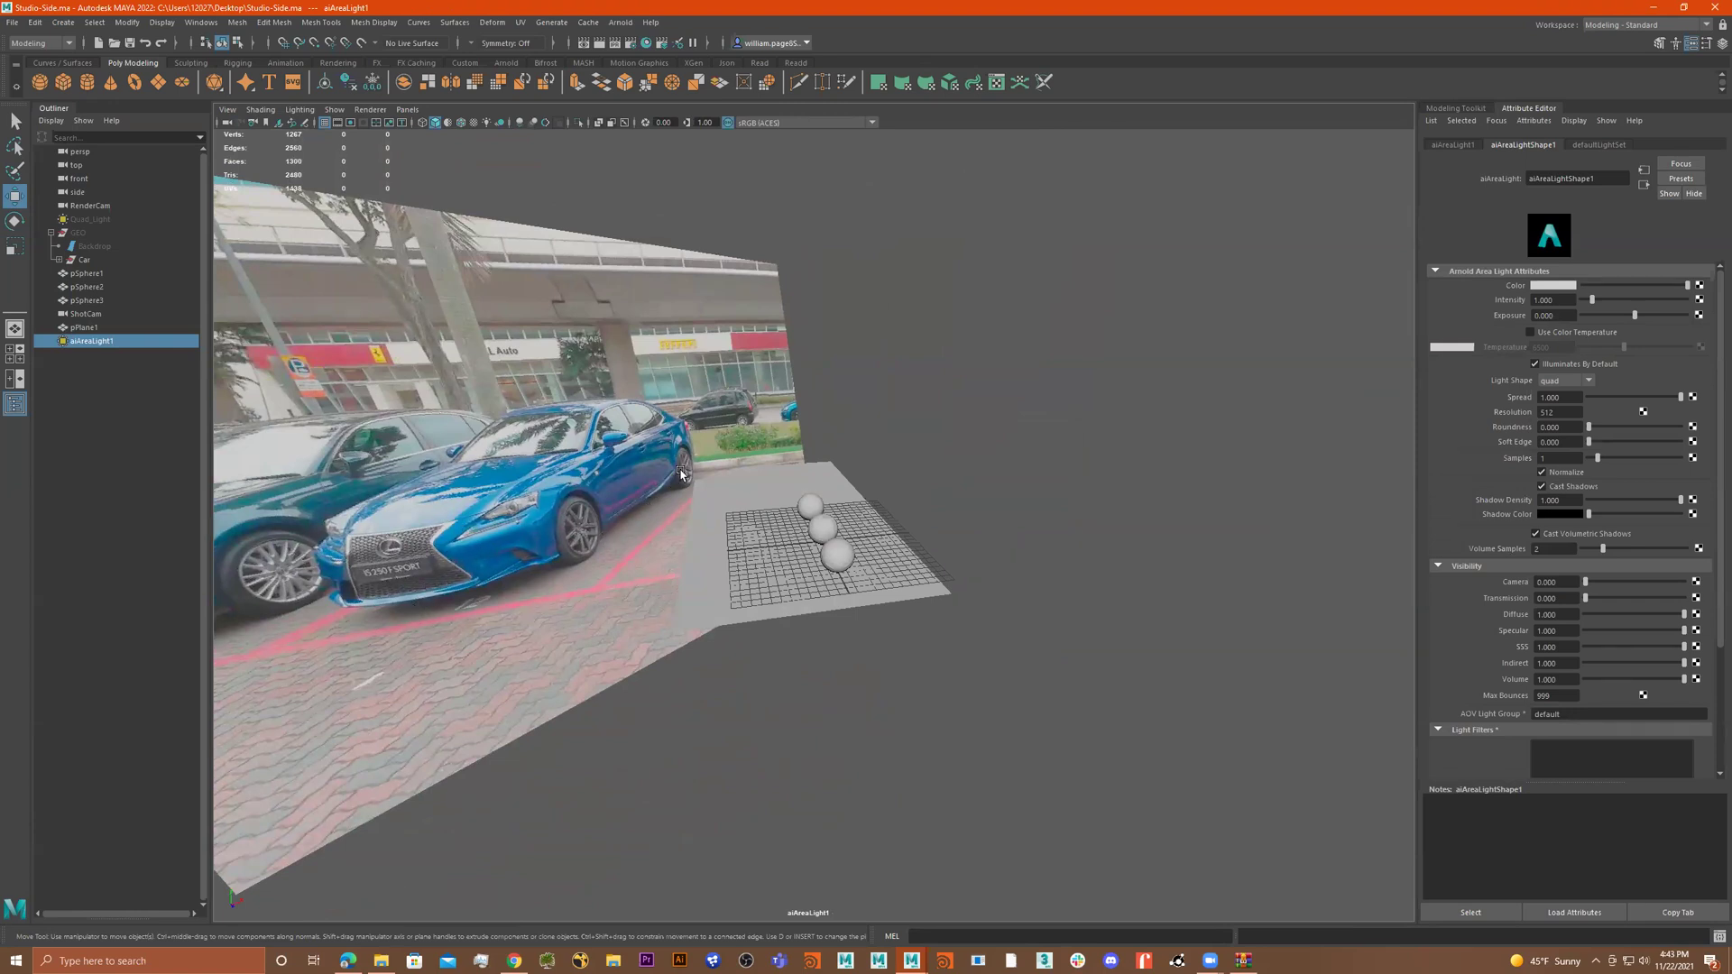
left_click_drag(760, 474, 700, 582, "alt")
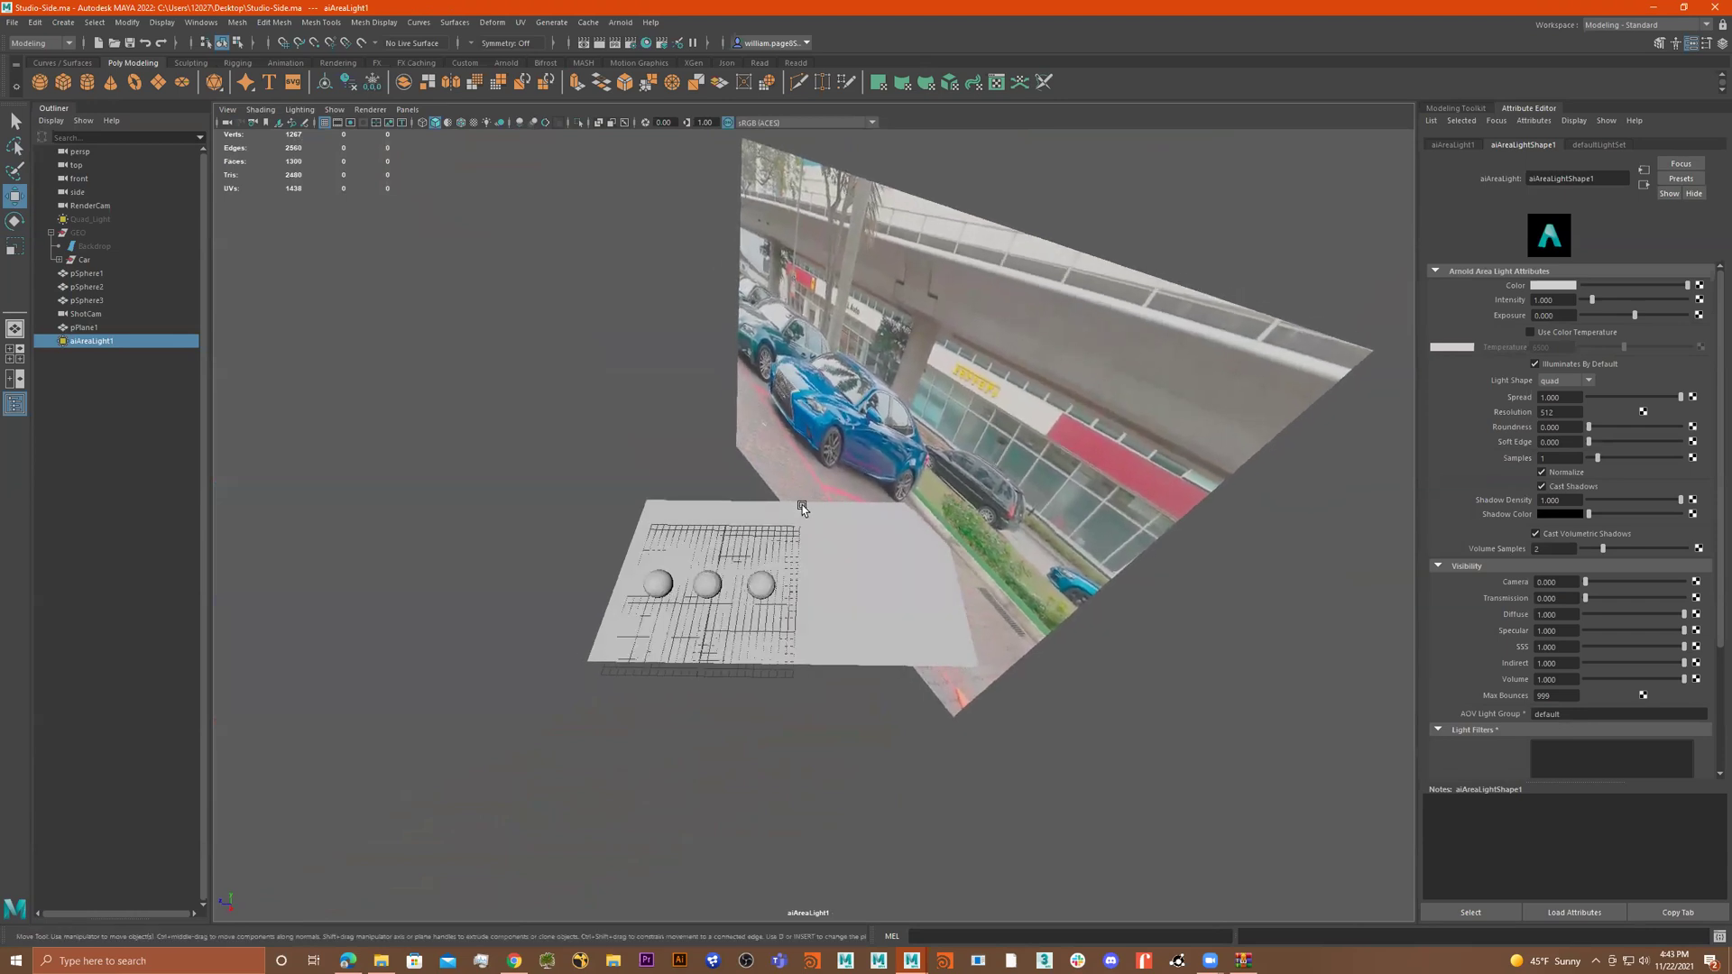
left_click_drag(835, 546, 819, 544, "alt")
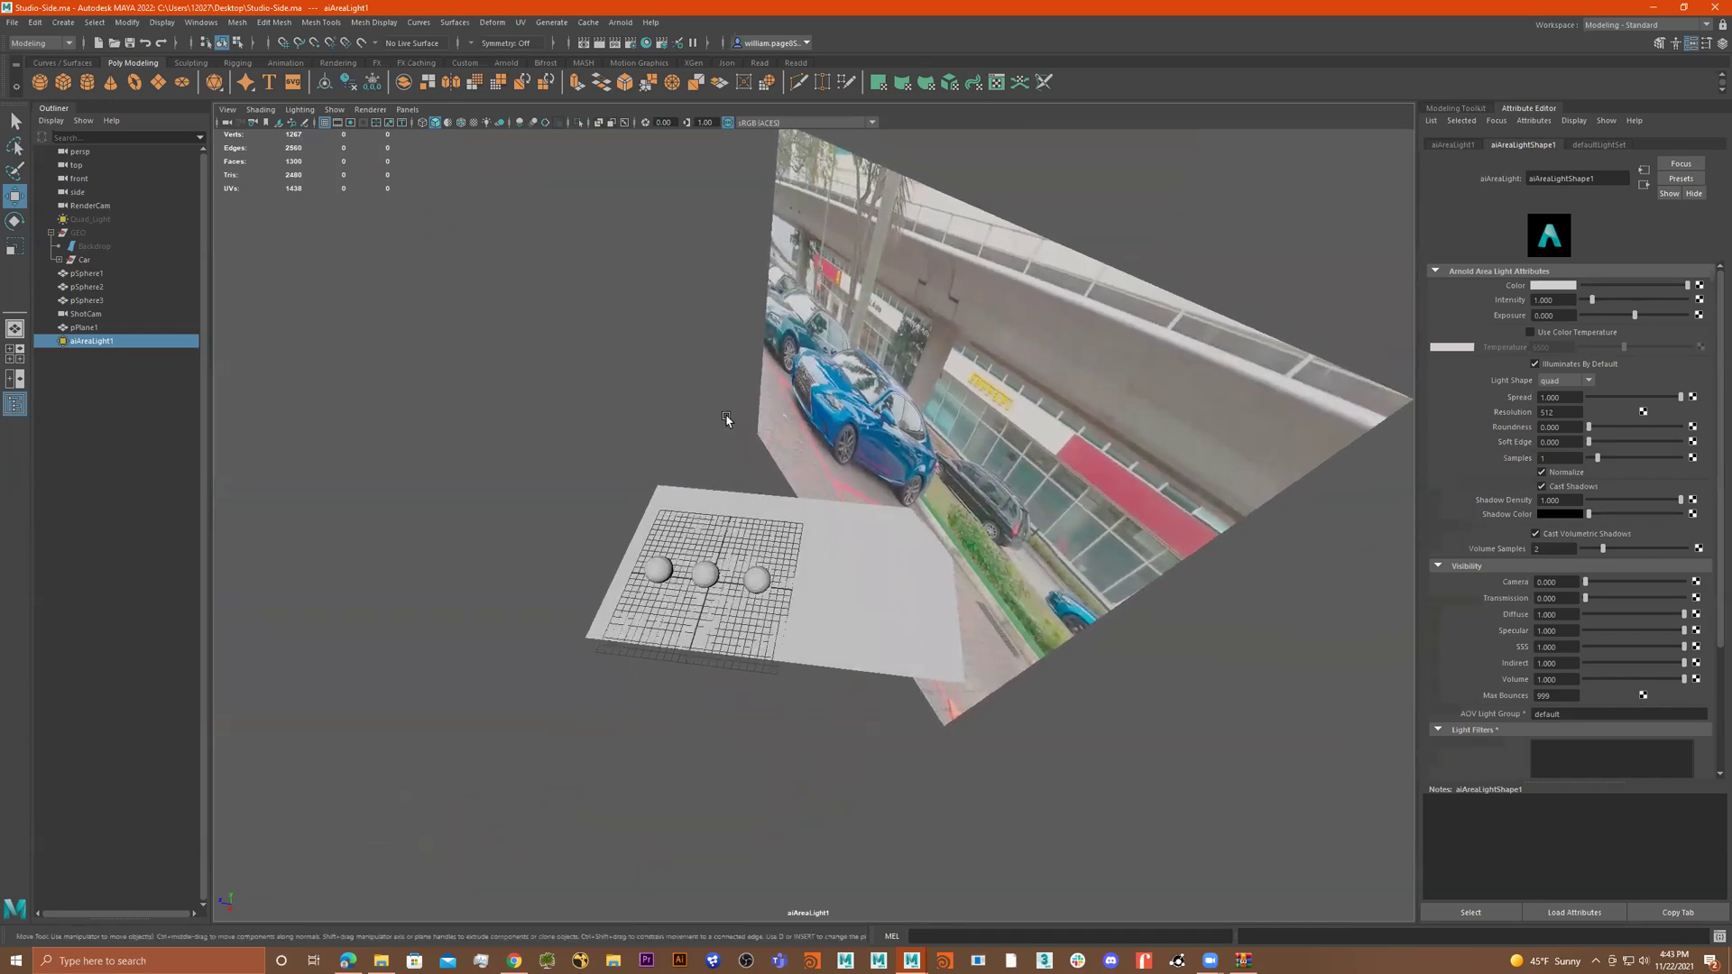
left_click(407, 109)
mouse_move(478, 127)
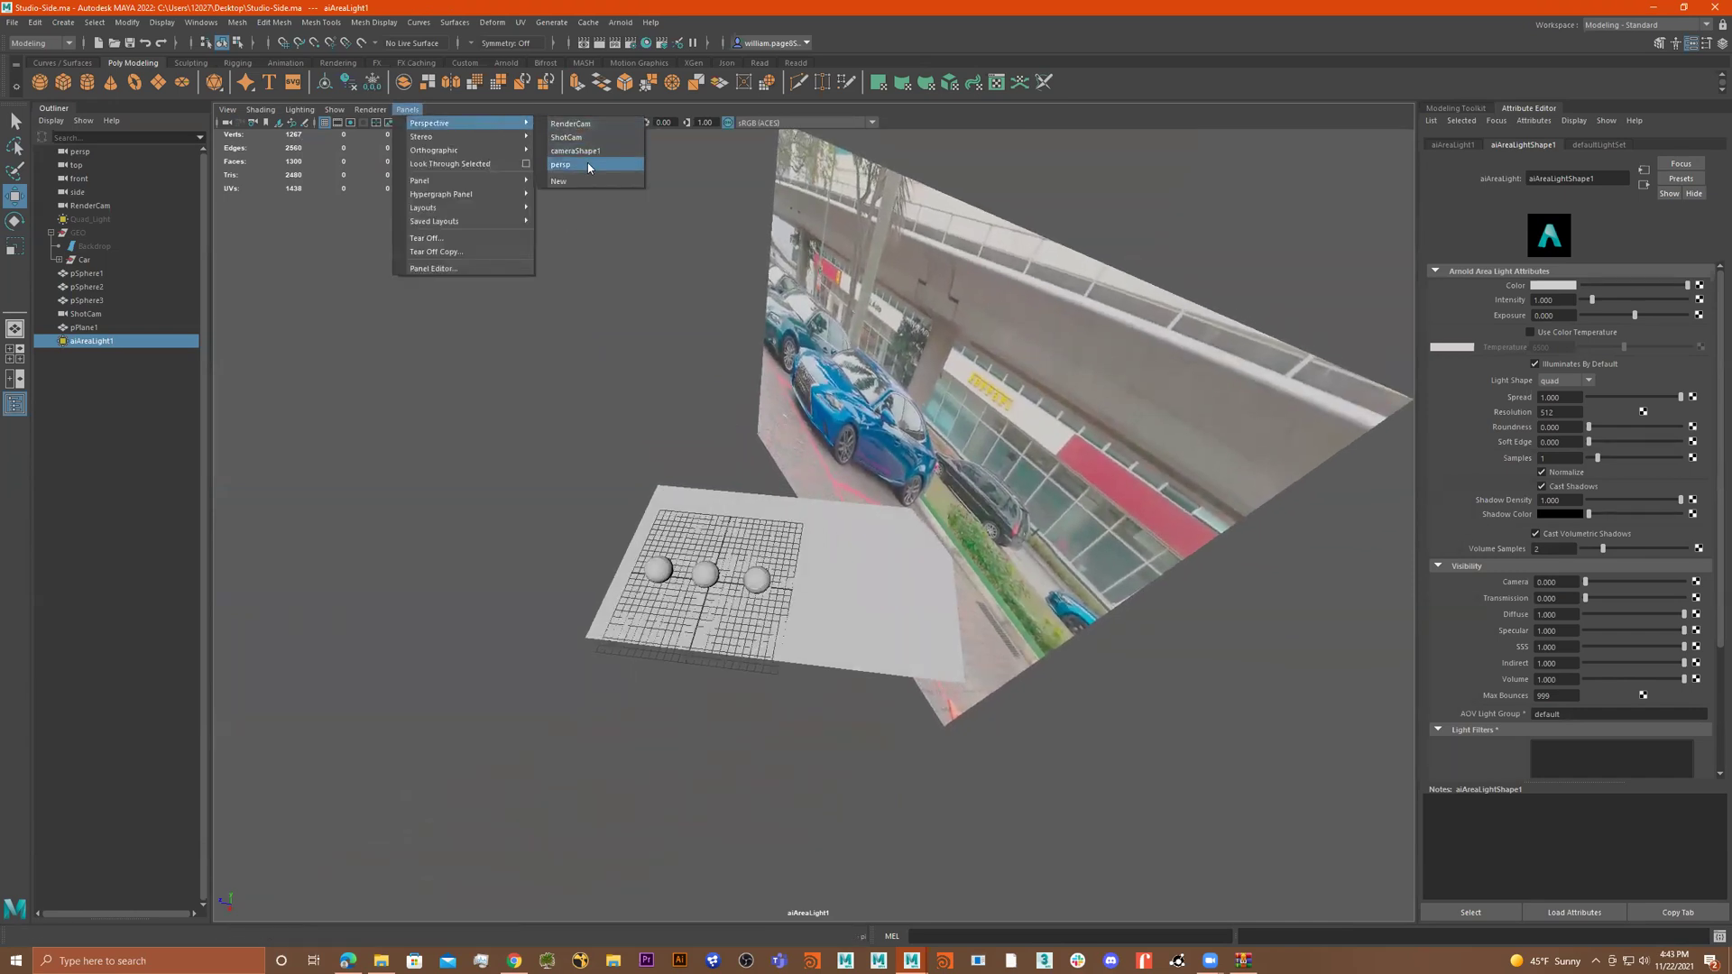
left_click(588, 168)
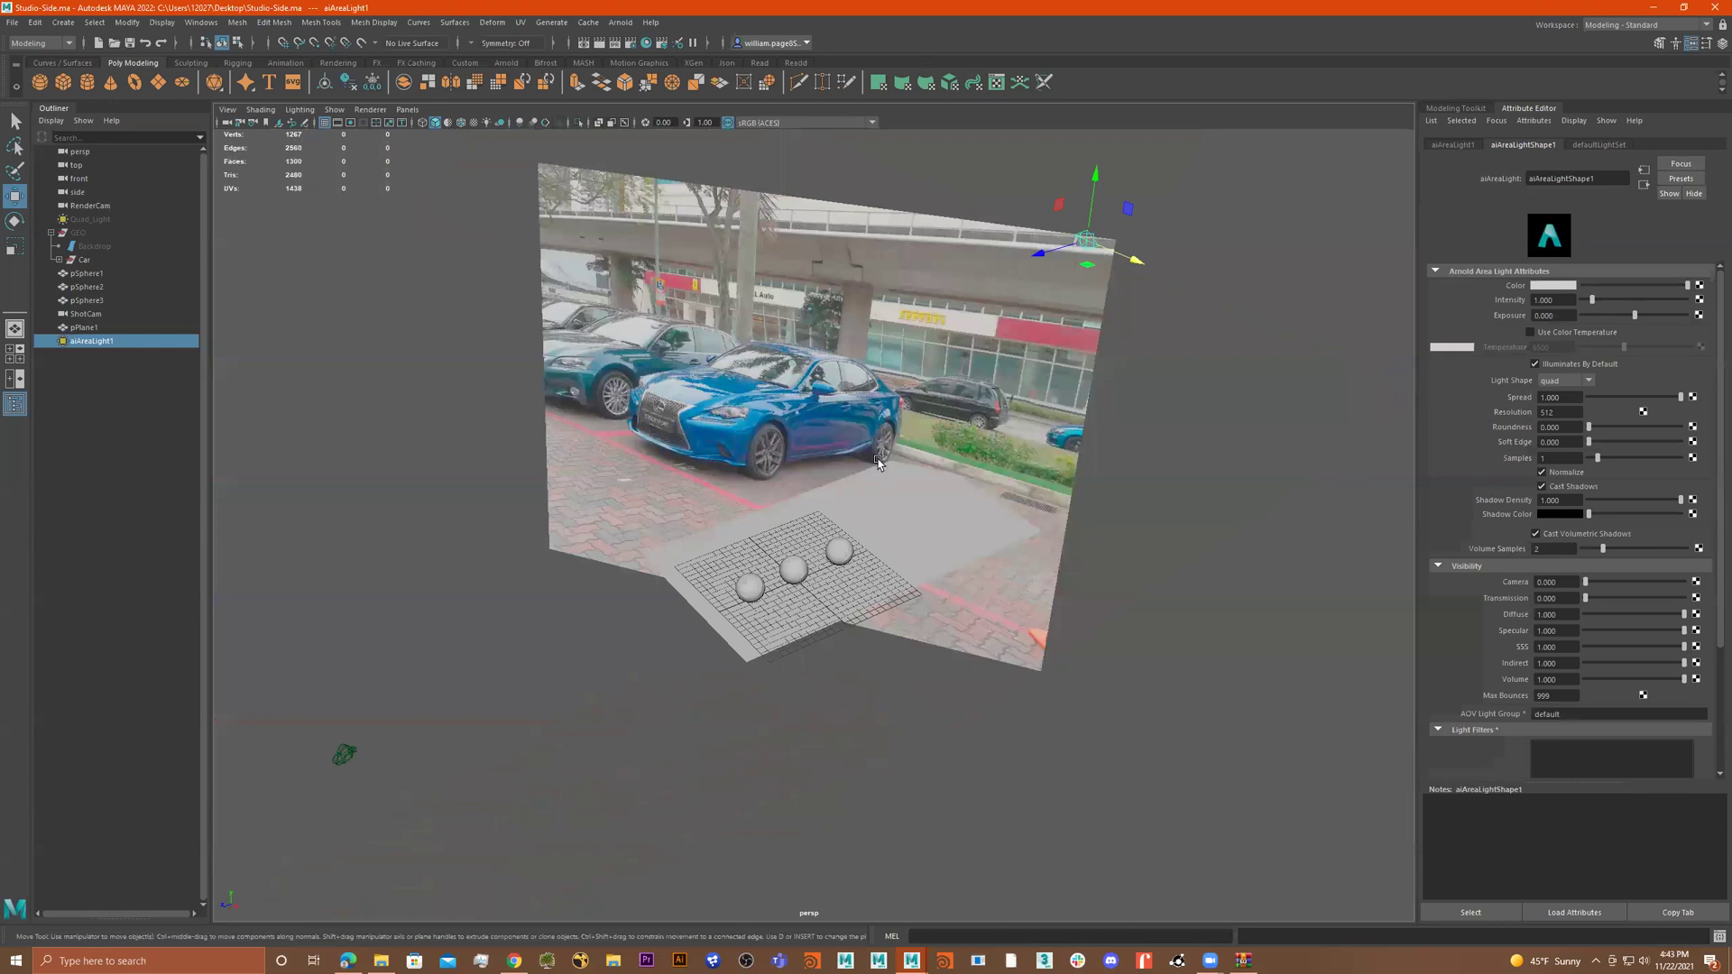
Step: Scale up the area light above the parking-lot scene
left_click_drag(824, 463, 890, 443, "alt")
key("r")
left_click_drag(1026, 286, 934, 298, "alt")
left_click_drag(746, 315, 705, 321)
left_click_drag(713, 322, 581, 347, "alt")
scroll(576, 229, "up", 3)
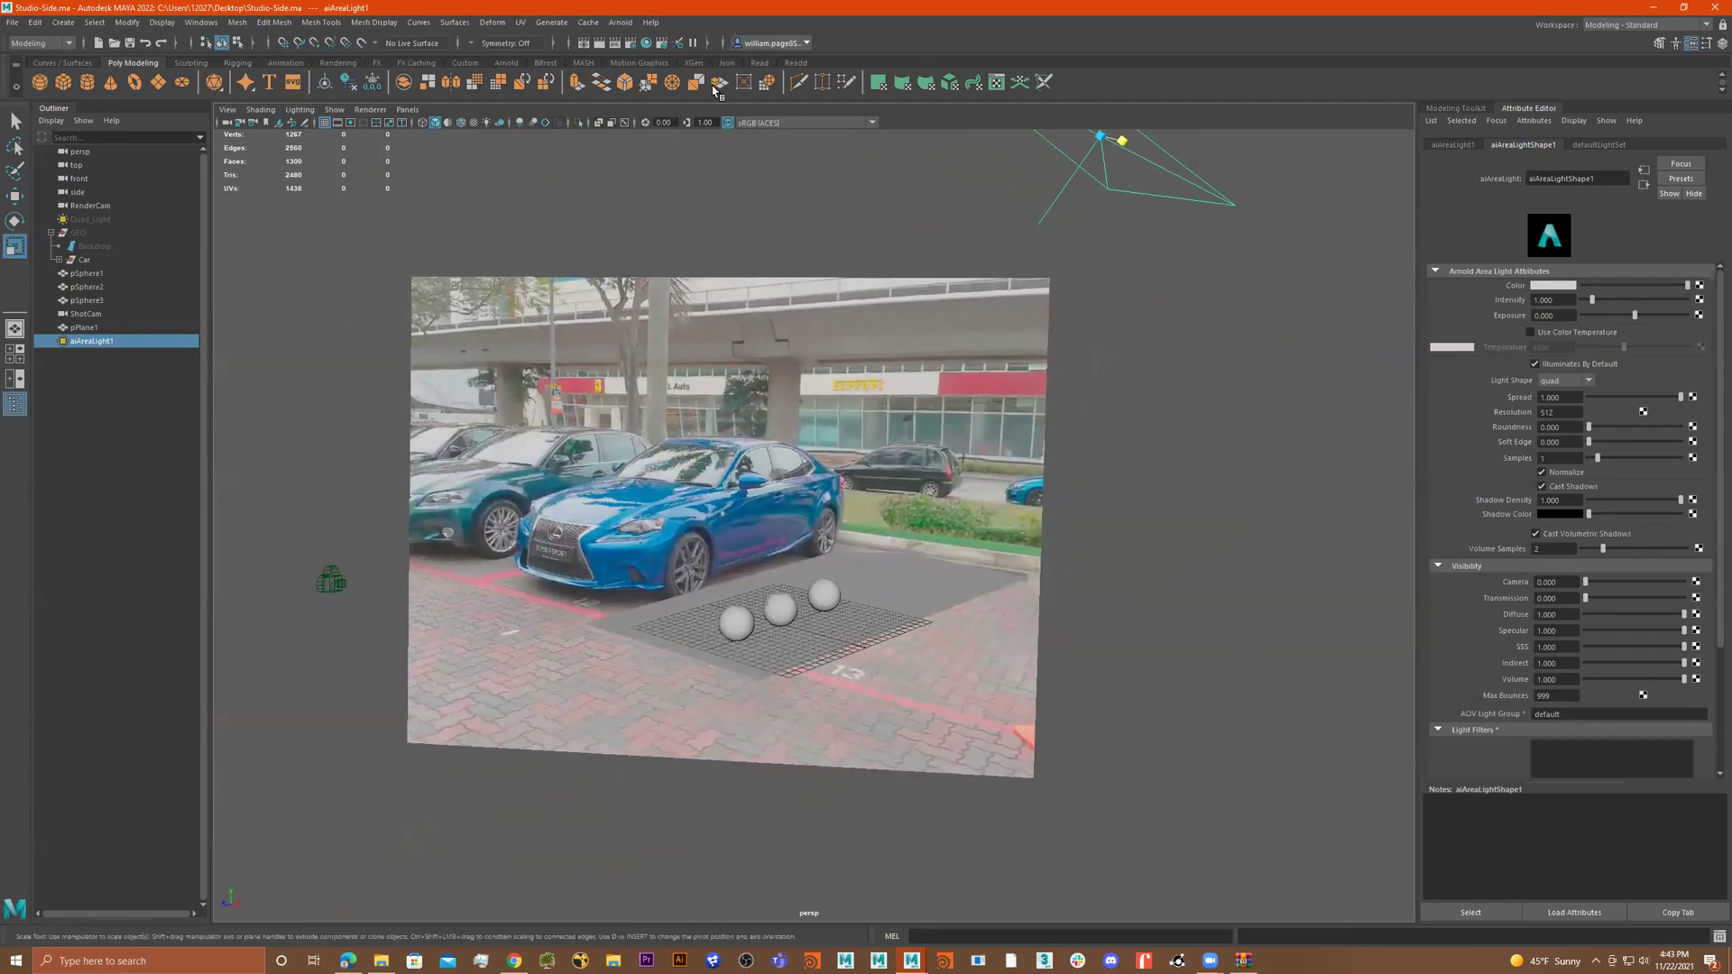
Step: Start an Arnold render of the scene and enlarge the RenderView window
left_click(621, 21)
mouse_move(651, 22)
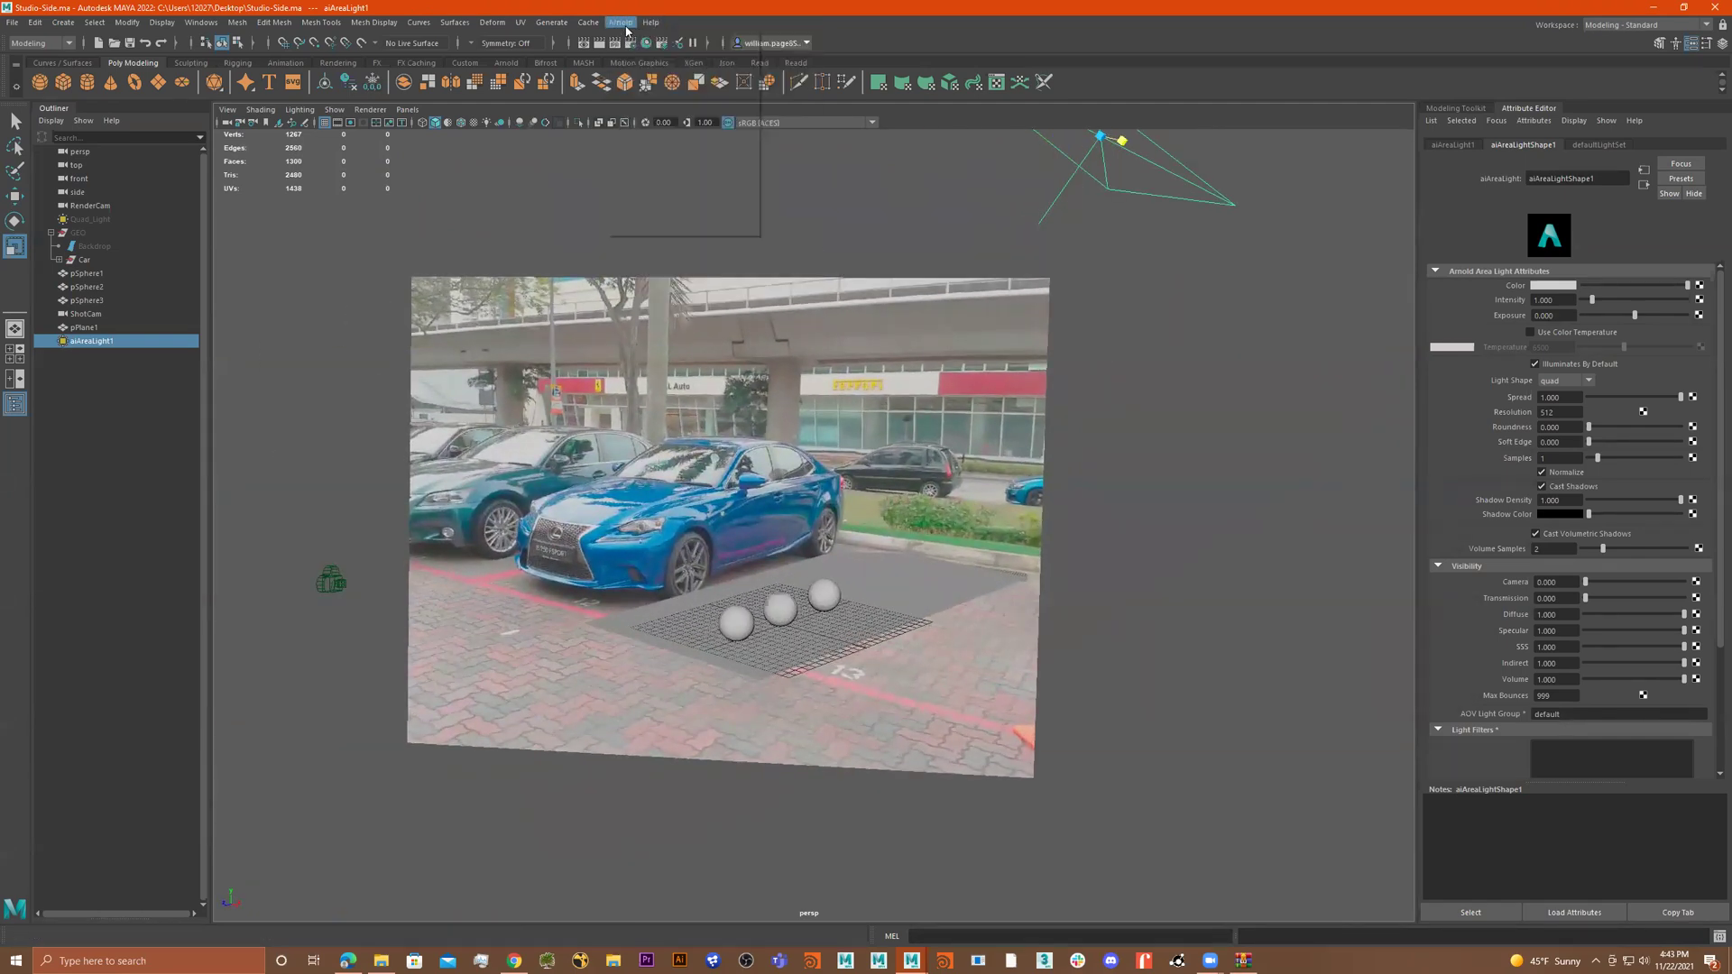
left_click(651, 49)
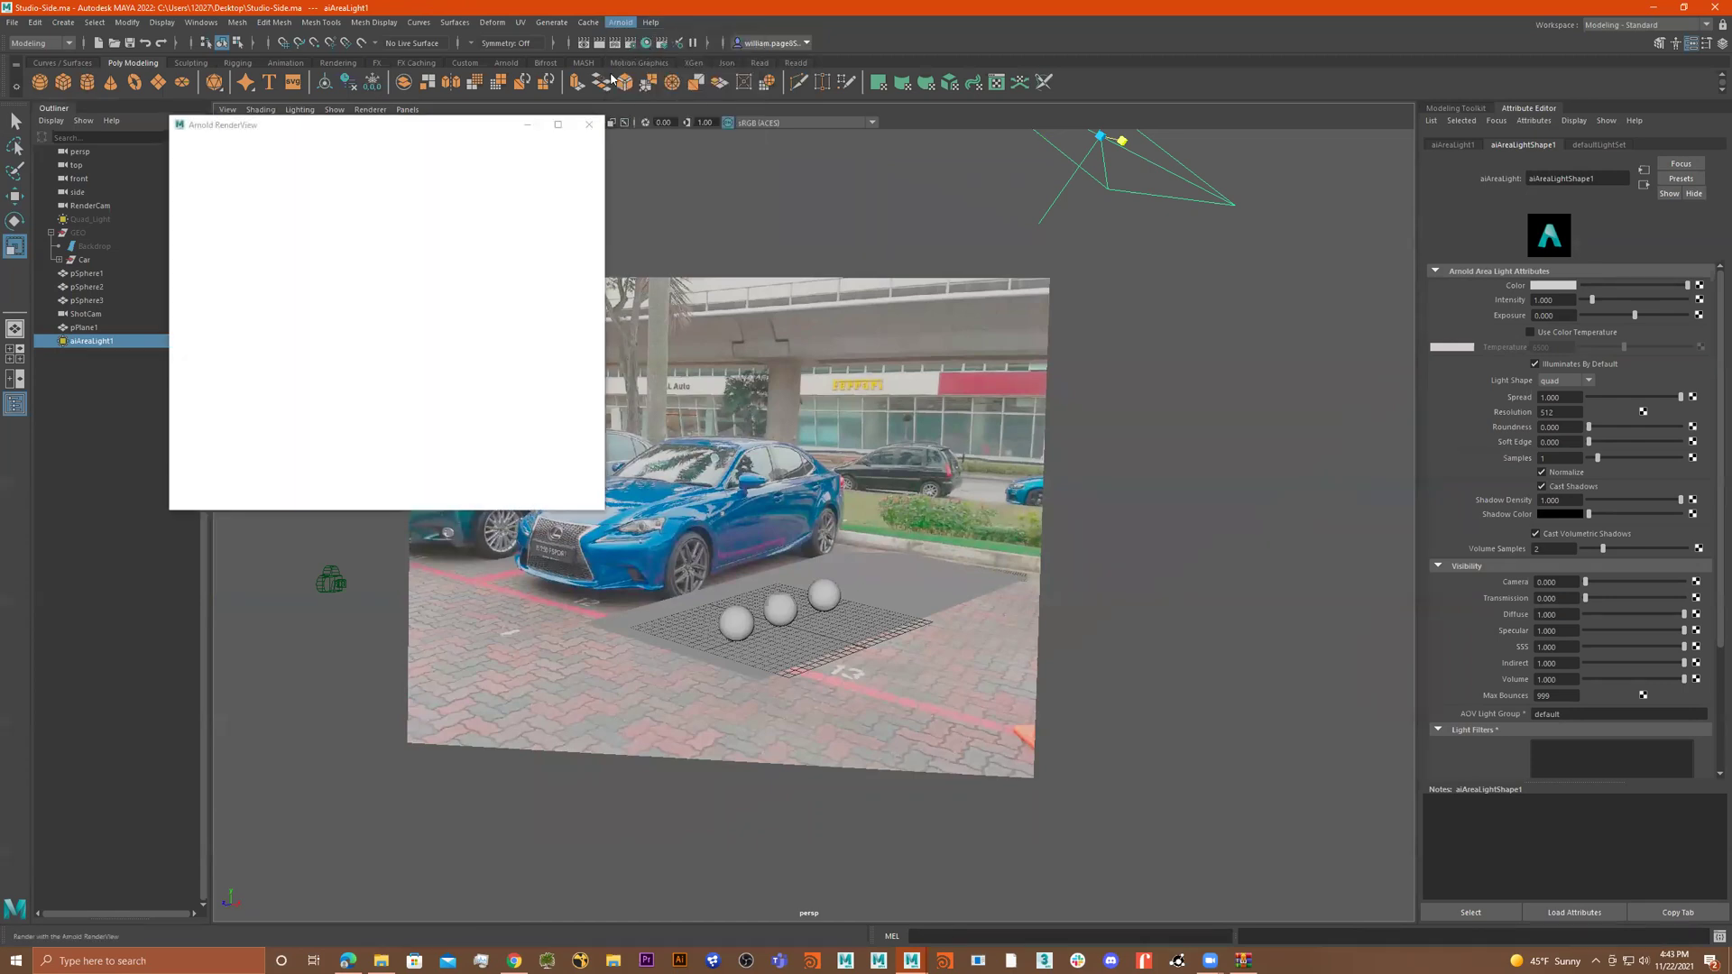
left_click(604, 512)
left_click_drag(603, 510, 783, 616)
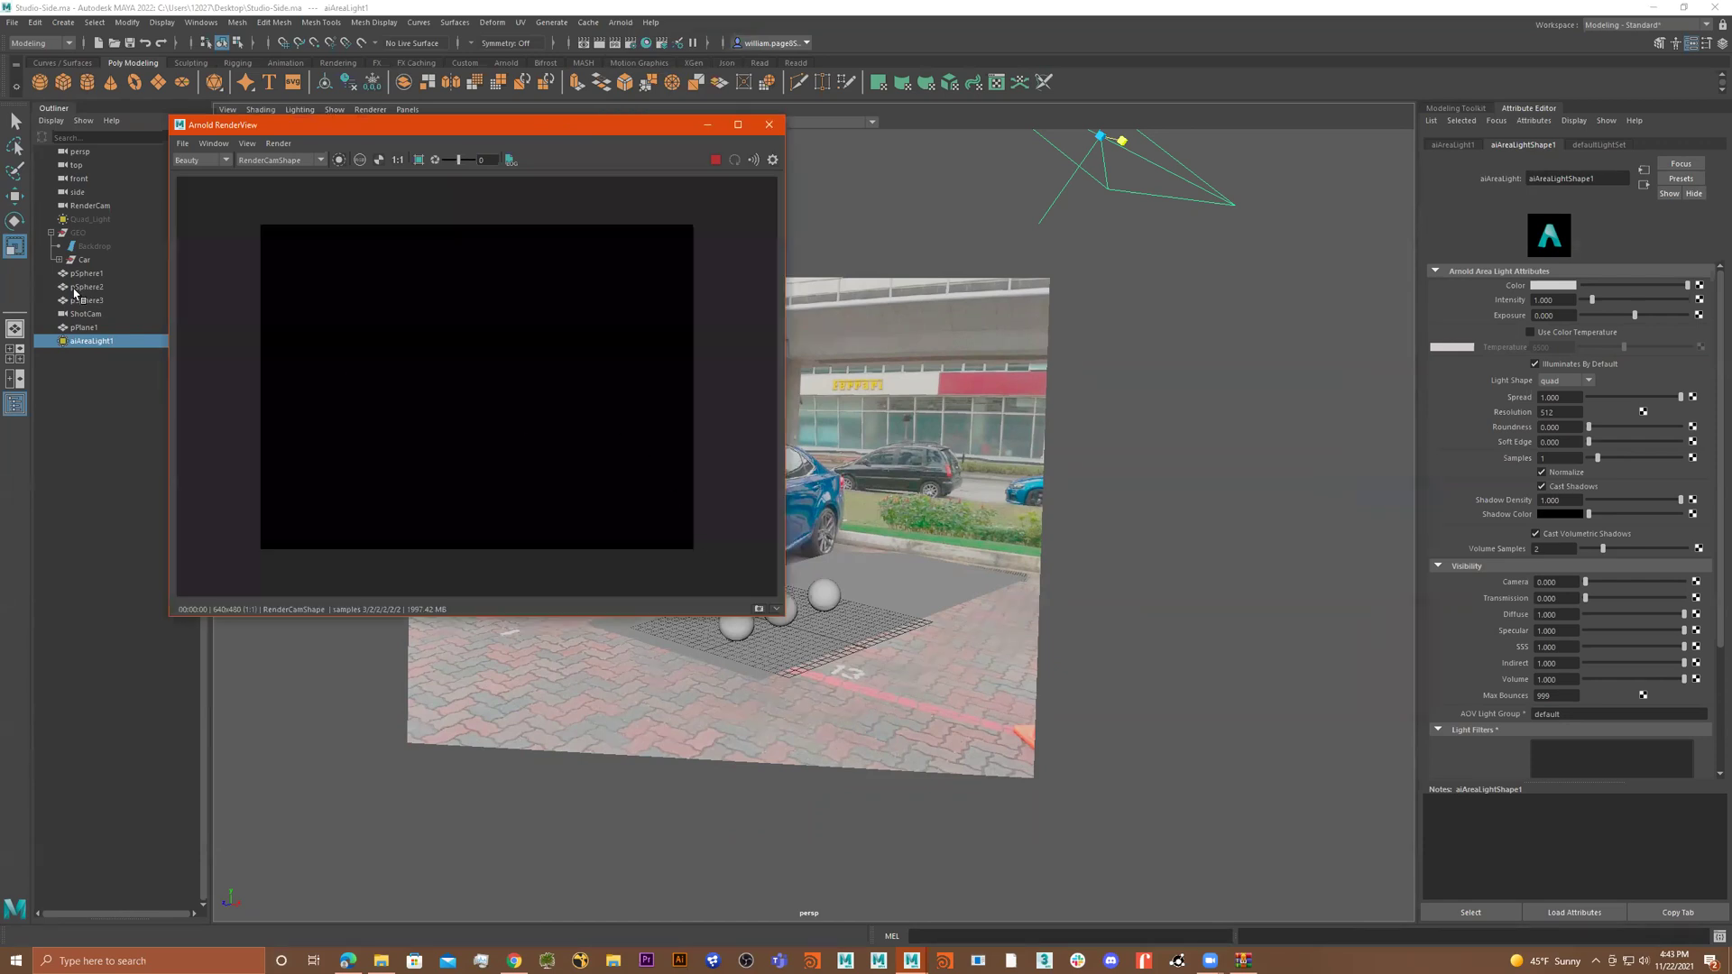
Step: Set the area light's exposure to 25 and switch the render camera to ShotCamShape
left_click(90, 343)
left_click(1567, 318)
key("Return")
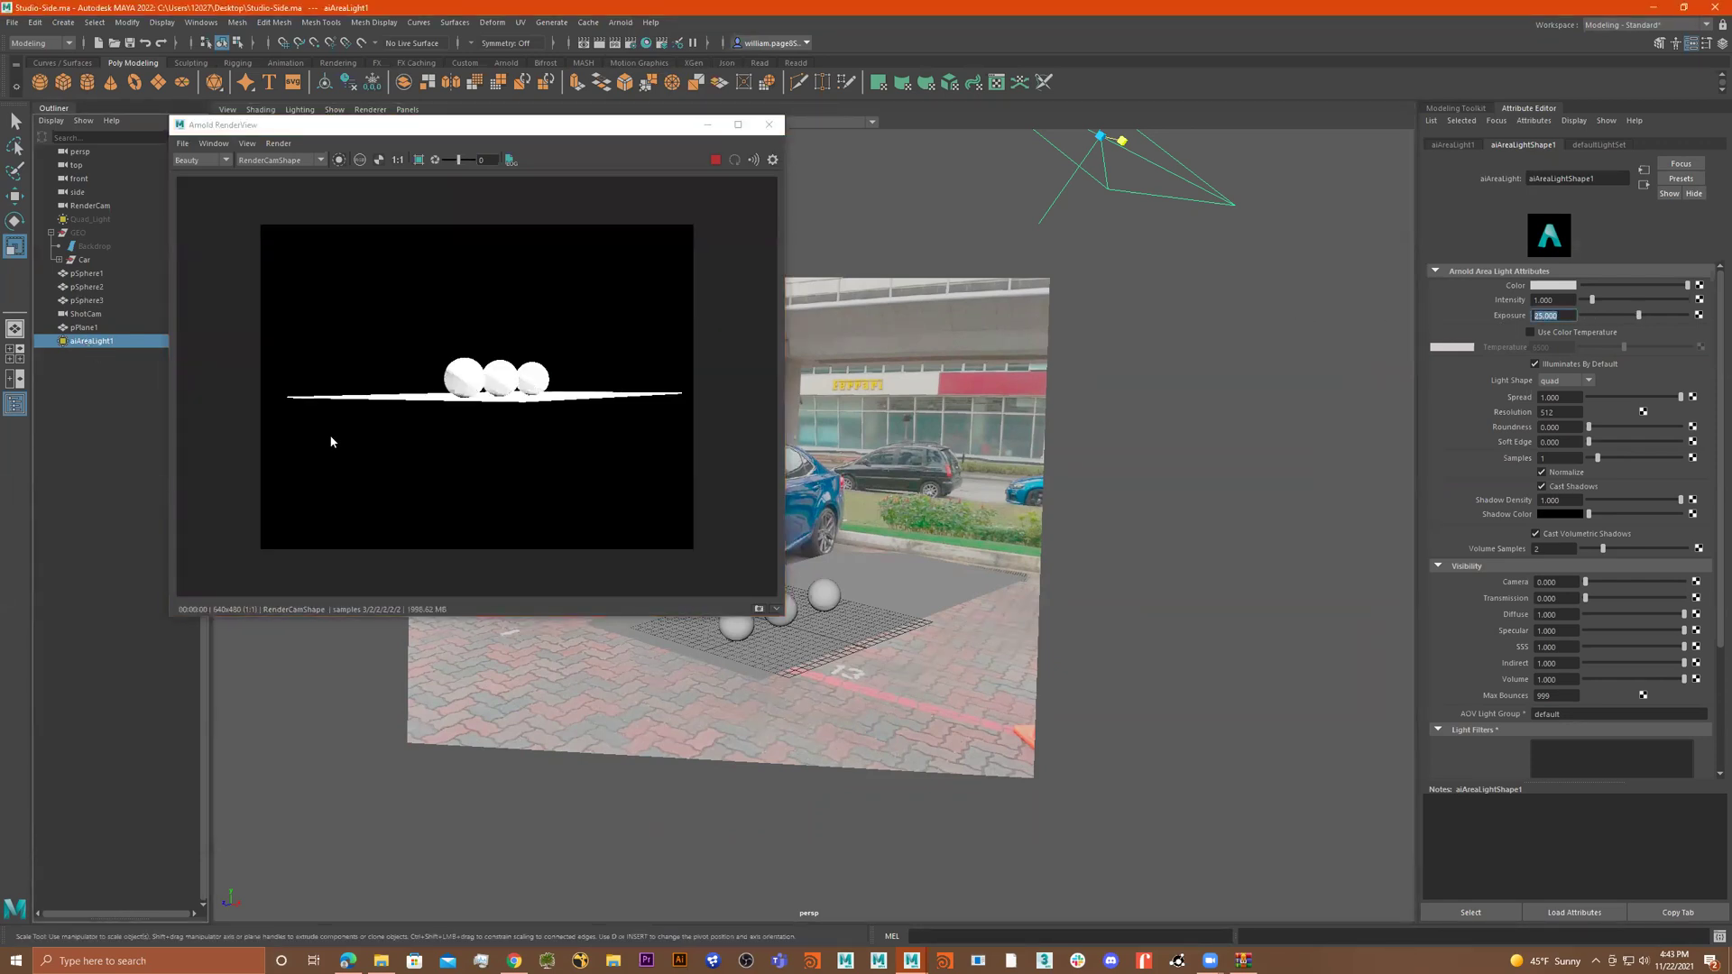
left_click(309, 165)
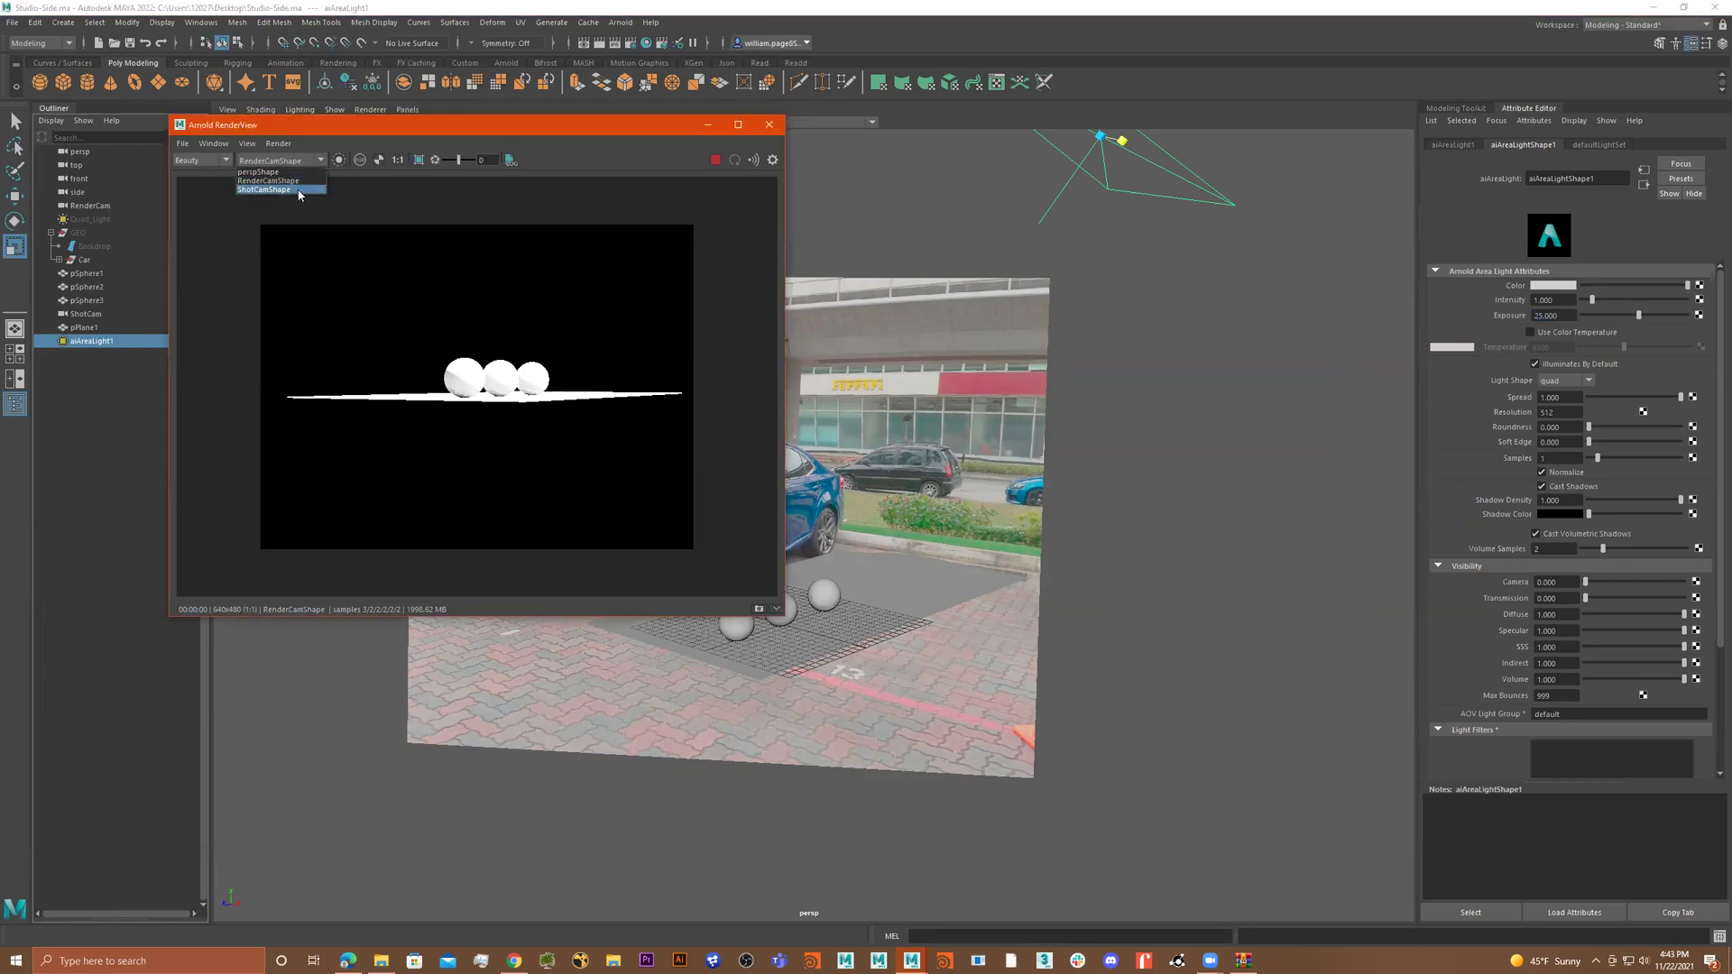
left_click(270, 191)
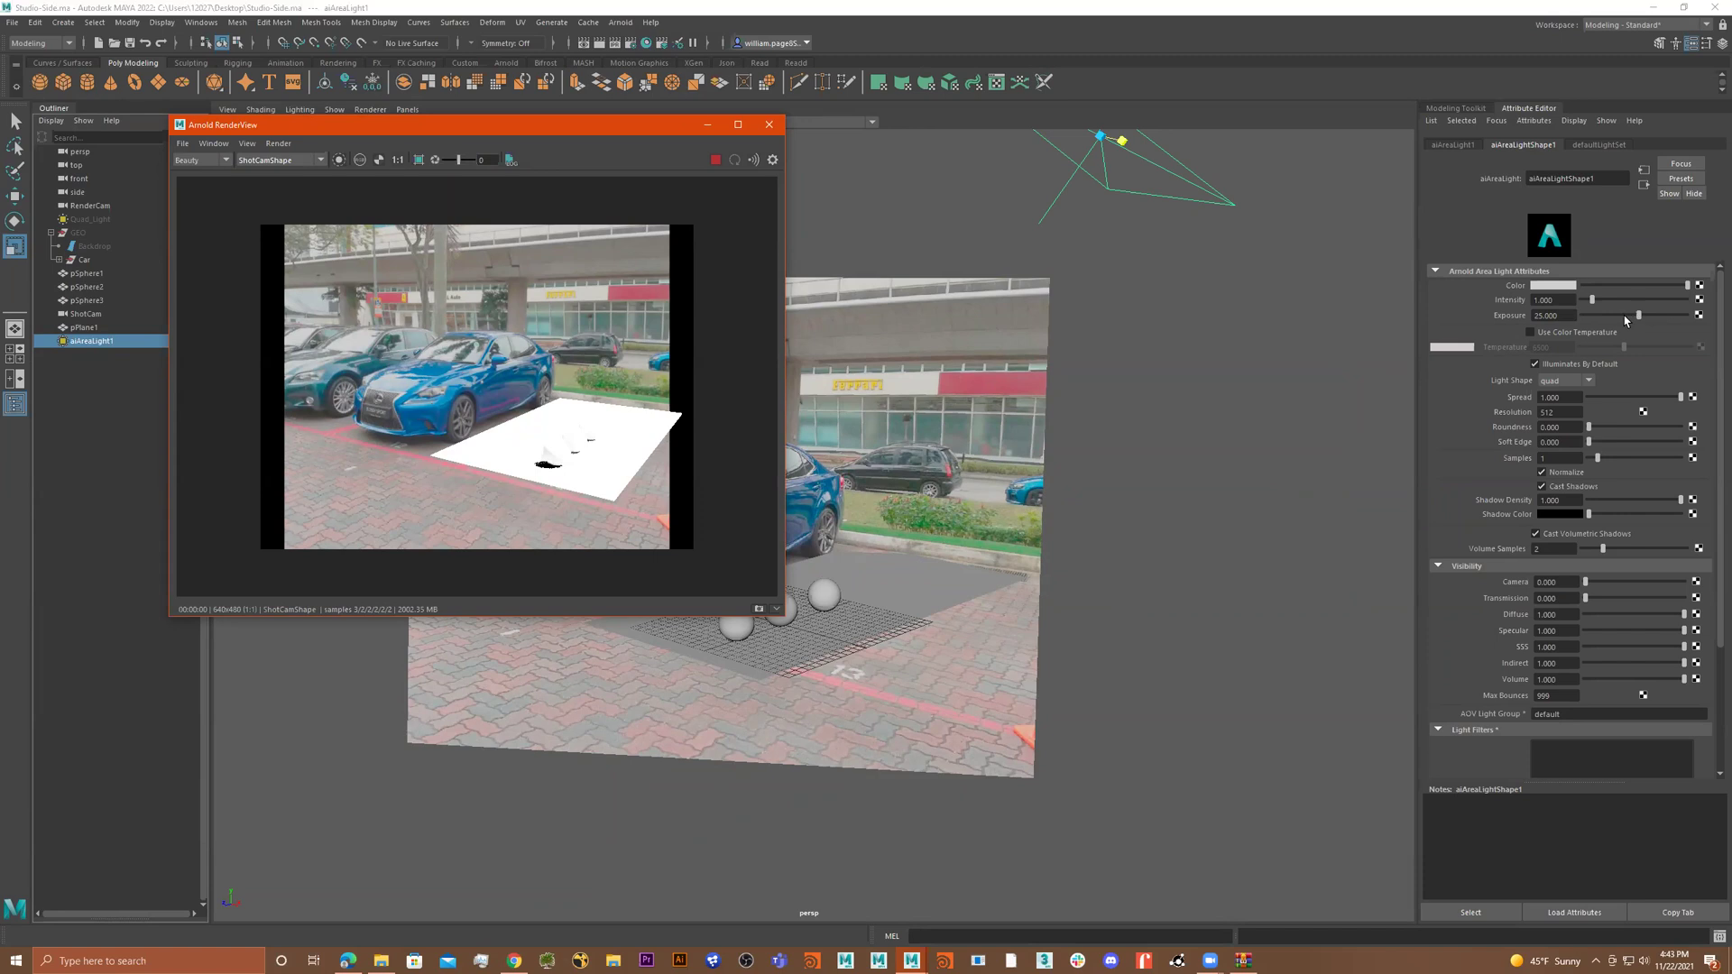
Step: Try area light exposures of 15 and 12, then set the exposure to 13
left_click(1567, 316)
type("15")
key("Return")
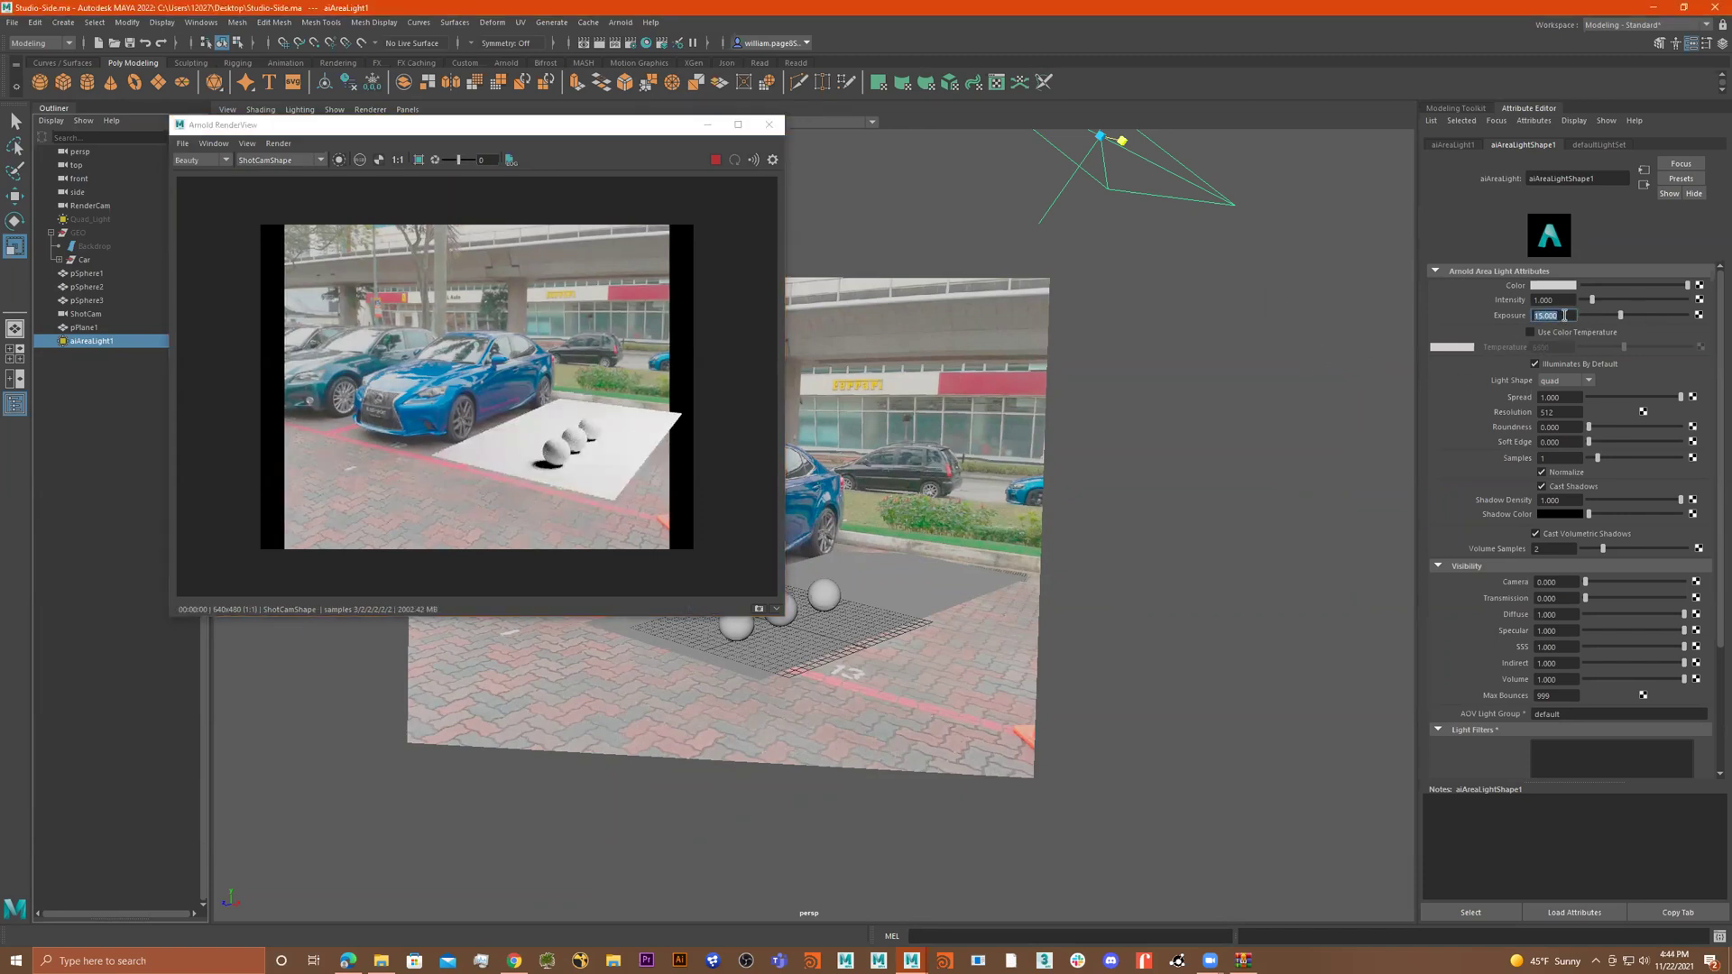
left_click_drag(1391, 315, 1318, 300, "ctrl")
left_click_drag(1618, 319, 1481, 309)
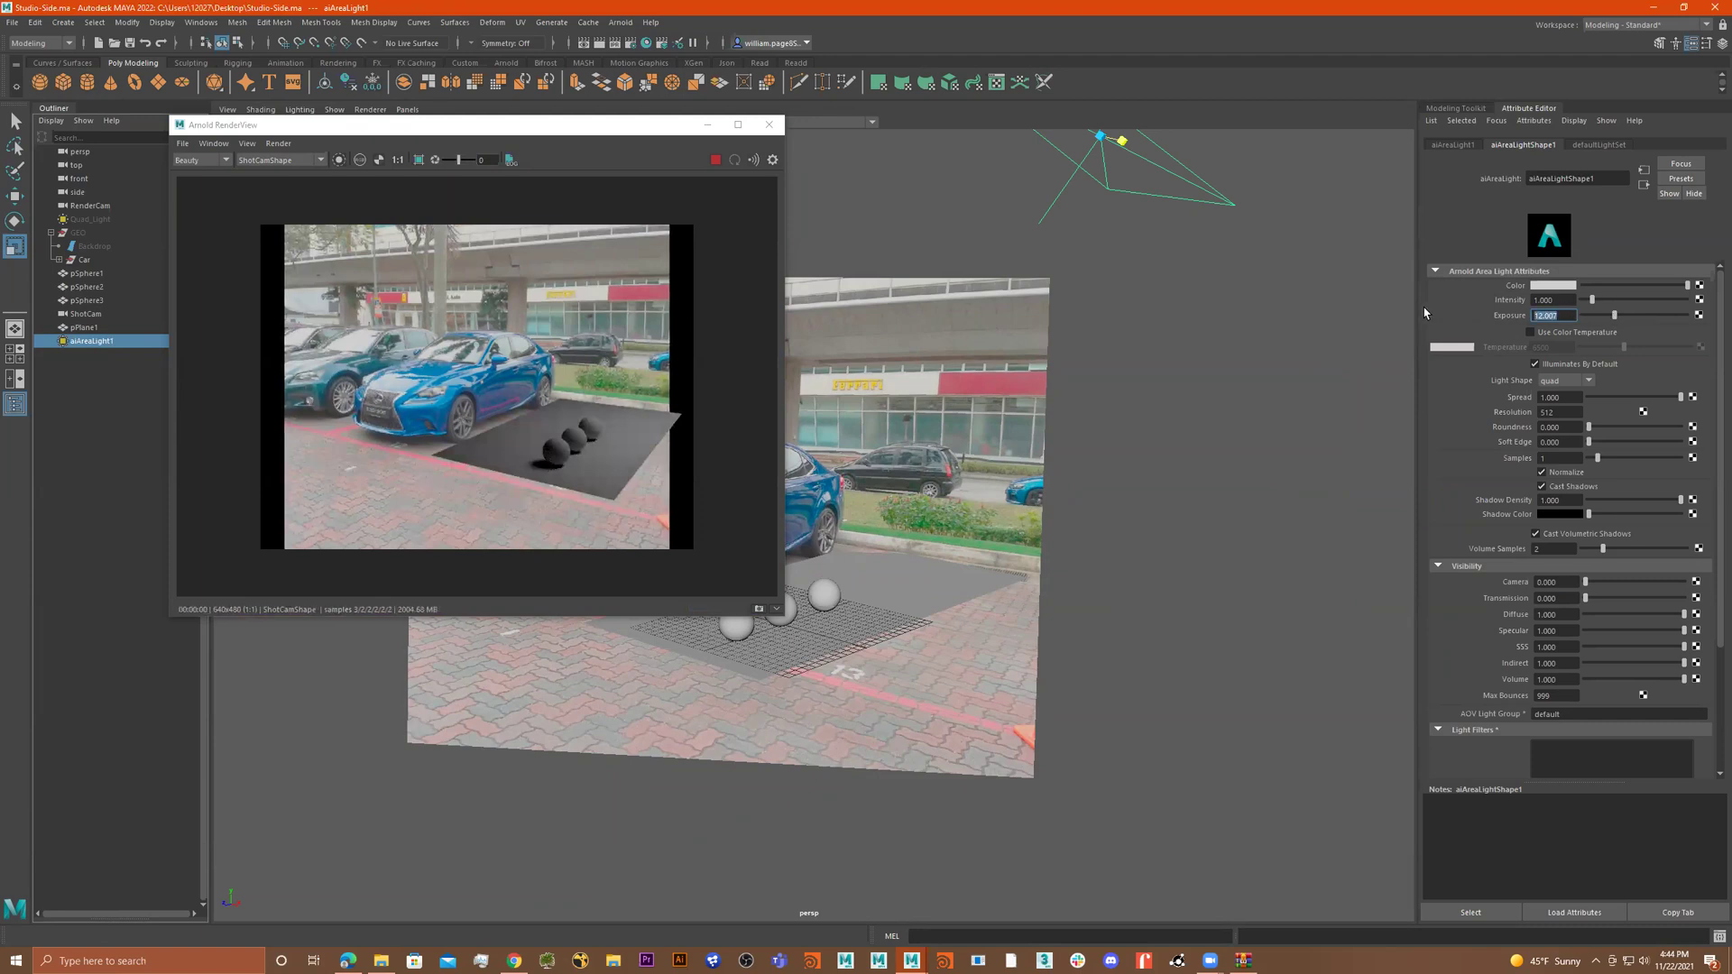
type("13")
key("Return")
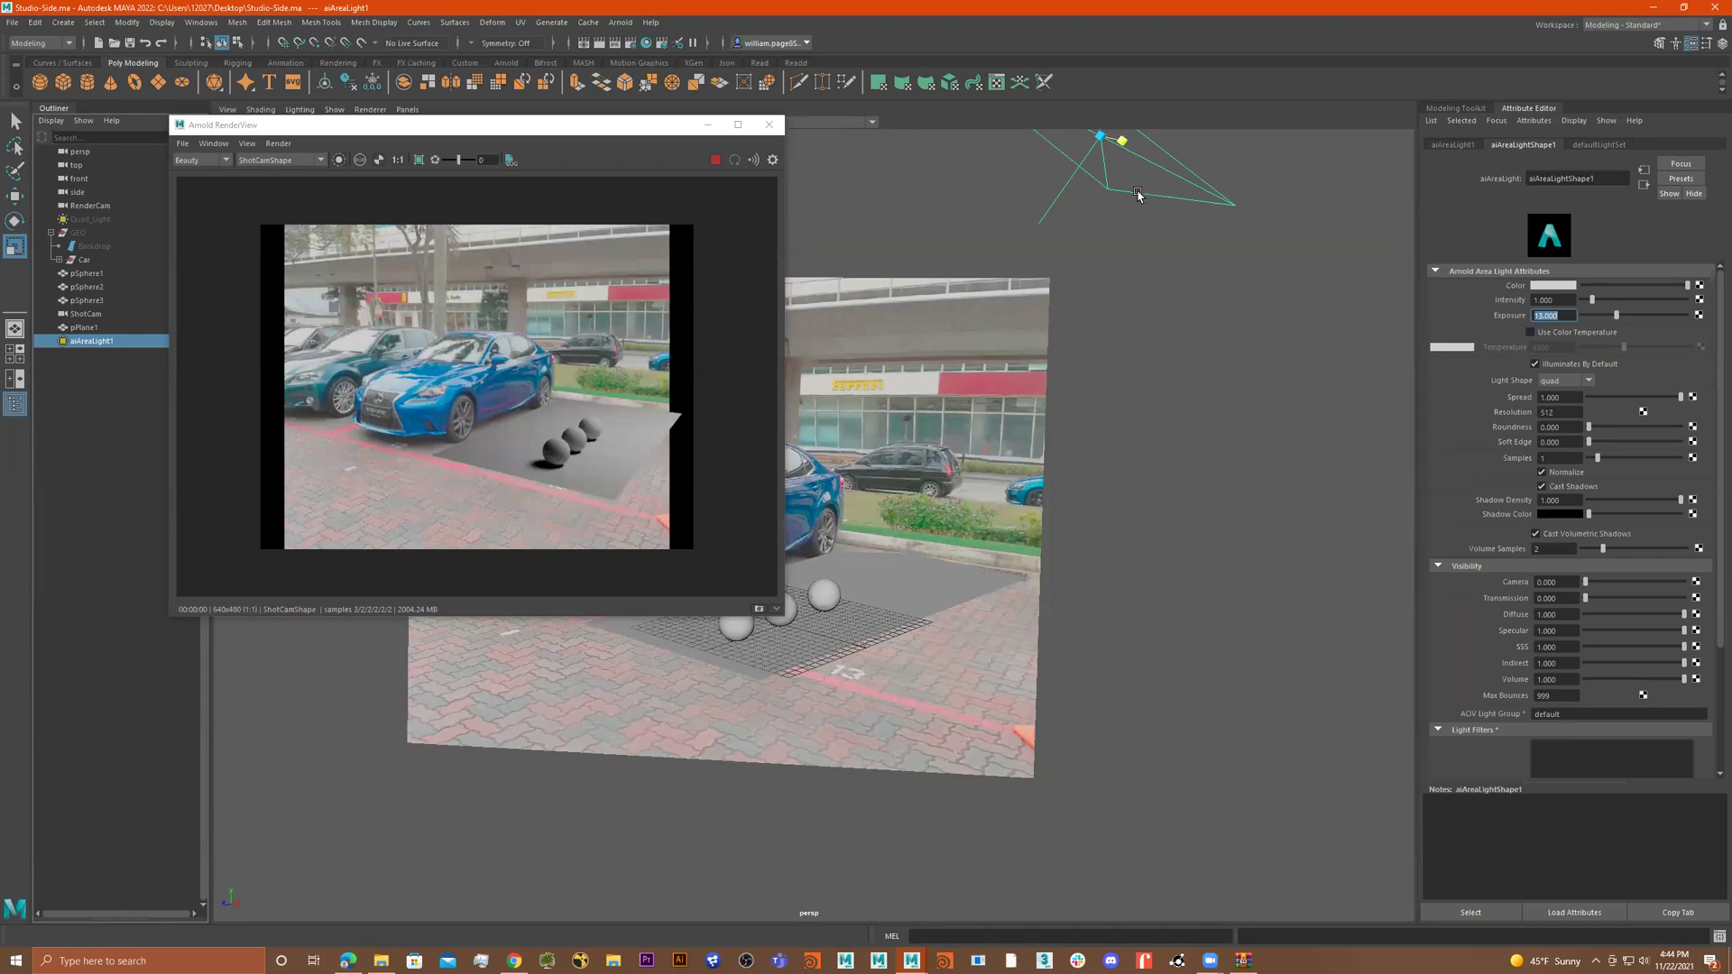
Step: Rotate the area light to adjust how it illuminates the plane and spheres in the render
middle_click_drag(1153, 222, 1158, 331, "alt")
key("r")
key("e")
left_click_drag(1207, 254, 960, 360)
key("r")
key("w")
Step: Examine the ground plane and the spheres up close against the rendered shadows
left_click_drag(1003, 507, 1097, 537, "alt")
middle_click_drag(939, 597, 1005, 580, "alt")
right_click_drag(1005, 580, 1222, 596, "alt")
left_click_drag(1213, 603, 1014, 598, "alt")
right_click_drag(1014, 597, 1097, 652, "alt")
middle_click_drag(1074, 689, 1037, 614, "alt")
left_click(1036, 653)
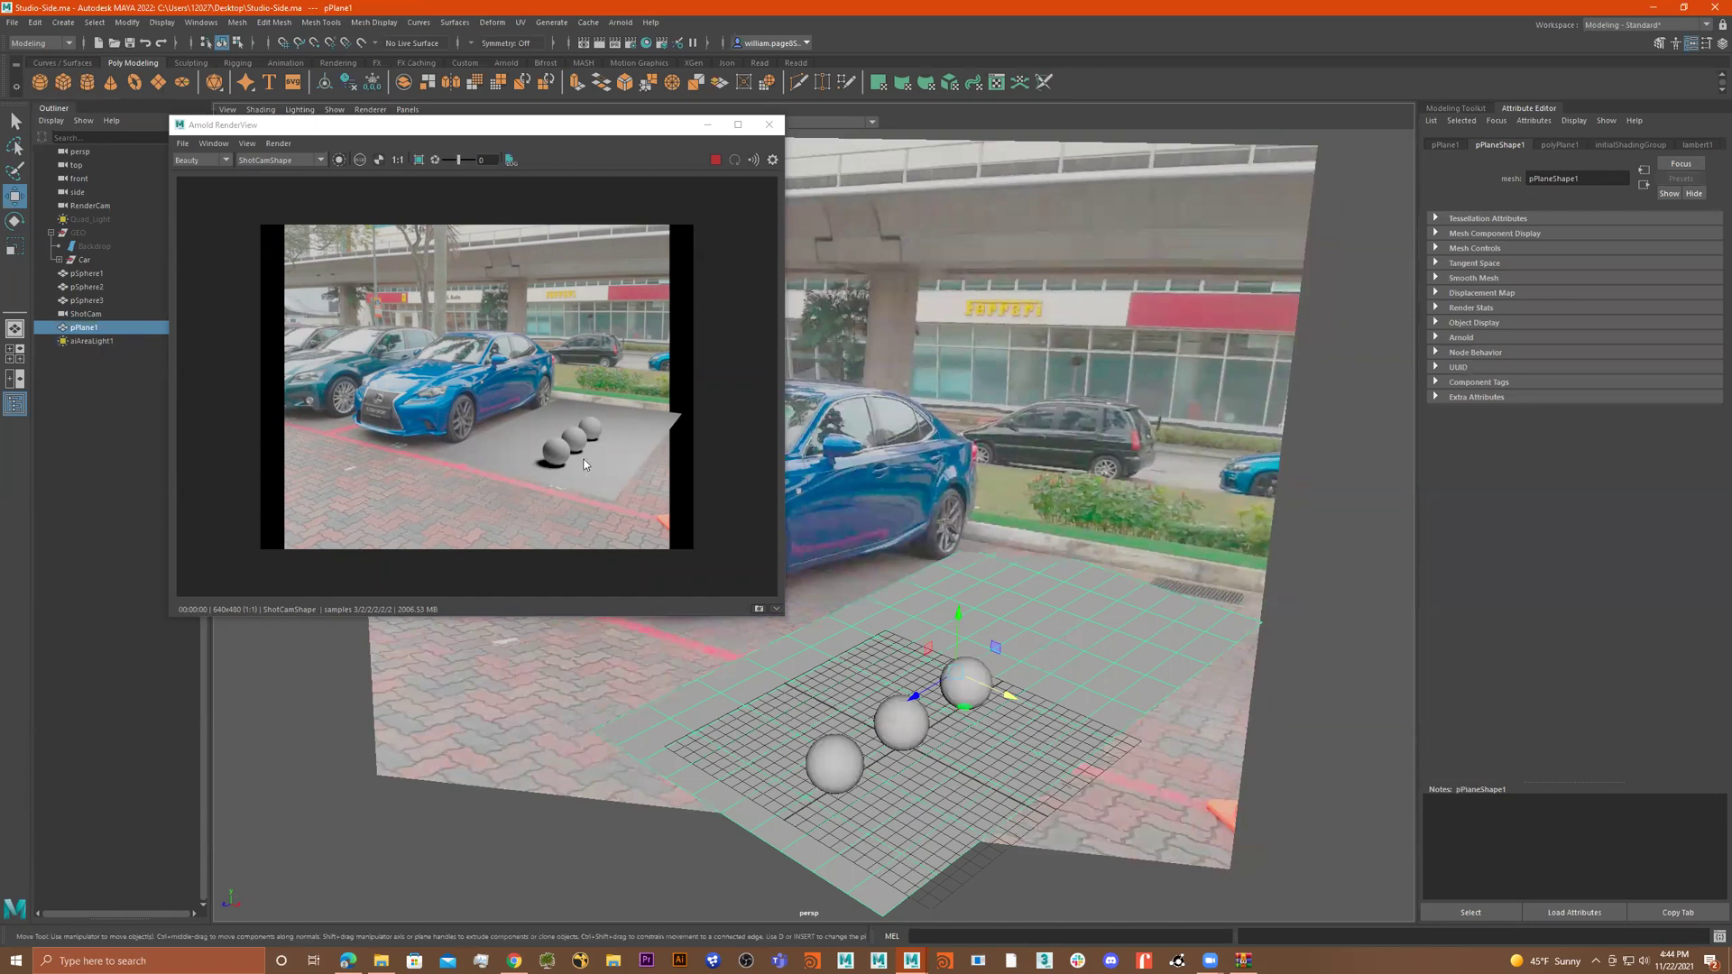
left_click_drag(1042, 704, 913, 783, "alt")
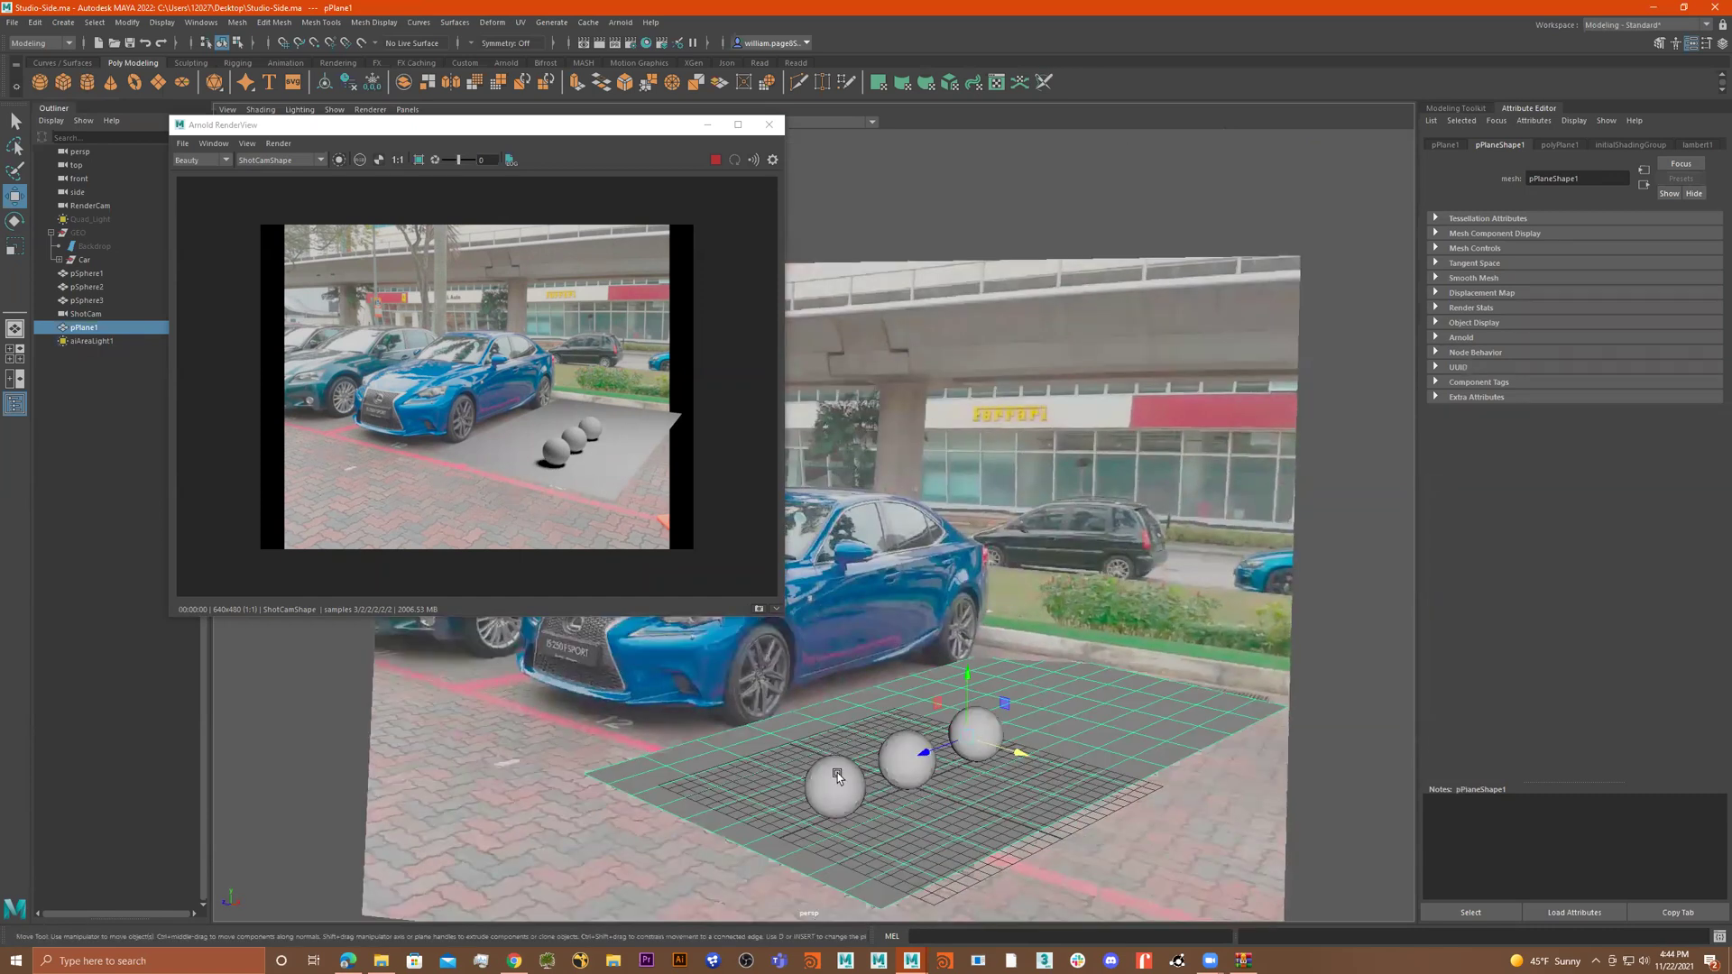
Step: Open the new-material choices for the front sphere, then close the RenderView and dismiss the material assignment
left_click(837, 778)
right_click_drag(838, 778, 839, 936)
left_click(745, 185)
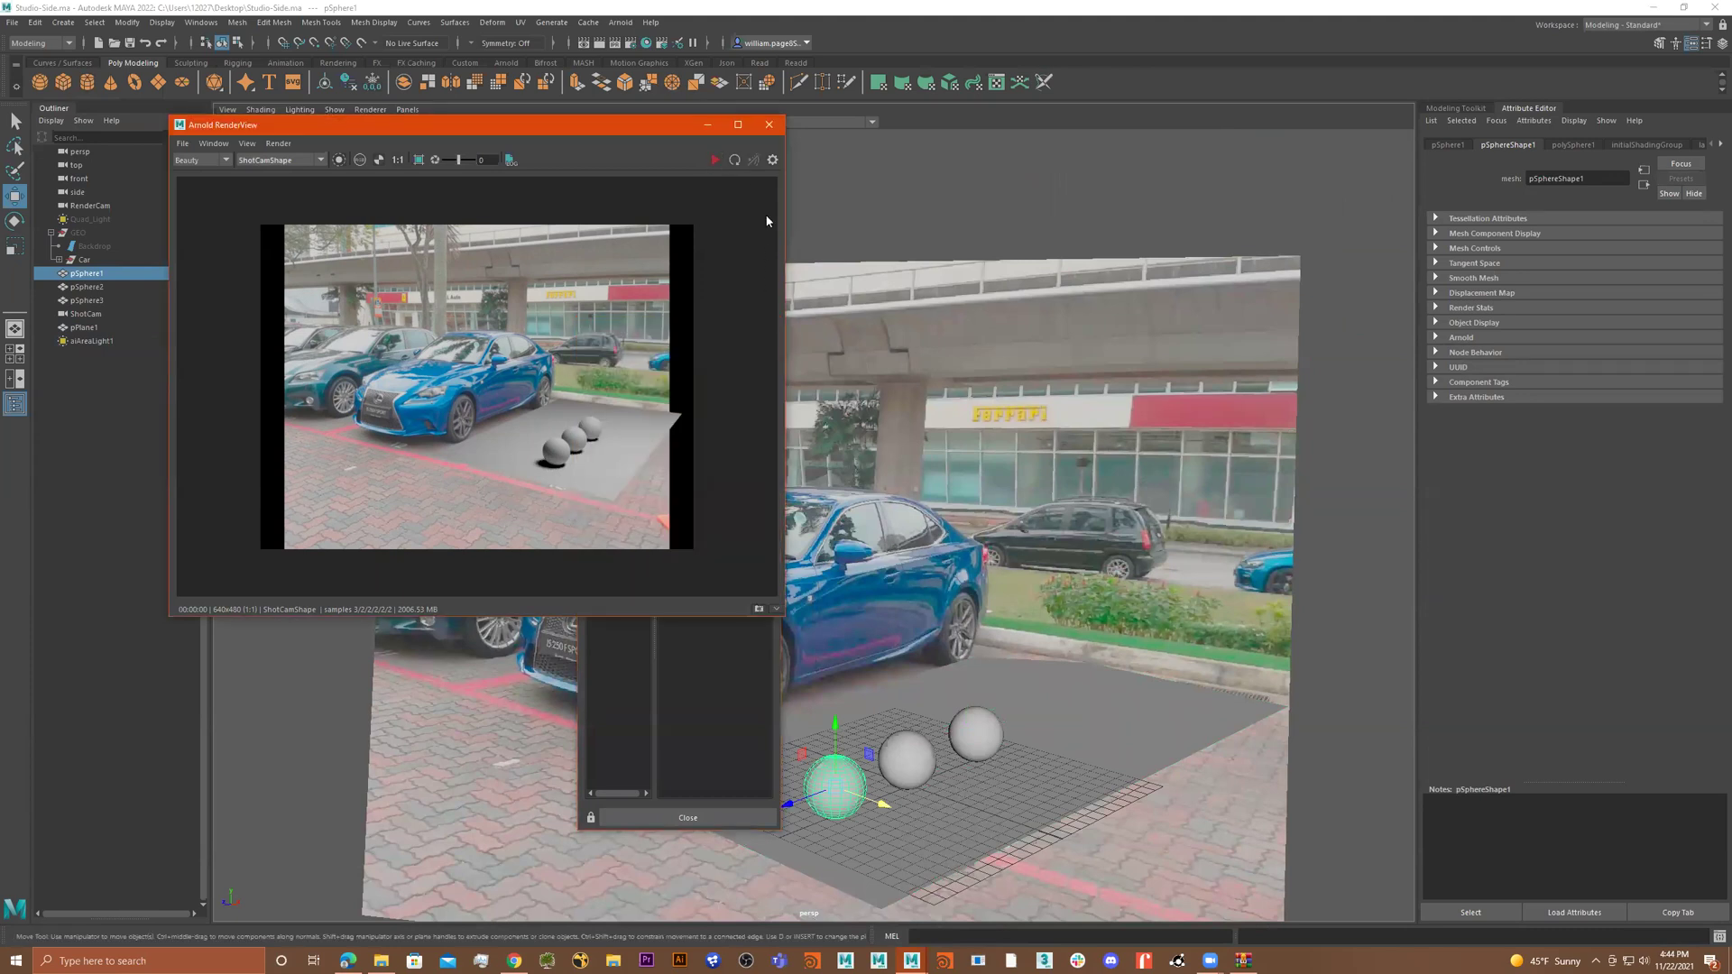
left_click(769, 124)
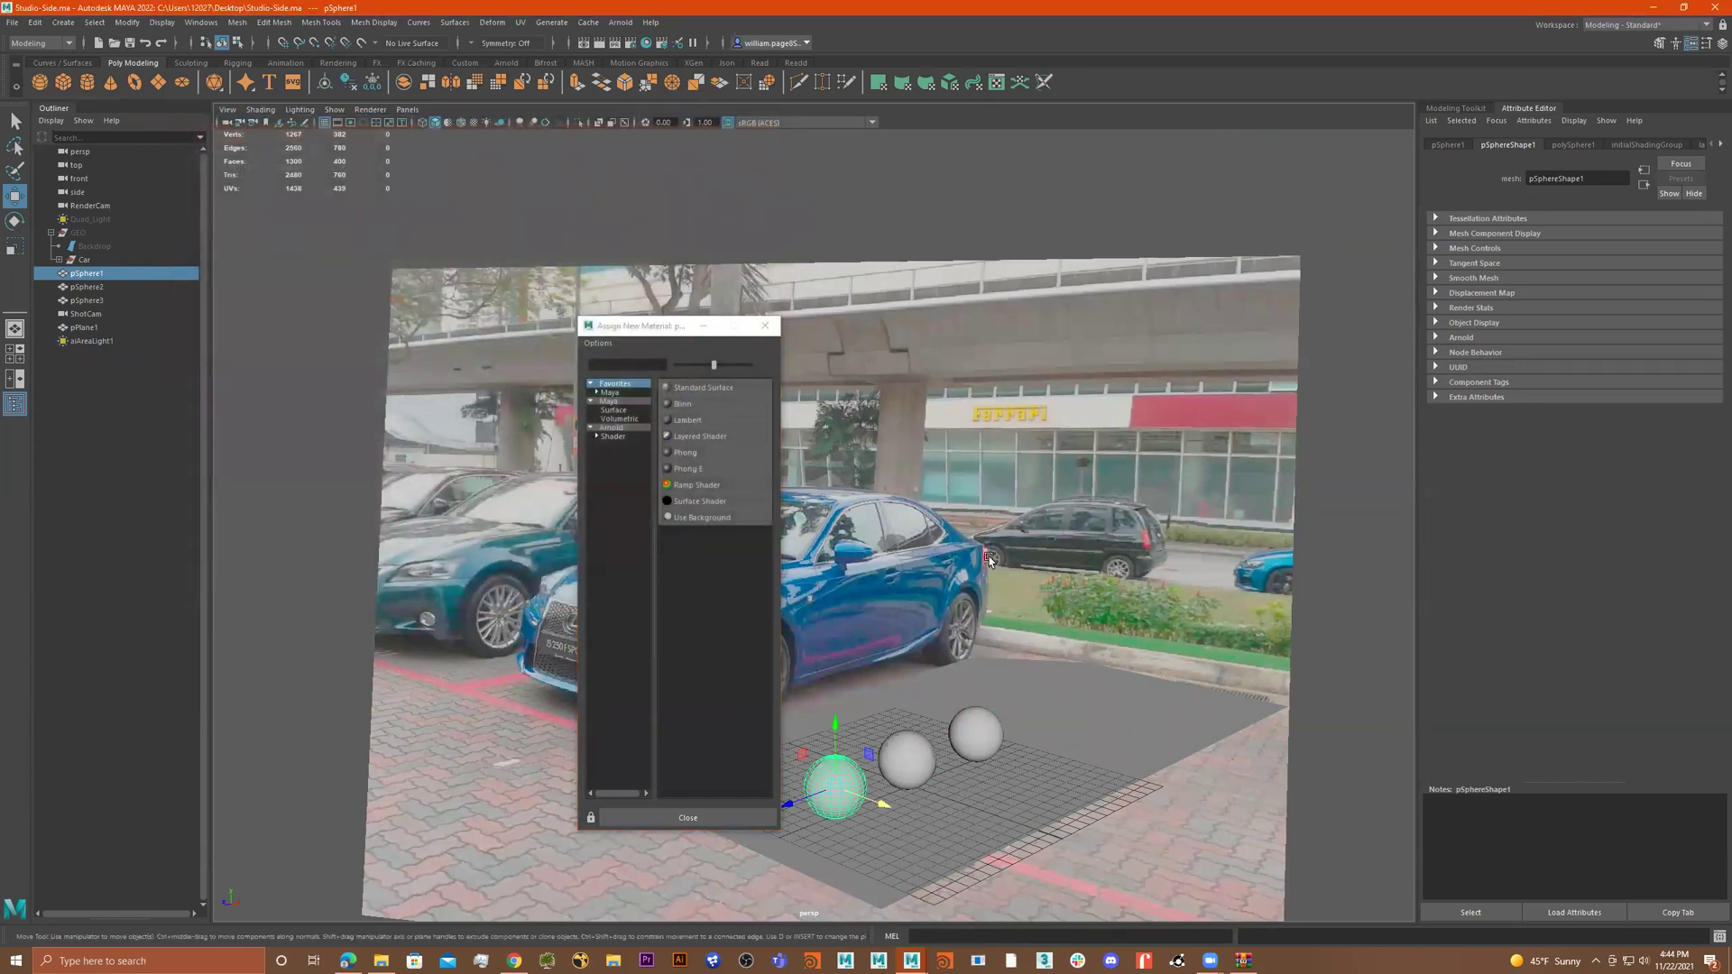
left_click(766, 325)
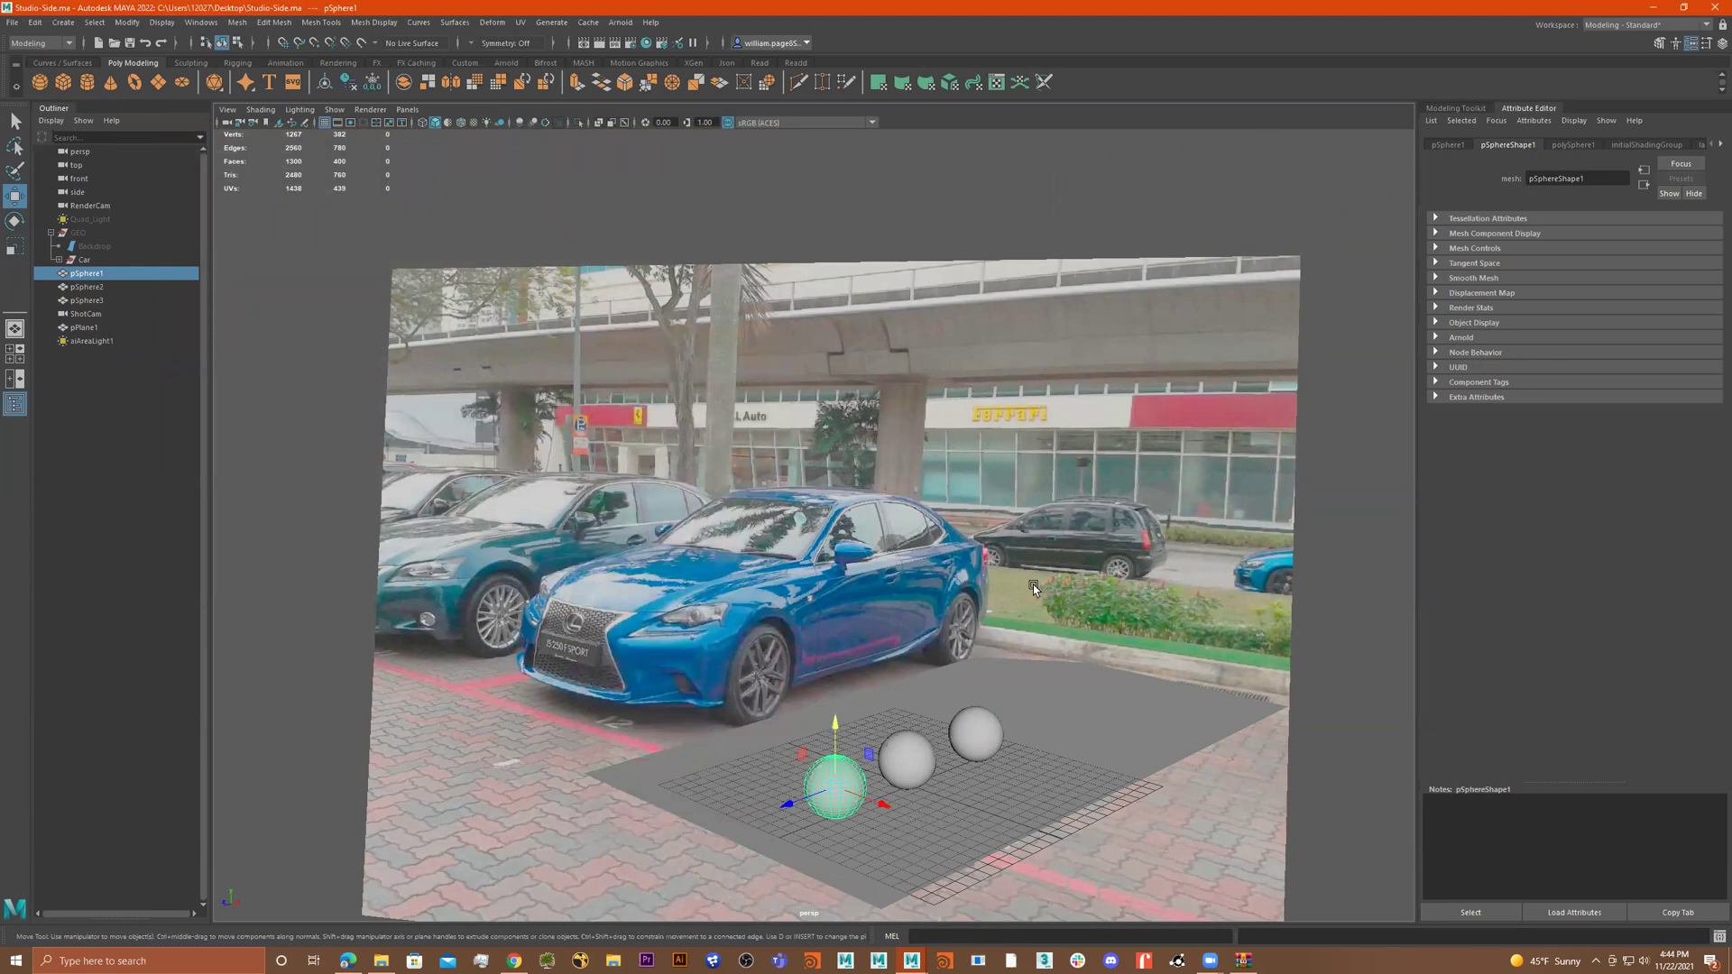
left_click_drag(1036, 592, 962, 596, "alt")
right_click_drag(963, 595, 941, 555, "alt")
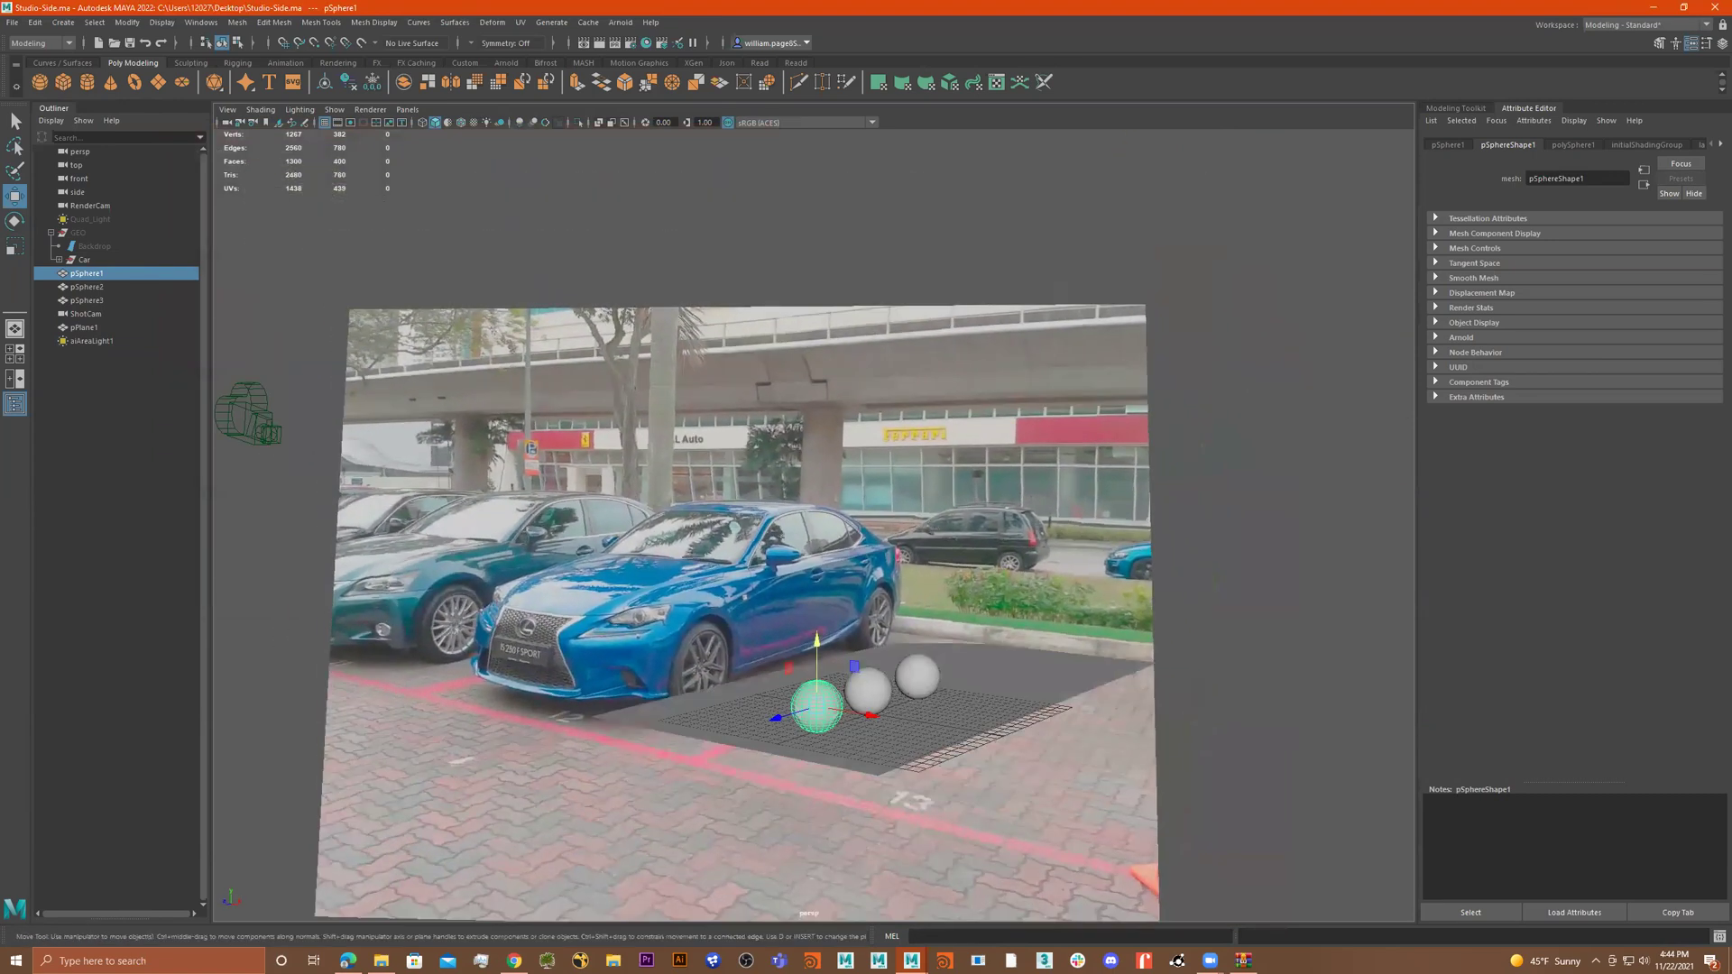